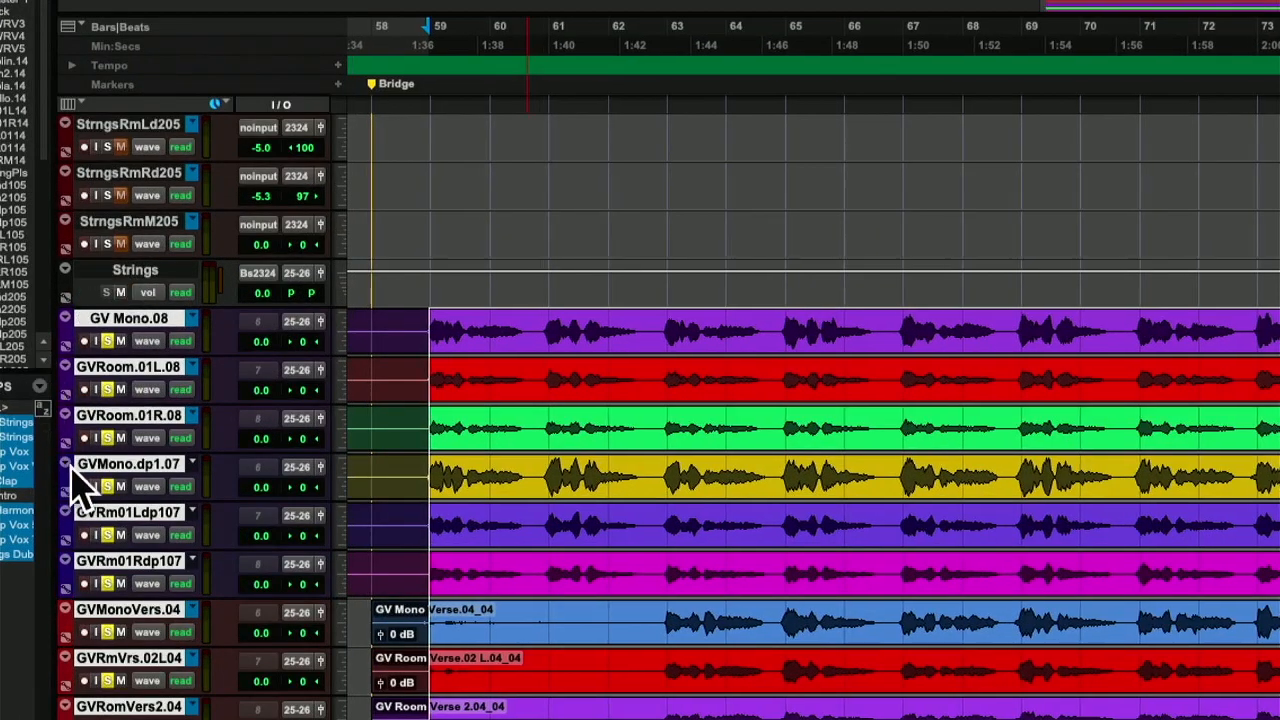
# Review the selected group vocal tracks, enlarge their selected clips with Zoom Toggle, and place the edit cursor at bar 61.
pyautogui.scroll(-2, 95, 388)
pyautogui.hscroll(1, 71, 467)
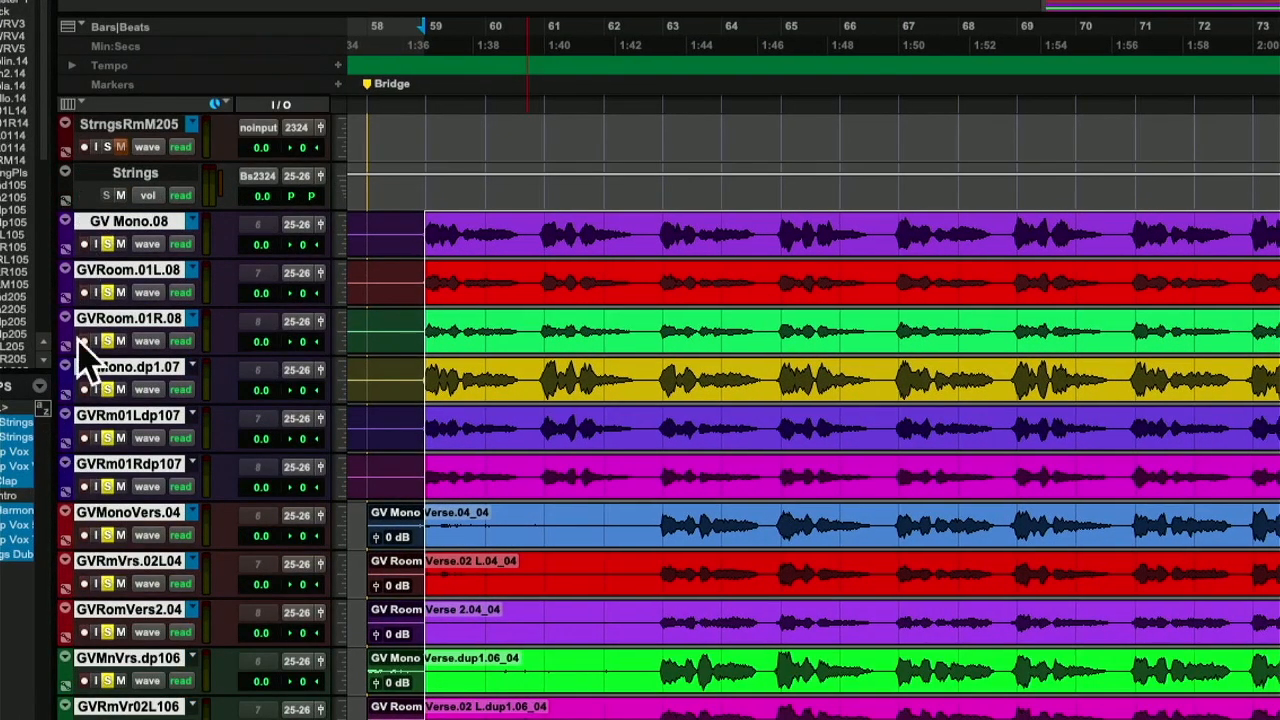
pyautogui.scroll(-3, 80, 432)
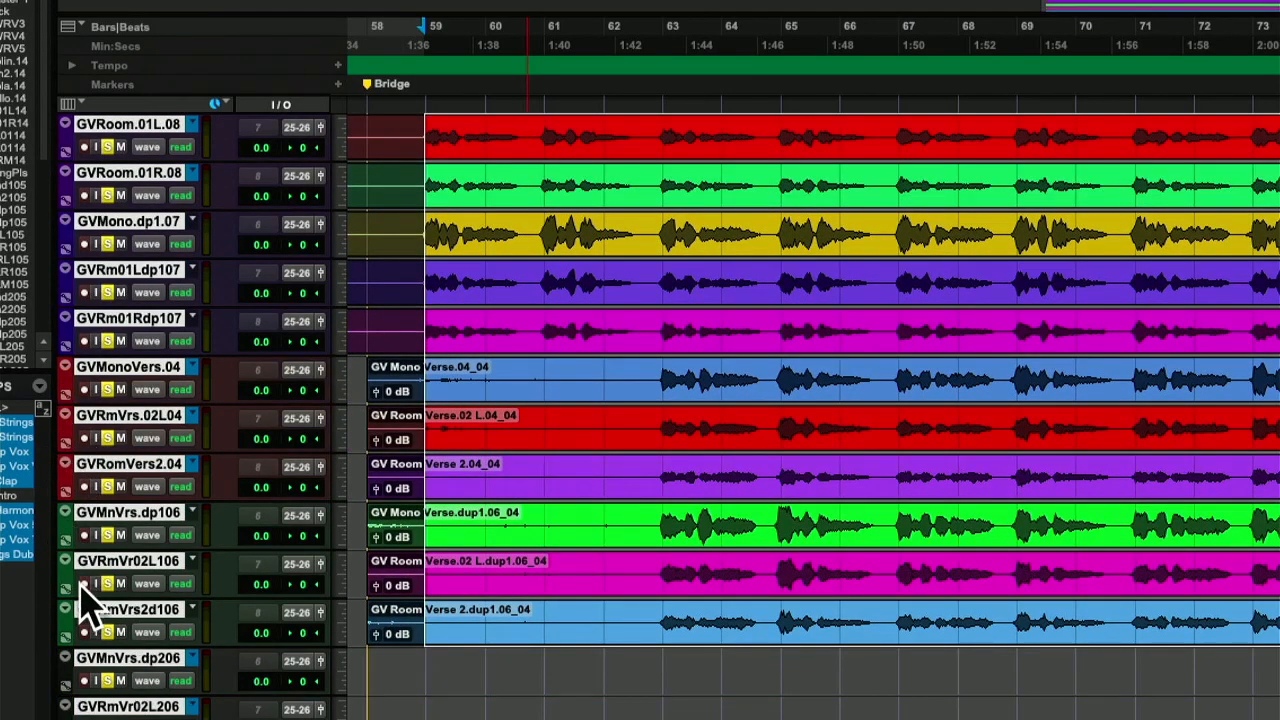
pyautogui.scroll(2, 429, 283)
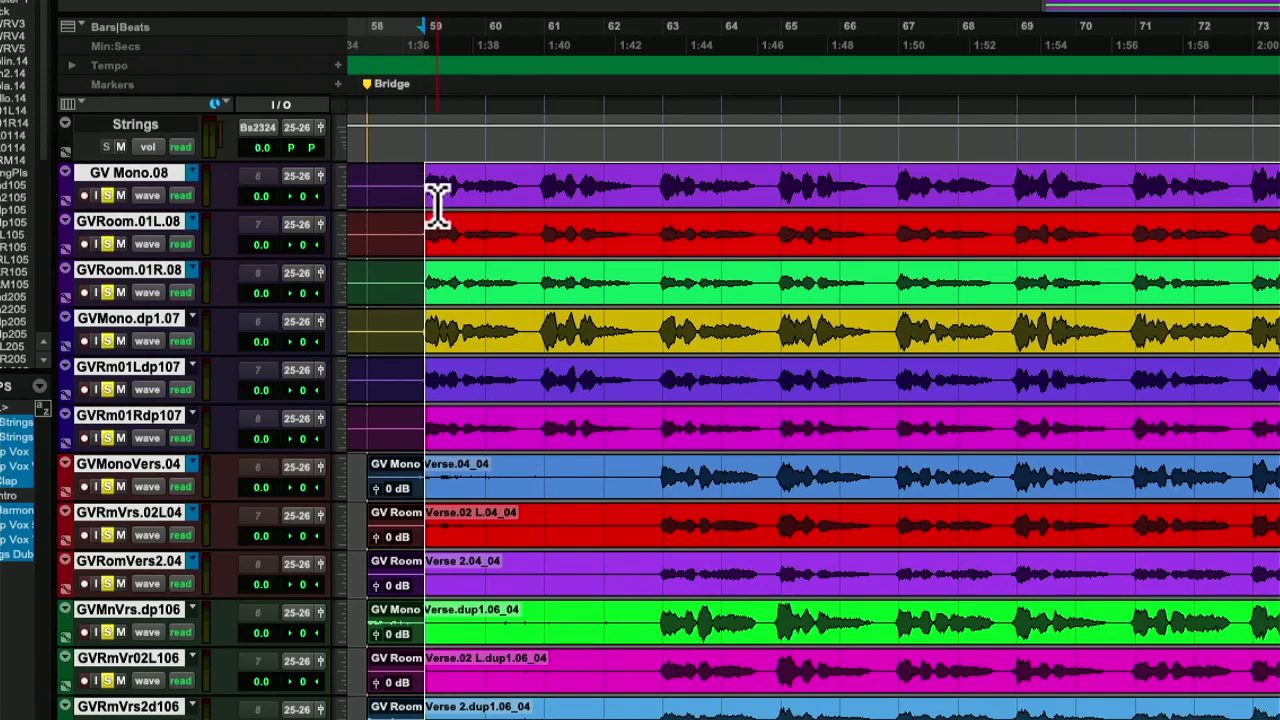
pyautogui.press('F9')
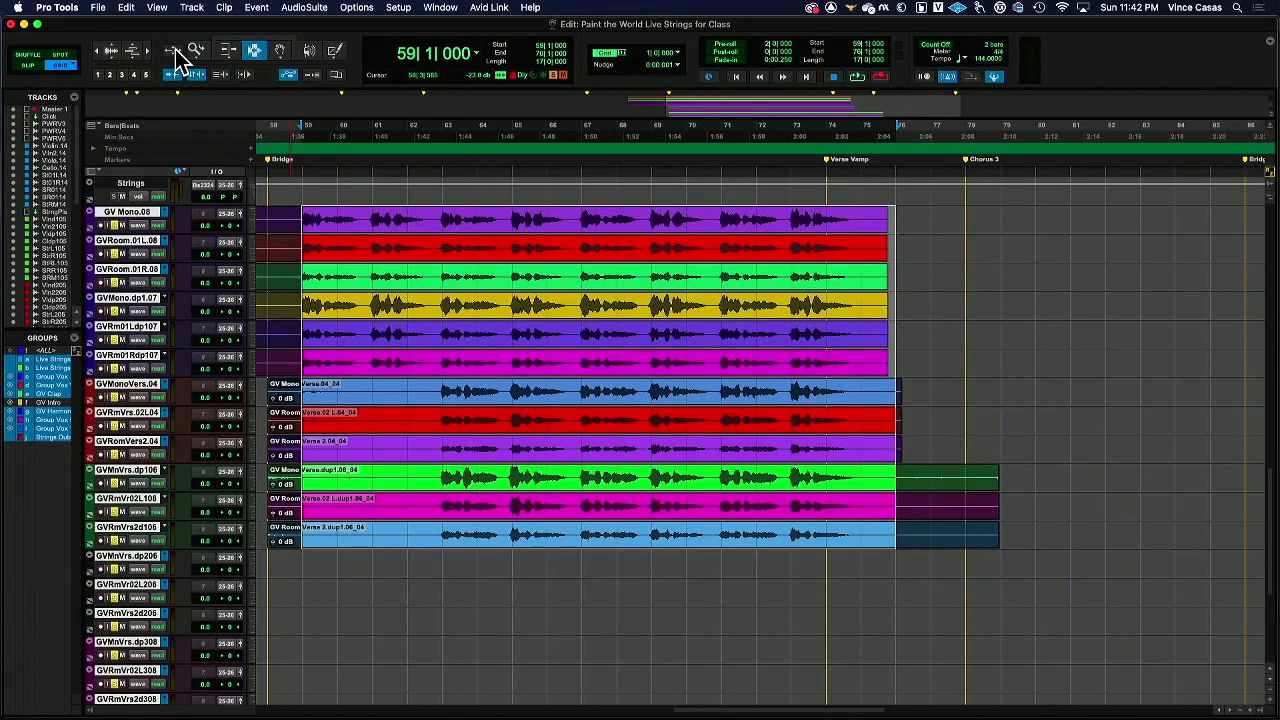
pyautogui.click(174, 51)
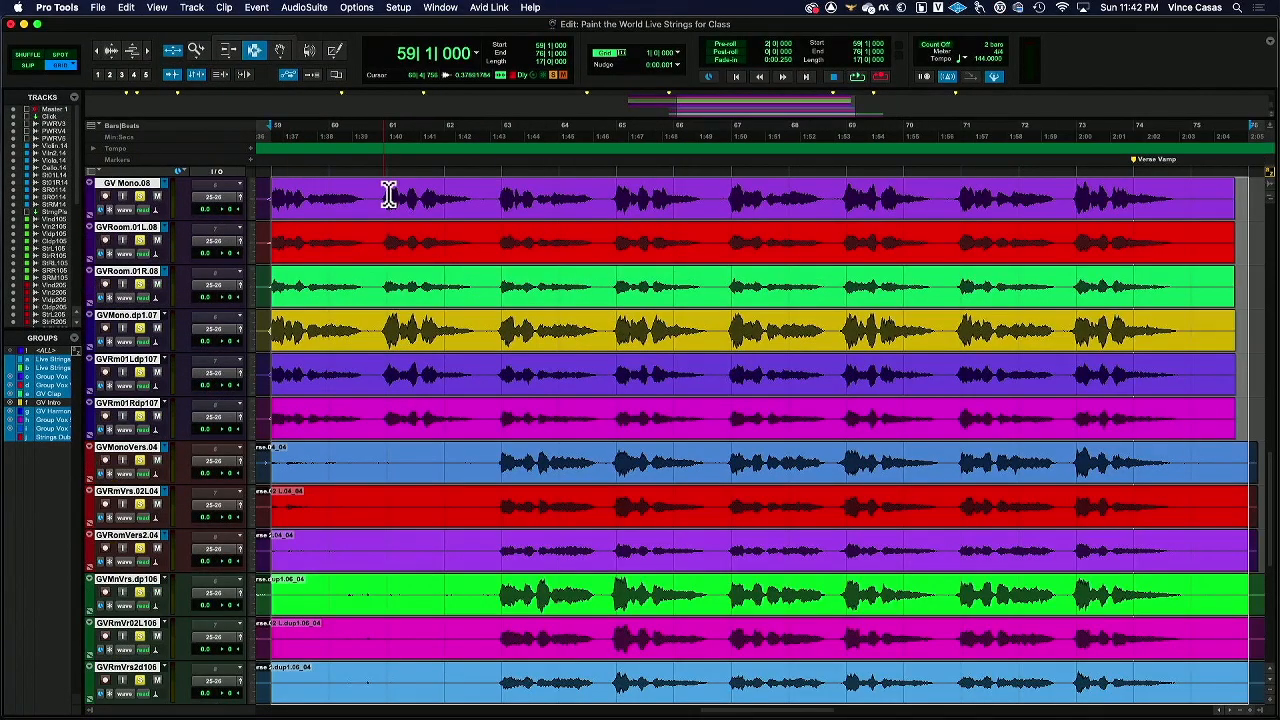
pyautogui.click(403, 256)
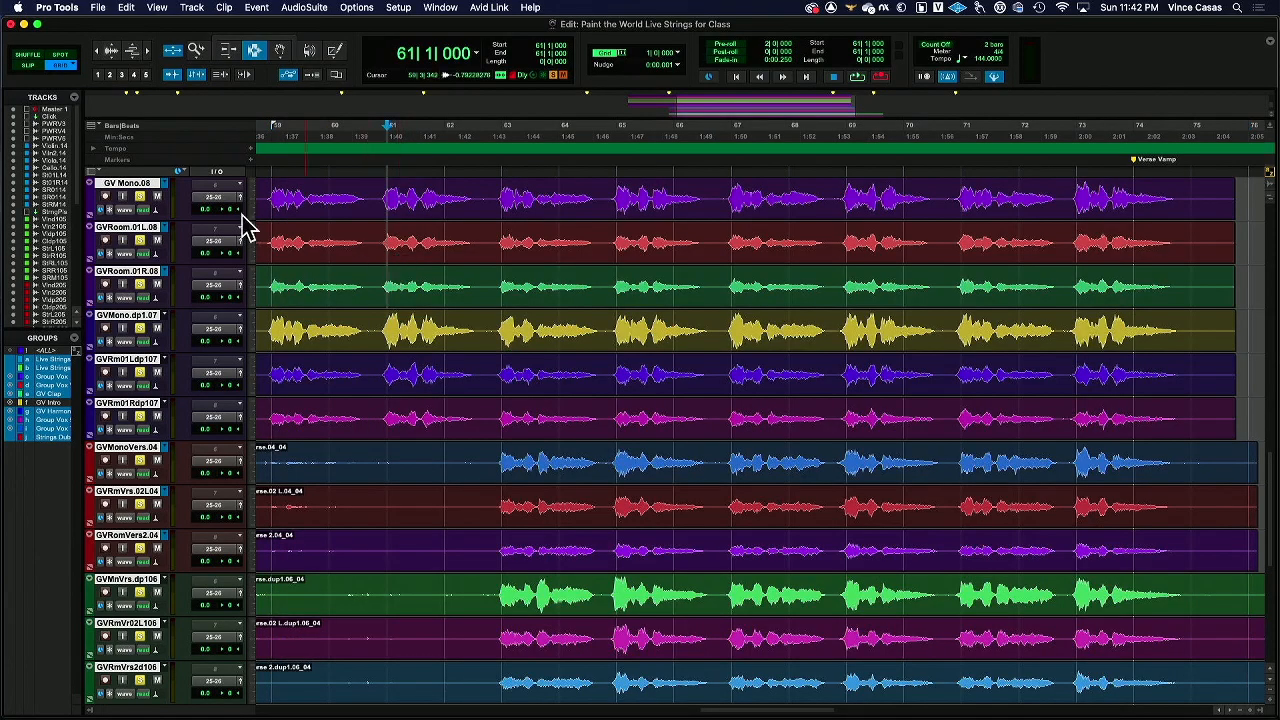
# Select only the GV Mono.08, GVRoom.01L.08 and GVRoom.01R.08 tracks and open the Color Palette.
pyautogui.keyDown('alt'); pyautogui.click(128, 228); pyautogui.keyUp('alt')
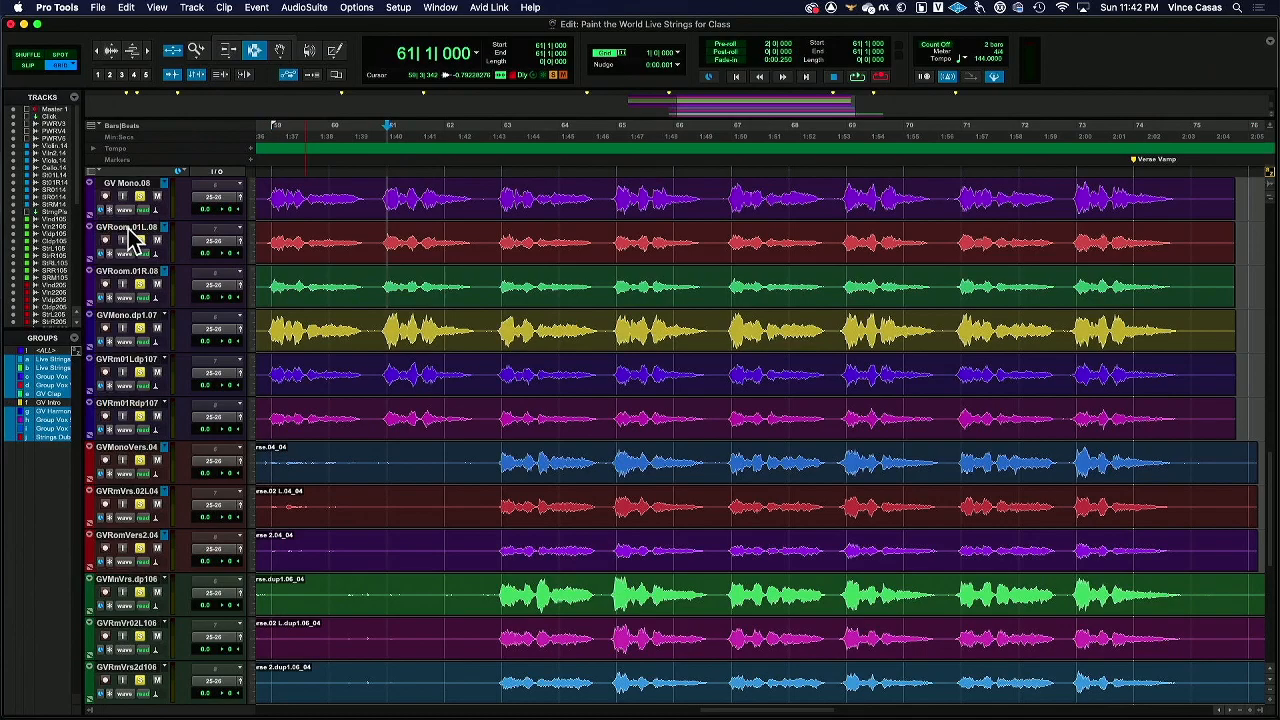
pyautogui.click(128, 183)
pyautogui.keyDown('shift'); pyautogui.click(140, 271); pyautogui.keyUp('shift')
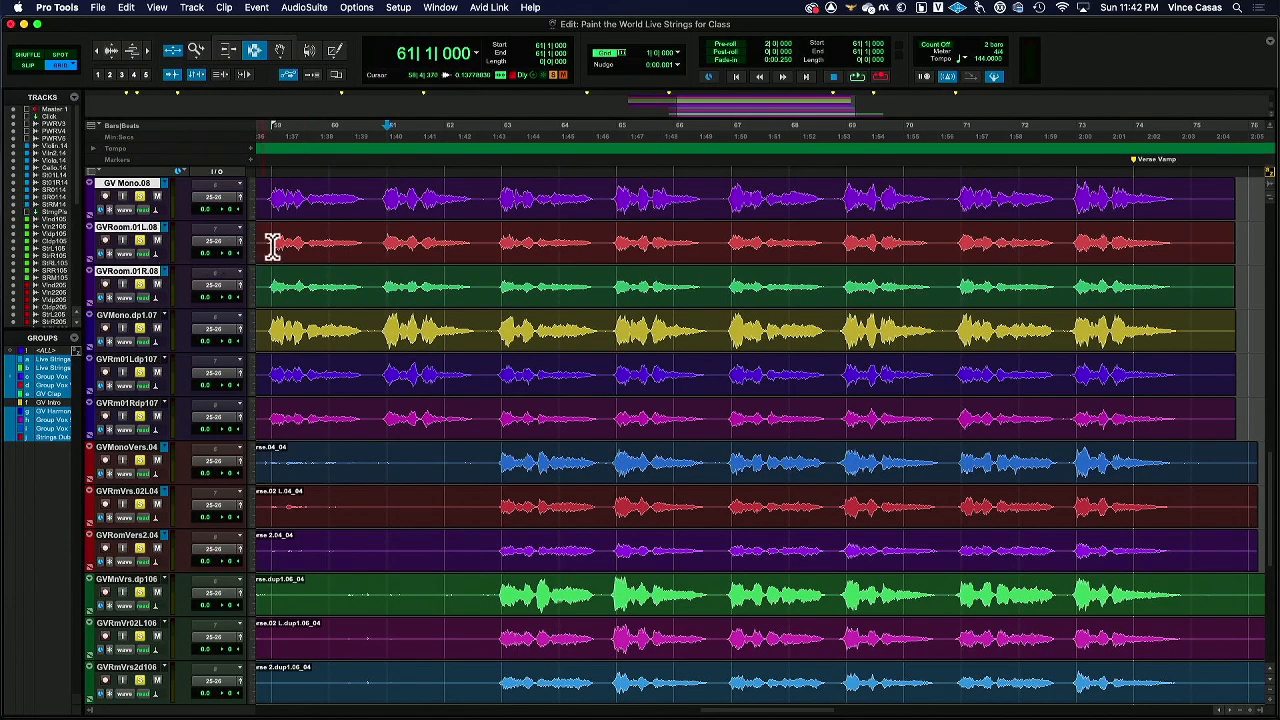
pyautogui.click(440, 7)
pyautogui.click(497, 318)
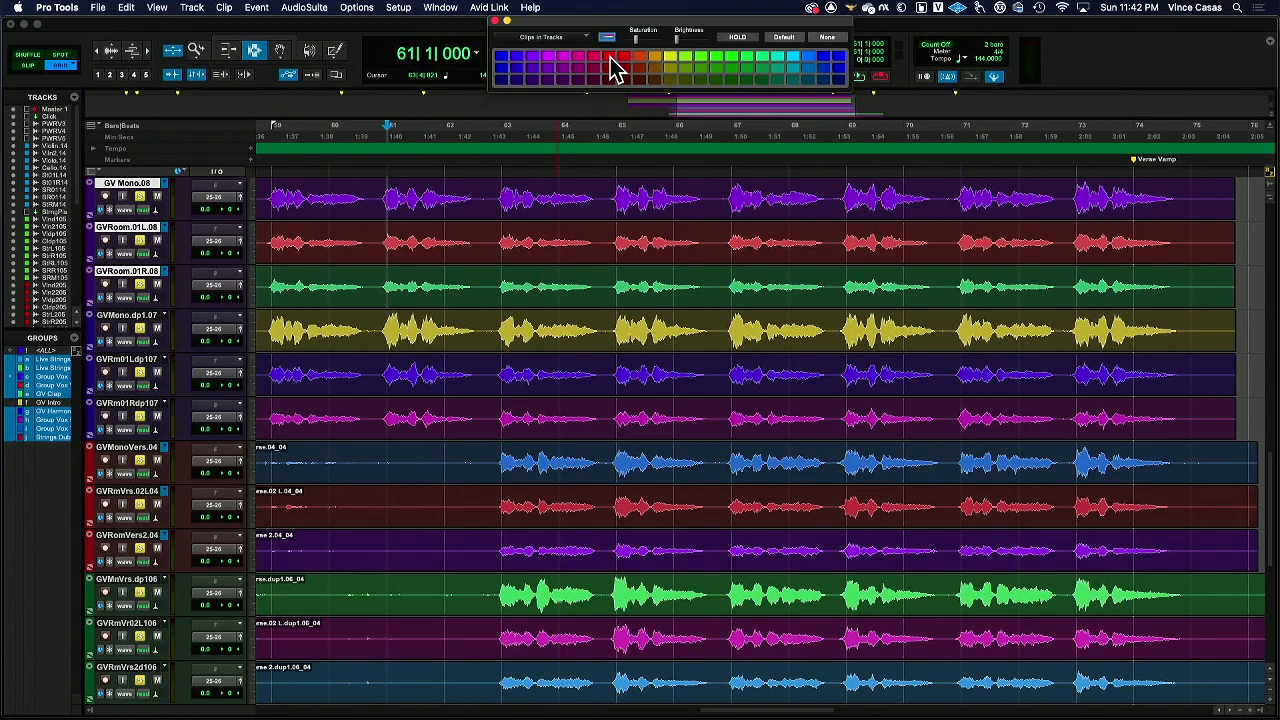
# Set the palette to color Groups and give the group of the three selected GV tracks red.
pyautogui.click(585, 38)
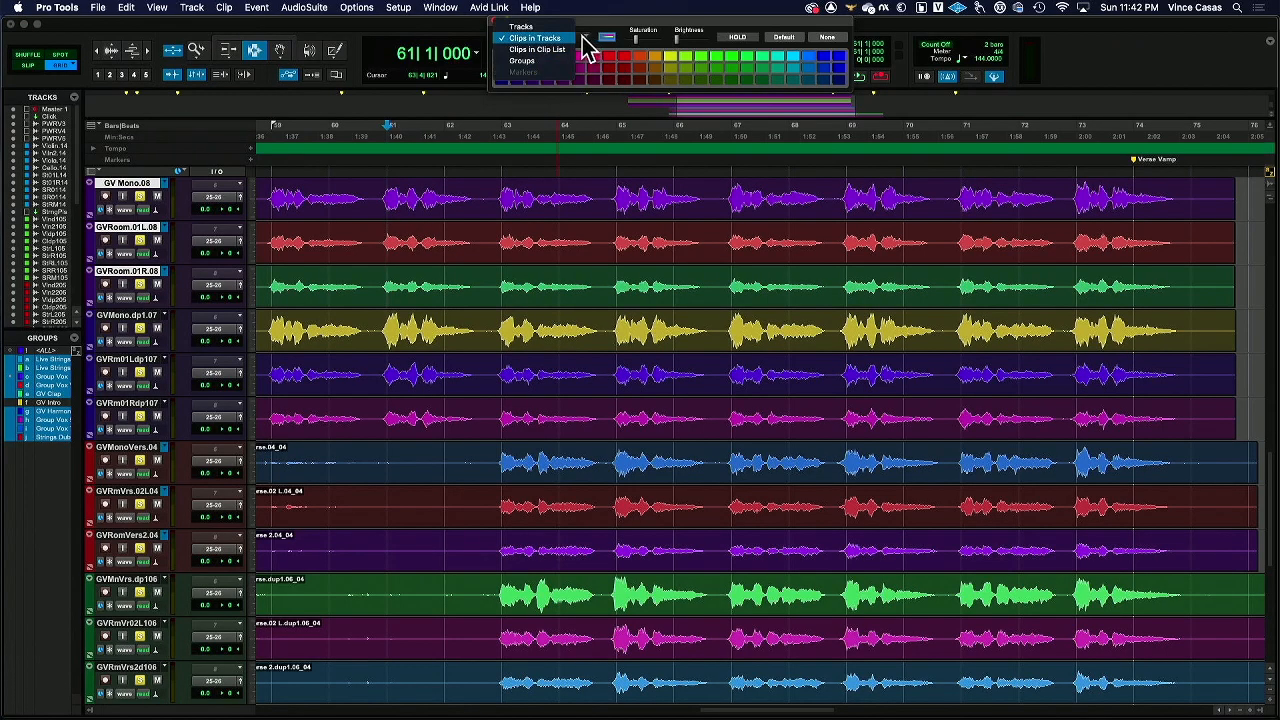
pyautogui.click(556, 61)
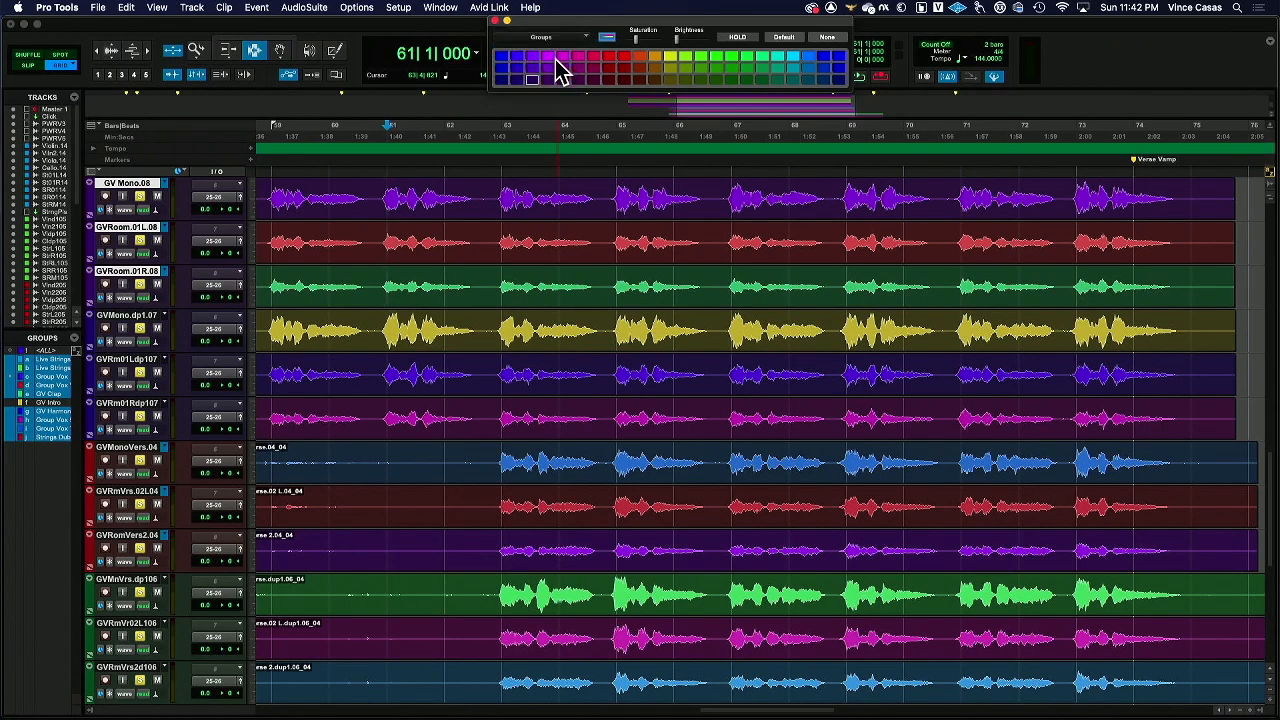
pyautogui.click(612, 58)
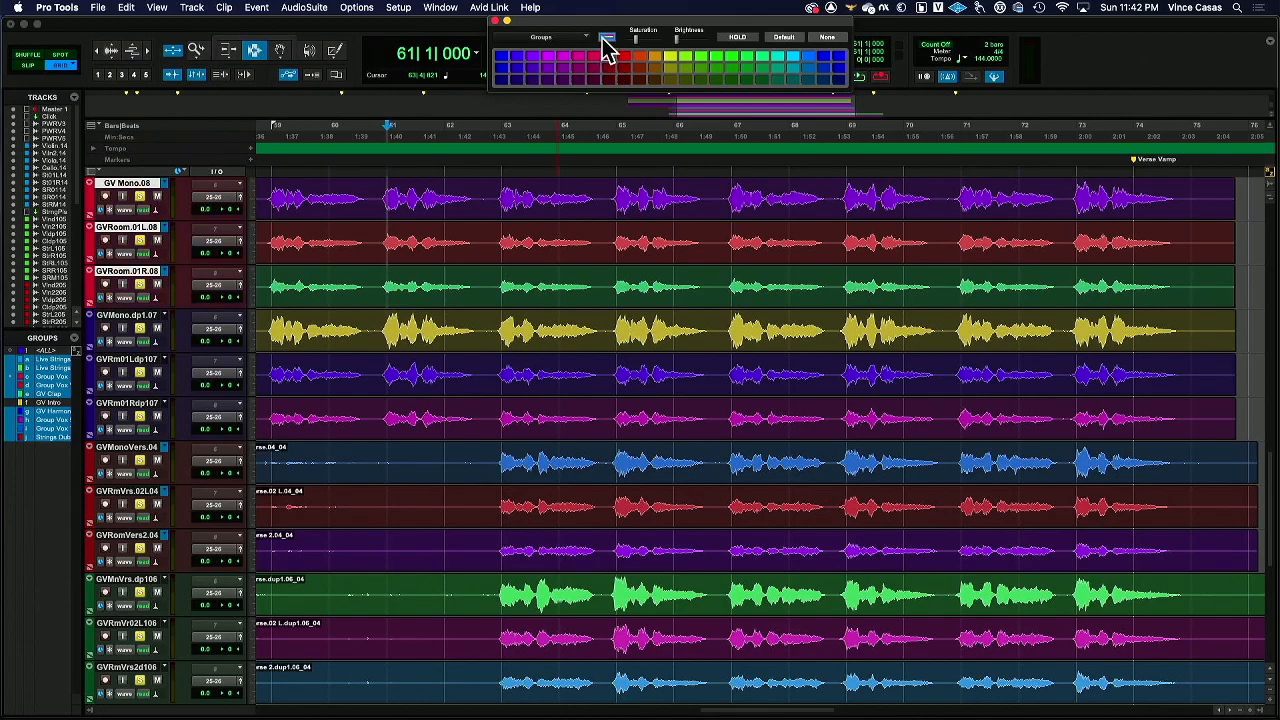
# Raise the palette's brightness and saturation, try green, and settle on yellow for the selected tracks' group.
pyautogui.moveTo(670, 40); pyautogui.dragTo(735, 47)
pyautogui.moveTo(648, 42); pyautogui.dragTo(676, 44)
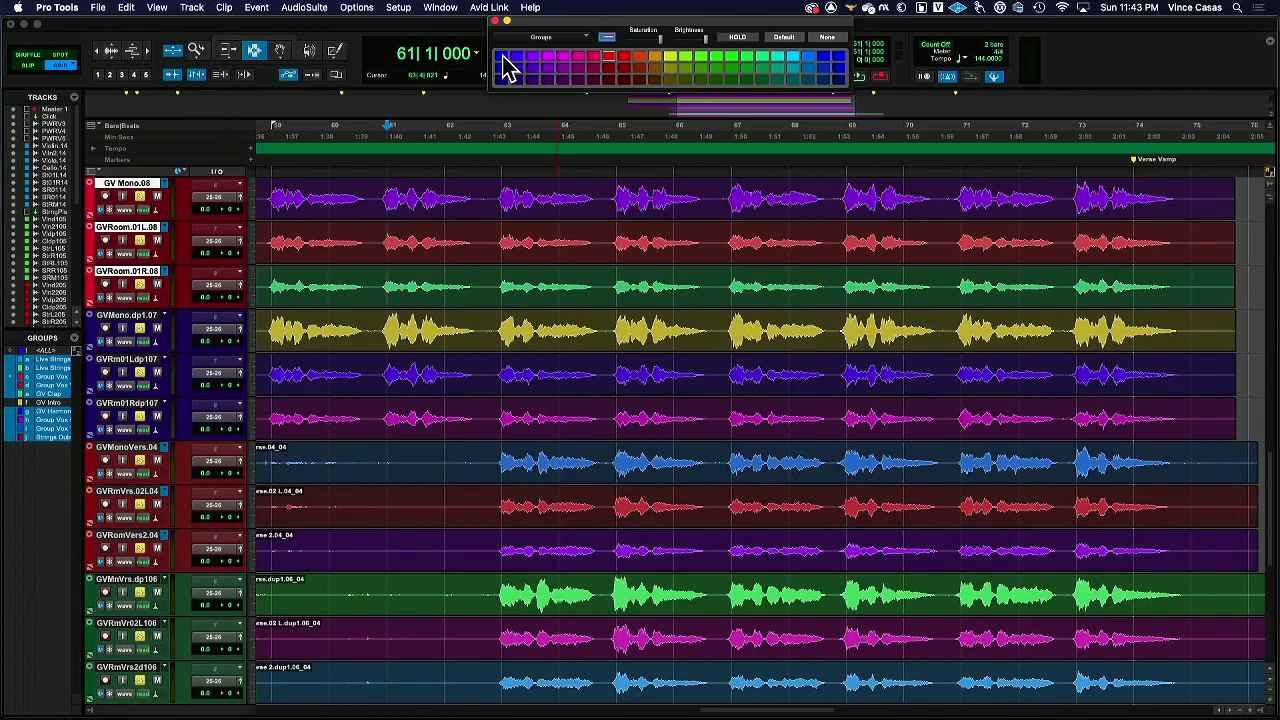
pyautogui.click(722, 62)
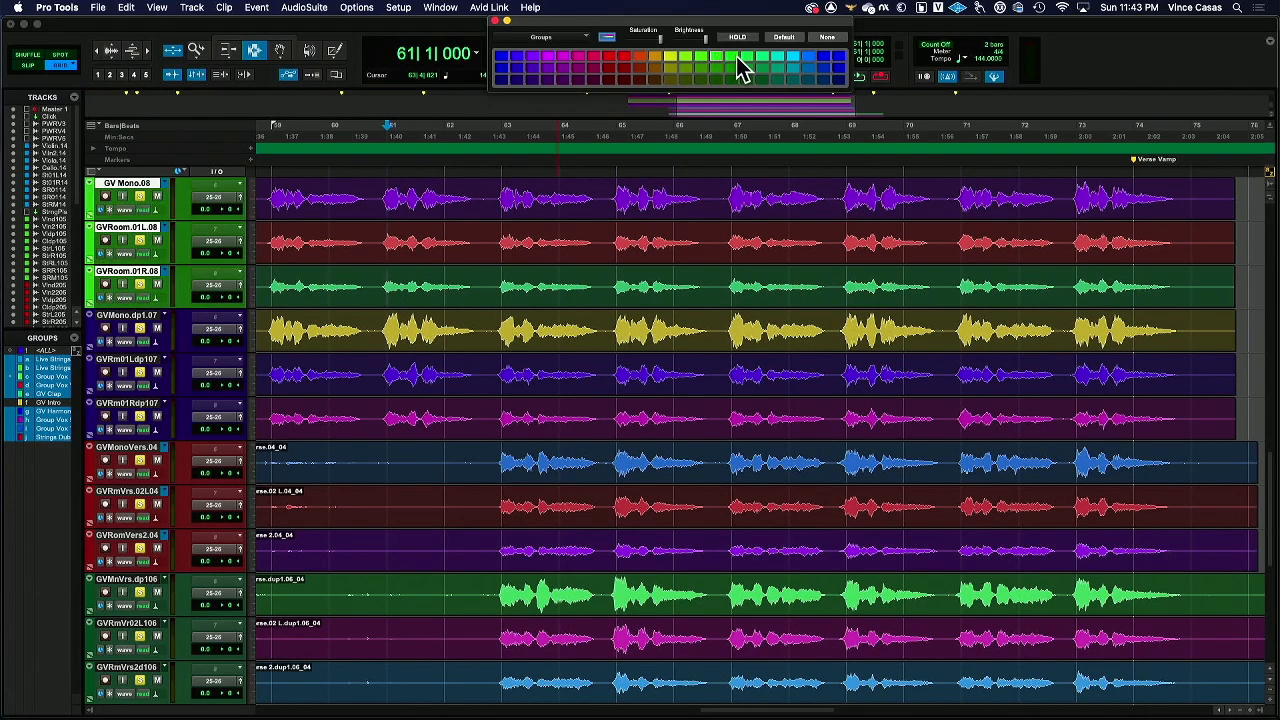
pyautogui.click(678, 63)
# Switch the palette's target to Clips in Tracks and turn on the Hold option.
pyautogui.click(547, 40)
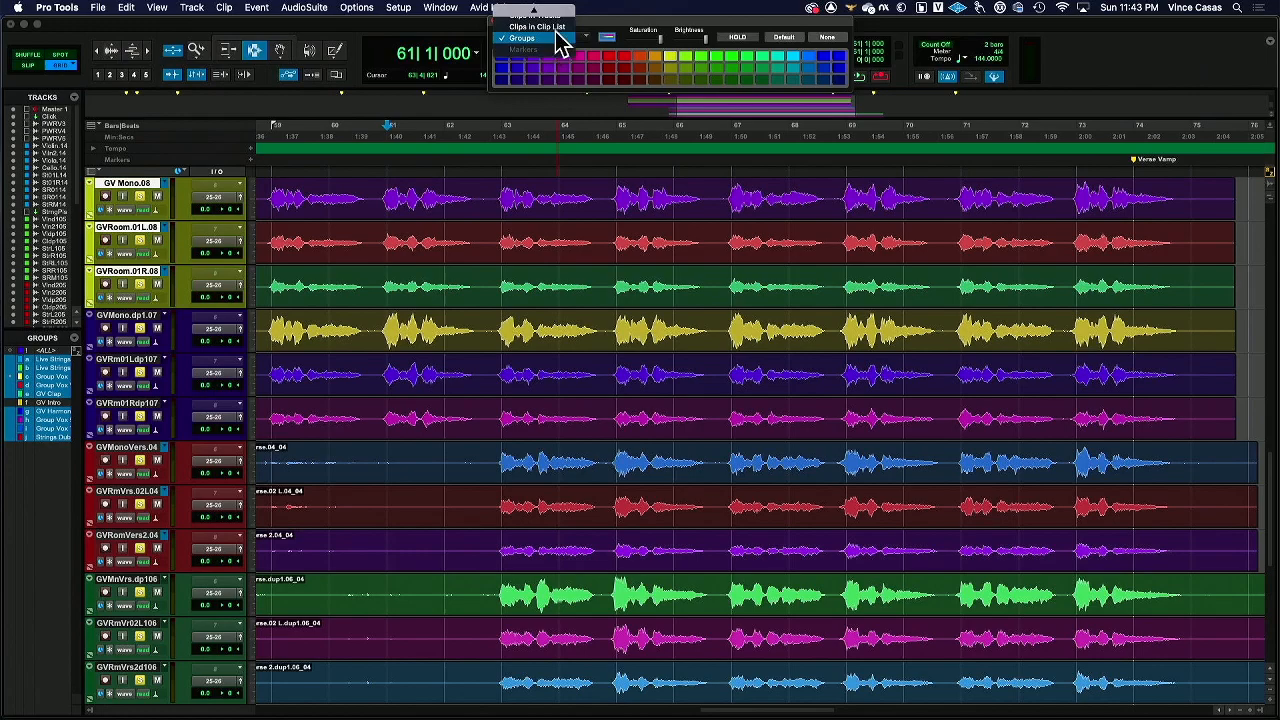
pyautogui.click(567, 14)
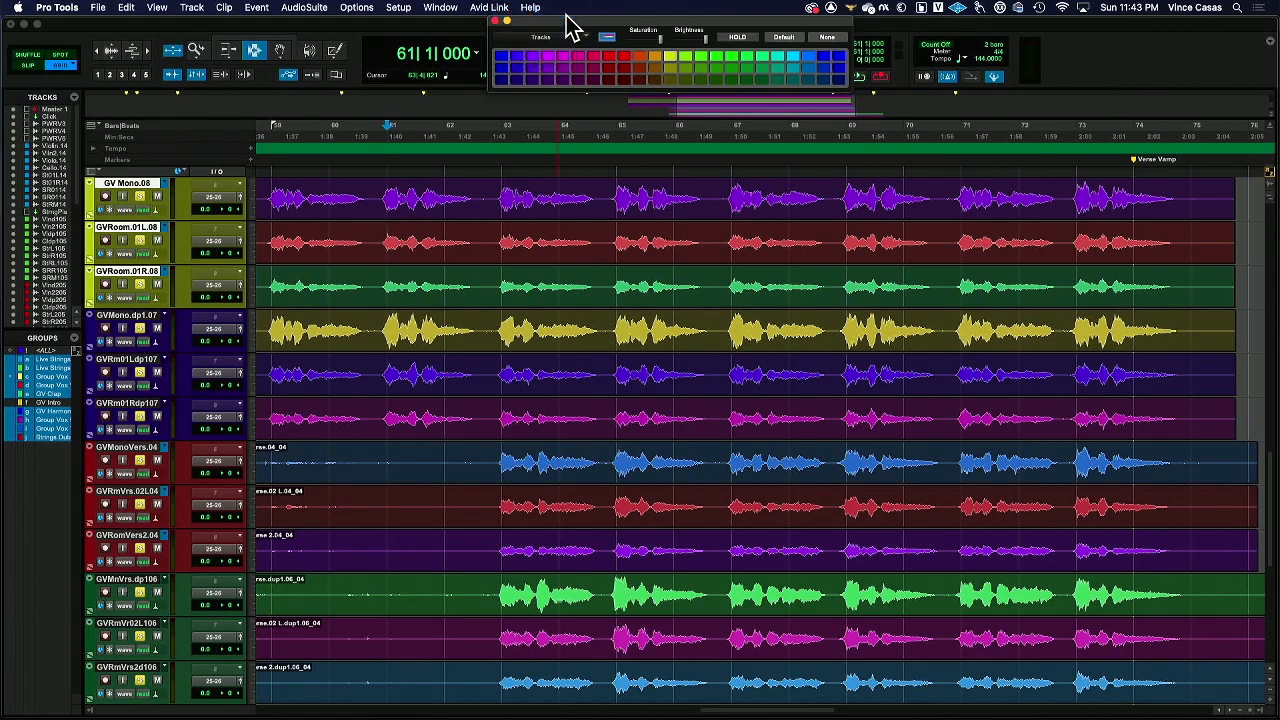
pyautogui.click(558, 44)
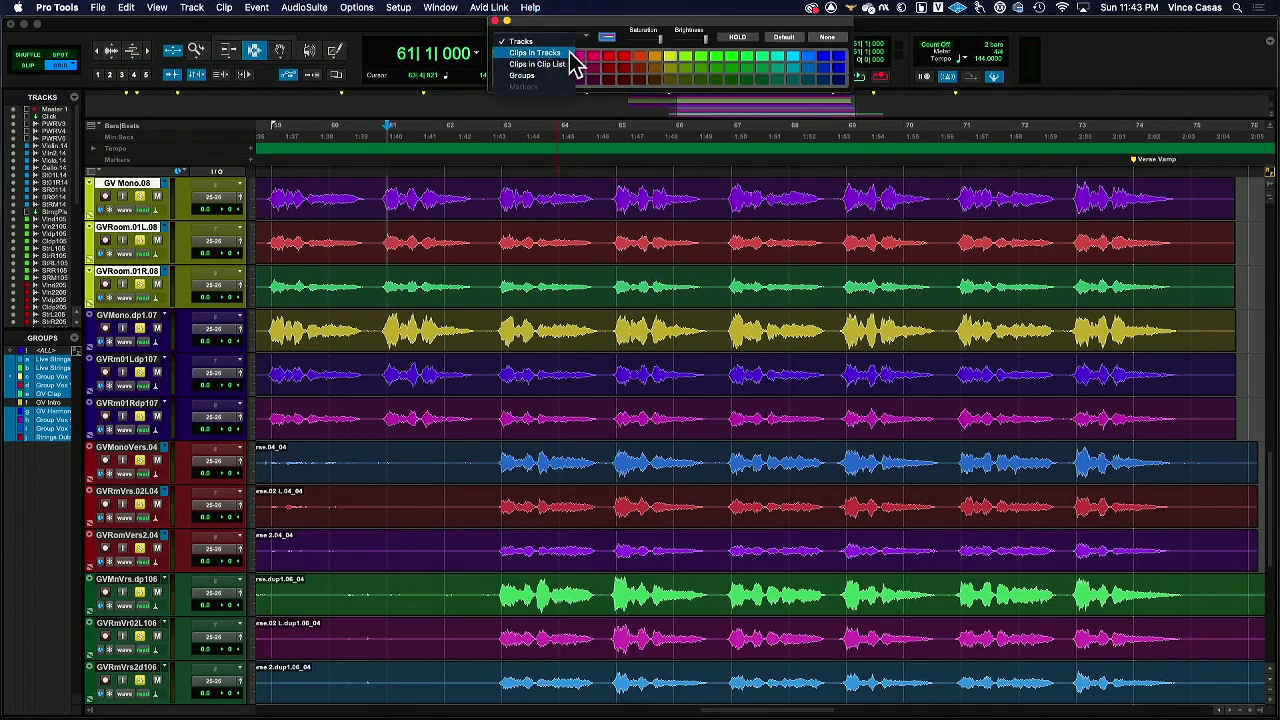
pyautogui.click(572, 52)
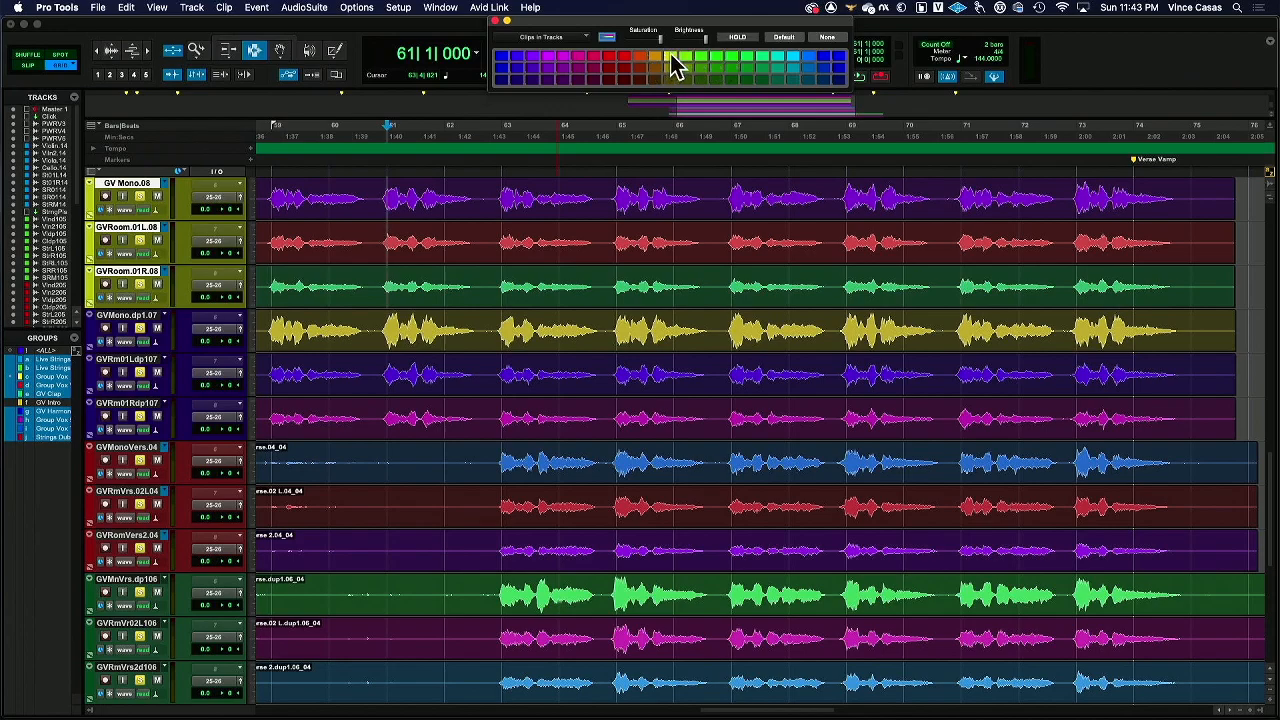
pyautogui.click(567, 38)
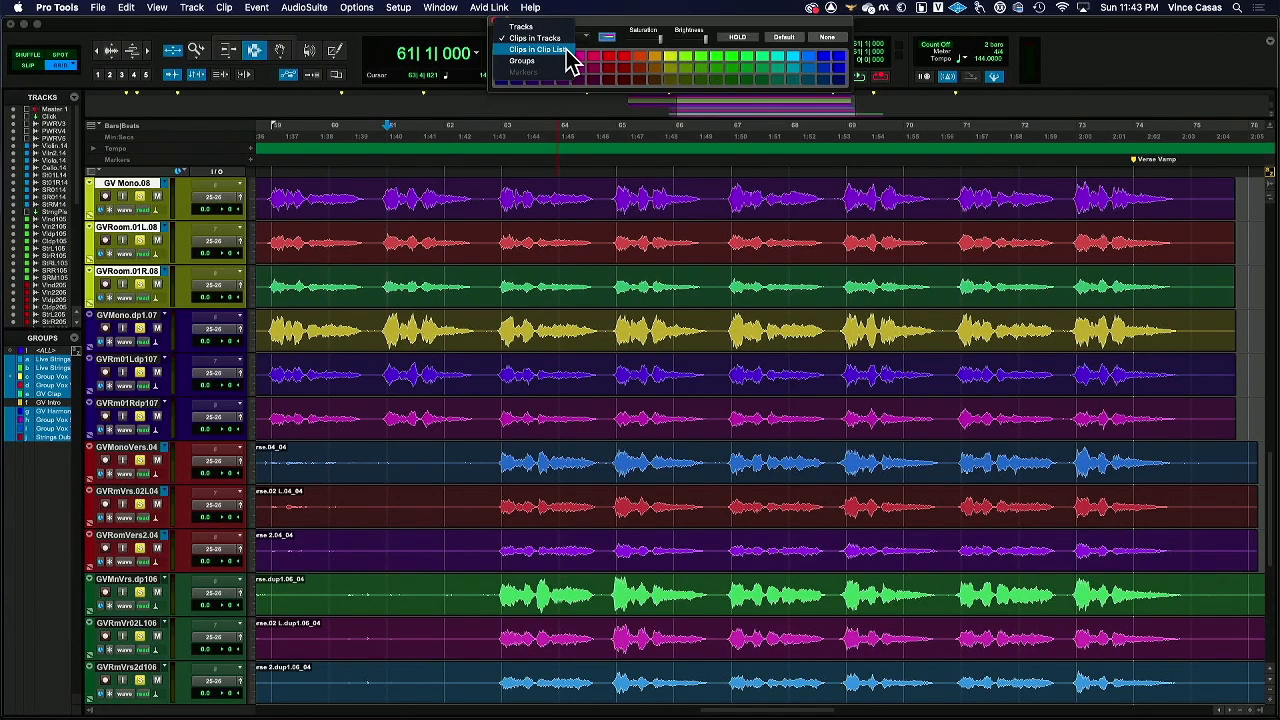
pyautogui.click(559, 40)
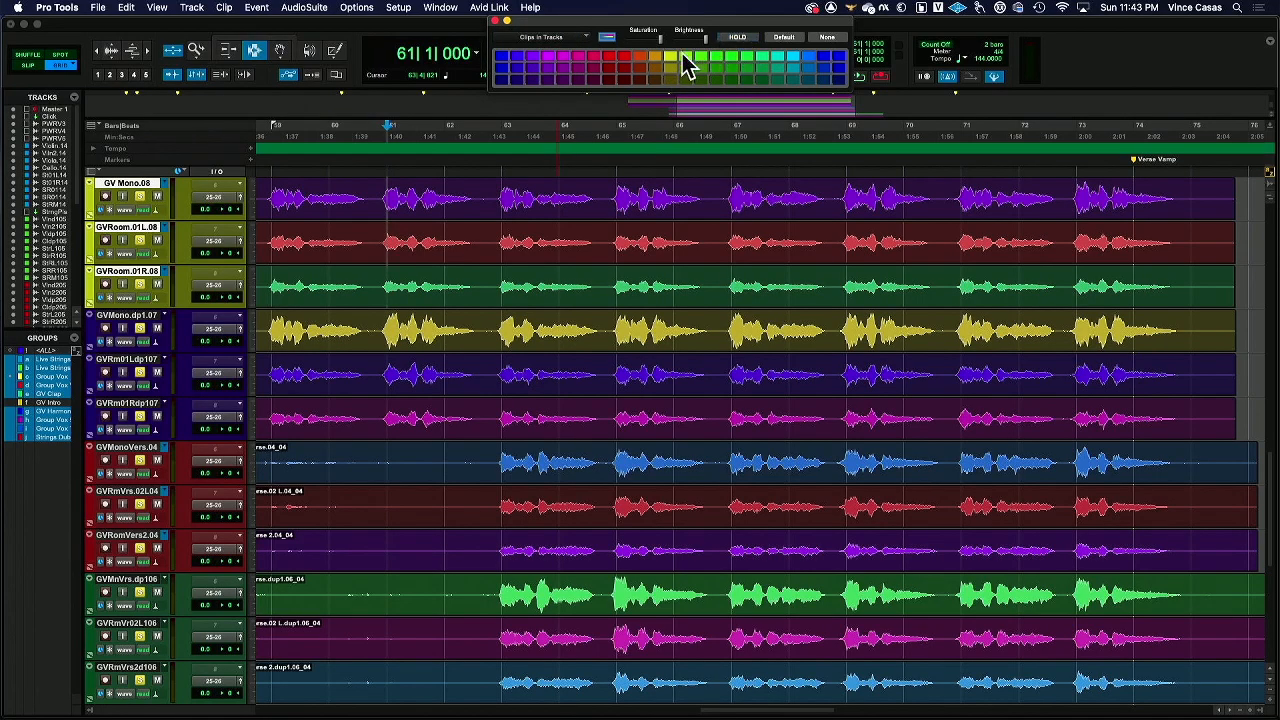
pyautogui.click(742, 38)
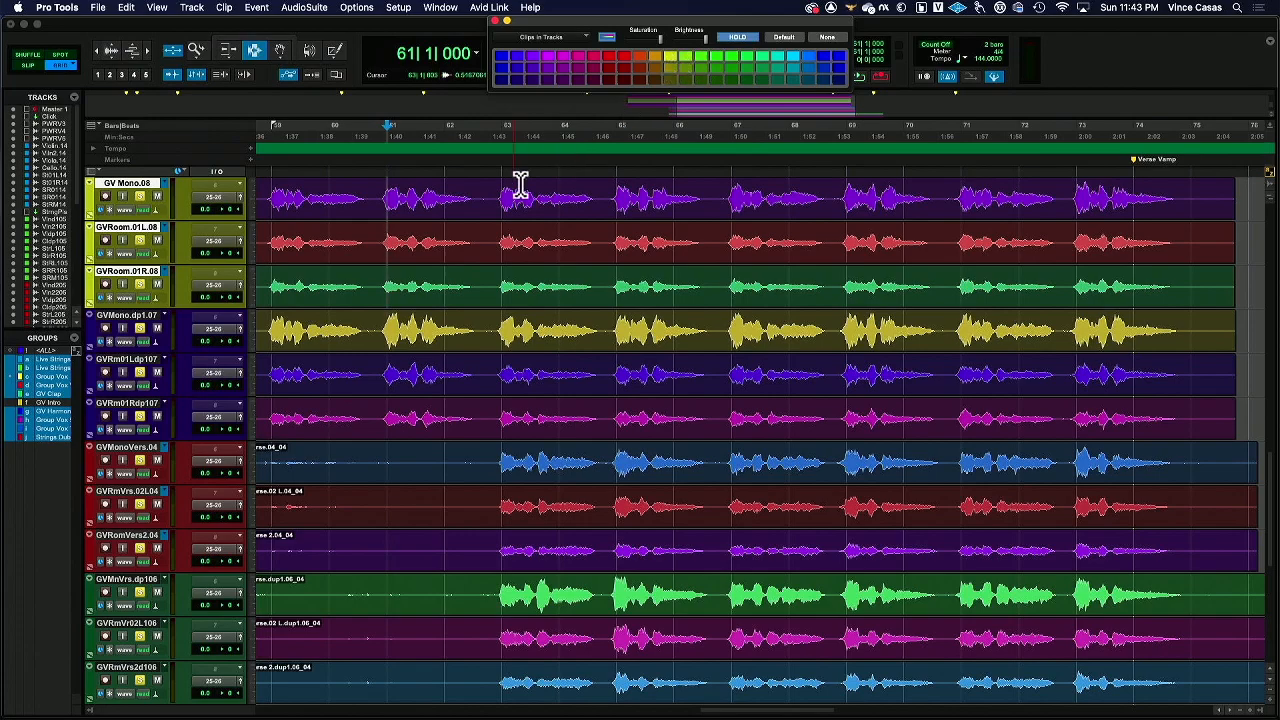
# Color the clips on GV Mono.08 and its two room tracks yellow, and the GVMono.dp1.07, GVRm01Ldp107 and GVRm01Rdp107 clips dark purple.
pyautogui.doubleClick(507, 222)
pyautogui.click(670, 56)
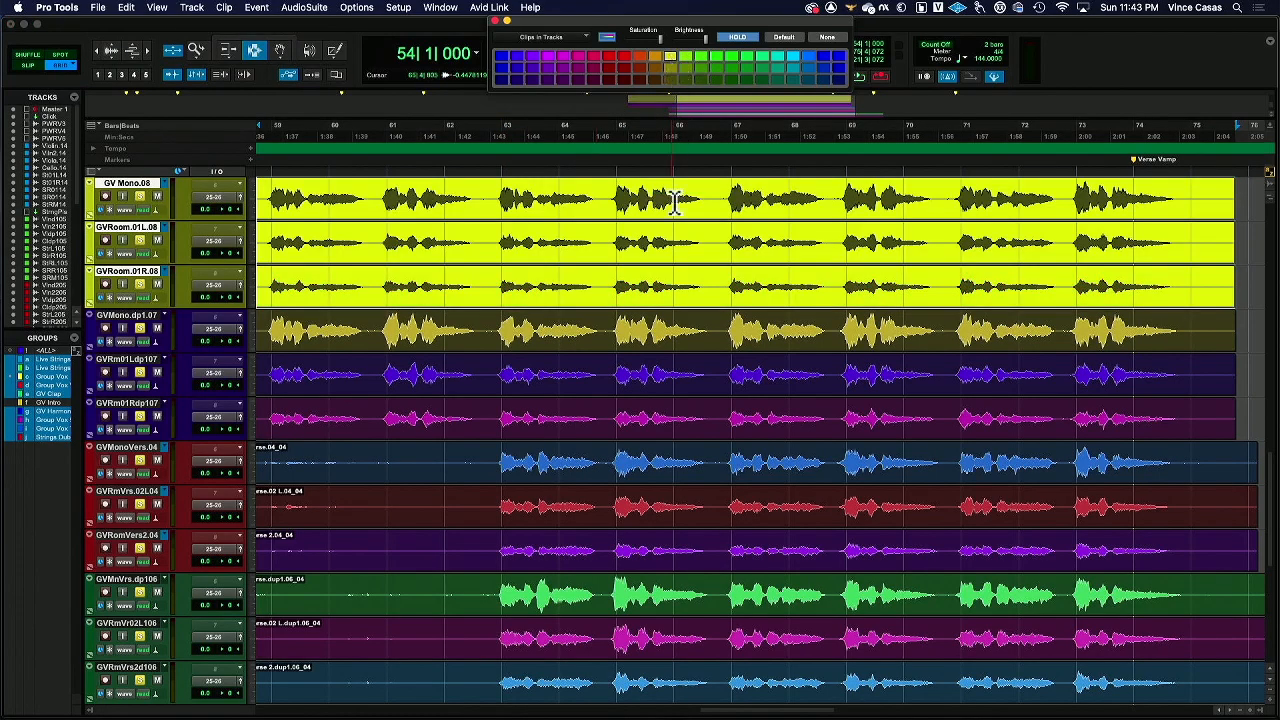
pyautogui.doubleClick(272, 342)
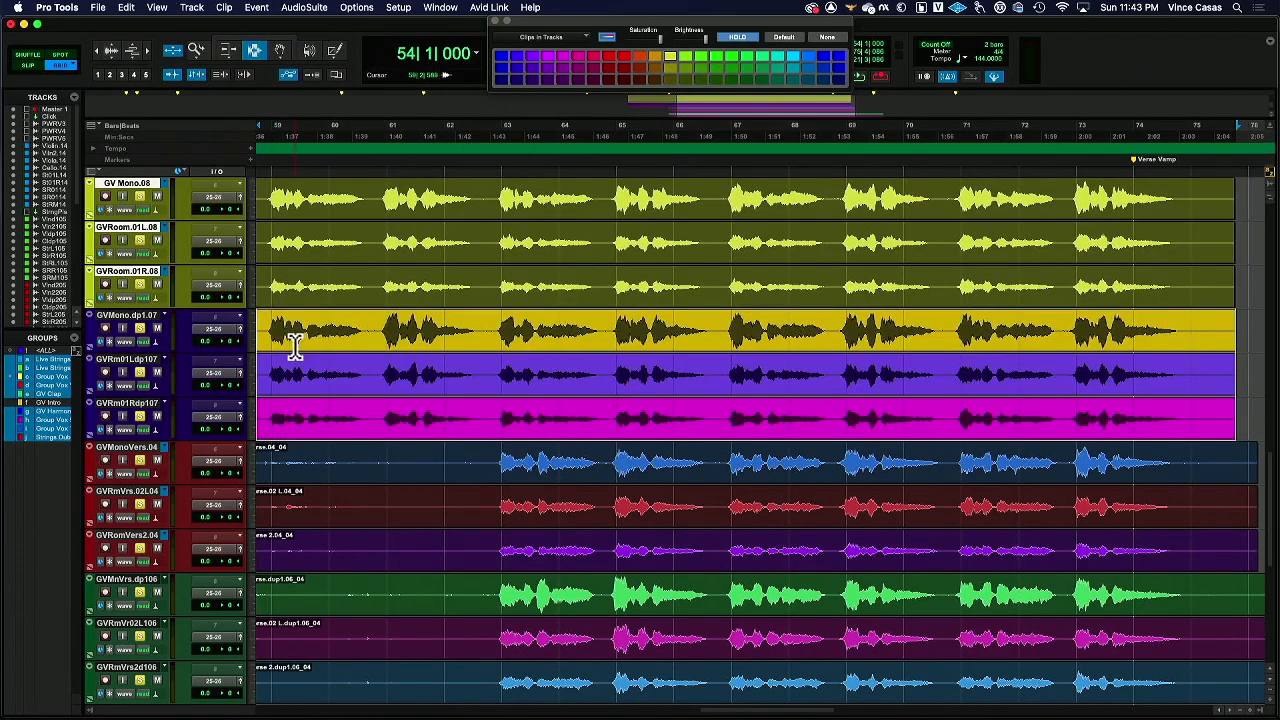
pyautogui.click(523, 80)
# Color the GVMonoVers.04, GVRmVrs.02L04 and GVRomVers2.04 clips red, and the GVMnVrs.dp106, GVRmVr02L106 and GVRmVrs2d106 clips bright green.
pyautogui.doubleClick(555, 478)
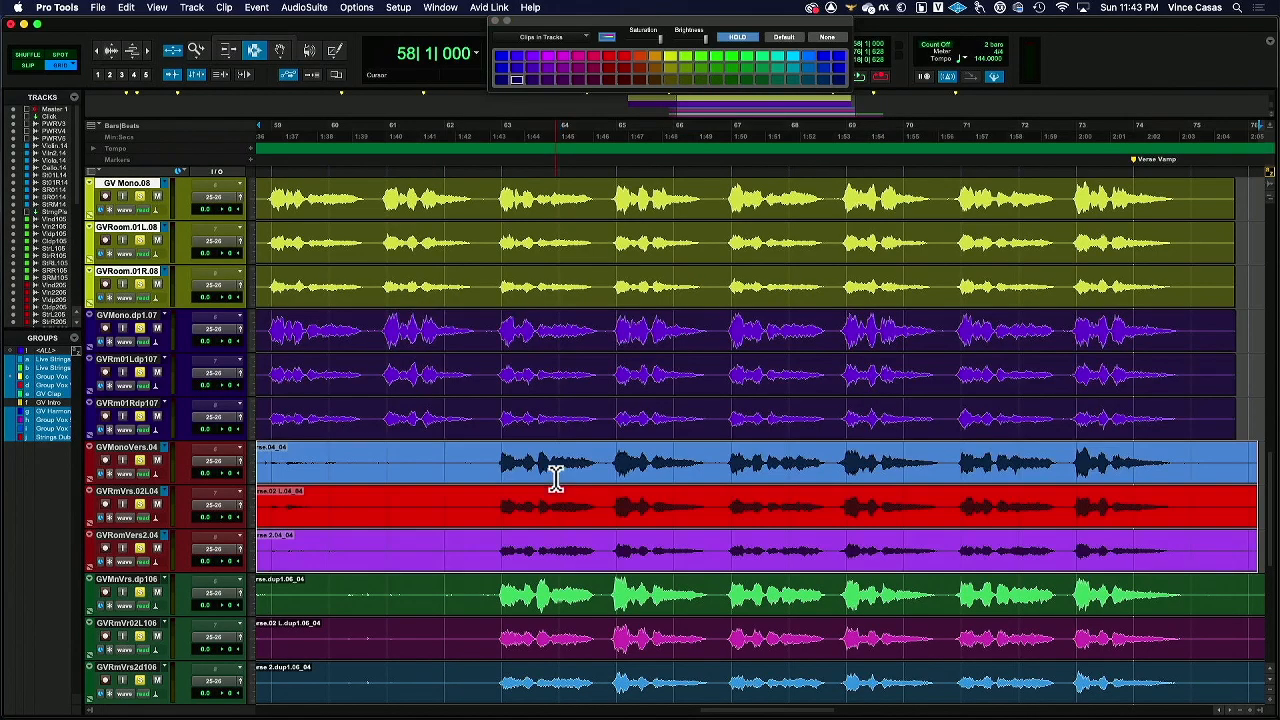
pyautogui.click(609, 57)
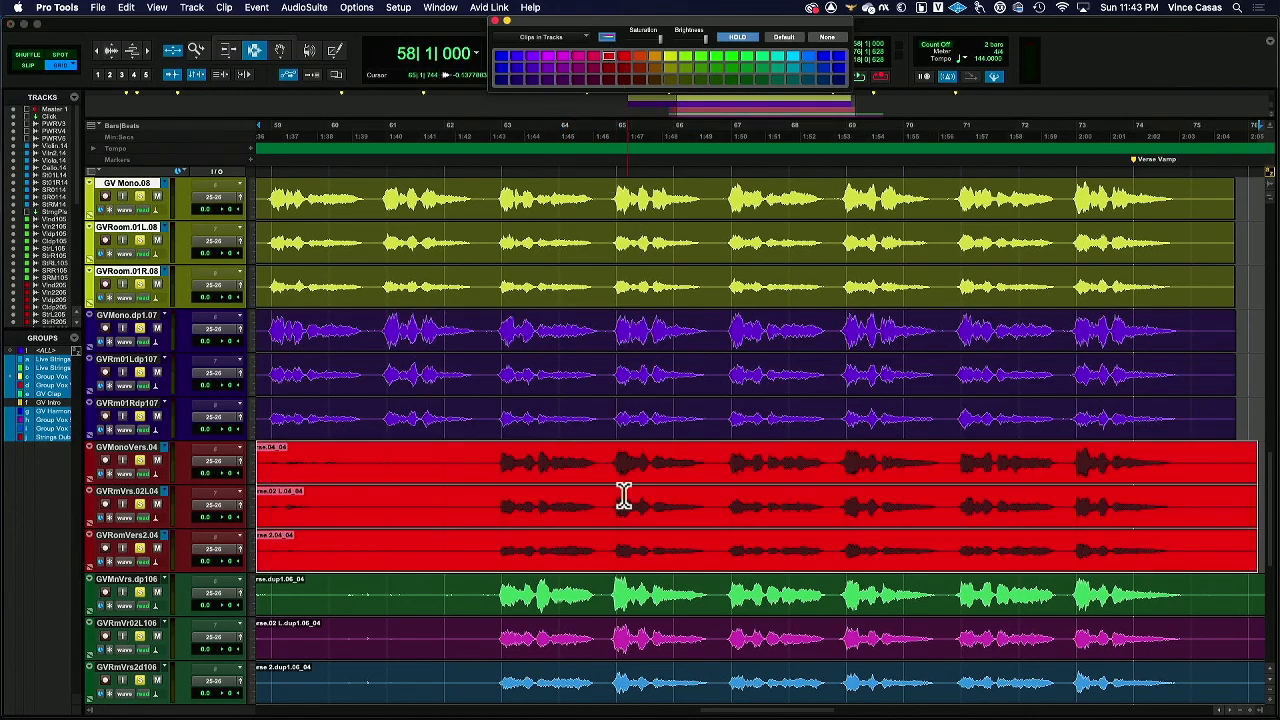
pyautogui.doubleClick(651, 608)
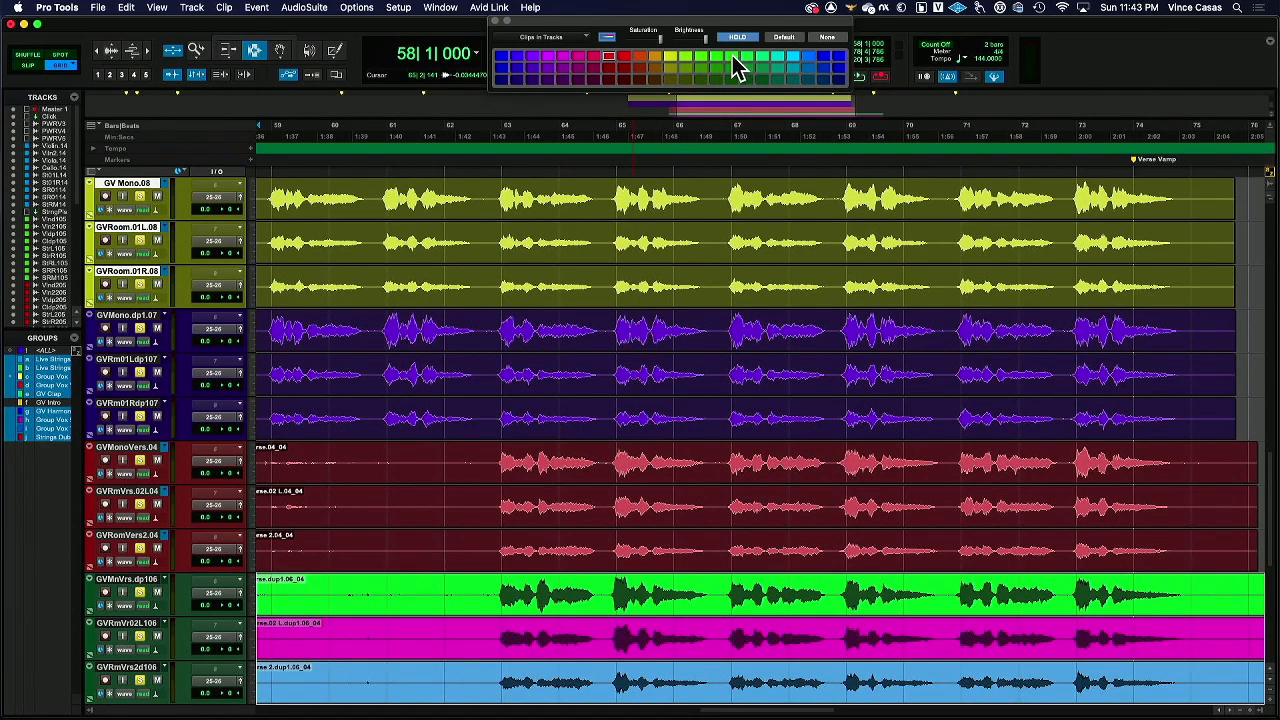
pyautogui.click(733, 60)
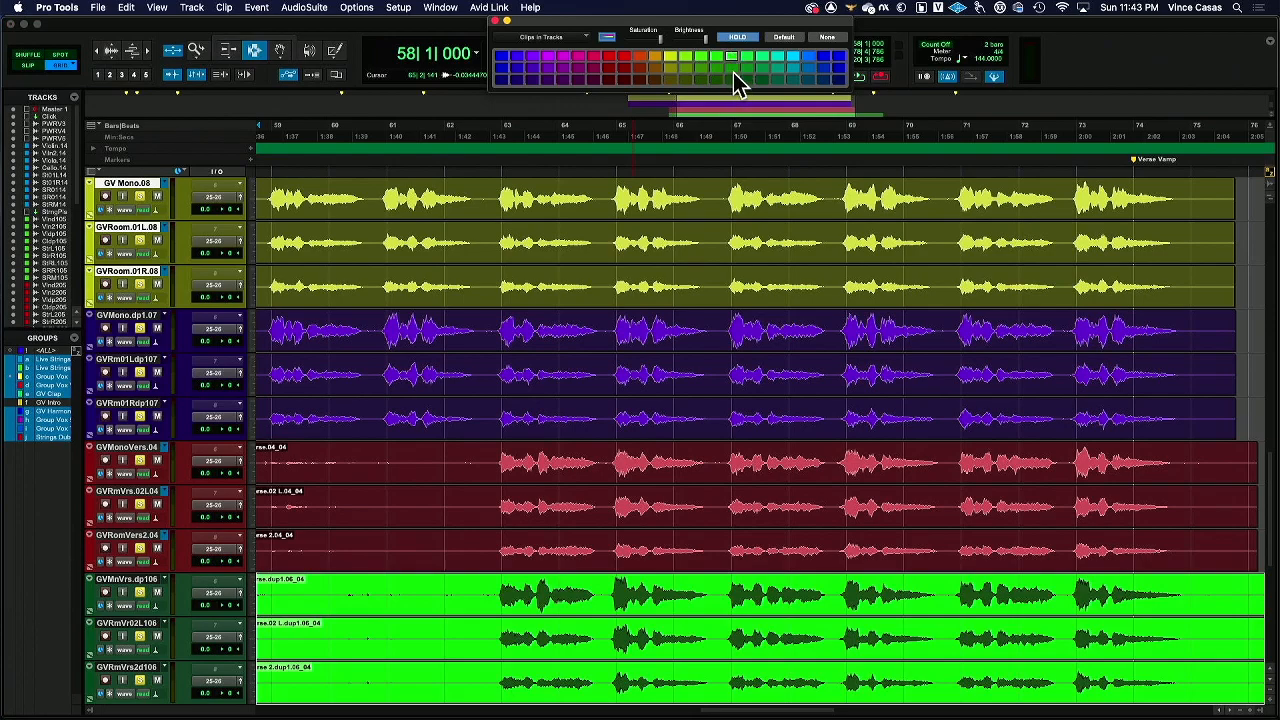
# Select the GVMnVrs.dp106, GVRmVr02L106 and GVRmVrs2d106 tracks and color the tracks bright green to match their clips.
pyautogui.click(145, 580)
pyautogui.click(575, 38)
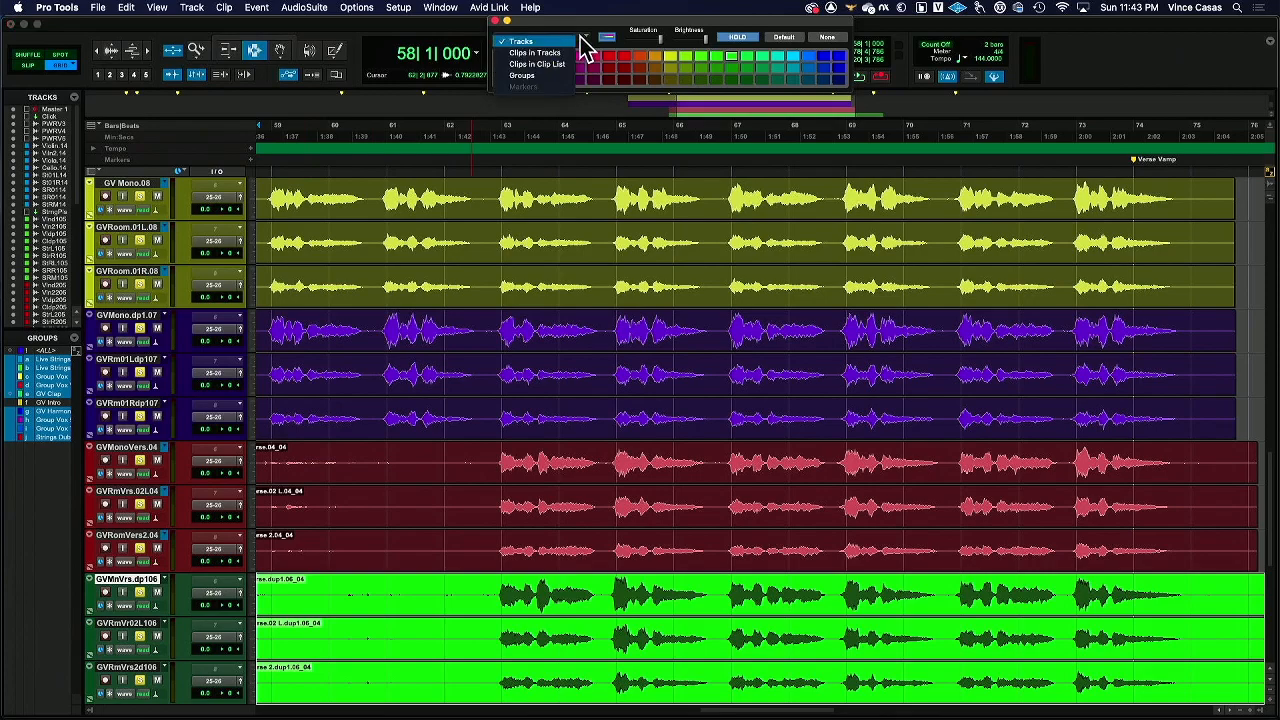
pyautogui.click(558, 76)
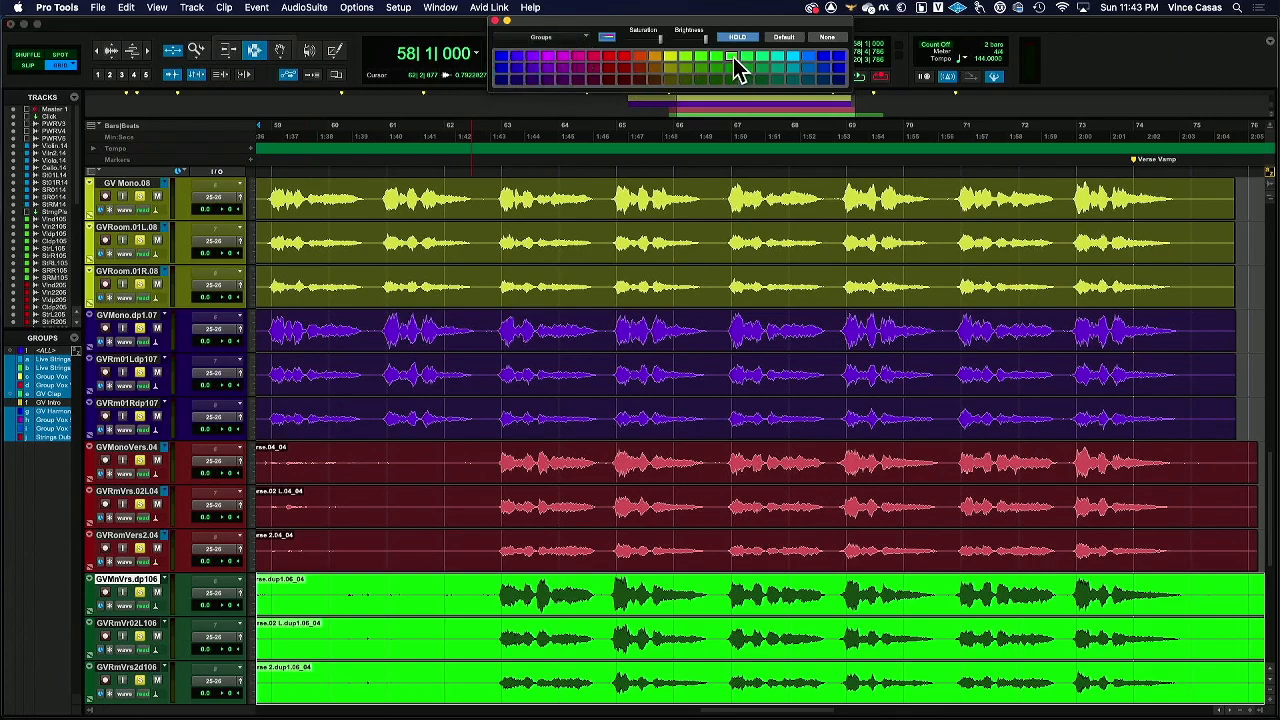
pyautogui.click(577, 40)
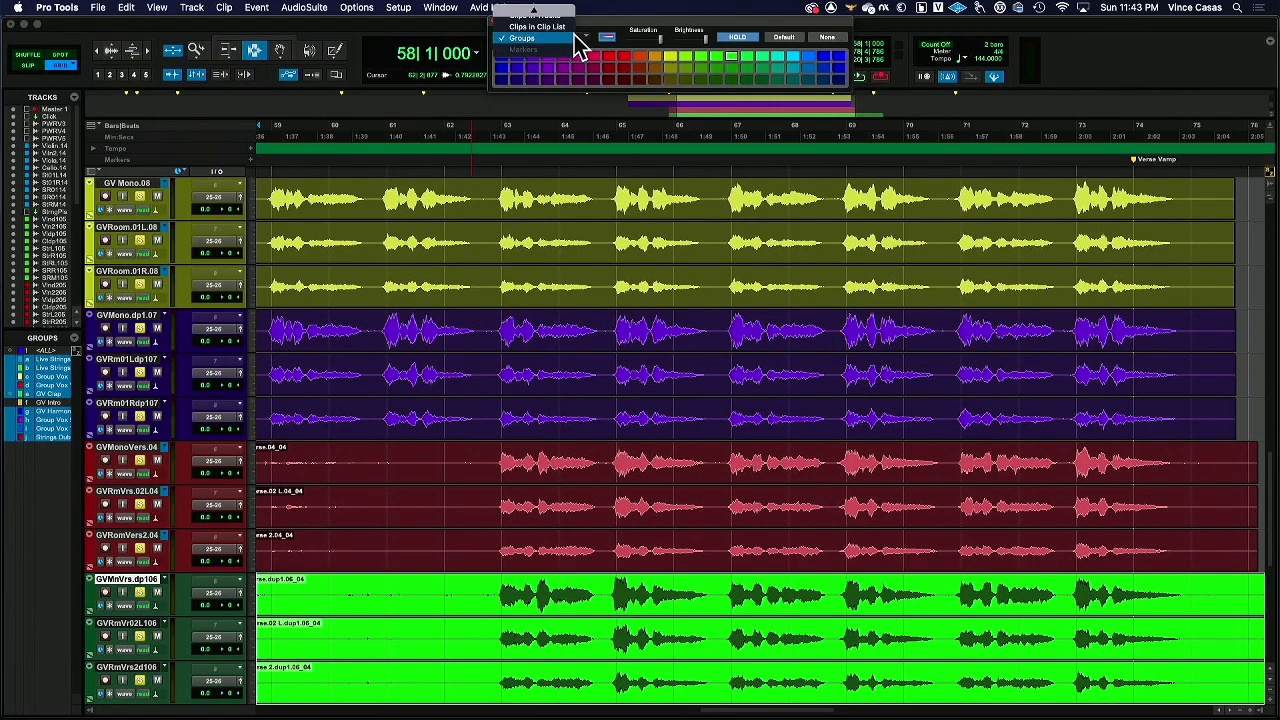
pyautogui.click(732, 56)
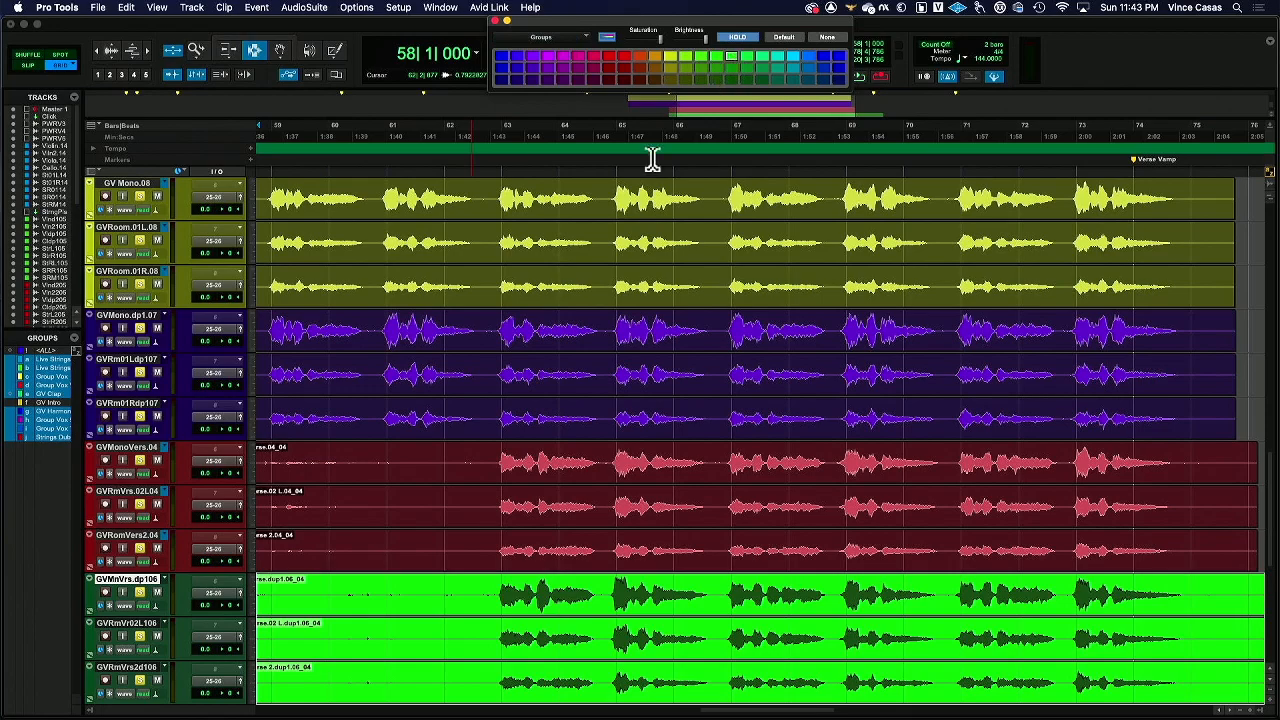
pyautogui.keyDown('shift'); pyautogui.click(135, 624); pyautogui.keyUp('shift')
pyautogui.keyDown('shift'); pyautogui.click(145, 668); pyautogui.keyUp('shift')
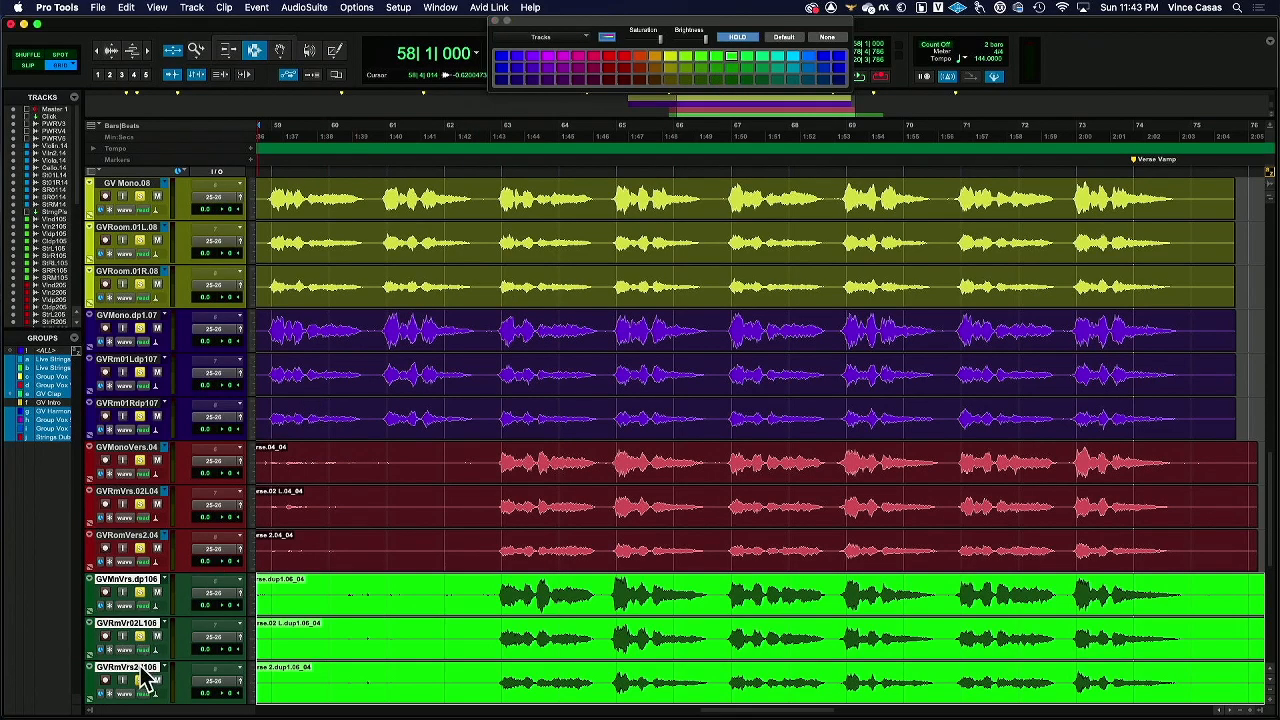
pyautogui.click(733, 62)
pyautogui.click(731, 58)
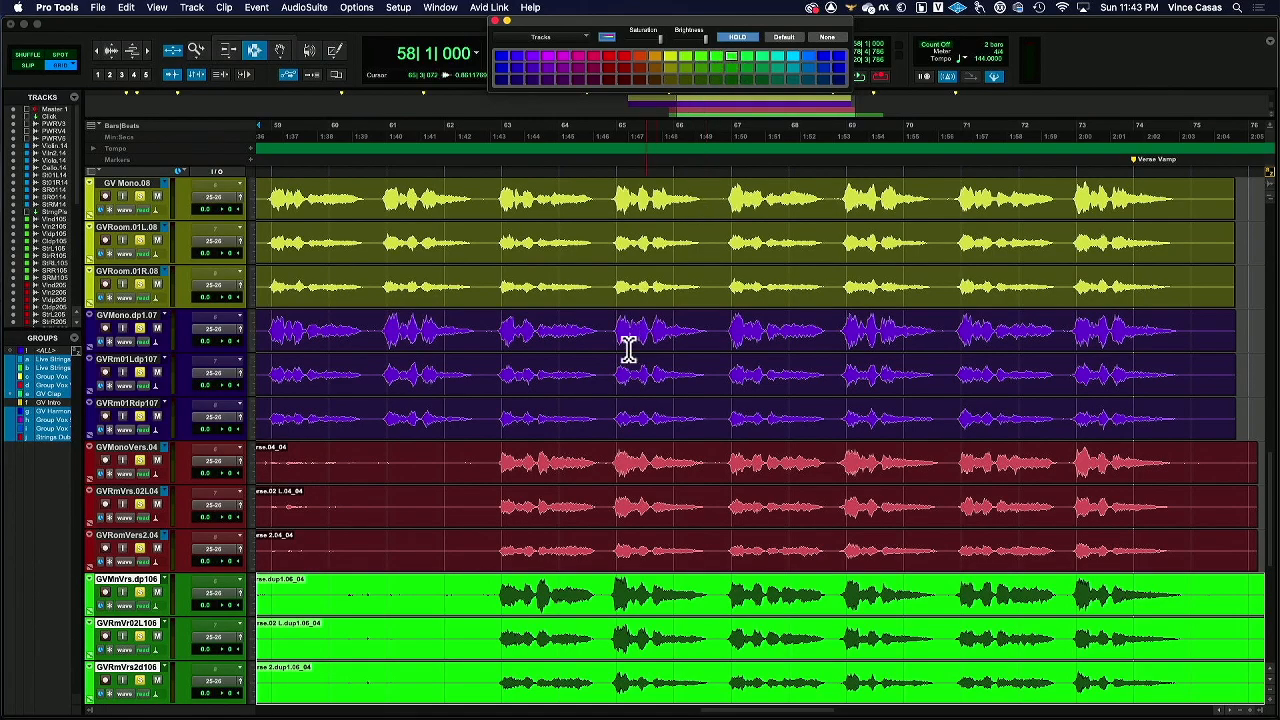
# Place the edit cursor at bar 59 and zoom in horizontally on the start of the group vocal clips.
pyautogui.hscroll(-3, 380, 294)
pyautogui.click(381, 284)
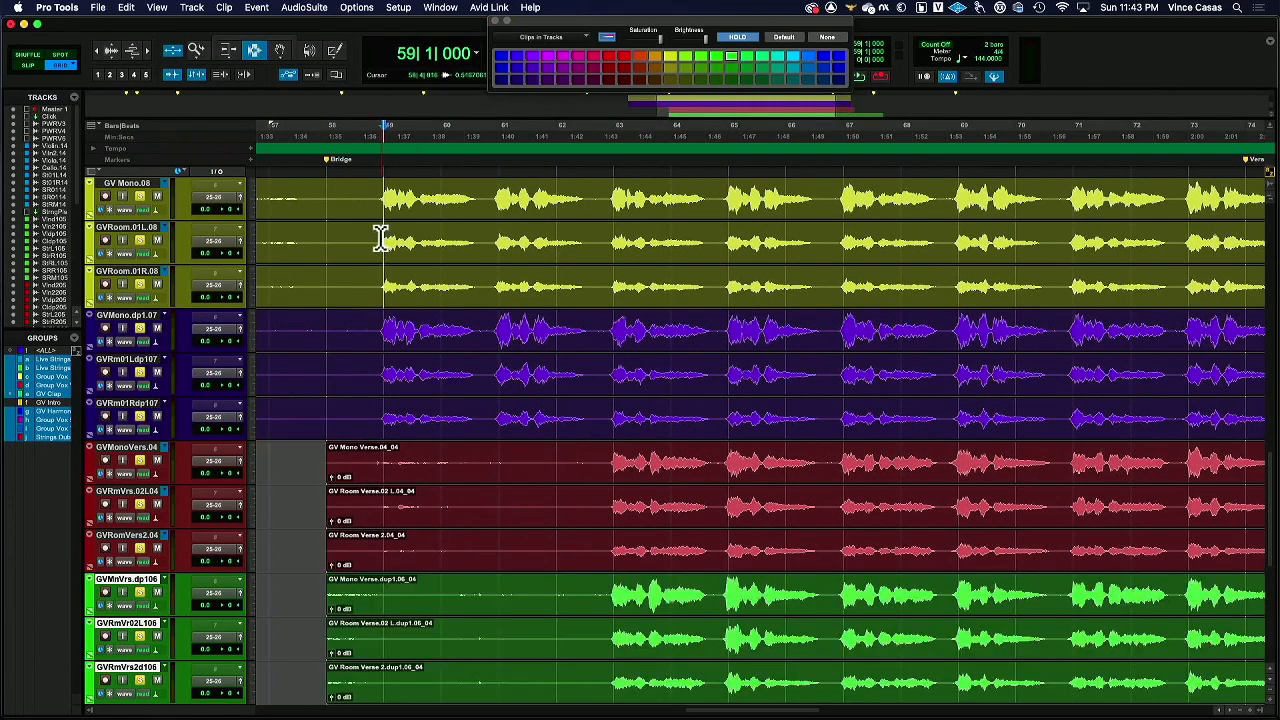
pyautogui.click(146, 53)
pyautogui.click(148, 53)
pyautogui.hscroll(4, 602, 303)
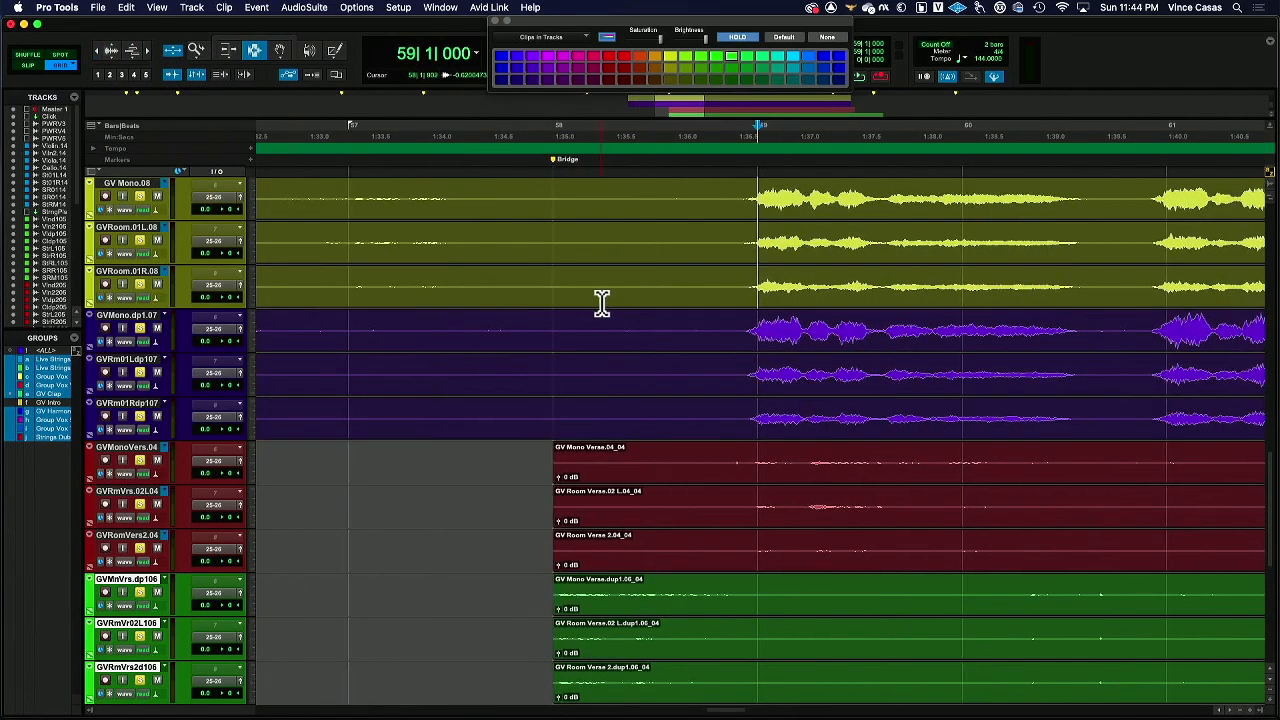
# Select bar 59 across the yellow and purple tracks, then switch to Slip mode and place the edit cursor freely near its start.
pyautogui.moveTo(411, 277); pyautogui.dragTo(560, 337)
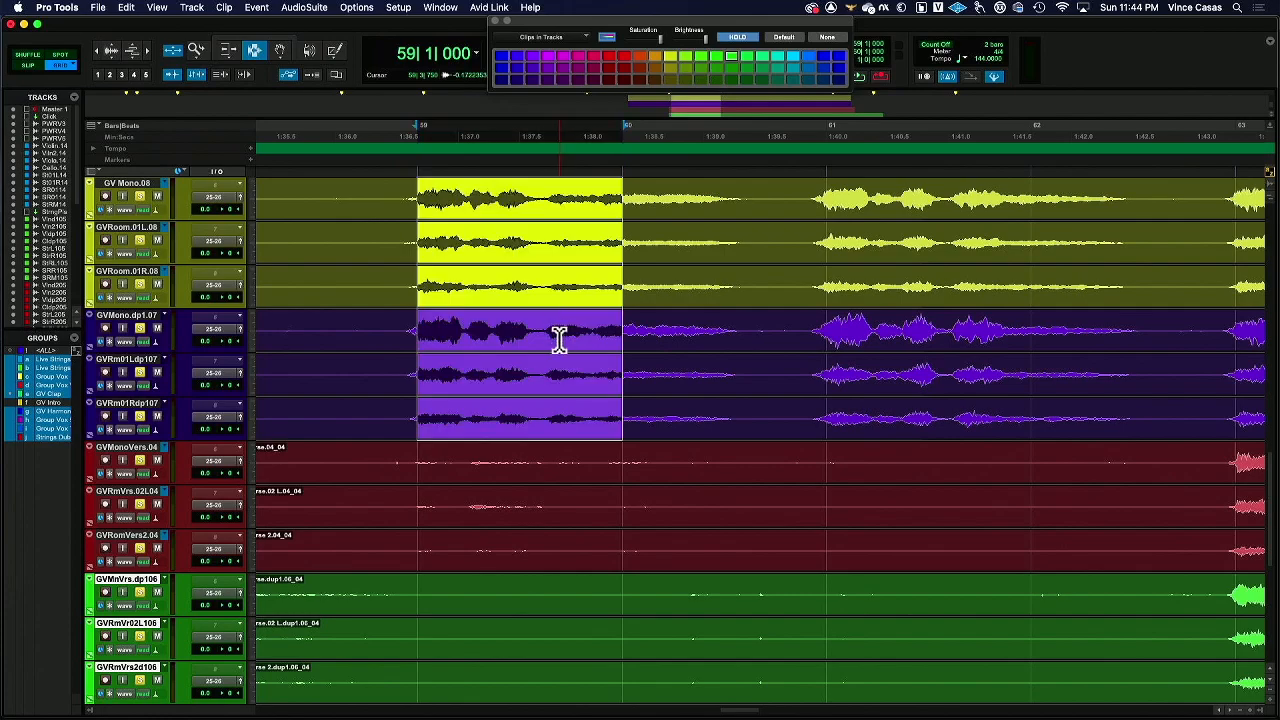
pyautogui.click(34, 68)
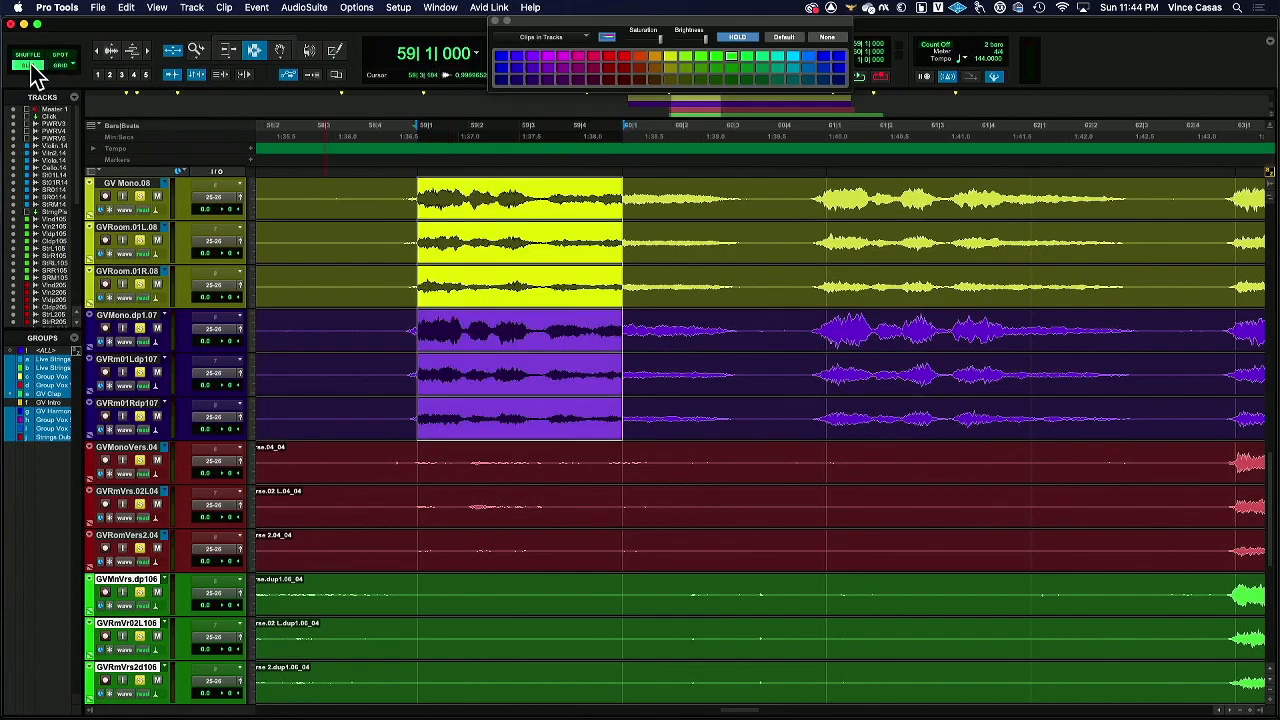
pyautogui.click(421, 218)
pyautogui.click(417, 248)
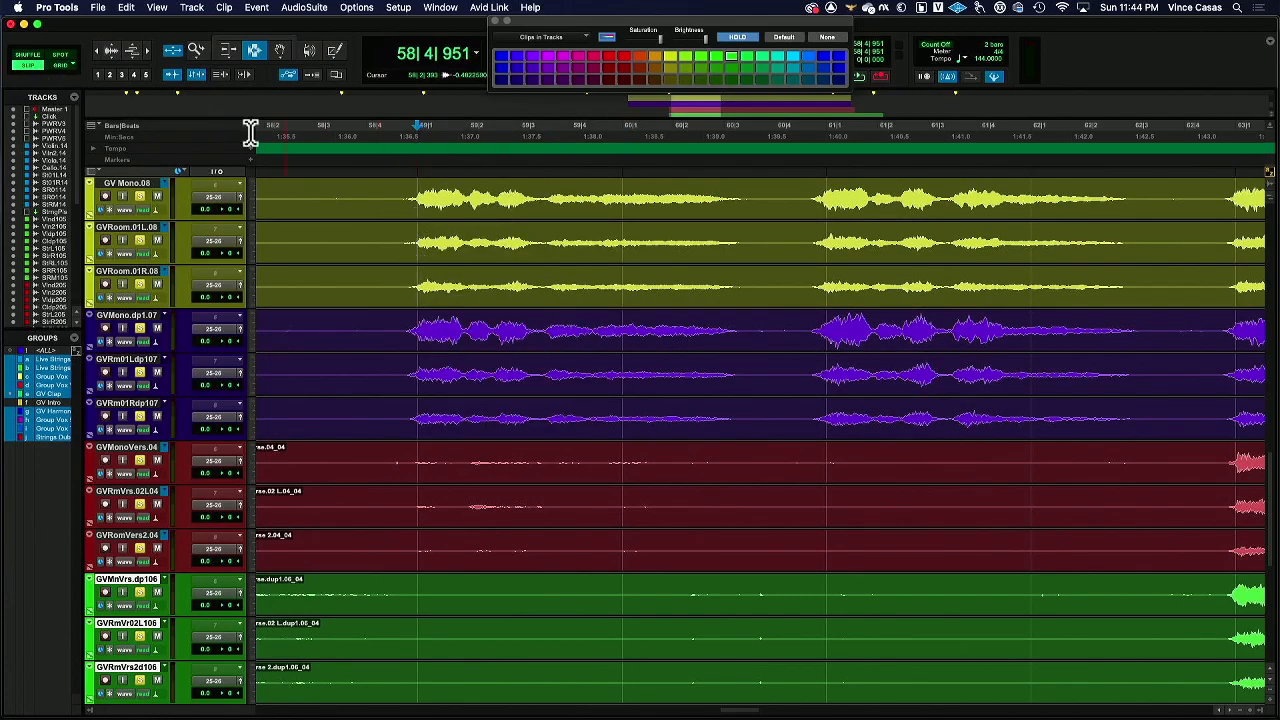
# Switch back to Grid mode and snap the edit cursor to bar 59 and bar 61 on the yellow tracks.
pyautogui.click(60, 65)
pyautogui.click(418, 220)
pyautogui.click(655, 200)
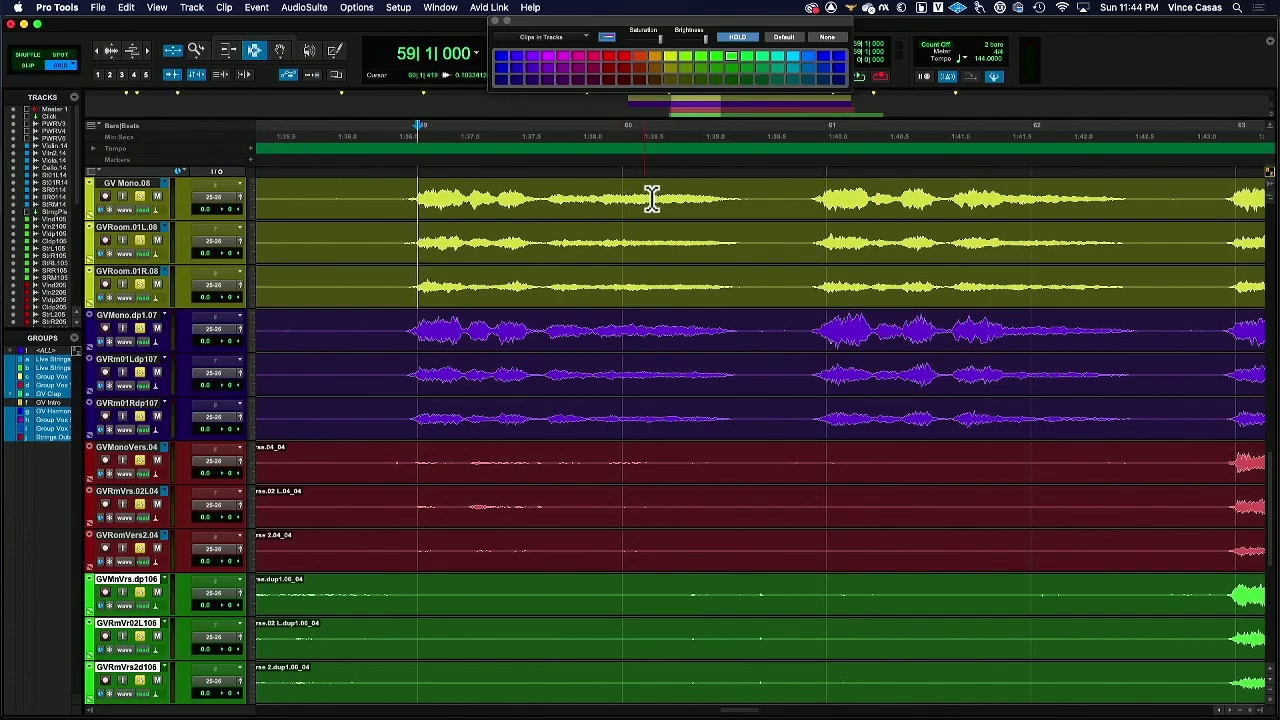
pyautogui.click(828, 208)
# Enable Slip mode and place the edit cursor at 59|1|043 on the first yellow phrase.
pyautogui.click(27, 66)
pyautogui.click(144, 50)
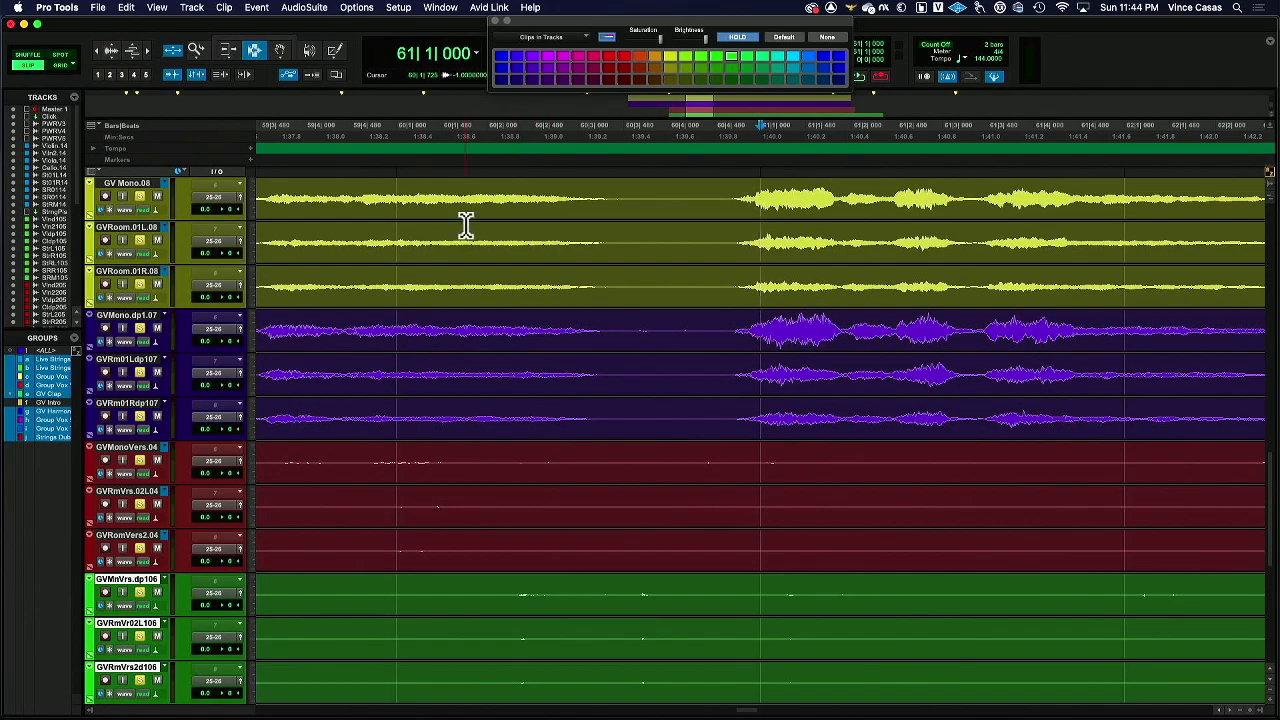
pyautogui.hscroll(-2, 469, 225)
pyautogui.hscroll(-5, 469, 225)
pyautogui.click(521, 220)
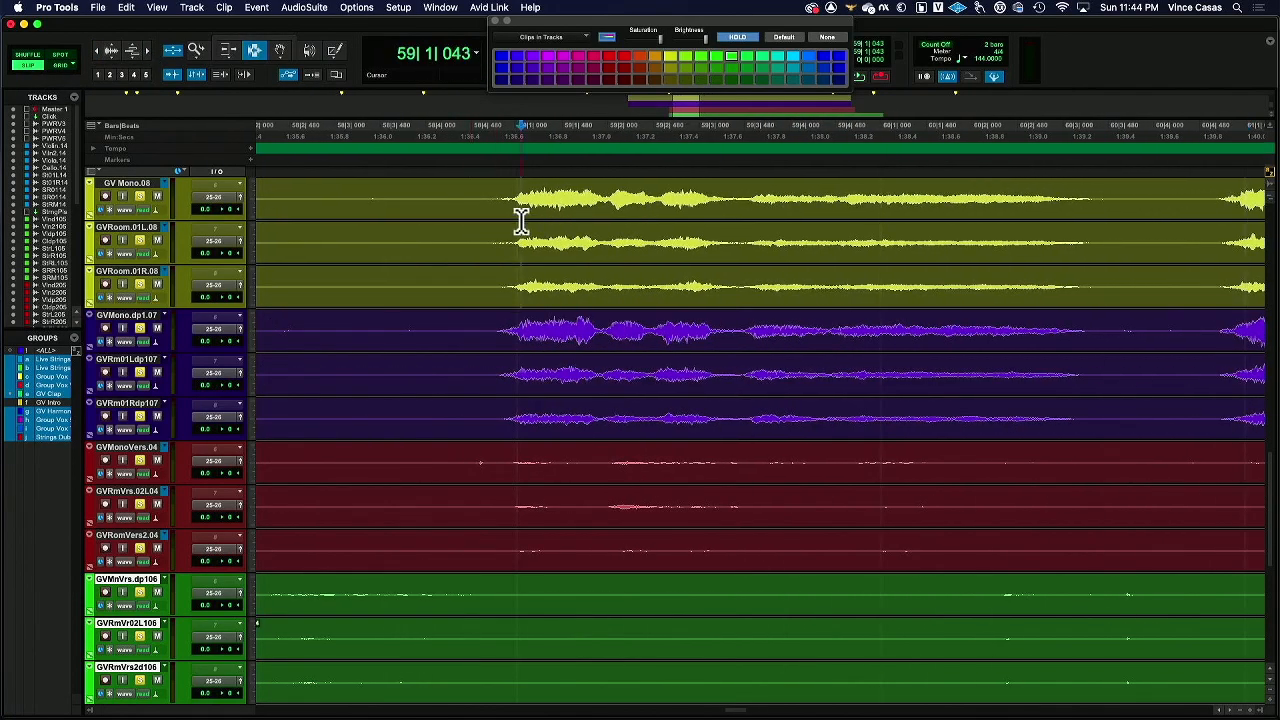
# Place the edit cursor at 58|4|950 and examine the first phrase's onset against the bar 59 grid line up close.
pyautogui.click(146, 52)
pyautogui.click(146, 56)
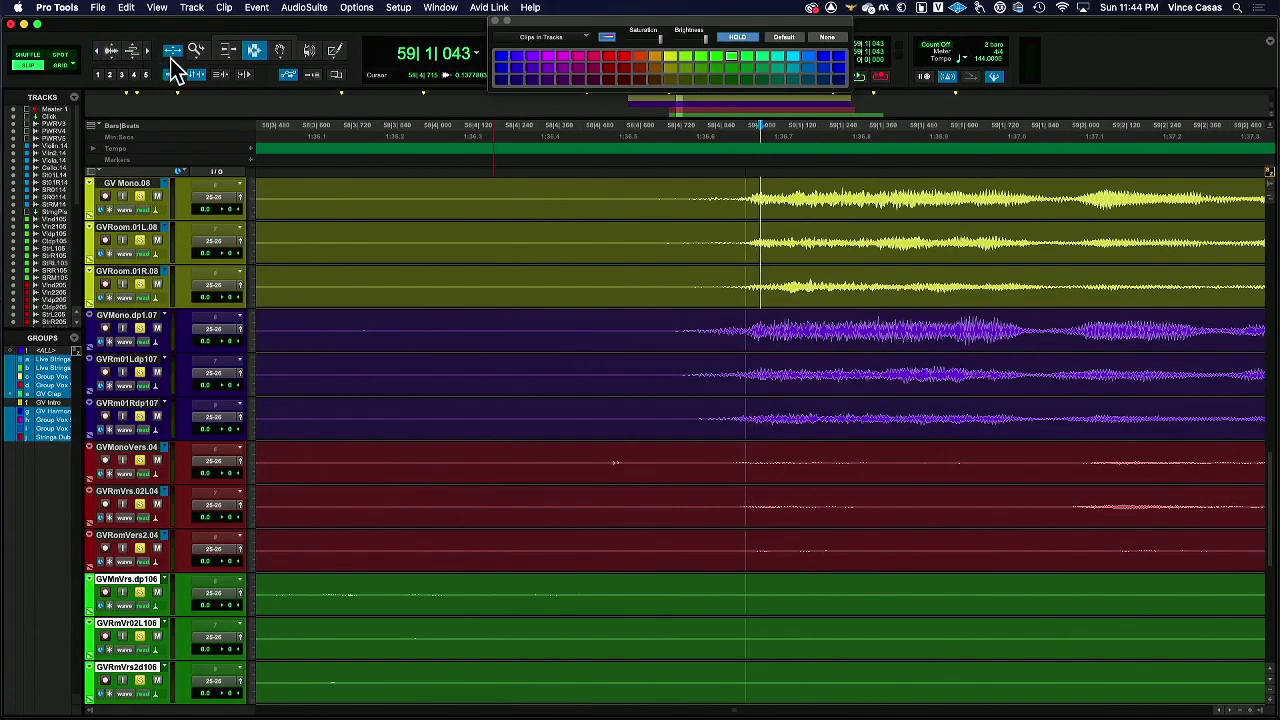
pyautogui.click(743, 245)
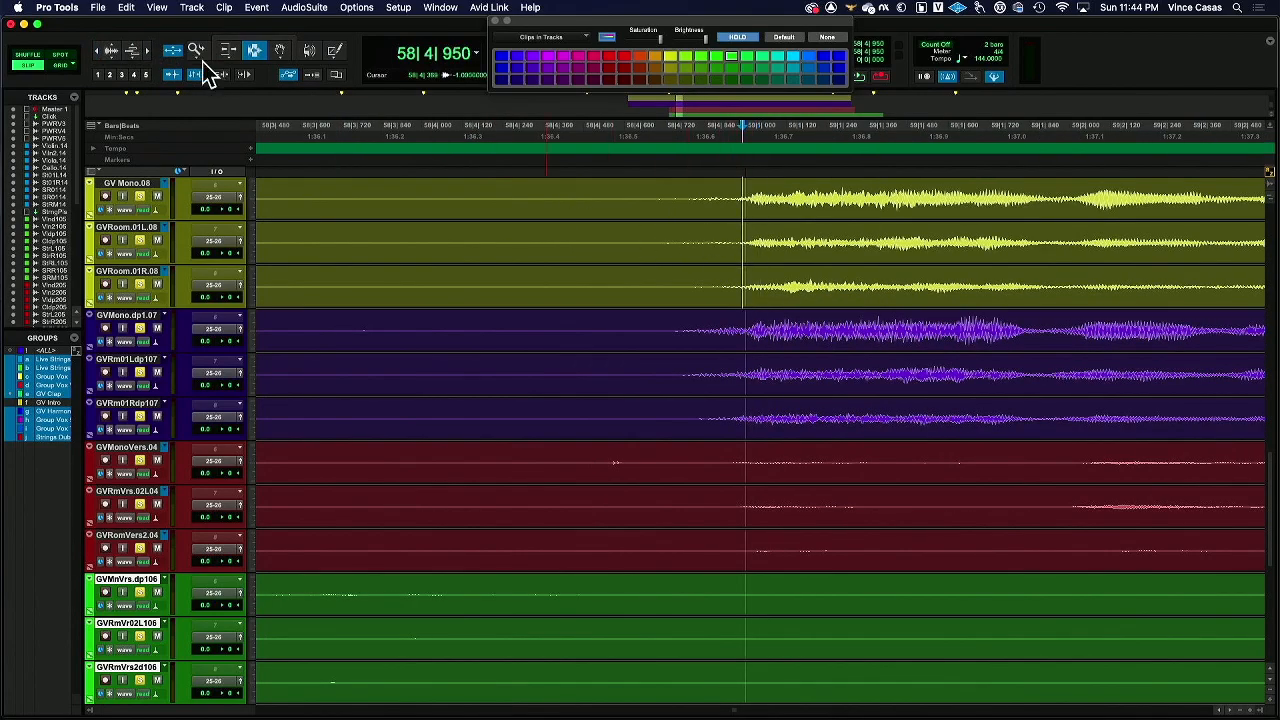
pyautogui.click(146, 52)
pyautogui.hscroll(3, 691, 259)
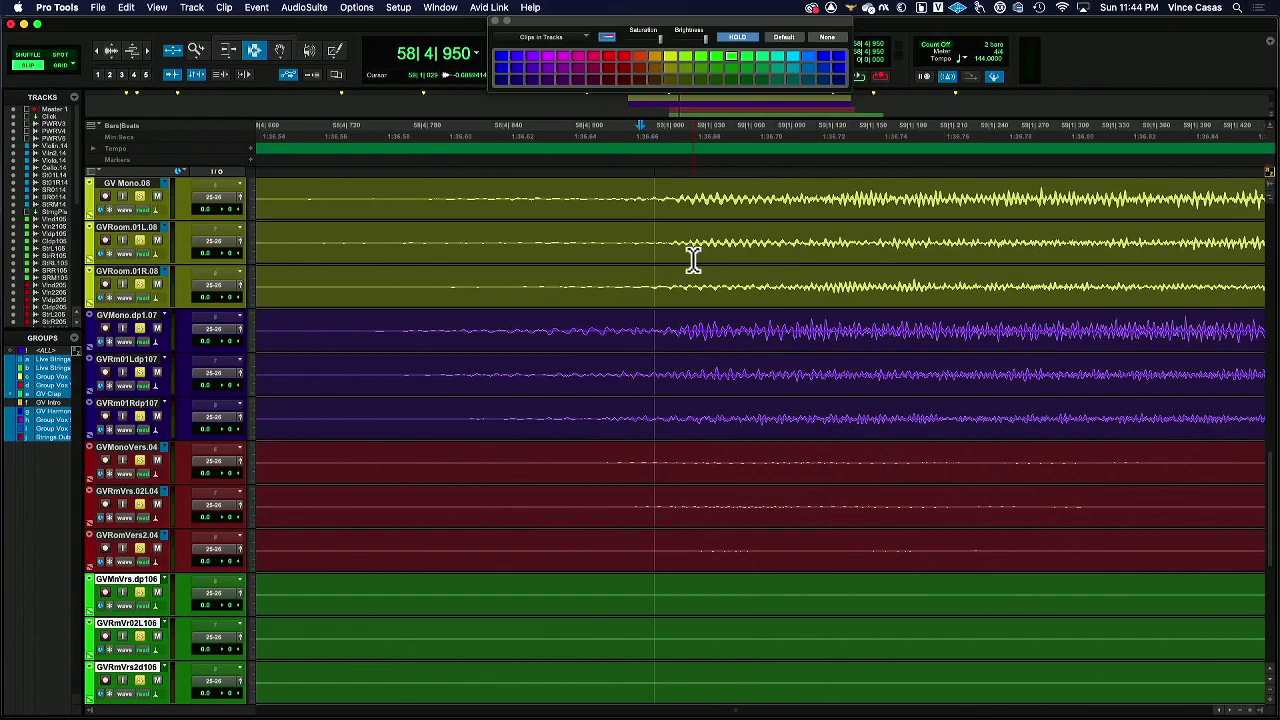
pyautogui.click(102, 50)
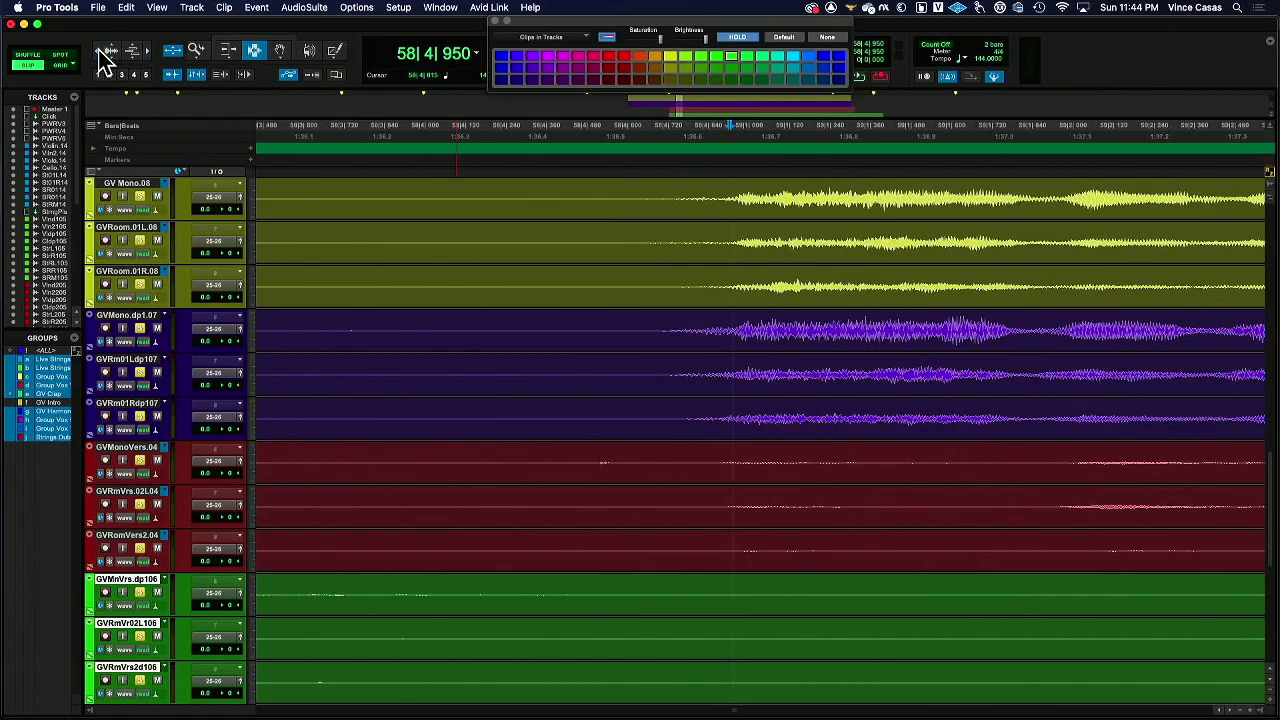
# Place the edit cursor at 63|1|025 and examine how the phrase onsets line up across all four colored track groups.
pyautogui.hscroll(15, 757, 262)
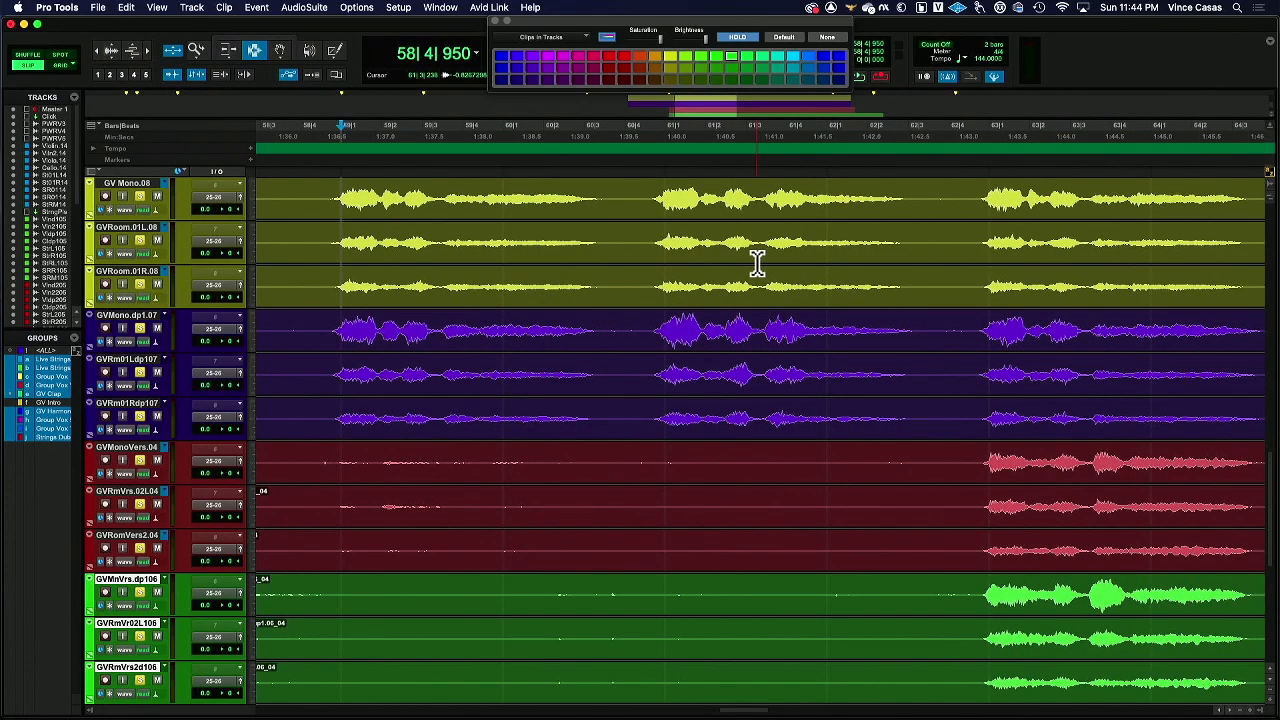
pyautogui.moveTo(686, 228); pyautogui.dragTo(697, 229)
pyautogui.click(689, 223)
pyautogui.click(695, 220)
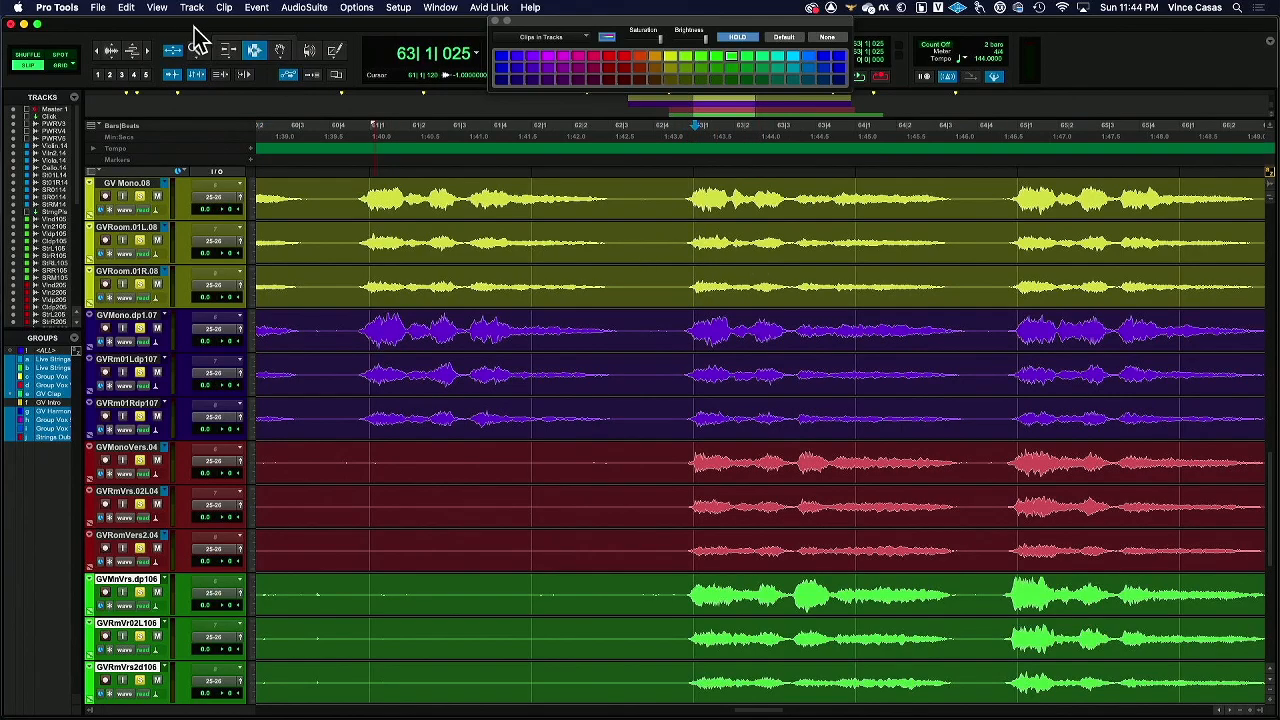
pyautogui.click(151, 51)
pyautogui.click(151, 51)
pyautogui.click(151, 51)
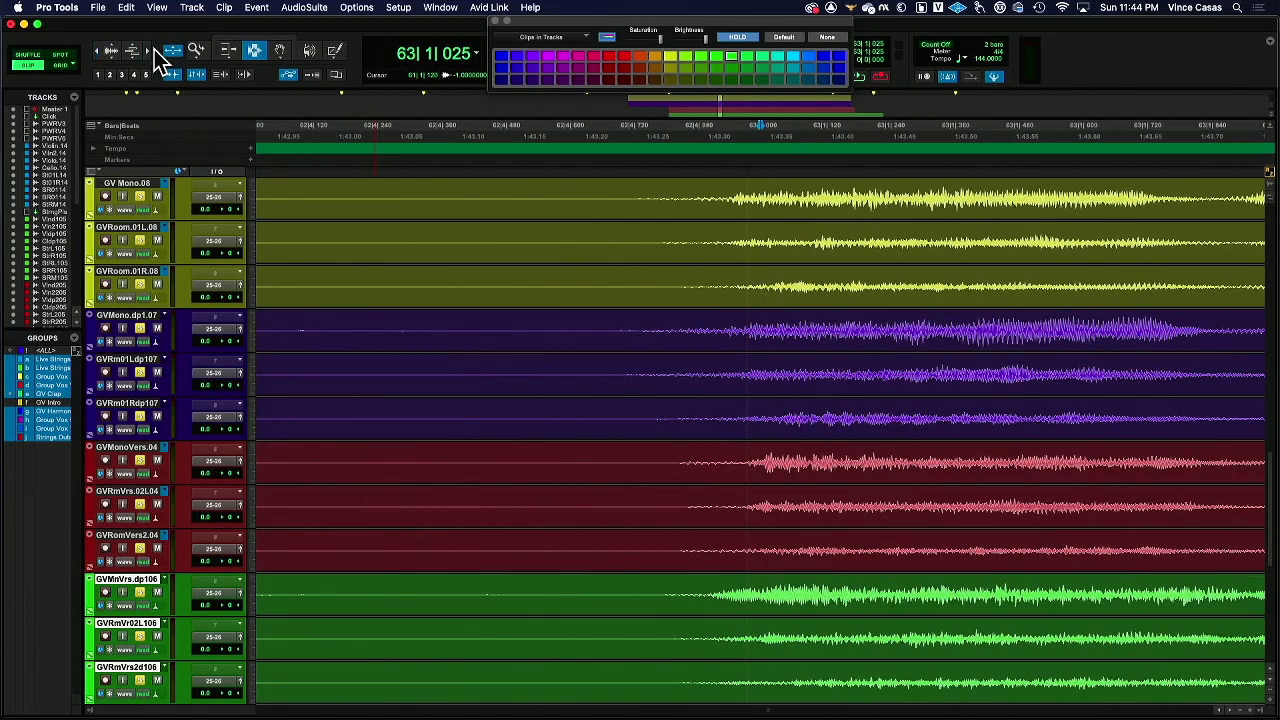
# Examine the group vocal phrases over the full clips, then return to the passage around bar 59.
pyautogui.click(96, 51)
pyautogui.click(96, 51)
pyautogui.click(96, 51)
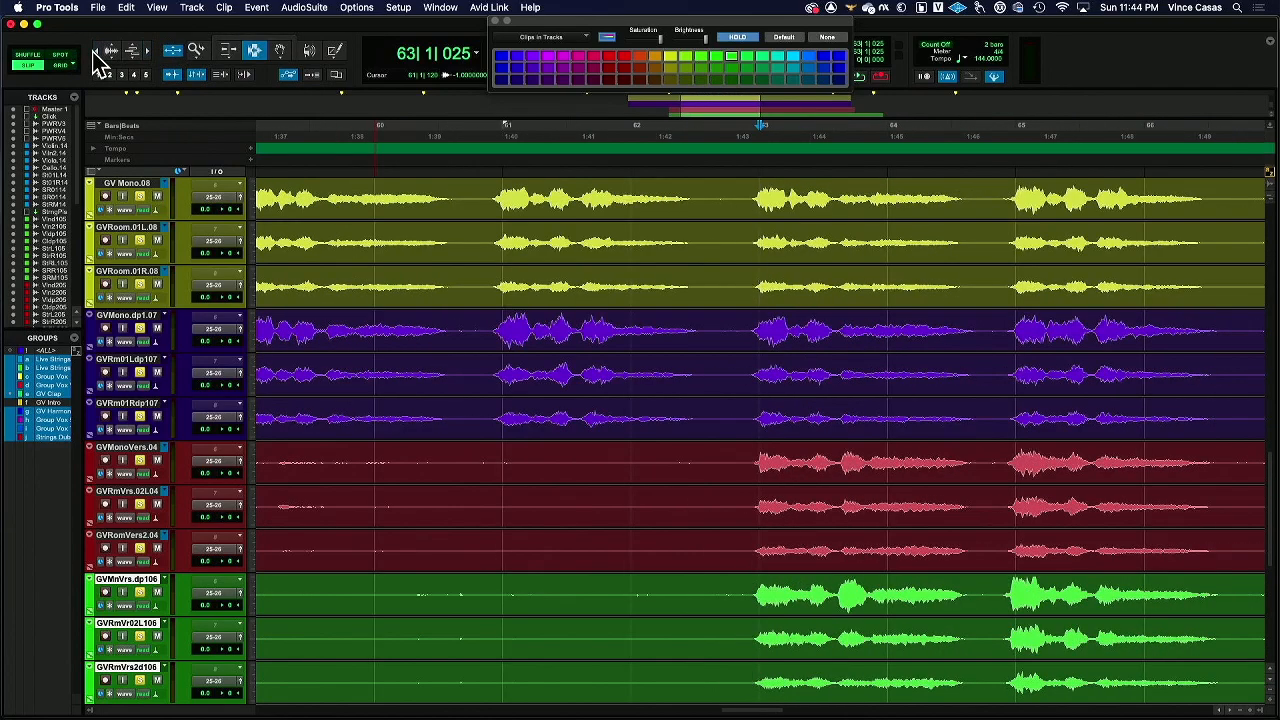
pyautogui.click(96, 51)
pyautogui.click(96, 51)
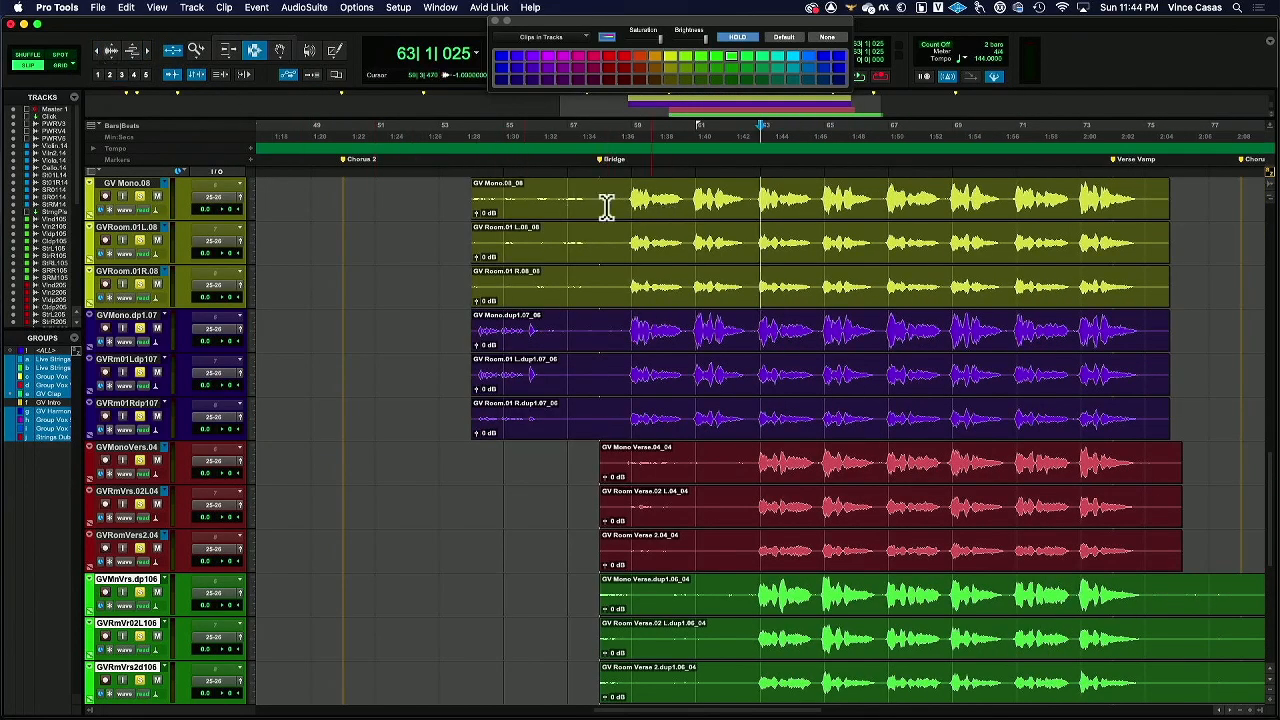
pyautogui.click(150, 52)
pyautogui.click(150, 52)
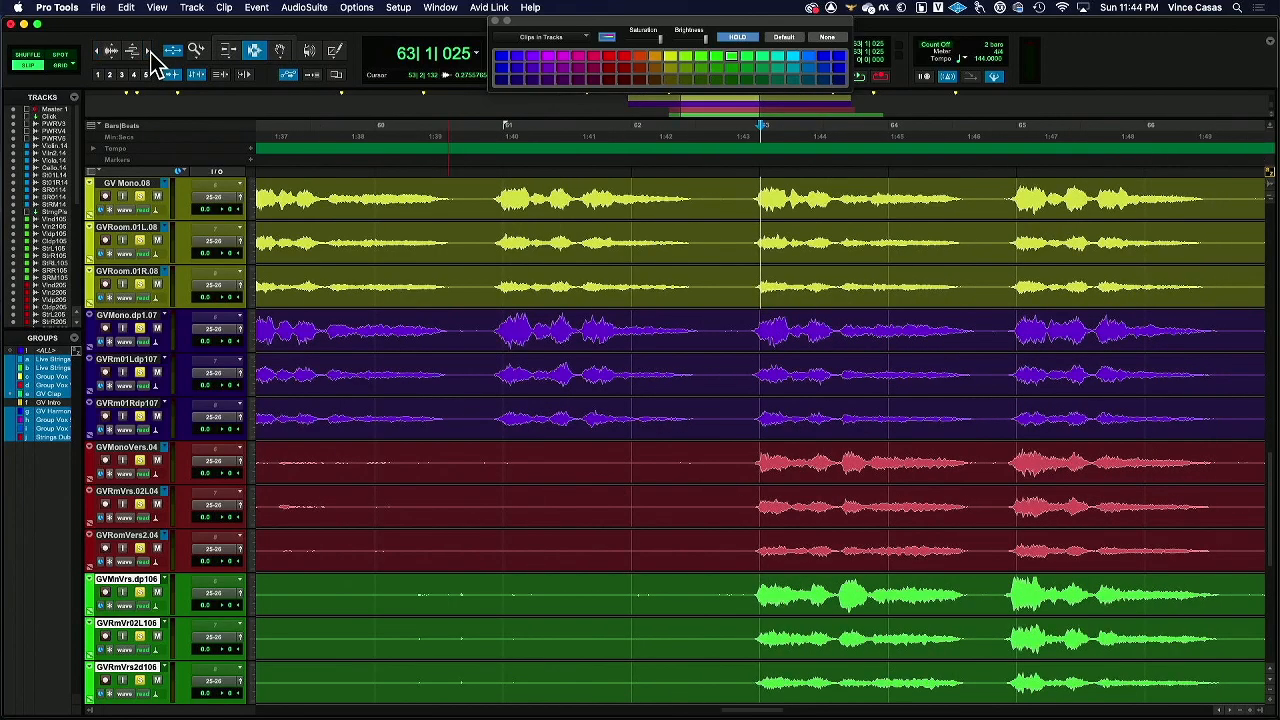
pyautogui.hscroll(-2, 462, 230)
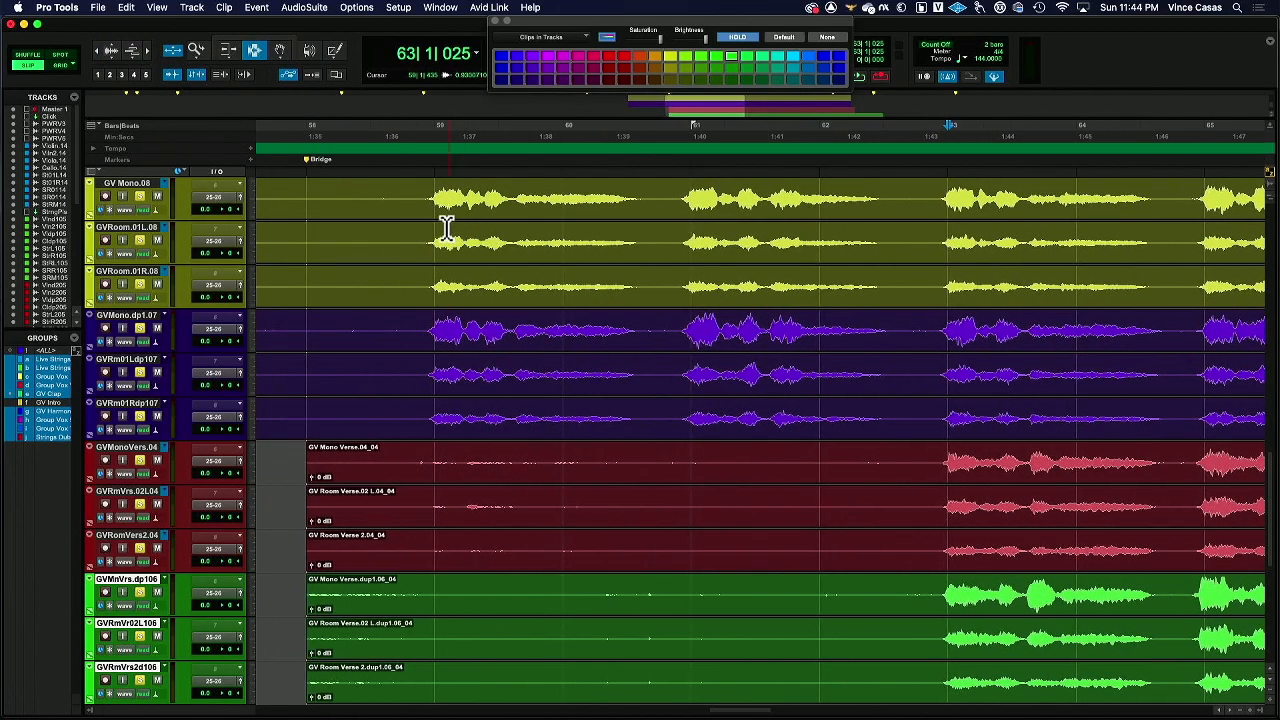
# Select the gaps before and after the first yellow phrase, then play back from 58|4|458.
pyautogui.moveTo(434, 211); pyautogui.dragTo(390, 323)
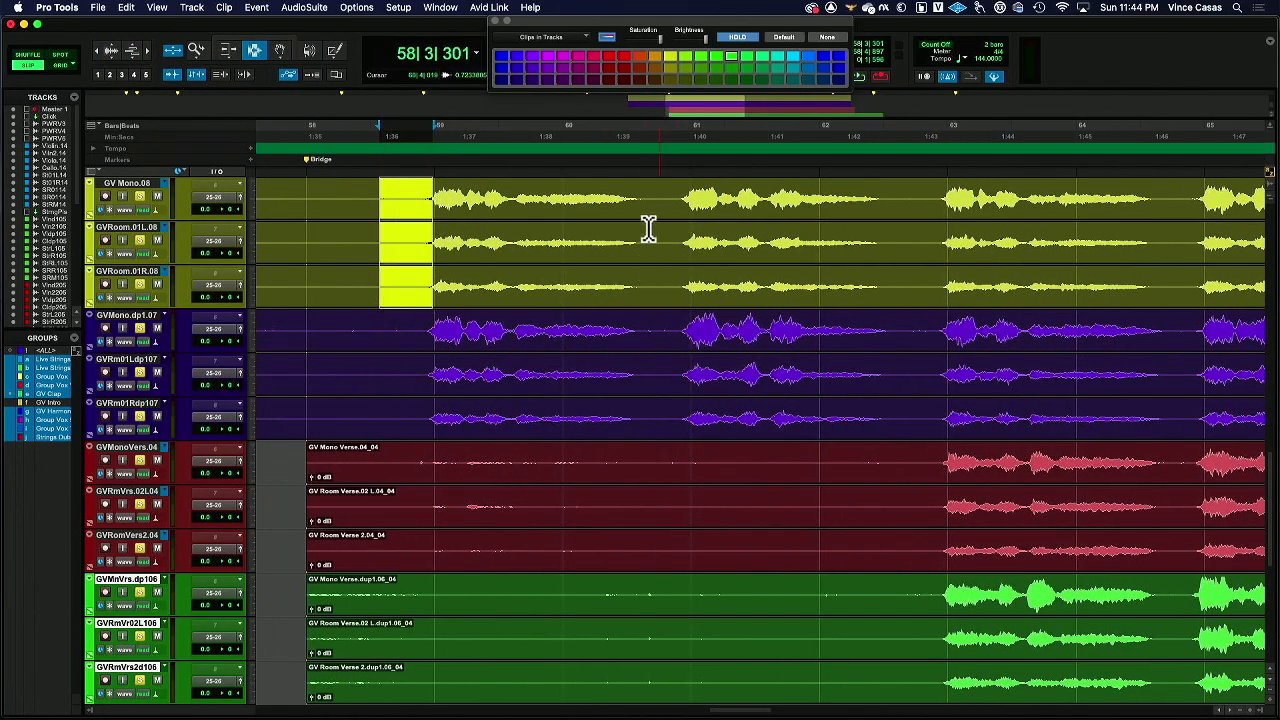
pyautogui.moveTo(650, 229); pyautogui.dragTo(670, 232)
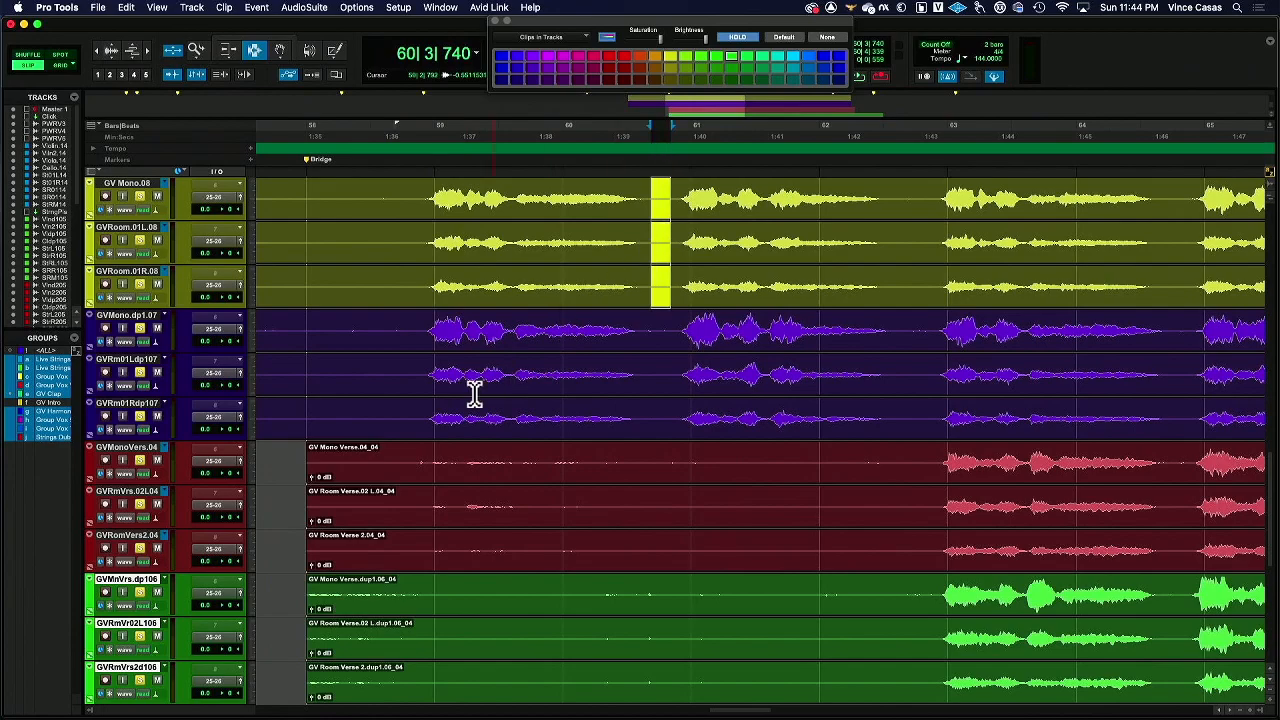
pyautogui.click(430, 247)
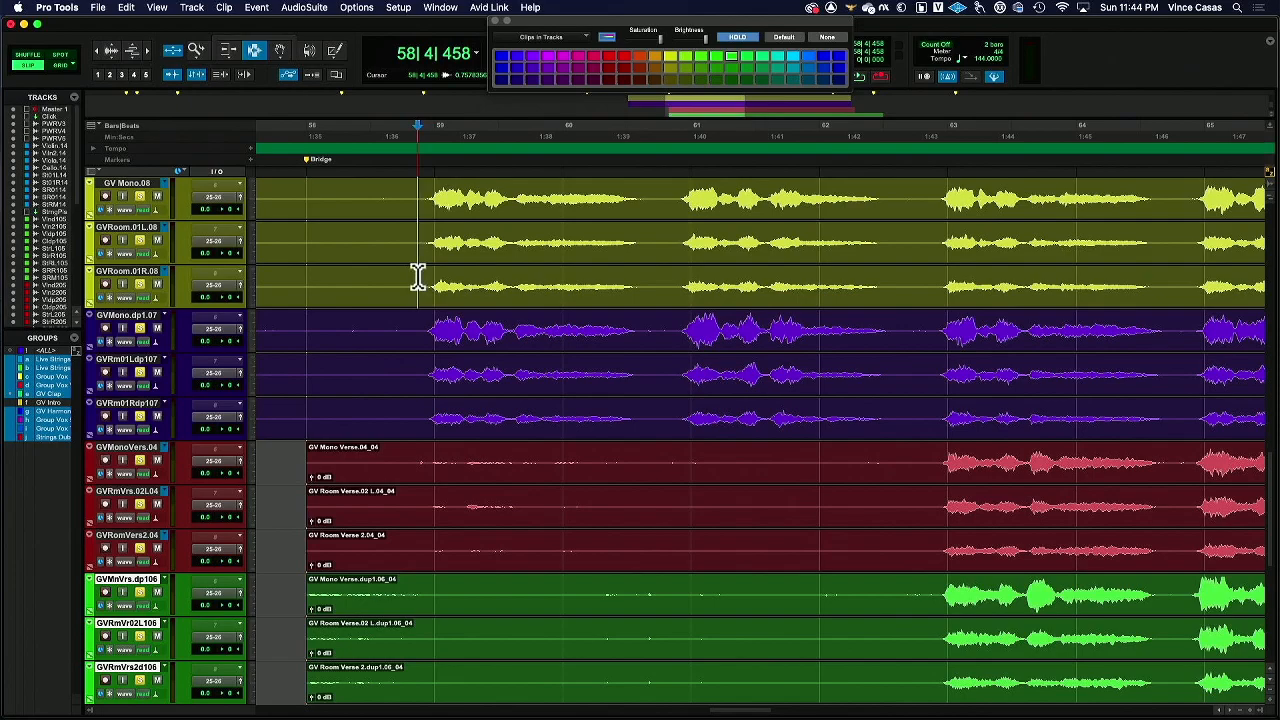
pyautogui.press('space')
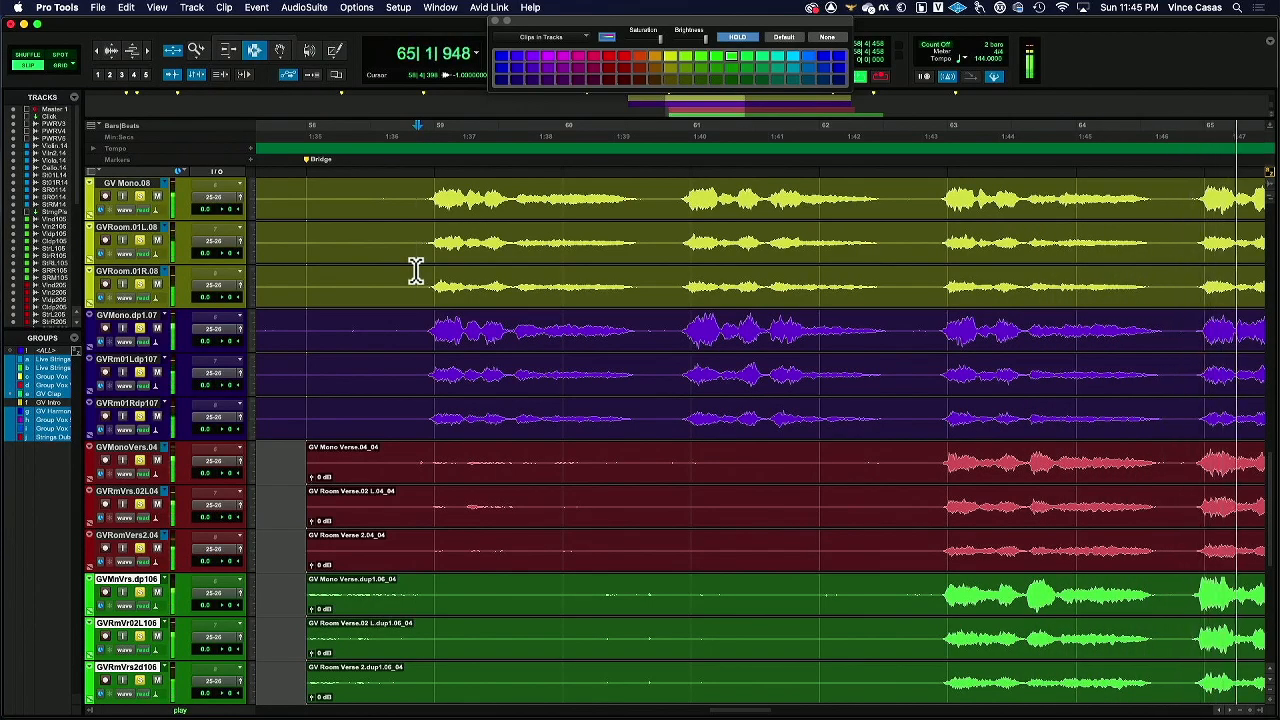
# Select the lead-in to the first phrase on the purple tracks, starting at 58|4|761, and audition it.
pyautogui.click(428, 265)
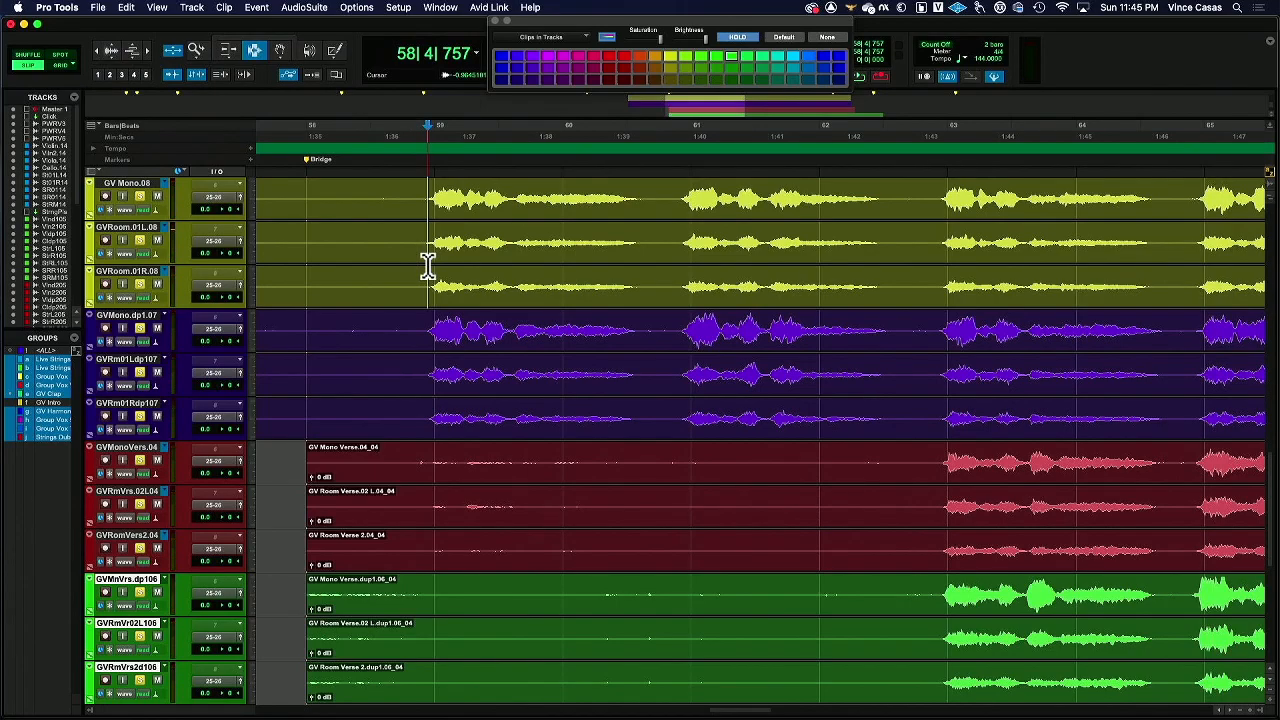
pyautogui.click(147, 52)
pyautogui.click(147, 52)
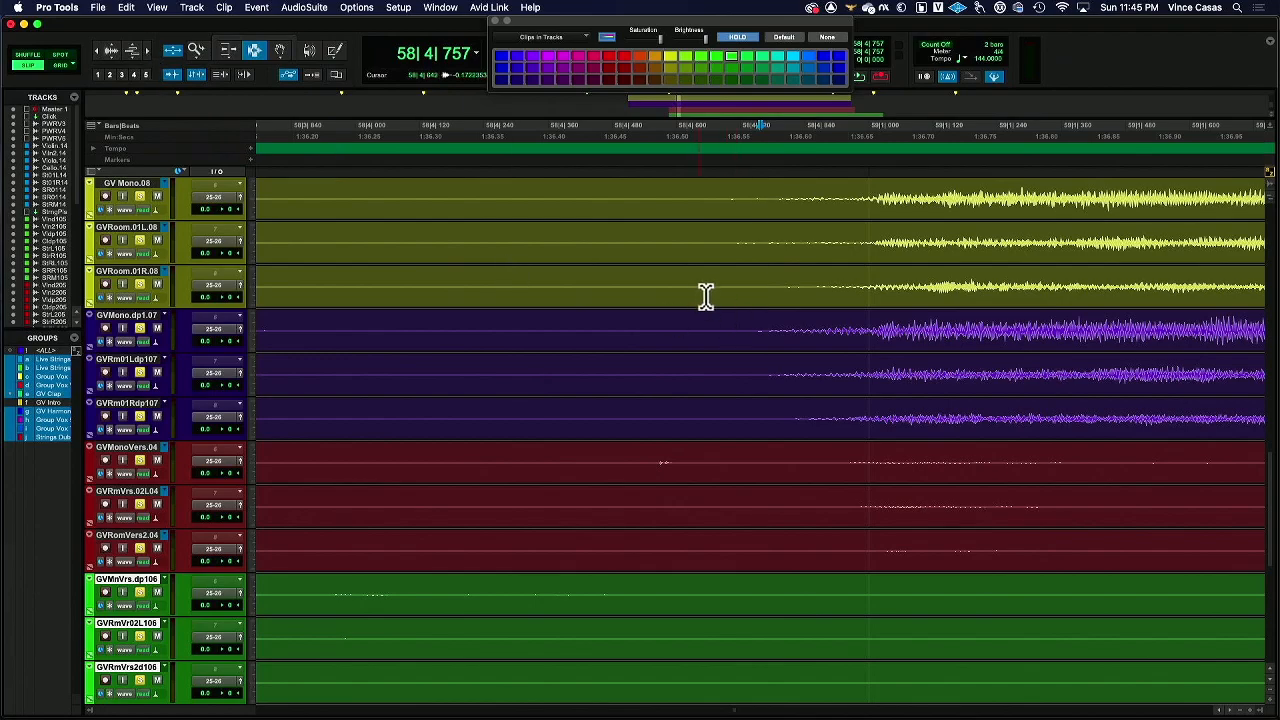
pyautogui.hscroll(5, 711, 297)
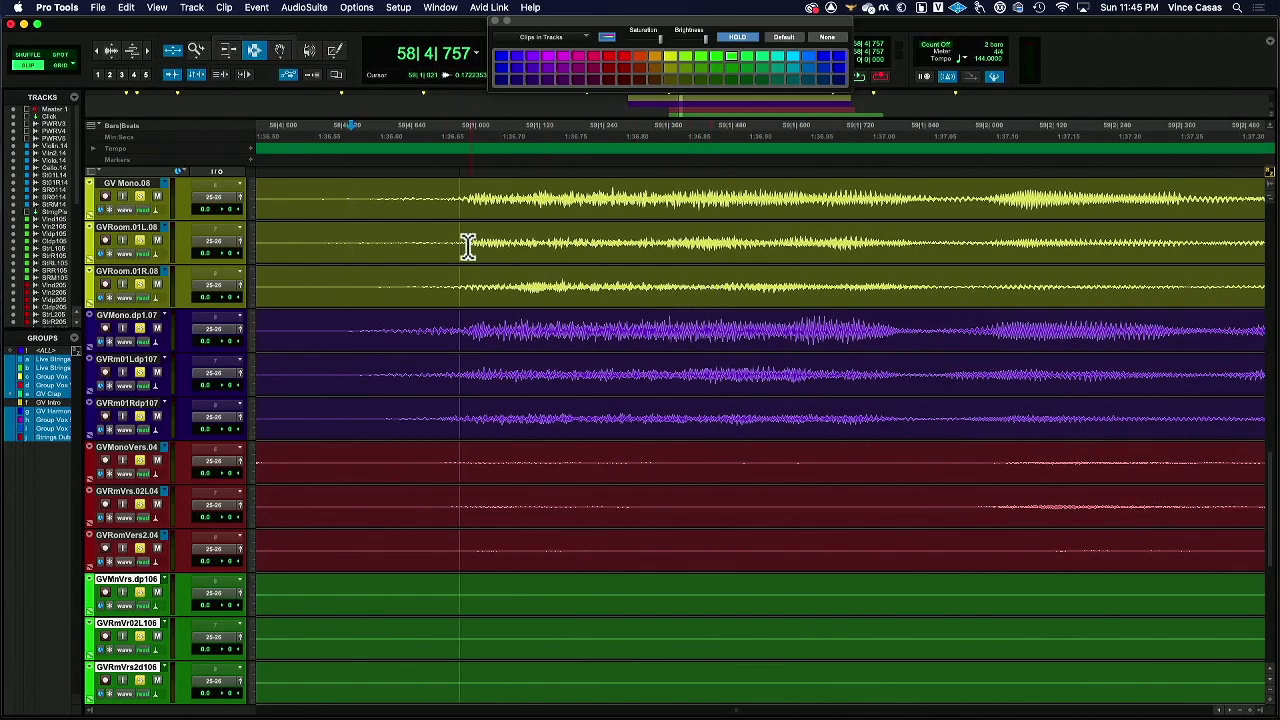
pyautogui.click(463, 382)
pyautogui.click(454, 372)
pyautogui.click(458, 370)
pyautogui.moveTo(355, 366); pyautogui.dragTo(472, 380)
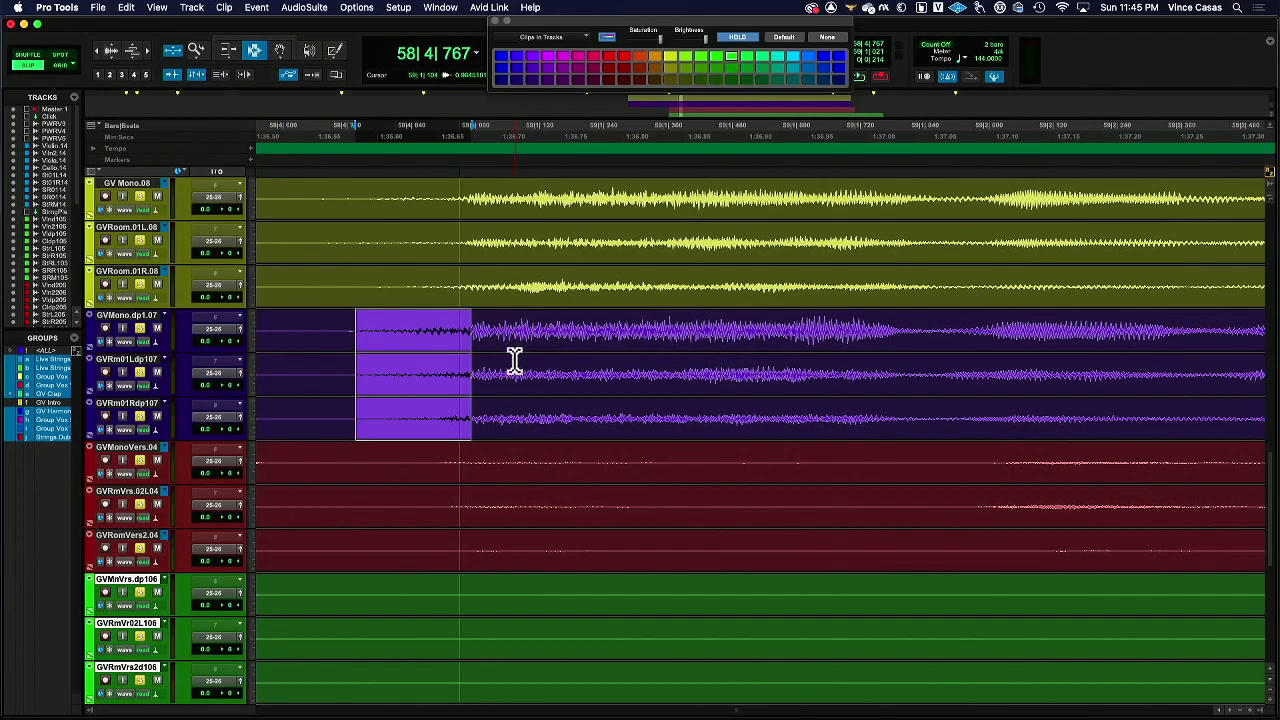
pyautogui.moveTo(353, 338); pyautogui.dragTo(466, 393)
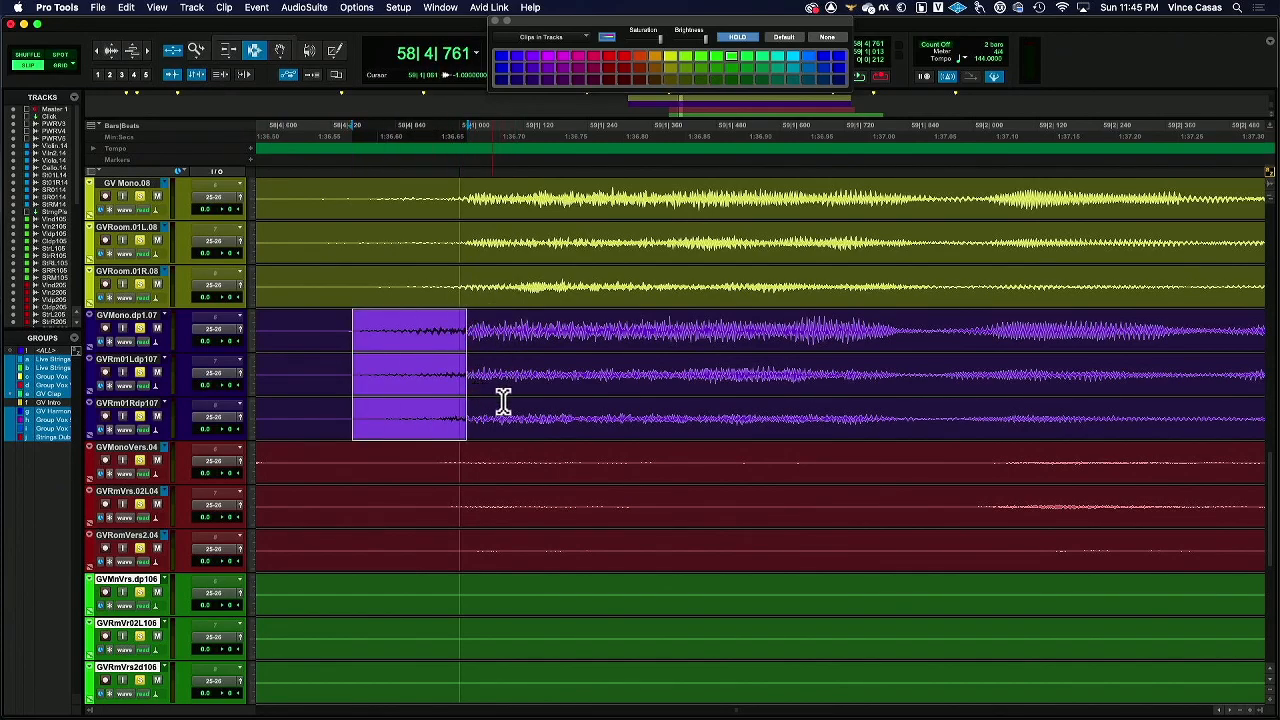
pyautogui.press('space')
pyautogui.press('space')
# Delete 58|4|728 to 58|4|918 on the yellow and purple tracks, then add Standard, Equal Gain fade-ins ending at 59|1|003.
pyautogui.moveTo(440, 285); pyautogui.dragTo(336, 371)
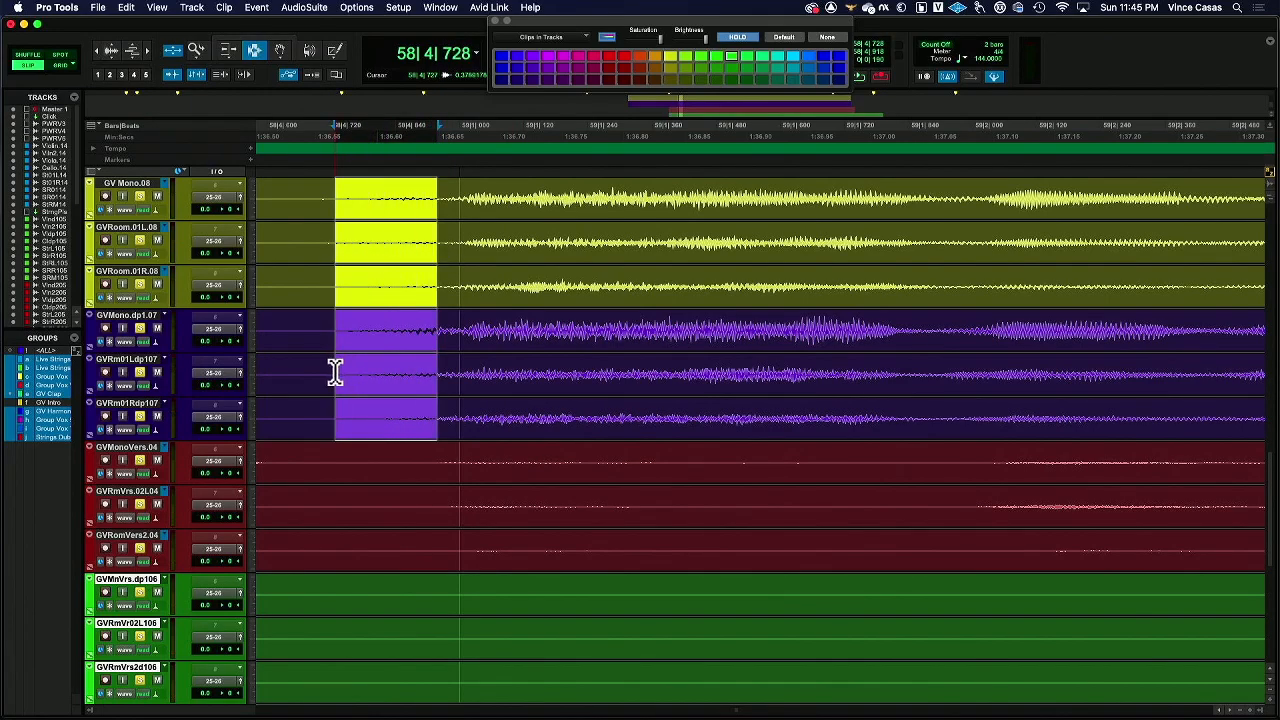
pyautogui.press('Delete')
pyautogui.moveTo(410, 289); pyautogui.dragTo(462, 362)
pyautogui.press('super+f')
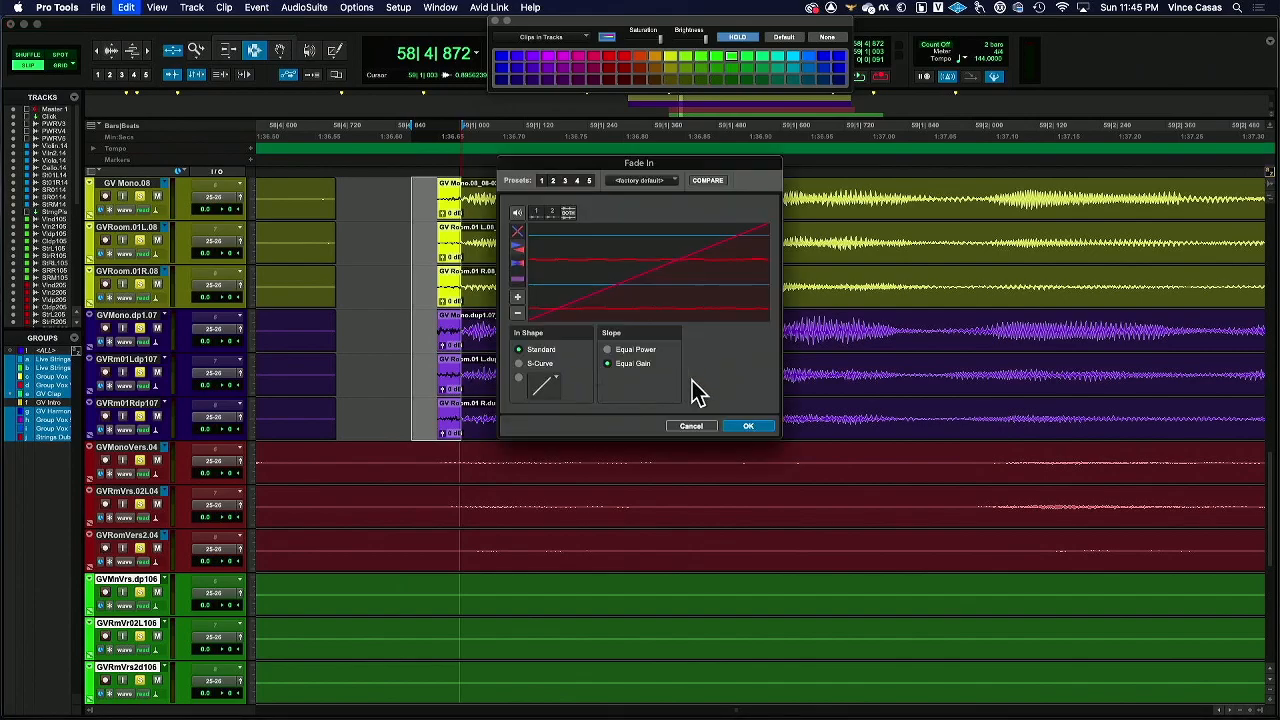
pyautogui.click(748, 428)
# Play back the faded-in first phrase from just before bar 59.
pyautogui.click(423, 272)
pyautogui.press('space')
pyautogui.press('space')
pyautogui.press('space')
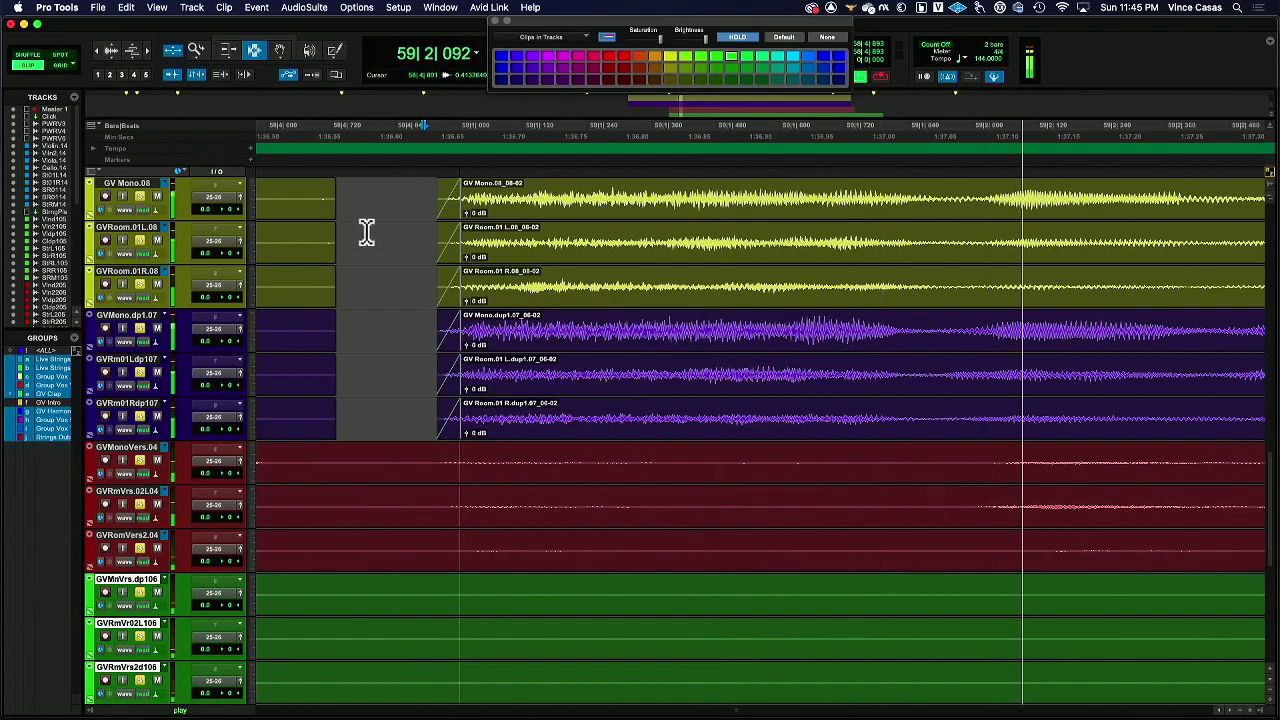
# Use the Trim tool to extend the yellow and purple fade-ins earlier and move their ends just ahead of bar 59.
pyautogui.click(228, 52)
pyautogui.moveTo(460, 225); pyautogui.dragTo(421, 288)
pyautogui.moveTo(442, 335); pyautogui.dragTo(418, 334)
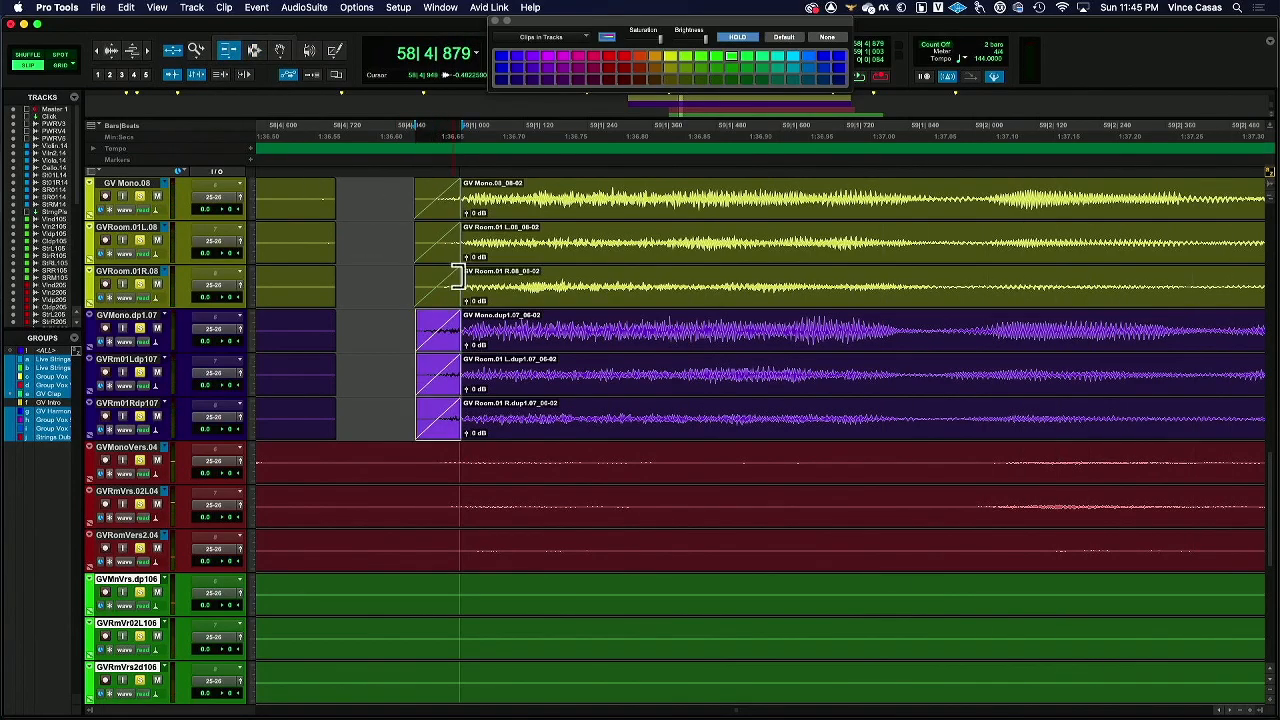
pyautogui.click(468, 250)
pyautogui.moveTo(468, 250); pyautogui.dragTo(451, 257)
pyautogui.moveTo(469, 336); pyautogui.dragTo(450, 342)
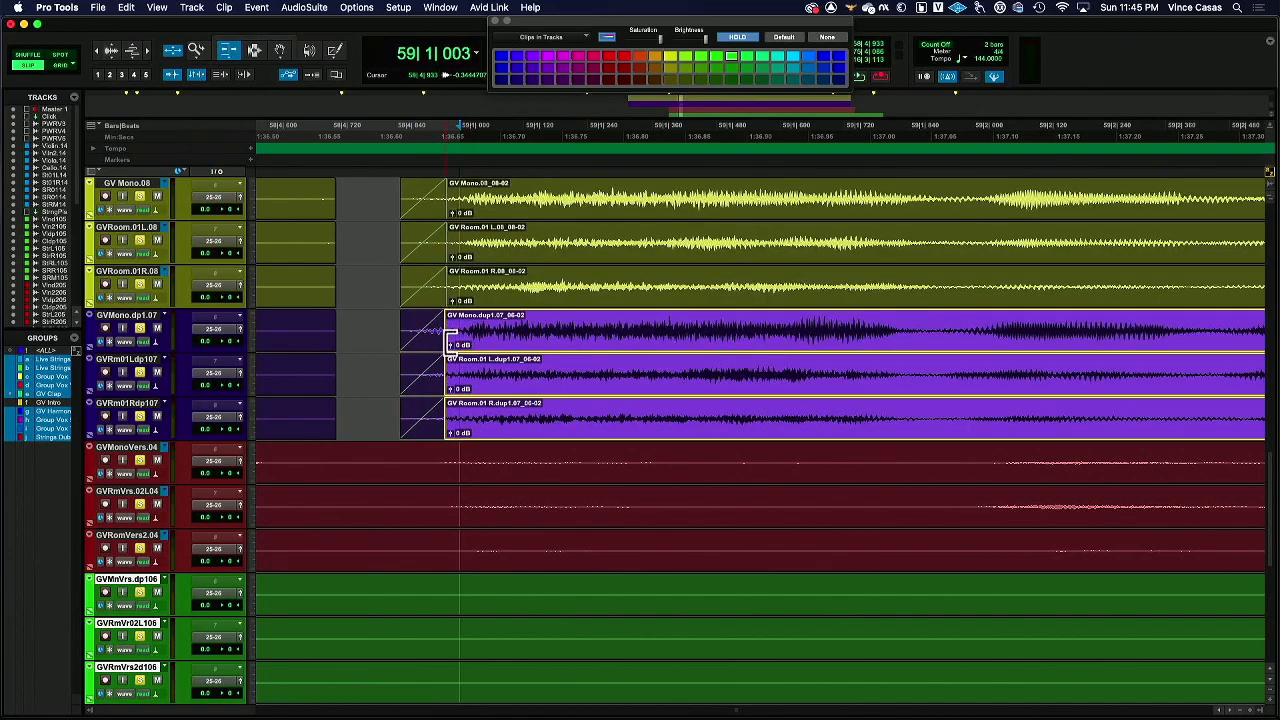
# Audition the adjusted fade-ins from 58|4|839.
pyautogui.click(395, 165)
pyautogui.press('space')
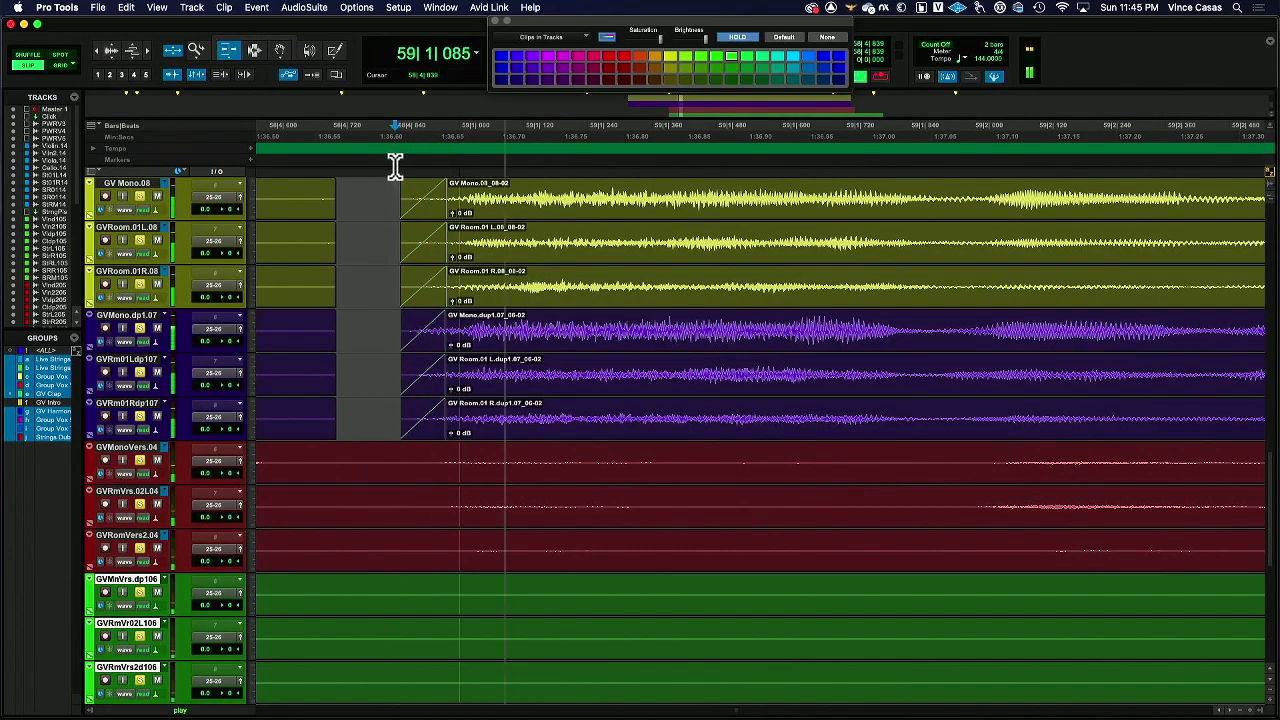
pyautogui.press('space')
pyautogui.press('space')
pyautogui.press('space')
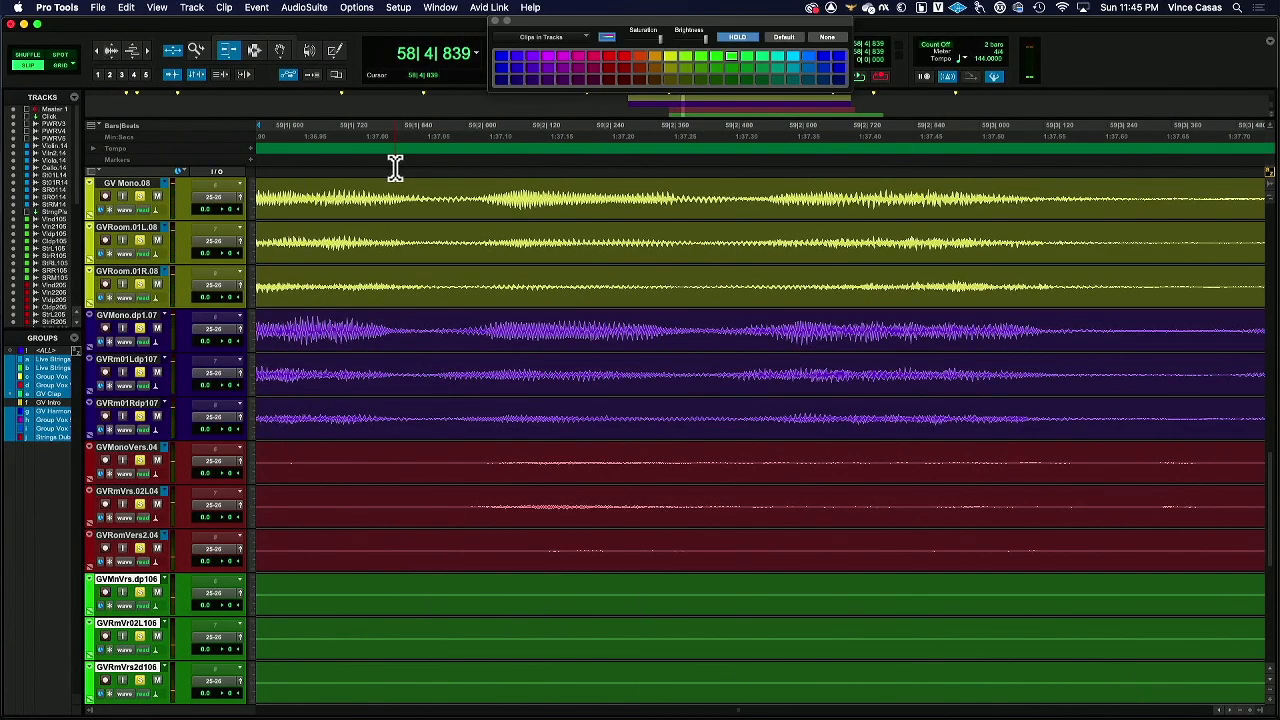
# Compare the note starting near 59|2 on the yellow and purple tracks by selecting its onset on each group.
pyautogui.click(440, 237)
pyautogui.press('super+z')
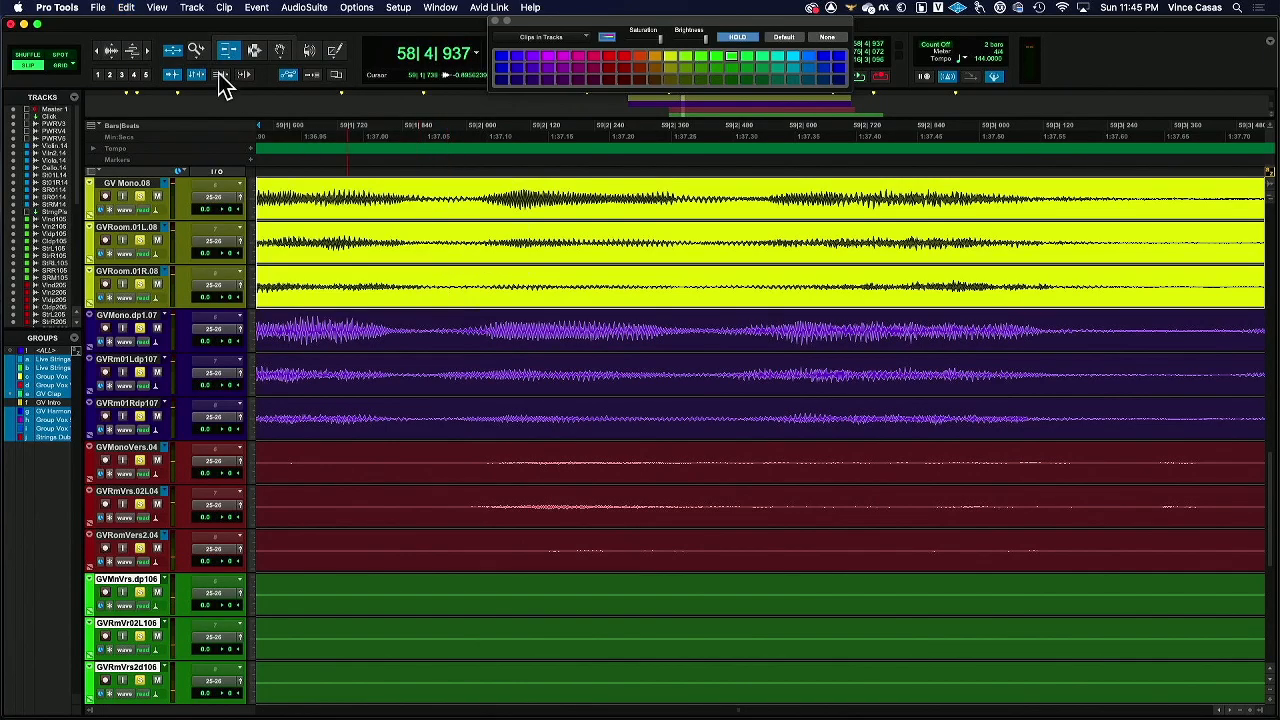
pyautogui.click(490, 250)
pyautogui.click(525, 223)
pyautogui.click(507, 340)
pyautogui.moveTo(497, 343); pyautogui.dragTo(522, 350)
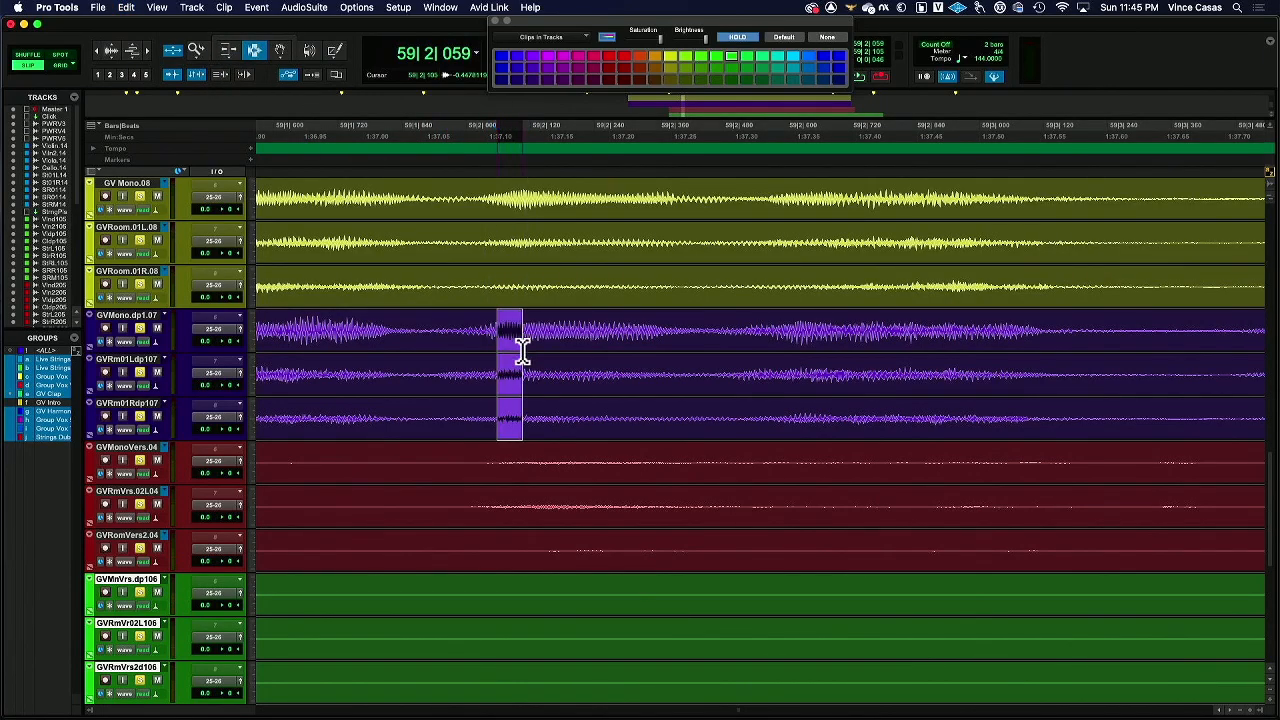
pyautogui.moveTo(507, 230); pyautogui.dragTo(545, 265)
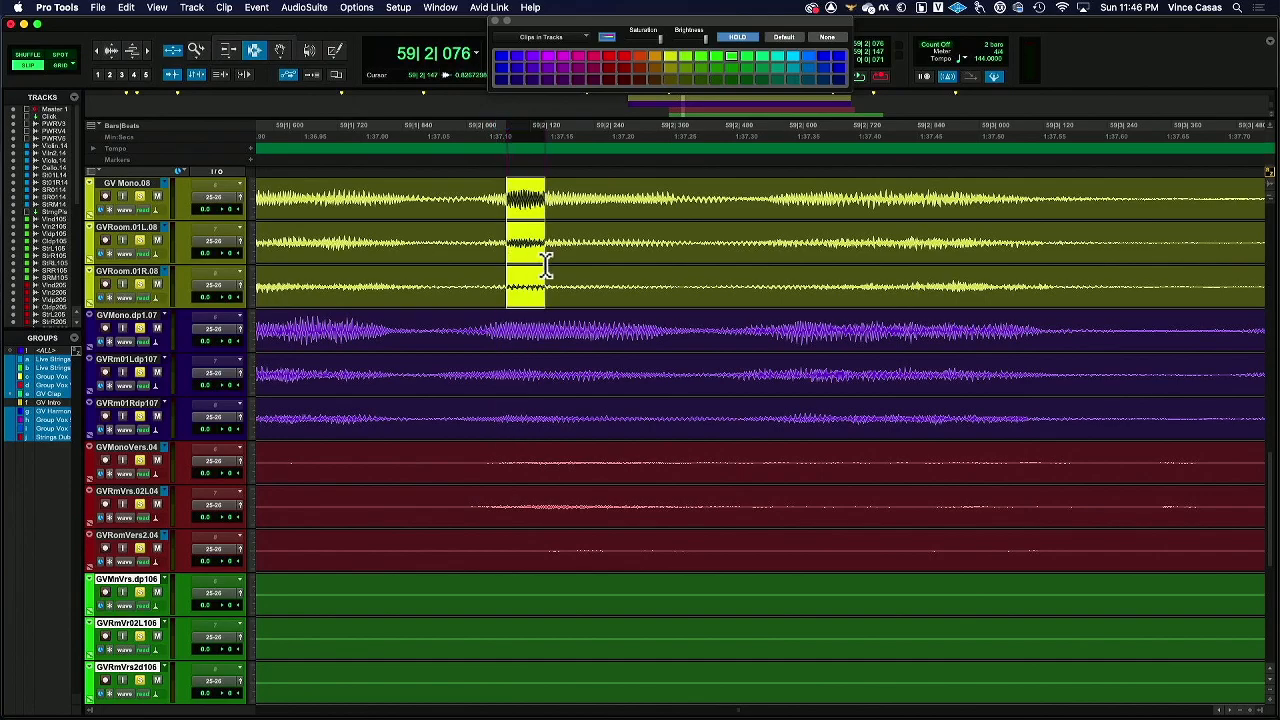
pyautogui.click(468, 362)
# Copy 59|2|003 to 59|2|513 on the yellow tracks and paste it slightly earlier, at 59|1|924.
pyautogui.moveTo(466, 225); pyautogui.dragTo(740, 275)
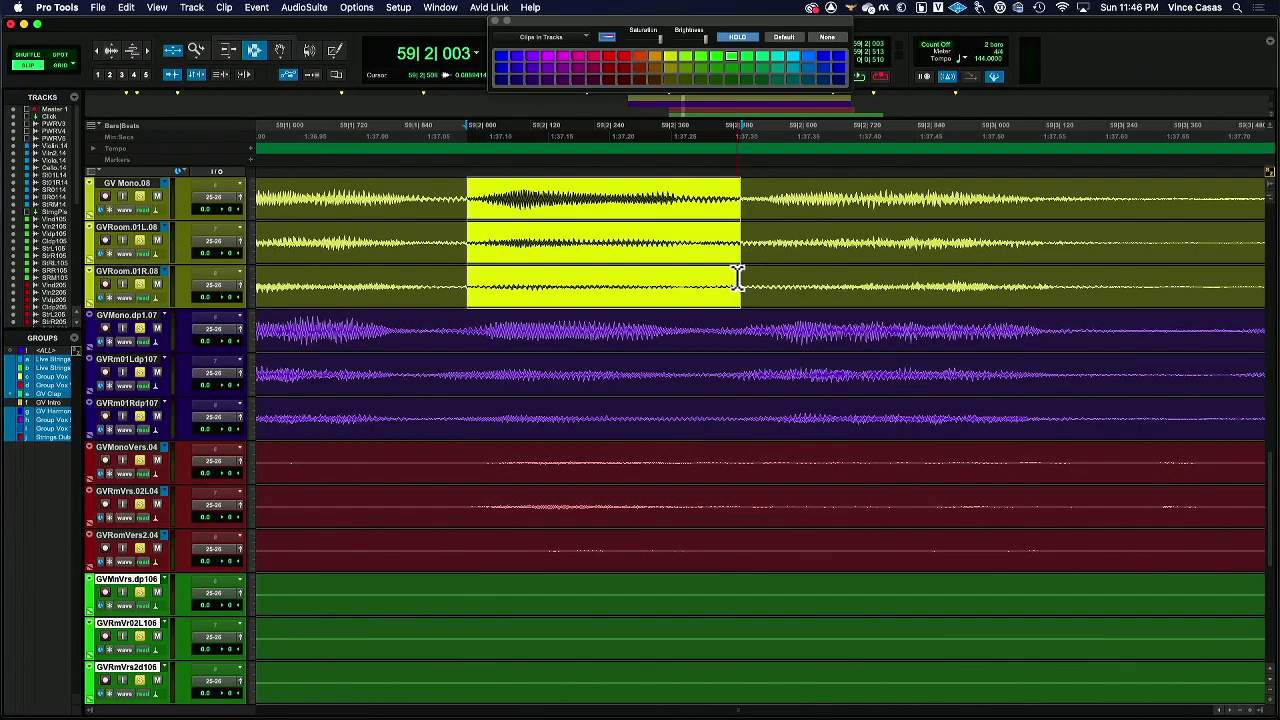
pyautogui.click(458, 248)
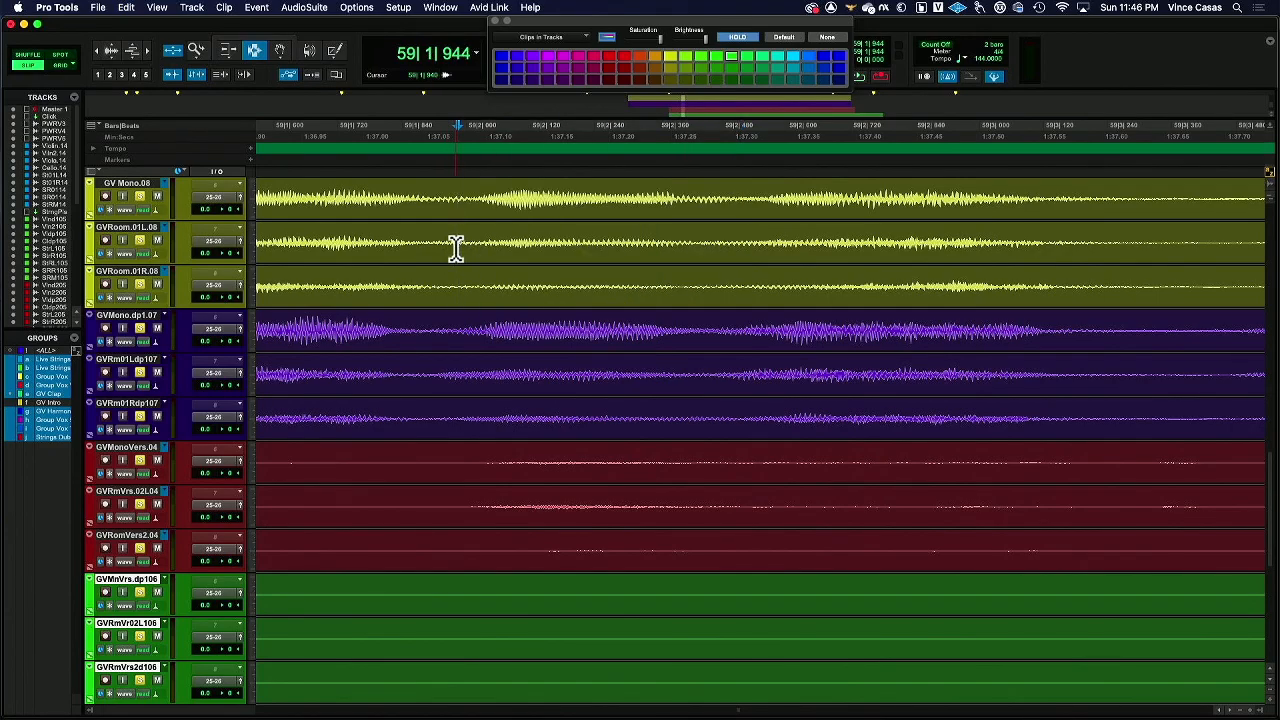
pyautogui.press('super+v')
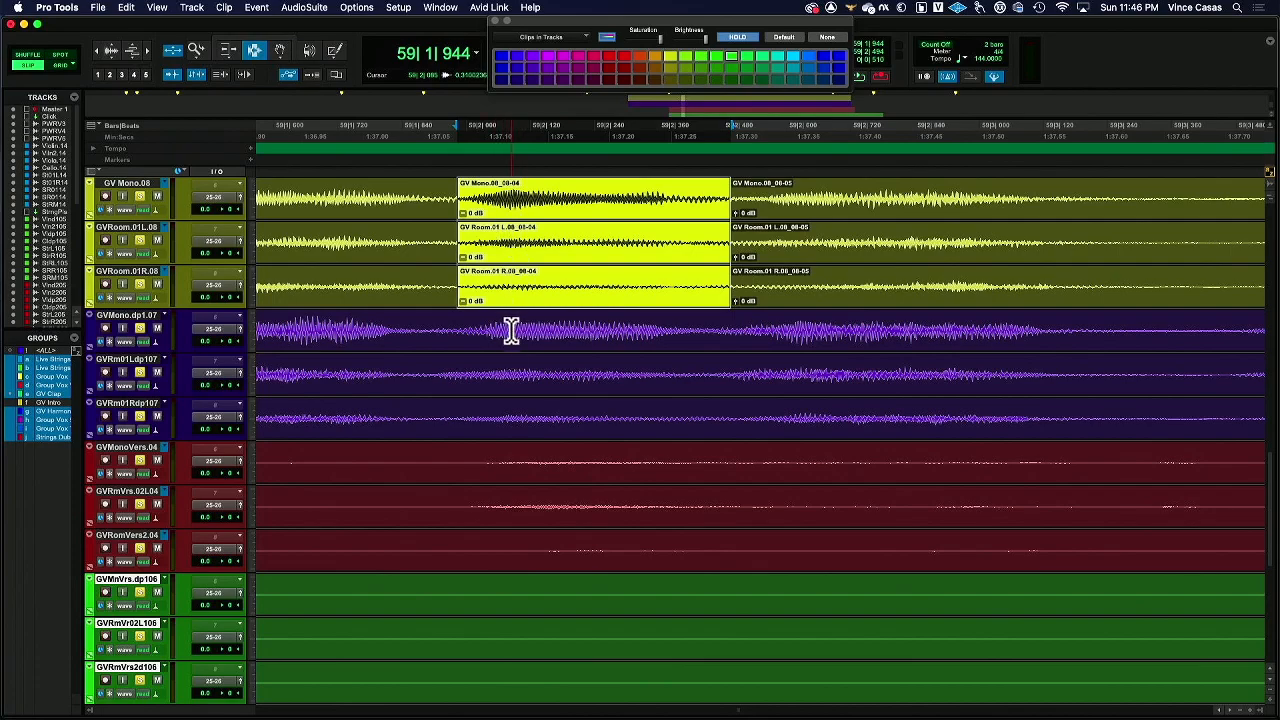
pyautogui.press('super+z')
pyautogui.click(449, 255)
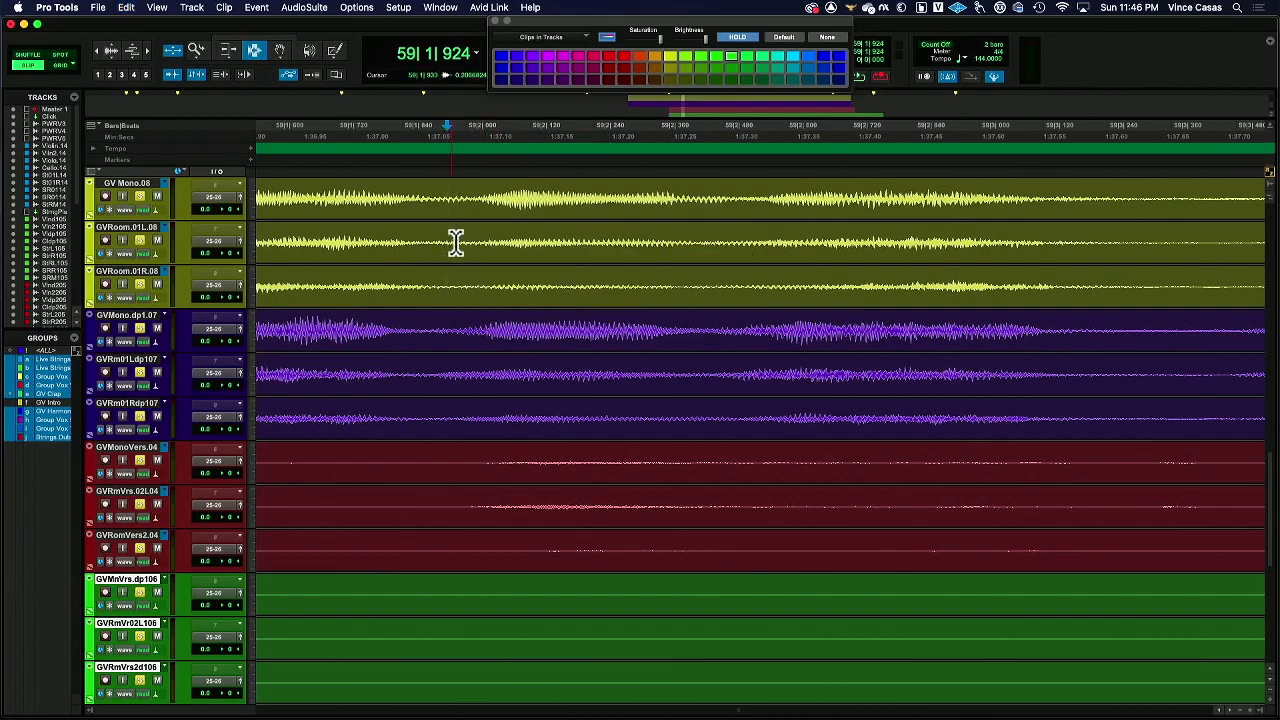
pyautogui.press('super+v')
# Play back the shifted yellow section against the purple tracks, starting from 59|1|287 and from 58|4|918.
pyautogui.press('space')
pyautogui.press('space')
pyautogui.click(298, 250)
pyautogui.press('space')
pyautogui.press('space')
pyautogui.press('space')
pyautogui.press('space')
pyautogui.press('space')
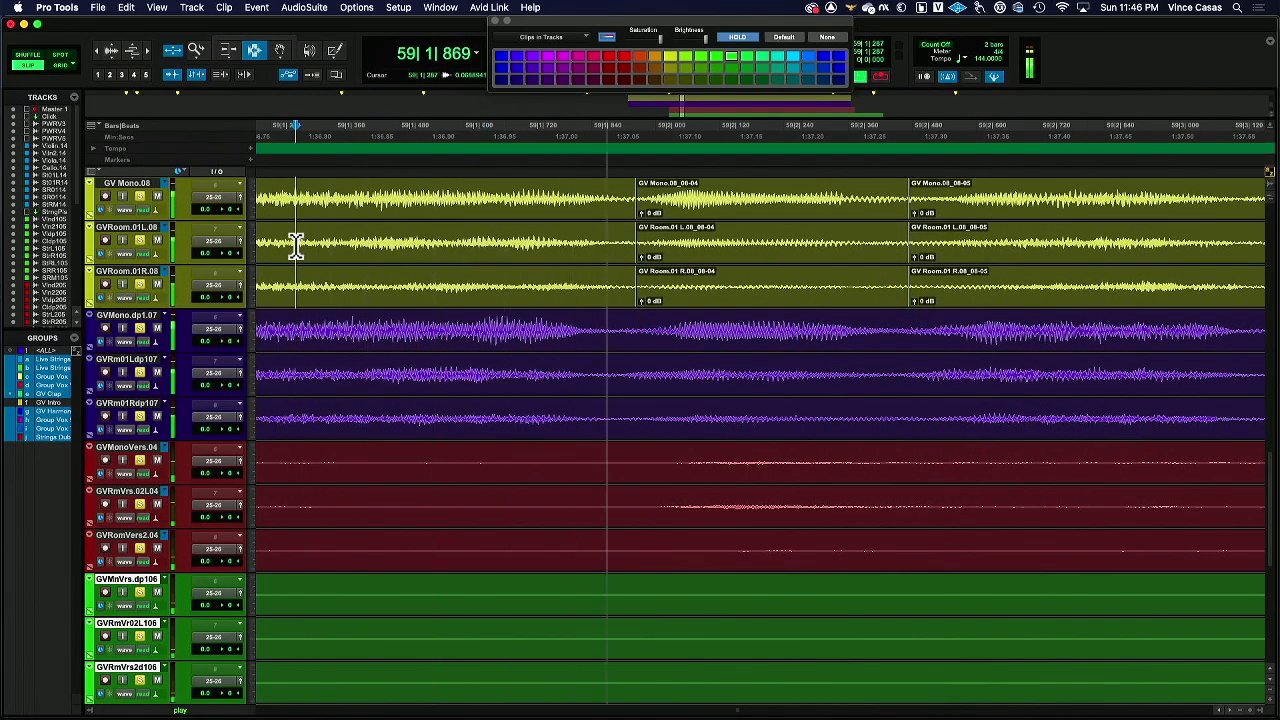
pyautogui.press('space')
pyautogui.press('space')
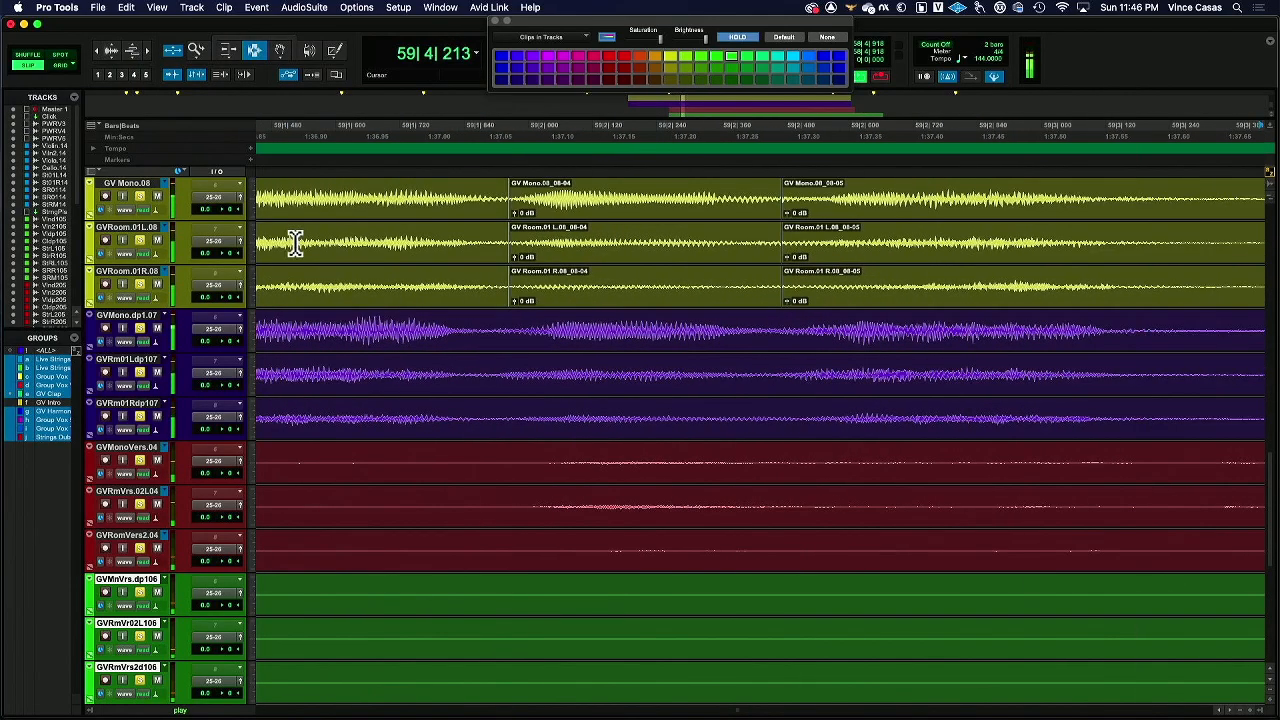
pyautogui.press('space')
pyautogui.press('space')
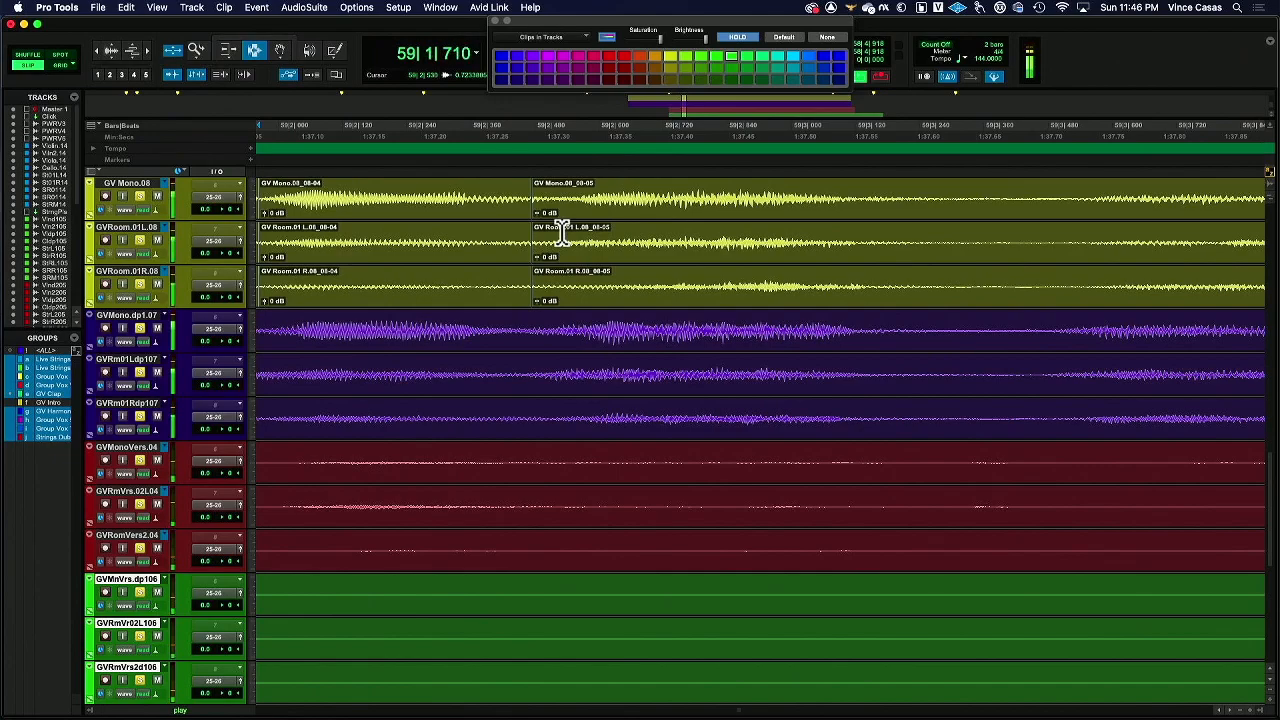
pyautogui.press('space')
# Select 59|1|904 to 59|2|493 on the yellow tracks and batch-fade the edit points with centered 10 ms Standard, Equal Gain crossfades.
pyautogui.click(100, 54)
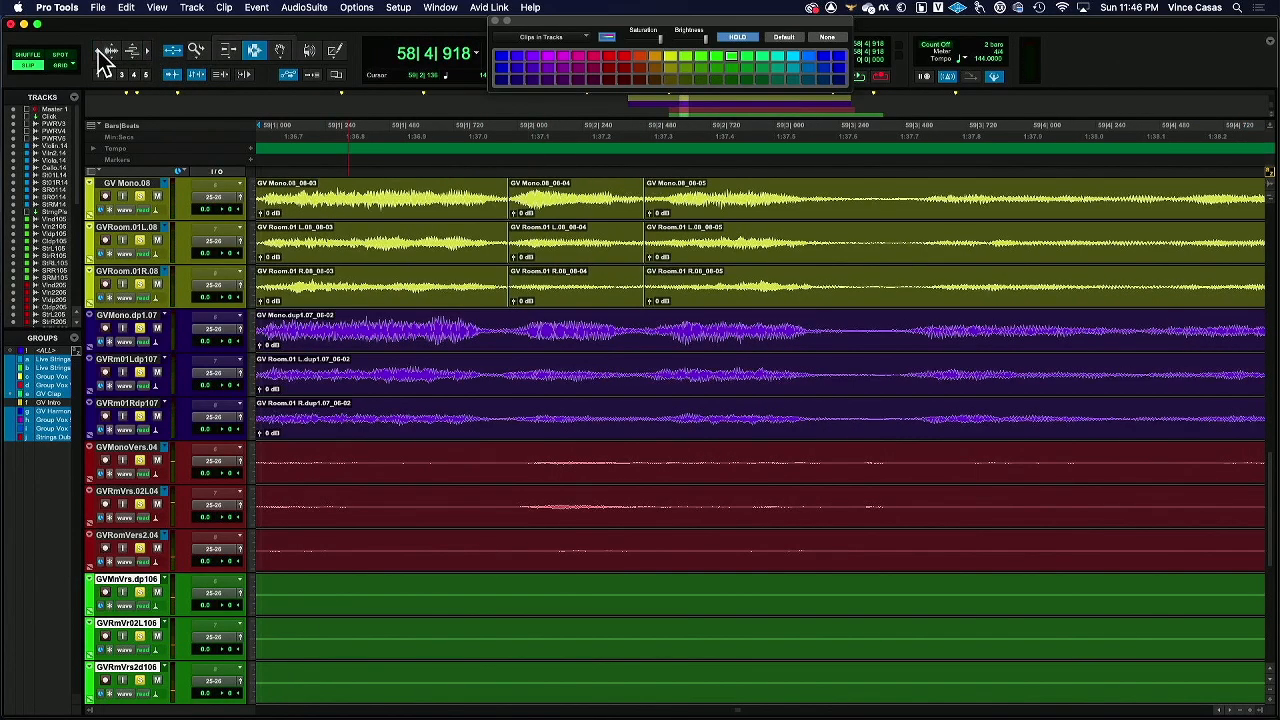
pyautogui.click(646, 220)
pyautogui.moveTo(503, 224); pyautogui.dragTo(650, 243)
pyautogui.press('super+f')
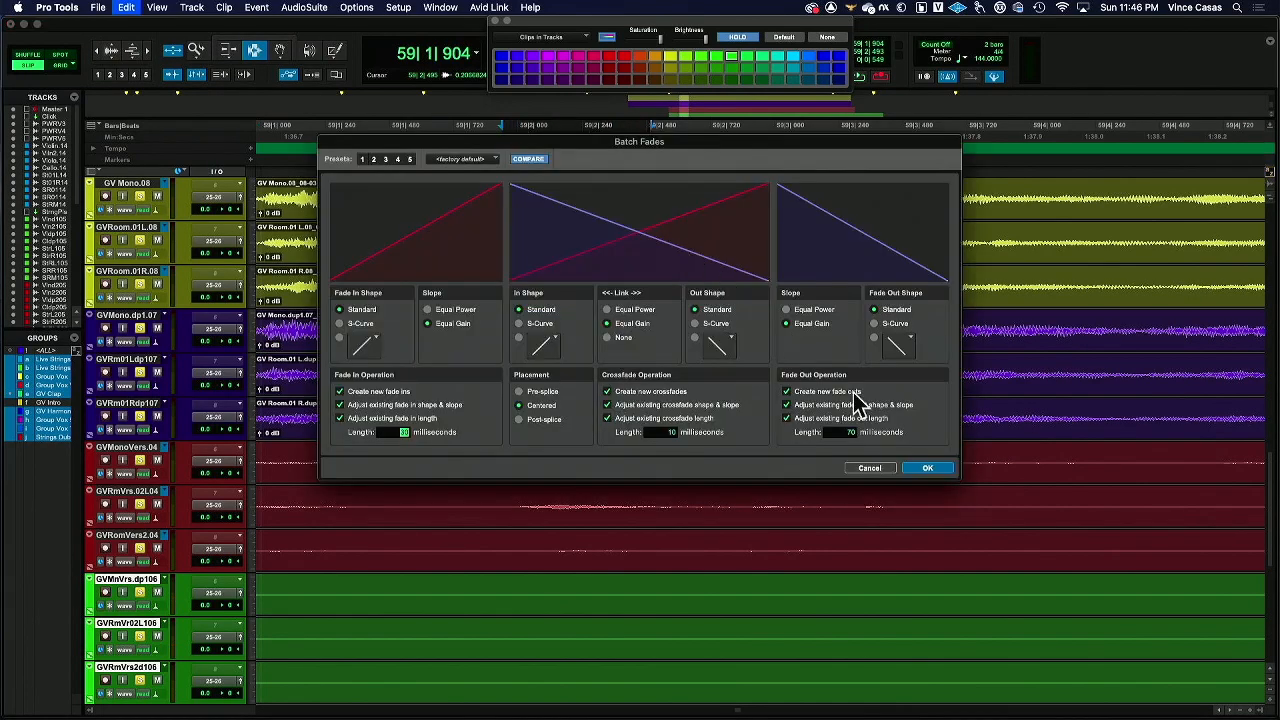
pyautogui.click(928, 469)
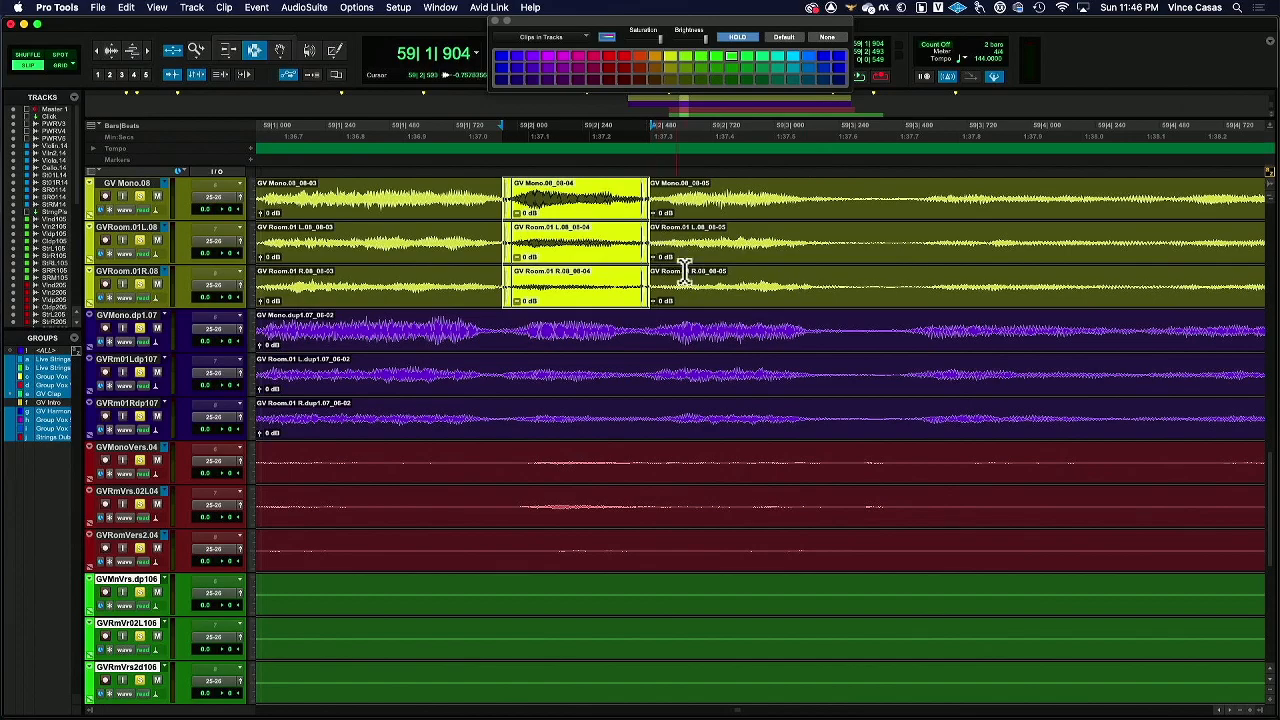
# Audition the vocals following the new yellow crossfades, from 59|2|545 and 59|3|351.
pyautogui.click(662, 212)
pyautogui.hscroll(5, 694, 266)
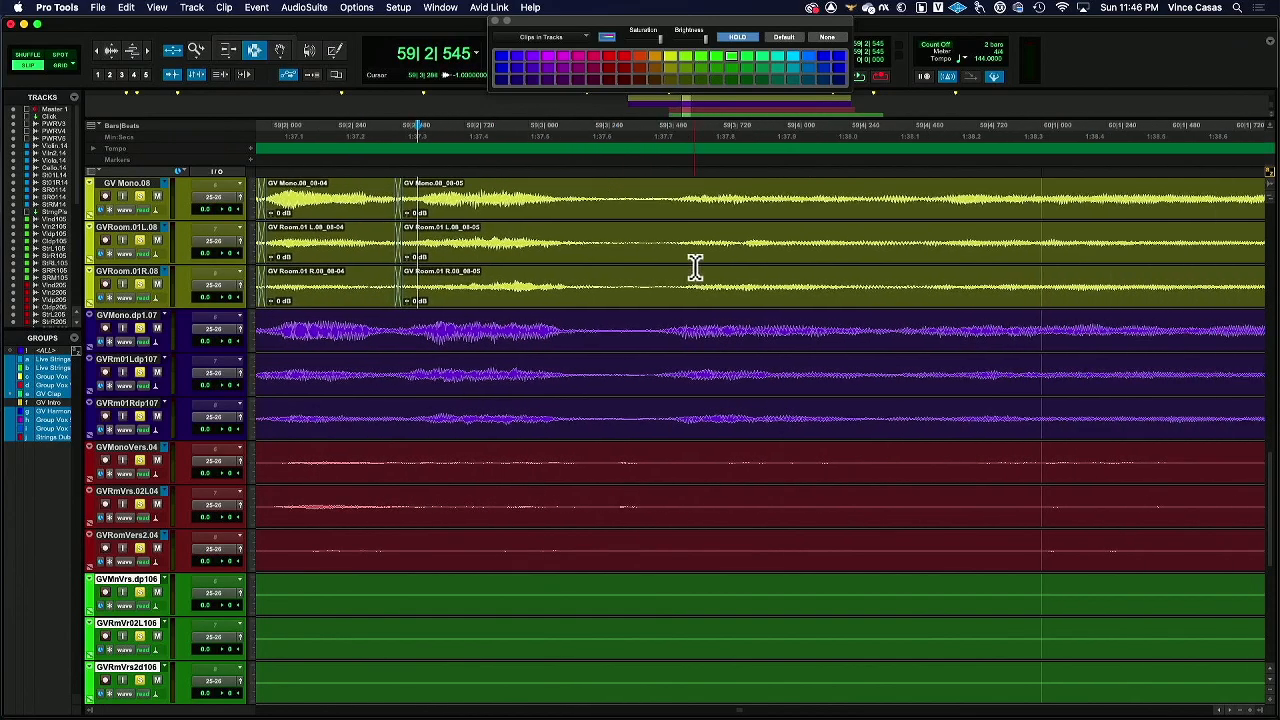
pyautogui.press('space')
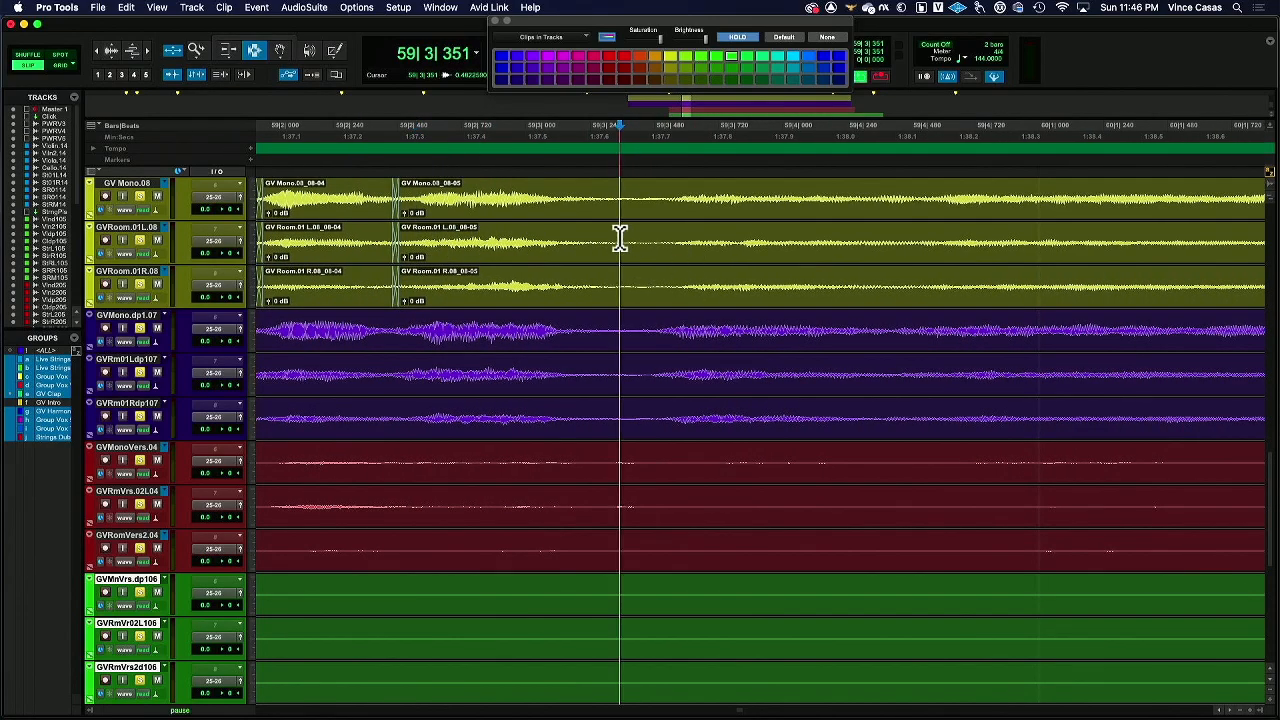
pyautogui.press('space')
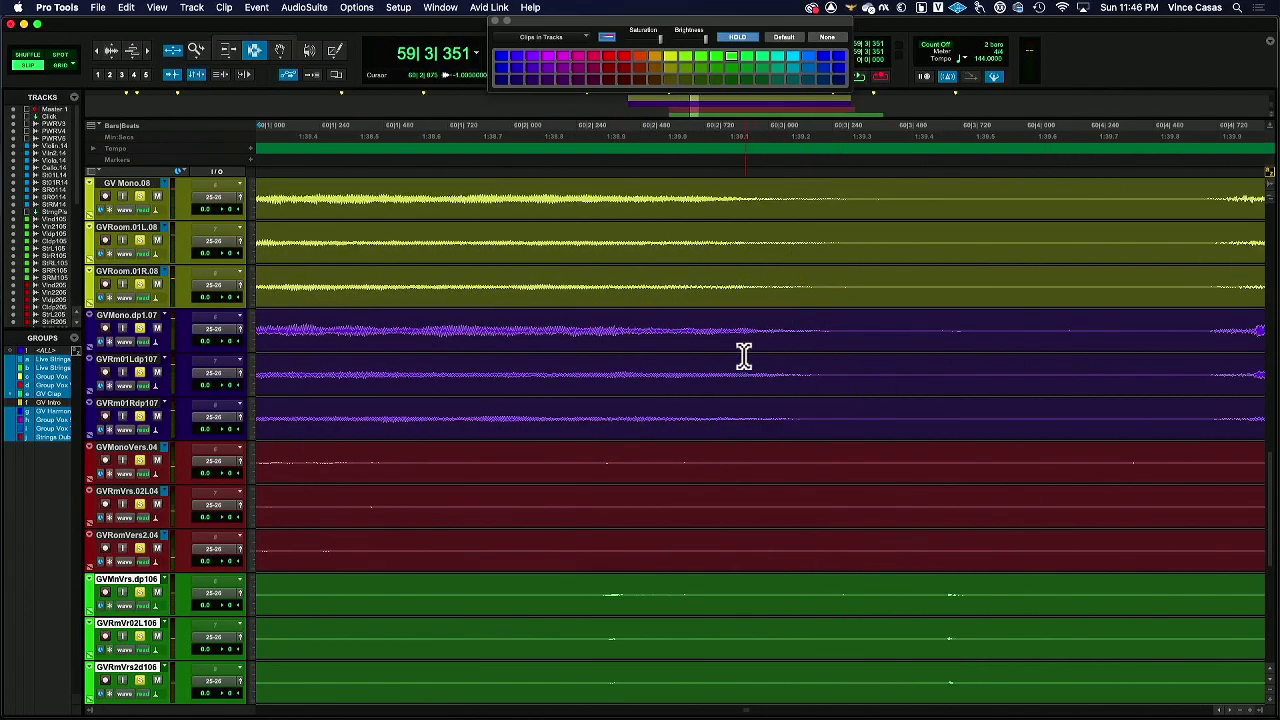
# Enlarge the audio waveforms and audition the end of the bar 60 phrase, starting from 60|1|944.
pyautogui.click(110, 46)
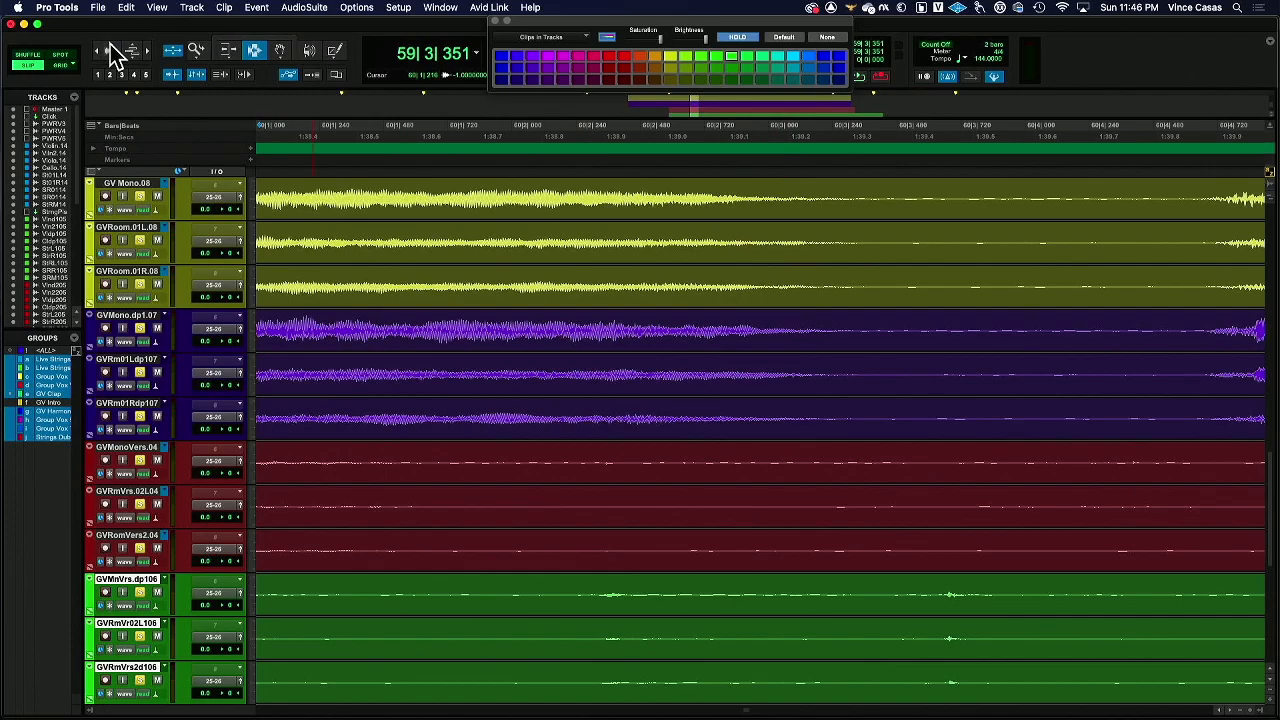
pyautogui.click(110, 46)
pyautogui.click(112, 48)
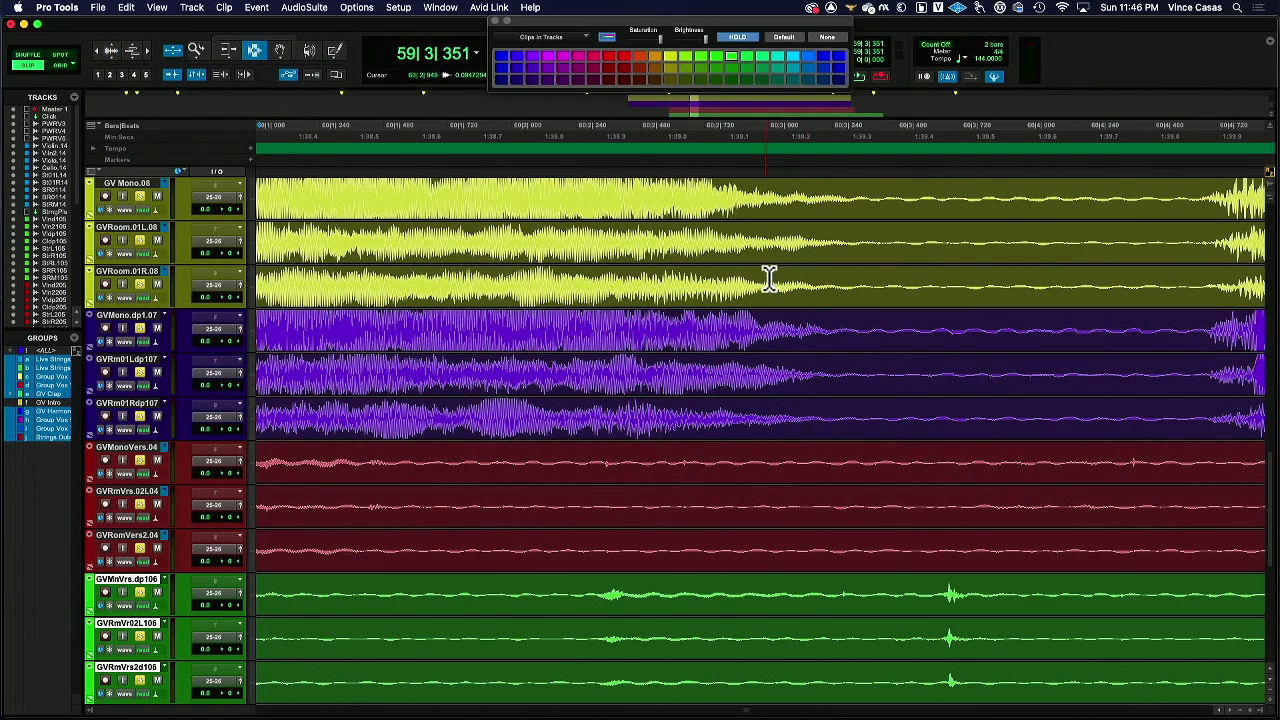
pyautogui.click(651, 251)
pyautogui.press('space')
pyautogui.press('space')
pyautogui.press('space')
pyautogui.click(509, 266)
pyautogui.press('space')
pyautogui.press('space')
pyautogui.press('space')
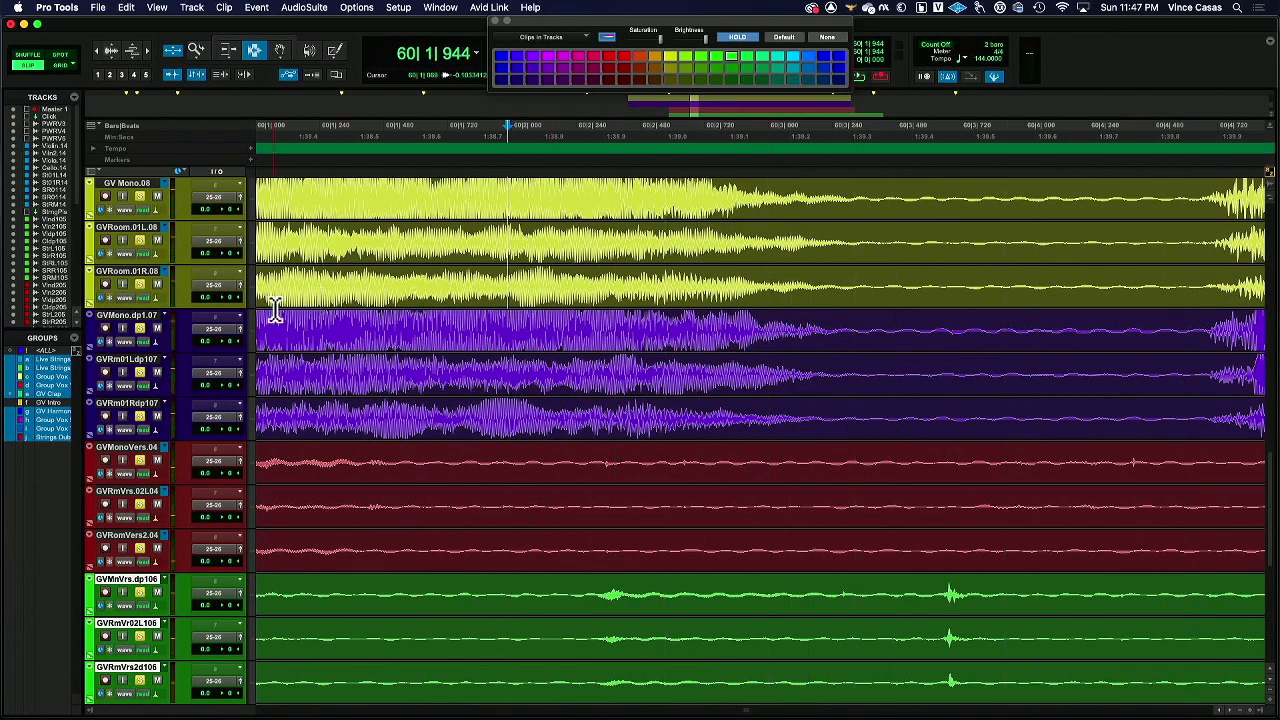
pyautogui.press('space')
pyautogui.press('space')
pyautogui.press('space')
pyautogui.press('space')
# Take the red and green vocal tracks out of solo and replay the phrase ending from 60|1|944.
pyautogui.click(141, 591)
pyautogui.press('space')
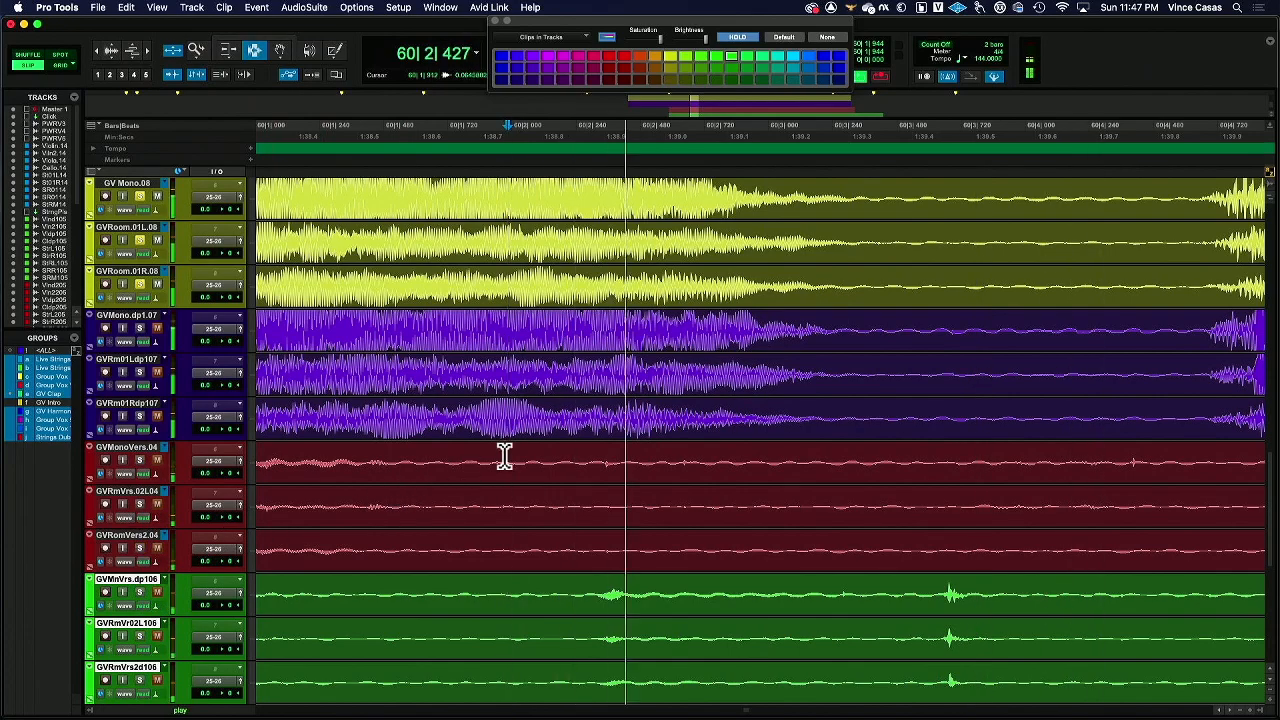
pyautogui.press('space')
pyautogui.press('space')
# Audition the bar 60 phrase ending with changed yellow and purple solos, then restore both groups to solo.
pyautogui.click(140, 328)
pyautogui.click(140, 284)
pyautogui.press('space')
pyautogui.press('space')
pyautogui.press('space')
pyautogui.press('space')
pyautogui.press('space')
pyautogui.click(140, 285)
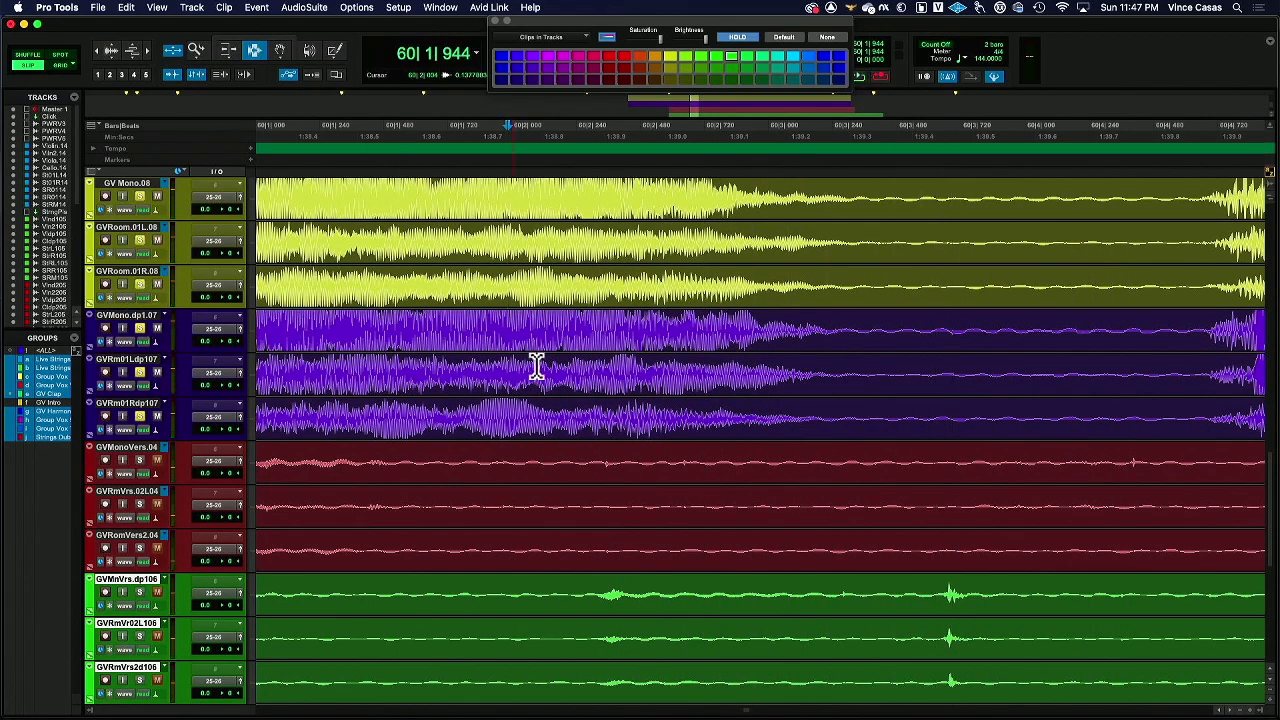
# Listen to the phrase's tail and delete 60|3|276 to 60|3|817 on the yellow and purple tracks.
pyautogui.click(683, 220)
pyautogui.press('space')
pyautogui.press('space')
pyautogui.moveTo(843, 209); pyautogui.dragTo(987, 365)
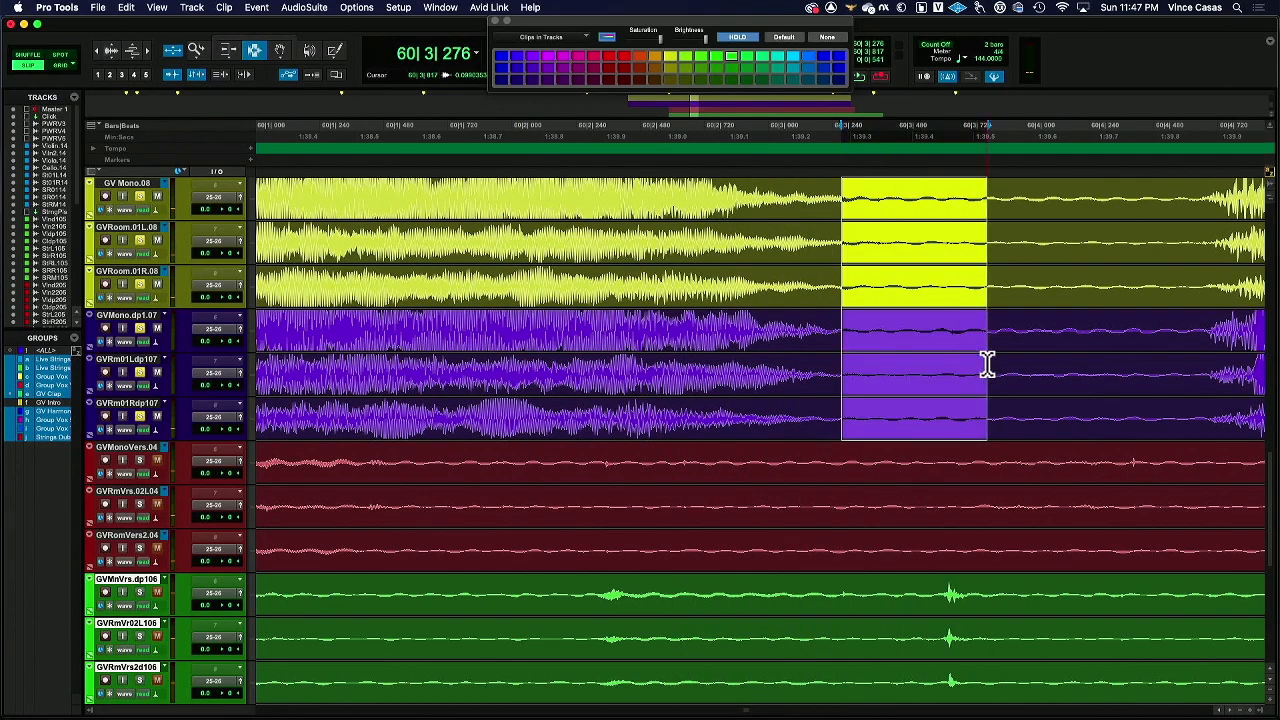
pyautogui.press('Delete')
# Add fade-outs to the yellow and purple clips from 60|3|072 to the clip ends.
pyautogui.moveTo(790, 220); pyautogui.dragTo(880, 365)
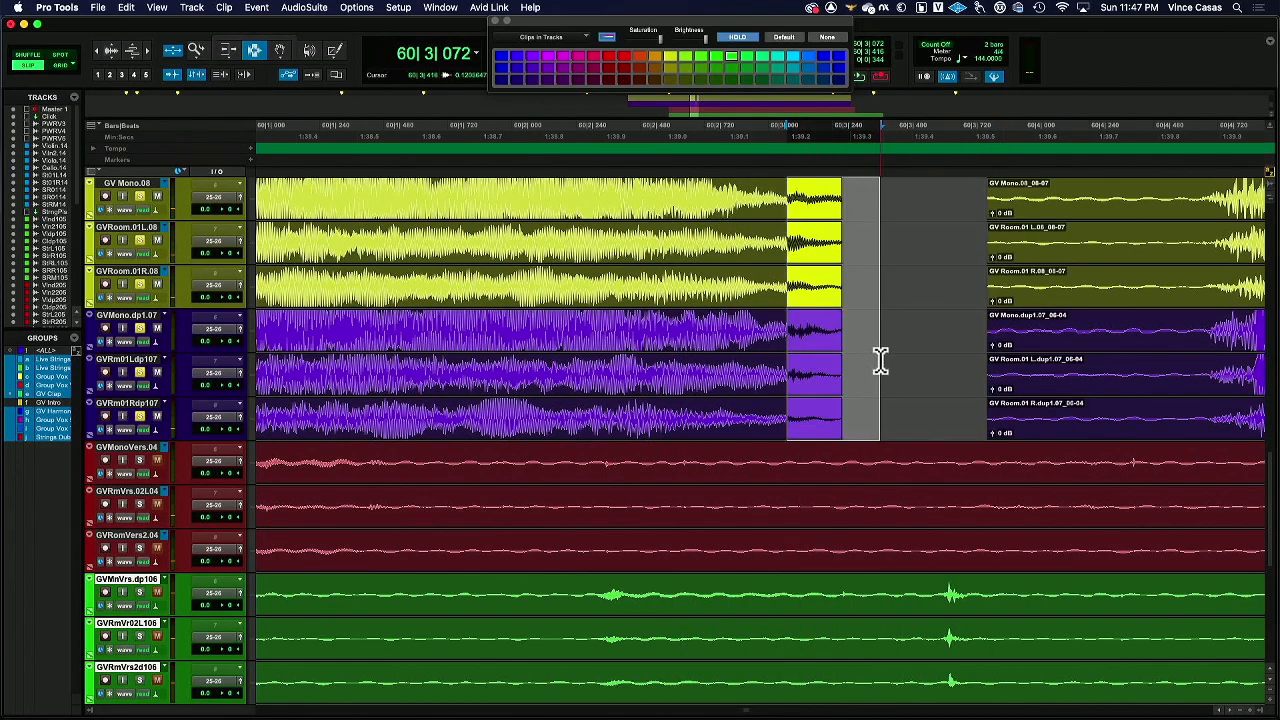
pyautogui.press('super+f')
pyautogui.press('Return')
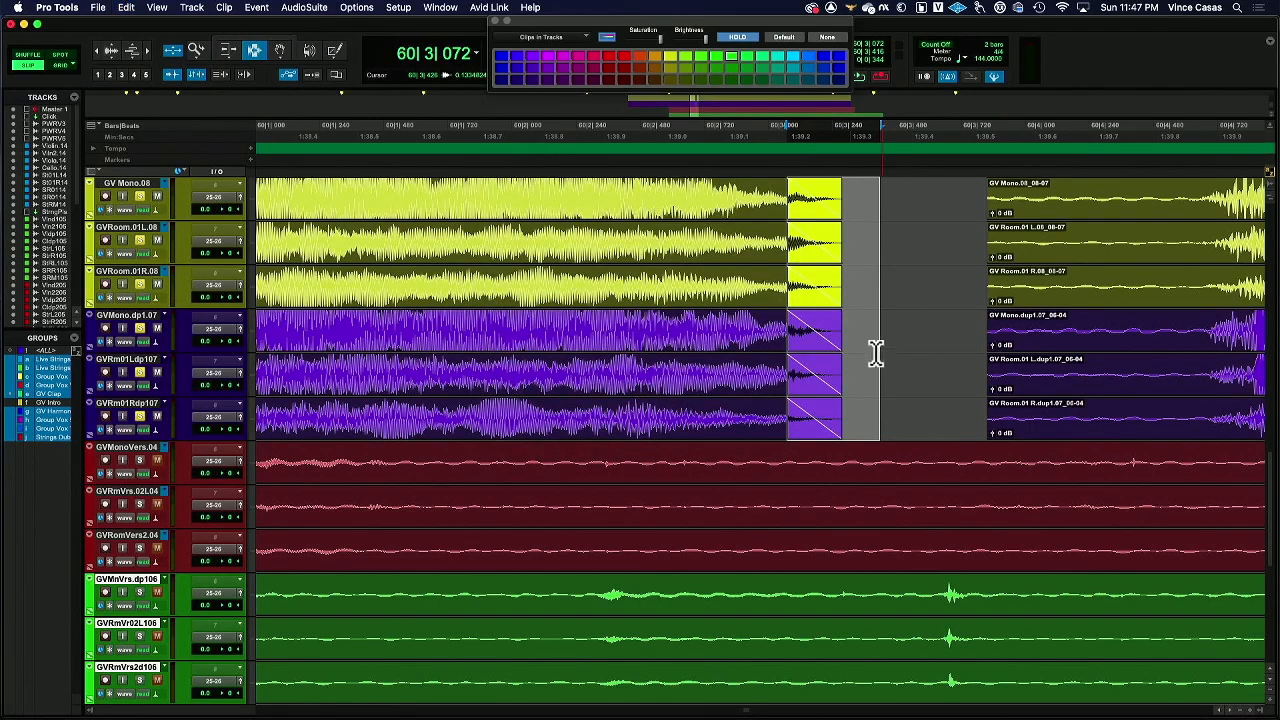
# Play back the yellow and purple fade-outs from 60|2|027.
pyautogui.click(572, 260)
pyautogui.click(527, 322)
pyautogui.press('space')
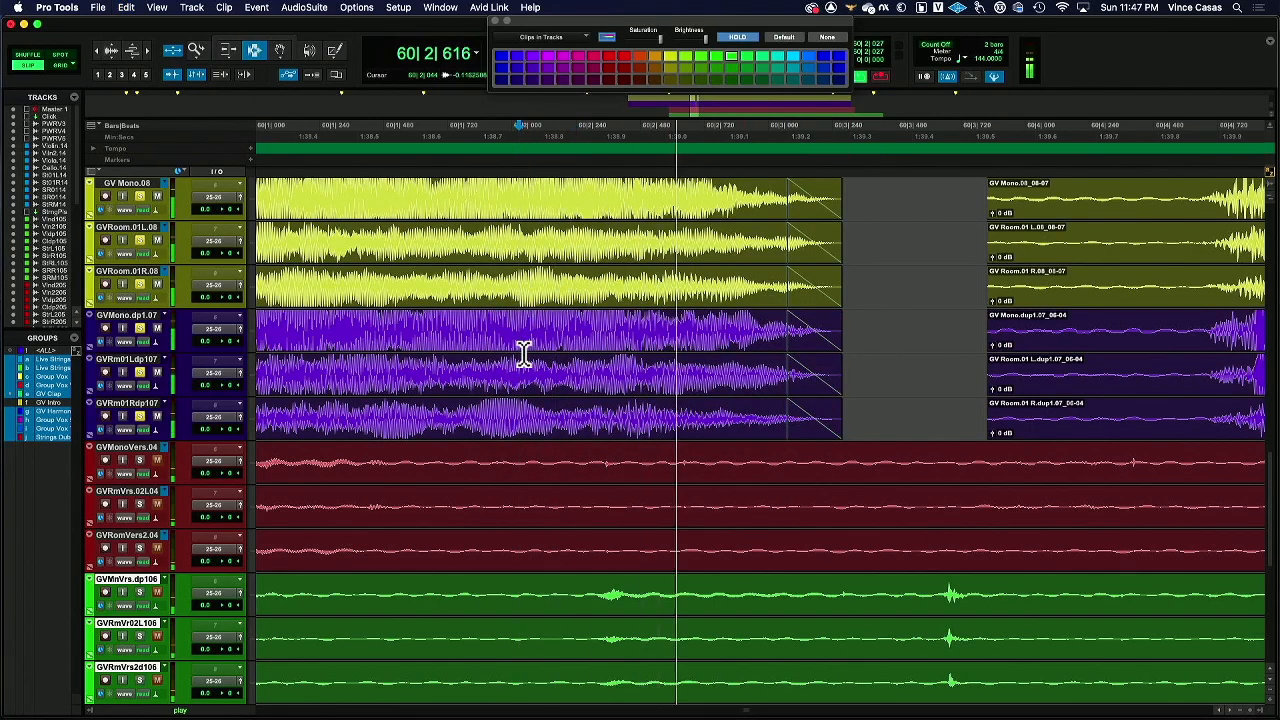
pyautogui.press('space')
pyautogui.press('space')
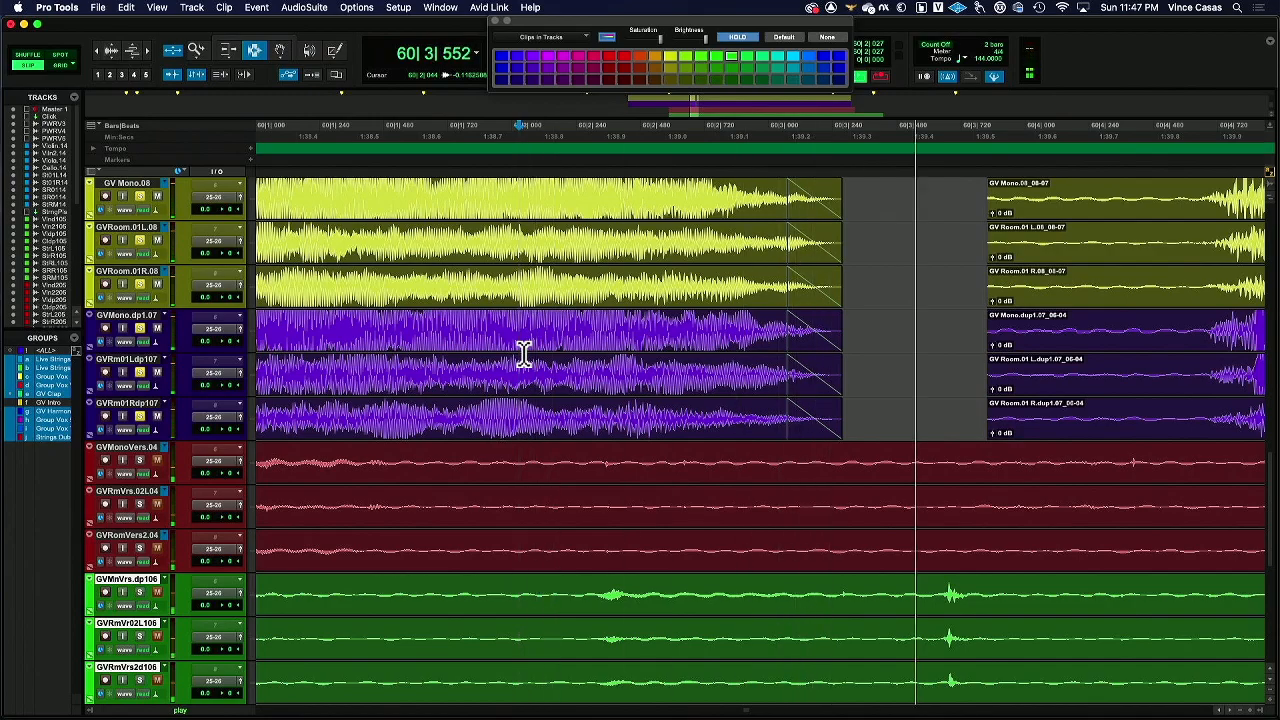
pyautogui.hscroll(2, 547, 338)
pyautogui.press('space')
# Delete the remaining yellow and purple lead-in from 60|3|743 to just before bar 61, and fade in the phrase start.
pyautogui.hscroll(10, 545, 337)
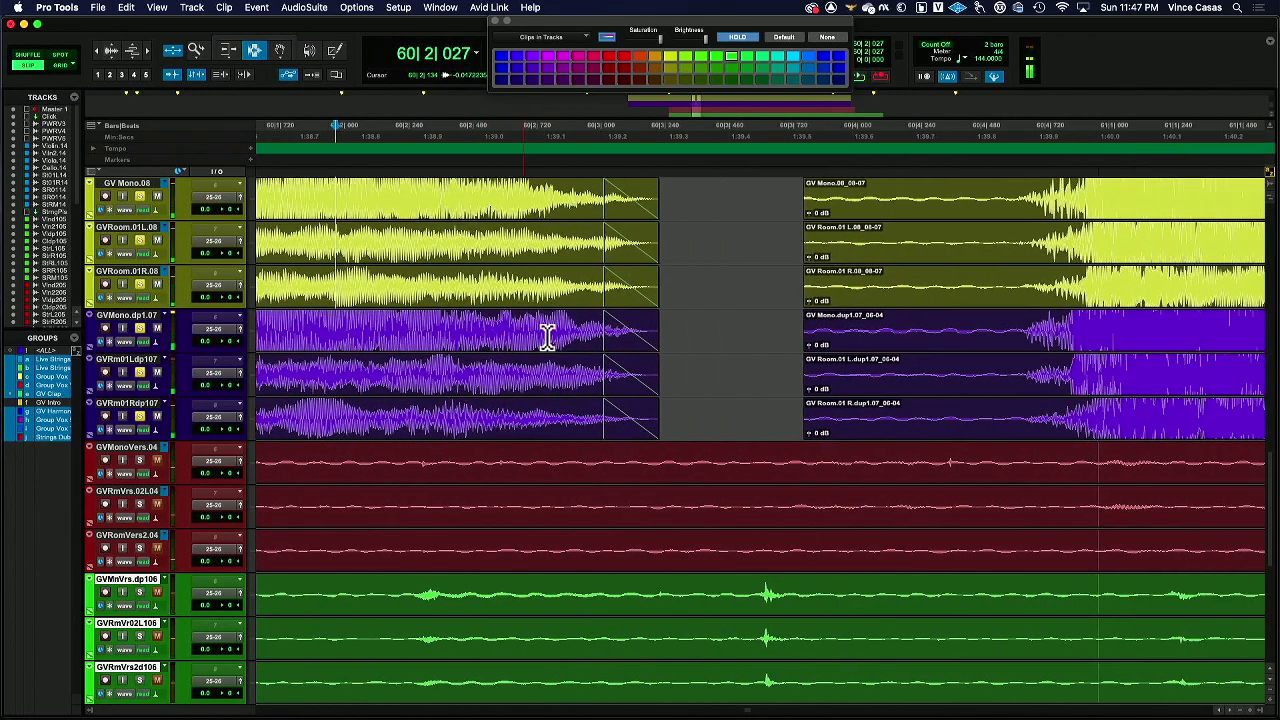
pyautogui.moveTo(288, 228); pyautogui.dragTo(533, 376)
pyautogui.press('Delete')
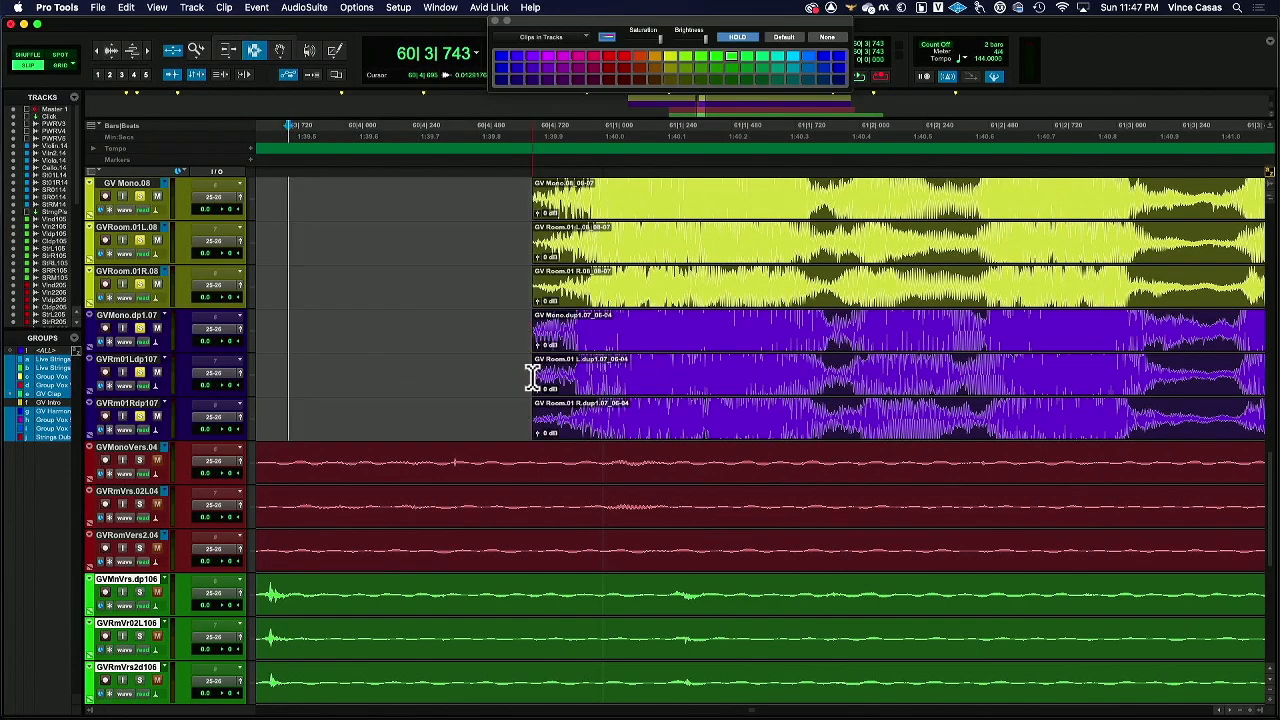
pyautogui.moveTo(523, 279); pyautogui.dragTo(578, 385)
pyautogui.press('super+f')
pyautogui.press('Return')
# Audition the faded-in phrase from 60|4|568 through bar 61.
pyautogui.click(498, 365)
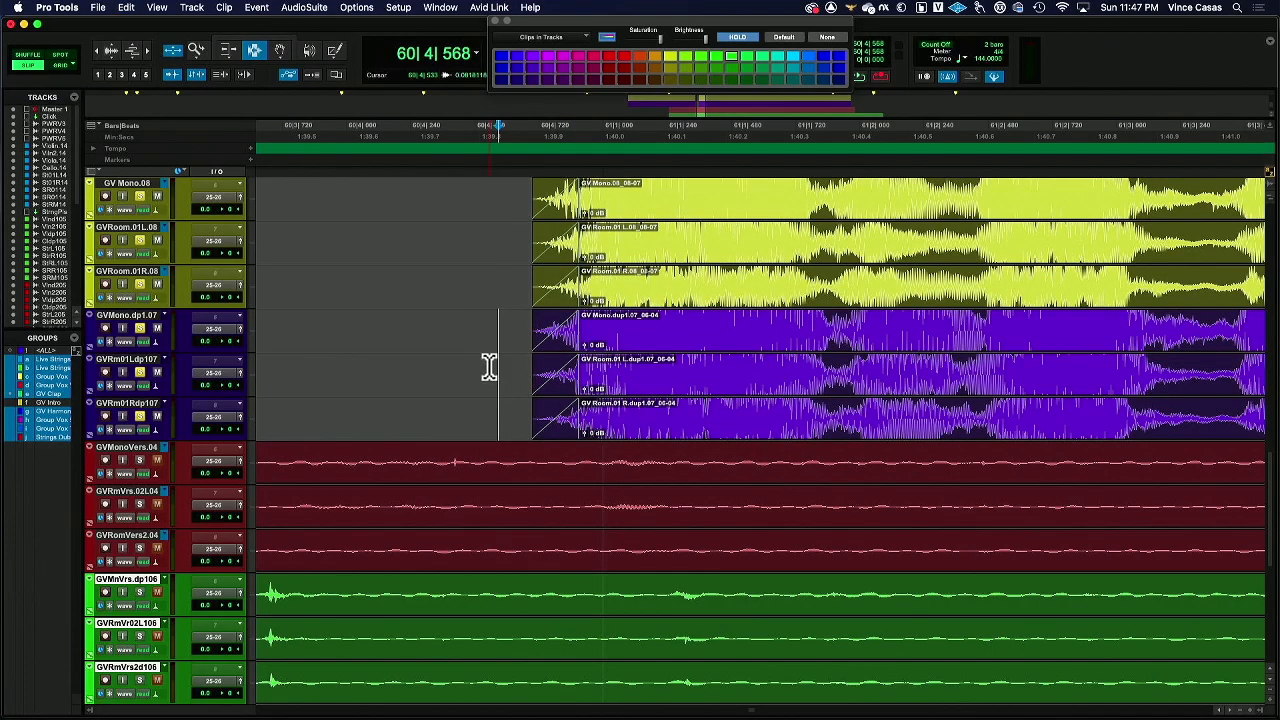
pyautogui.press('space')
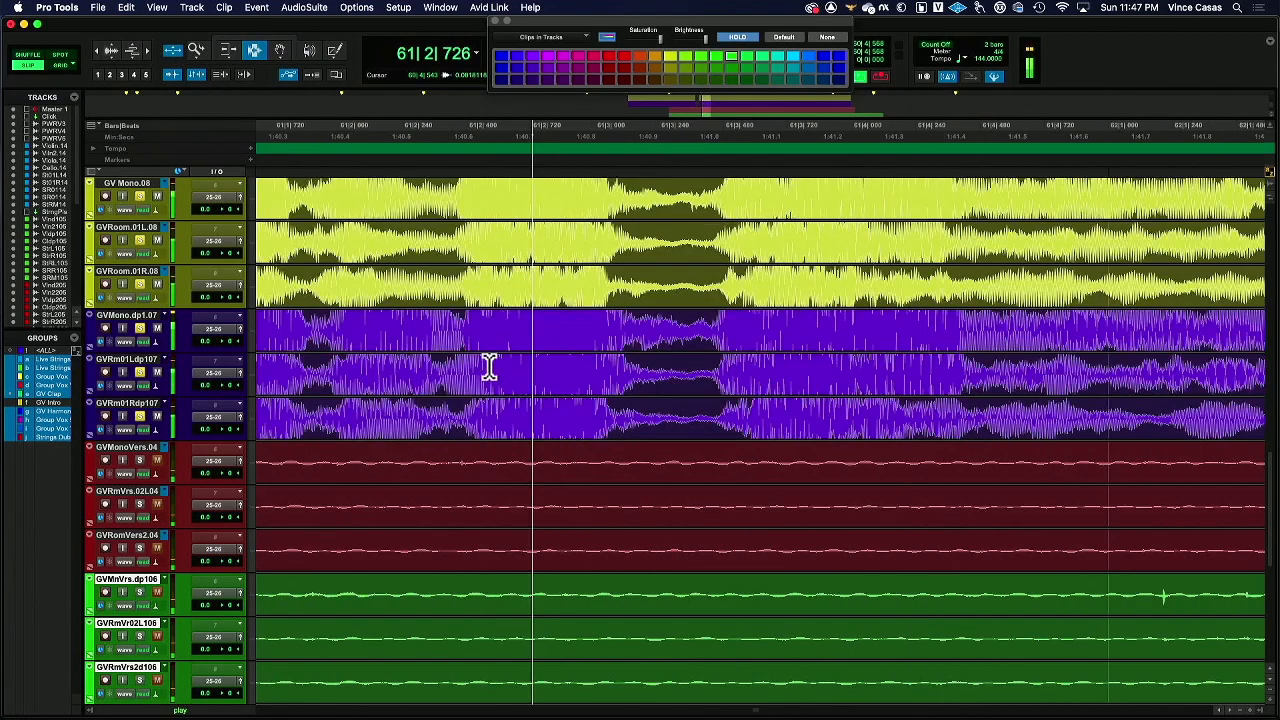
pyautogui.press('space')
pyautogui.hscroll(-7, 491, 367)
pyautogui.hscroll(1, 491, 367)
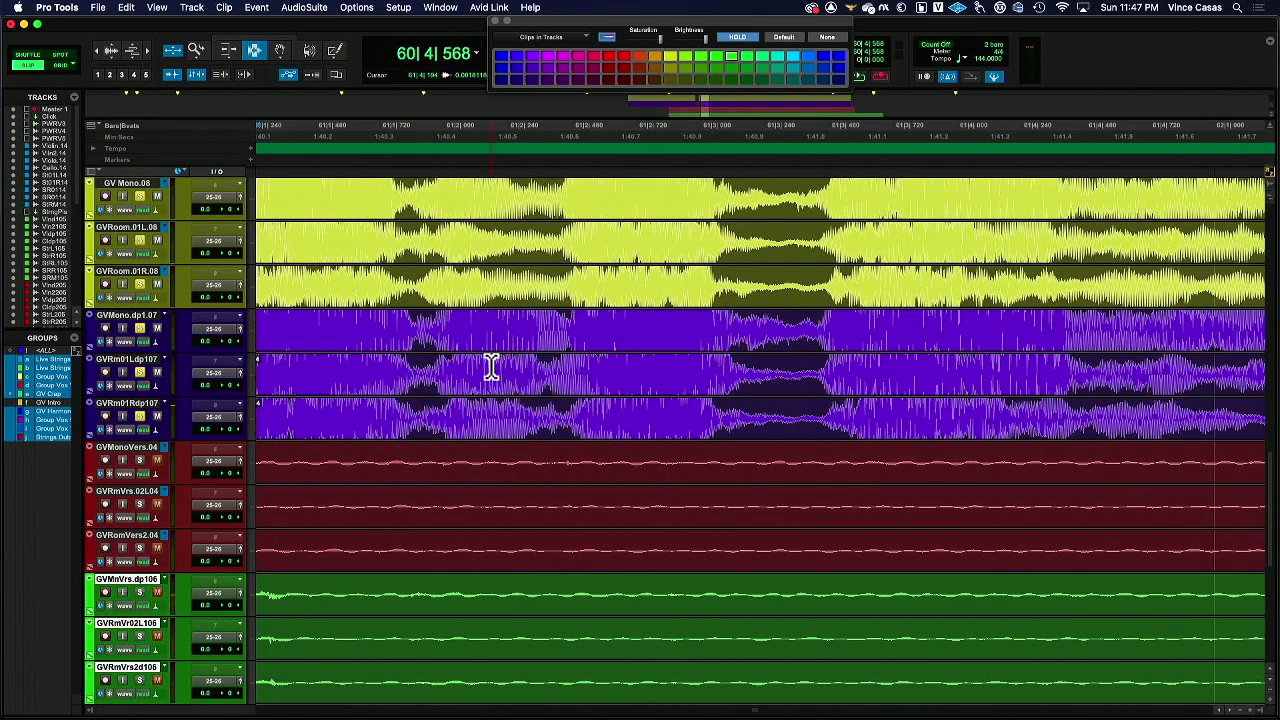
# Examine the yellow and purple note alignment between 61|2|458 and 61|4|055 and the phrase's tail in bar 62.
pyautogui.click(743, 329)
pyautogui.click(568, 357)
pyautogui.click(572, 210)
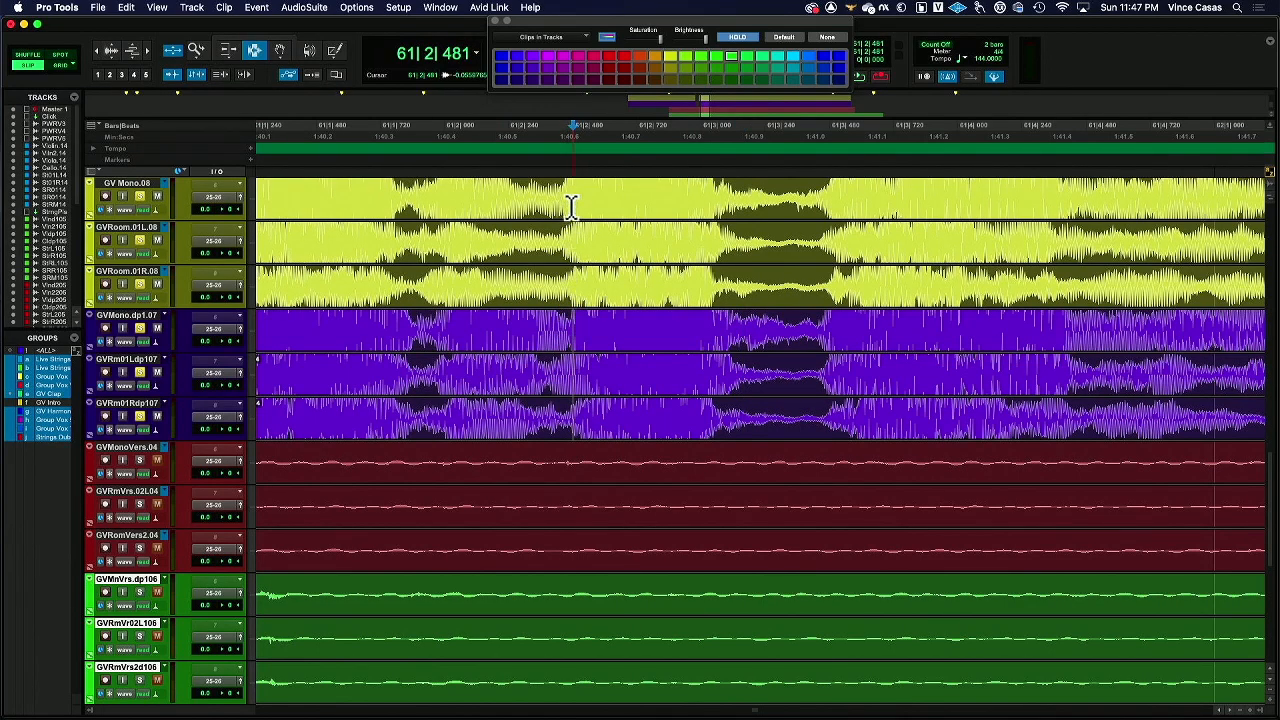
pyautogui.click(572, 152)
pyautogui.moveTo(567, 191); pyautogui.dragTo(747, 378)
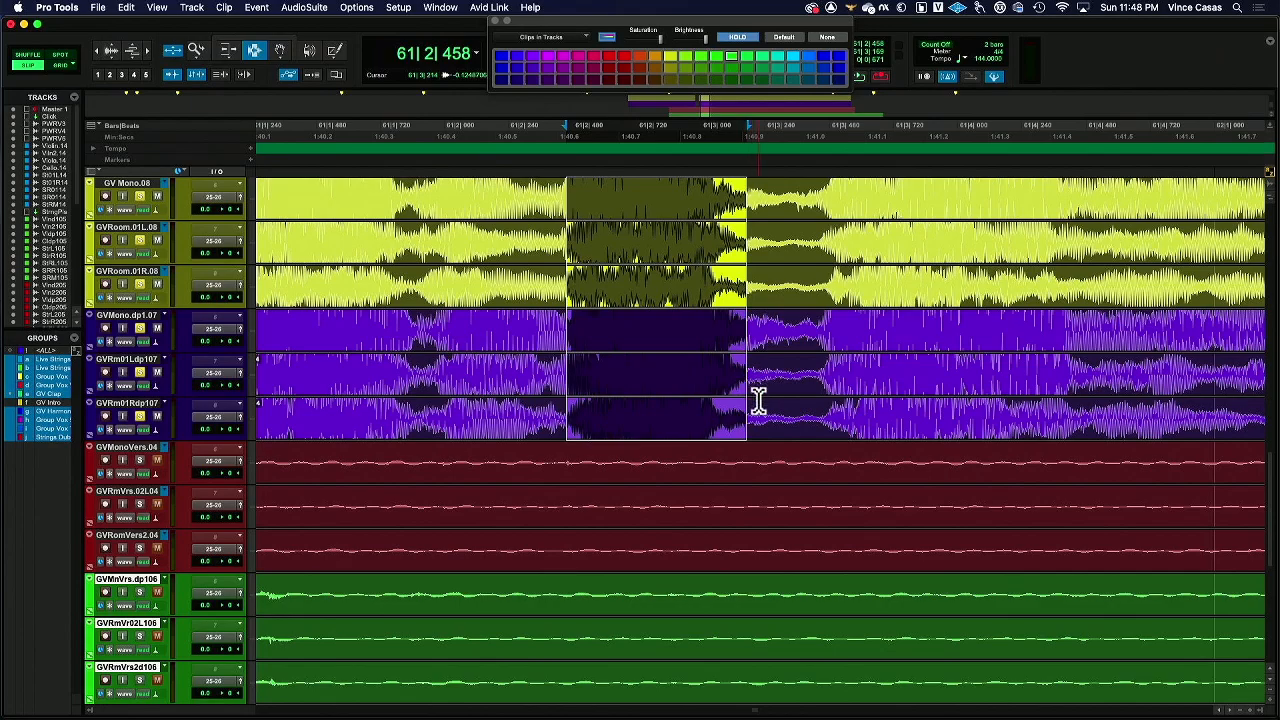
pyautogui.hscroll(3, 766, 387)
pyautogui.moveTo(704, 228); pyautogui.dragTo(851, 409)
pyautogui.hscroll(10, 850, 410)
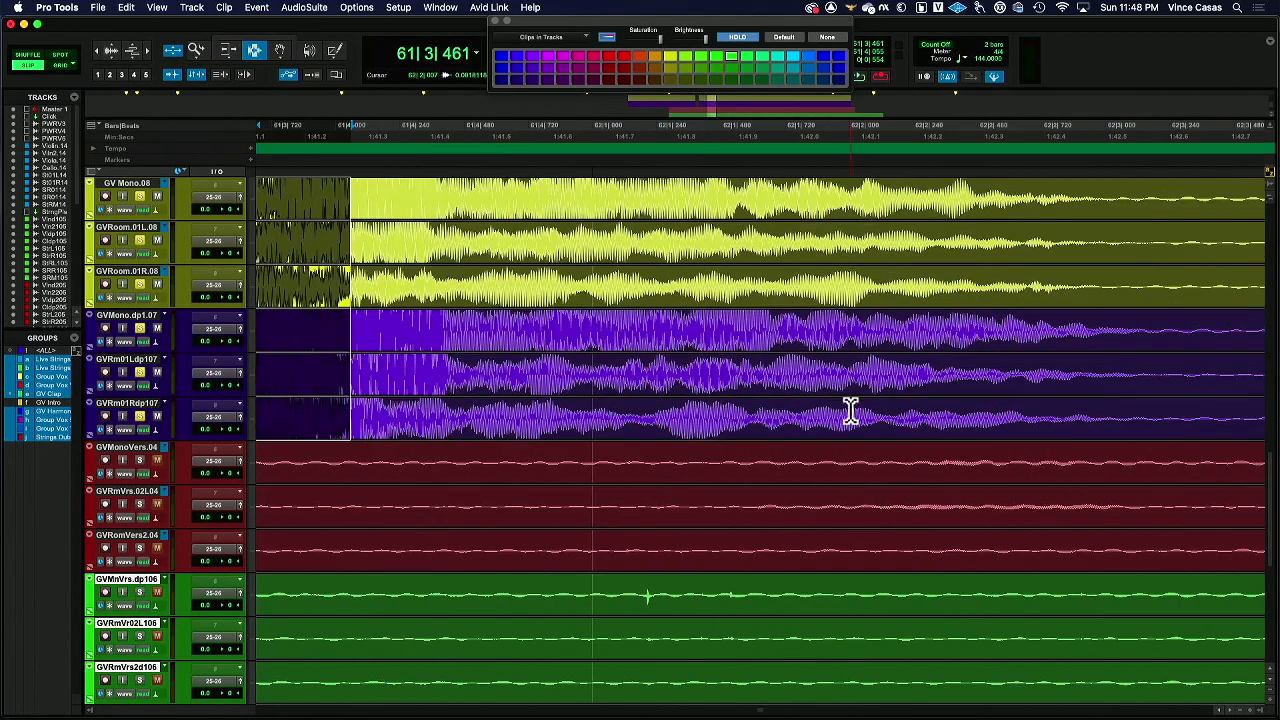
pyautogui.hscroll(5, 789, 380)
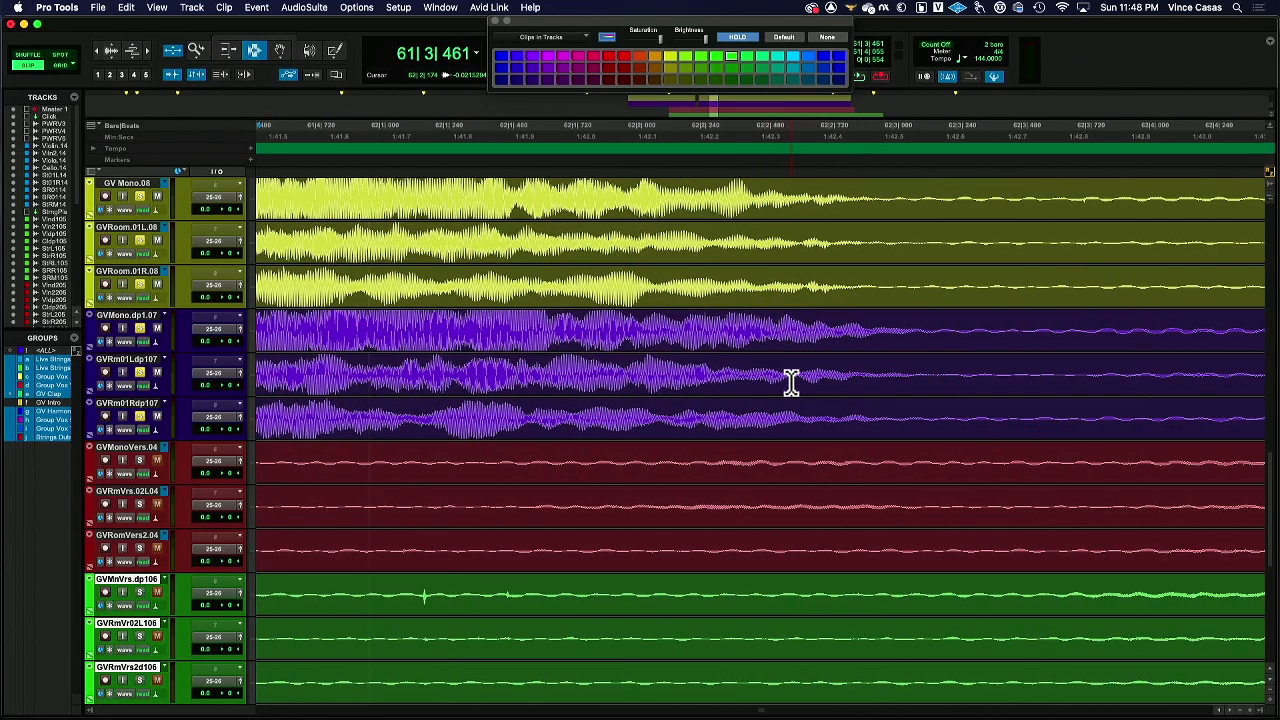
# Delete the yellow and purple gap from 62|3|035 to 62|4|731, and fade out the end of the preceding phrase.
pyautogui.hscroll(12, 660, 325)
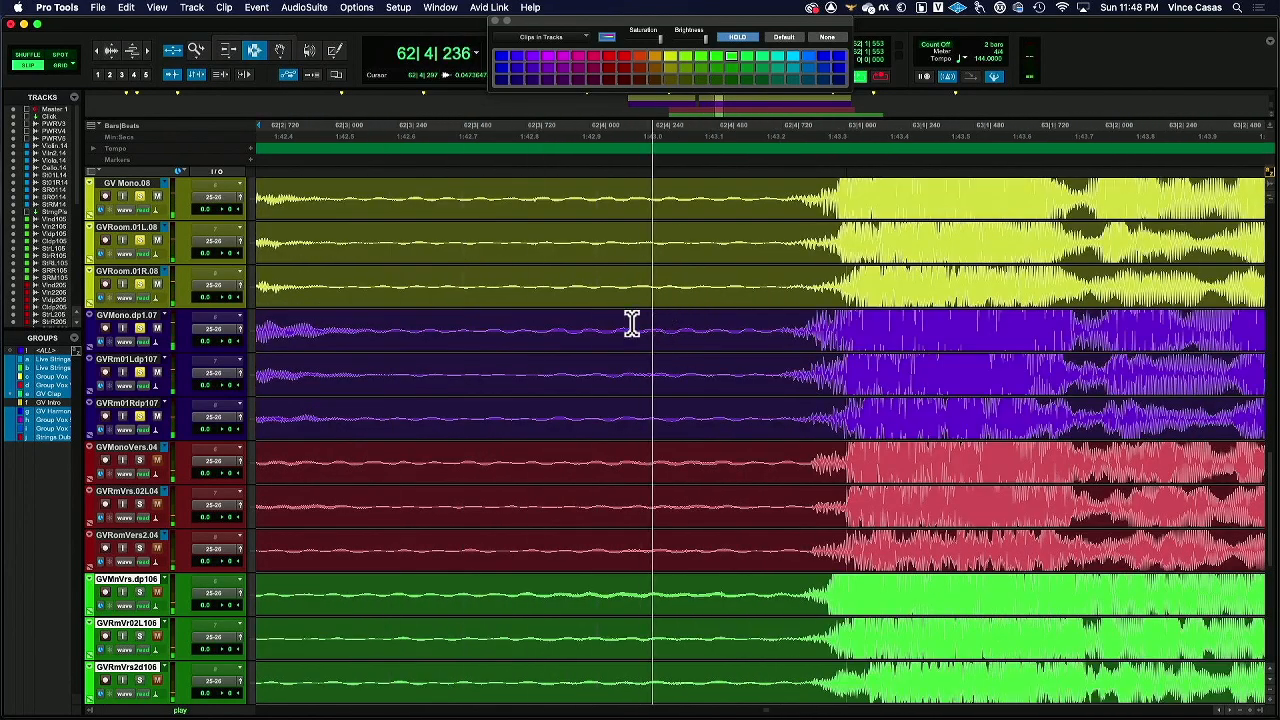
pyautogui.moveTo(343, 233); pyautogui.dragTo(785, 372)
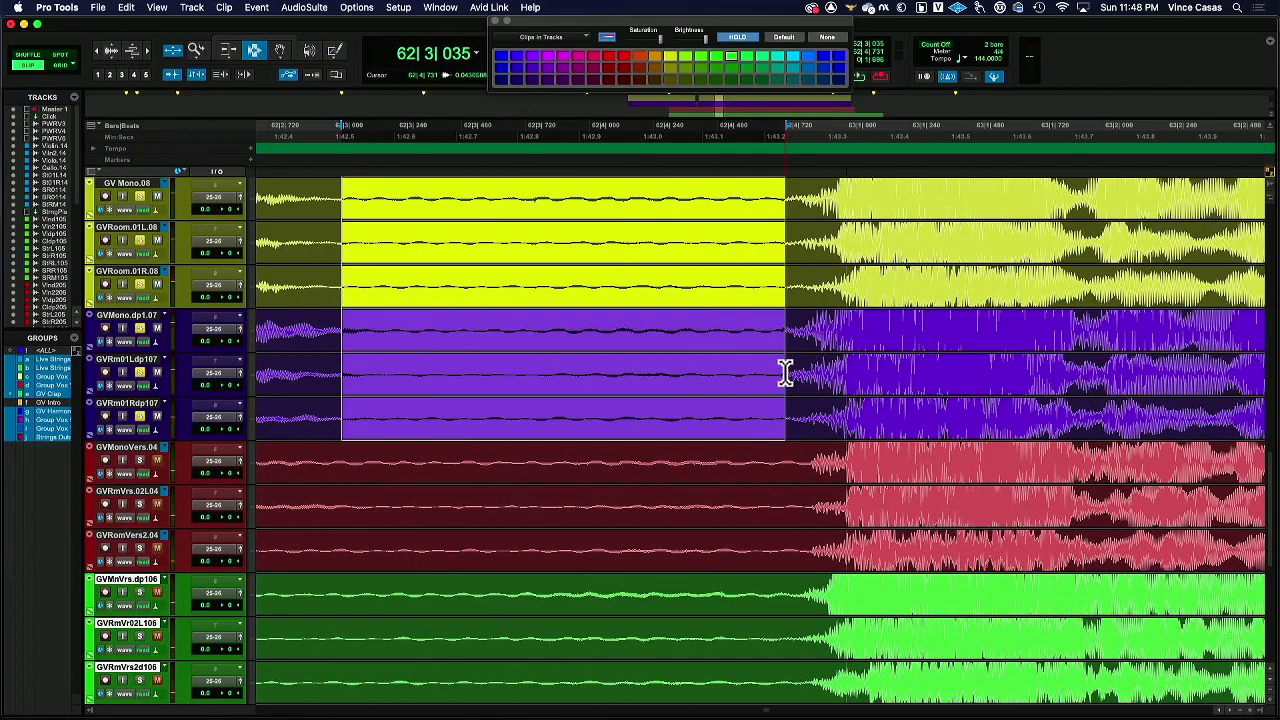
pyautogui.press('Delete')
pyautogui.moveTo(311, 266); pyautogui.dragTo(424, 391)
pyautogui.press('super+f')
pyautogui.press('Return')
# Try a fade-in on the yellow and purple phrase start before bar 63, audition it, and undo the fade.
pyautogui.moveTo(758, 274); pyautogui.dragTo(836, 409)
pyautogui.press('super+f')
pyautogui.press('Return')
pyautogui.click(618, 410)
pyautogui.press('space')
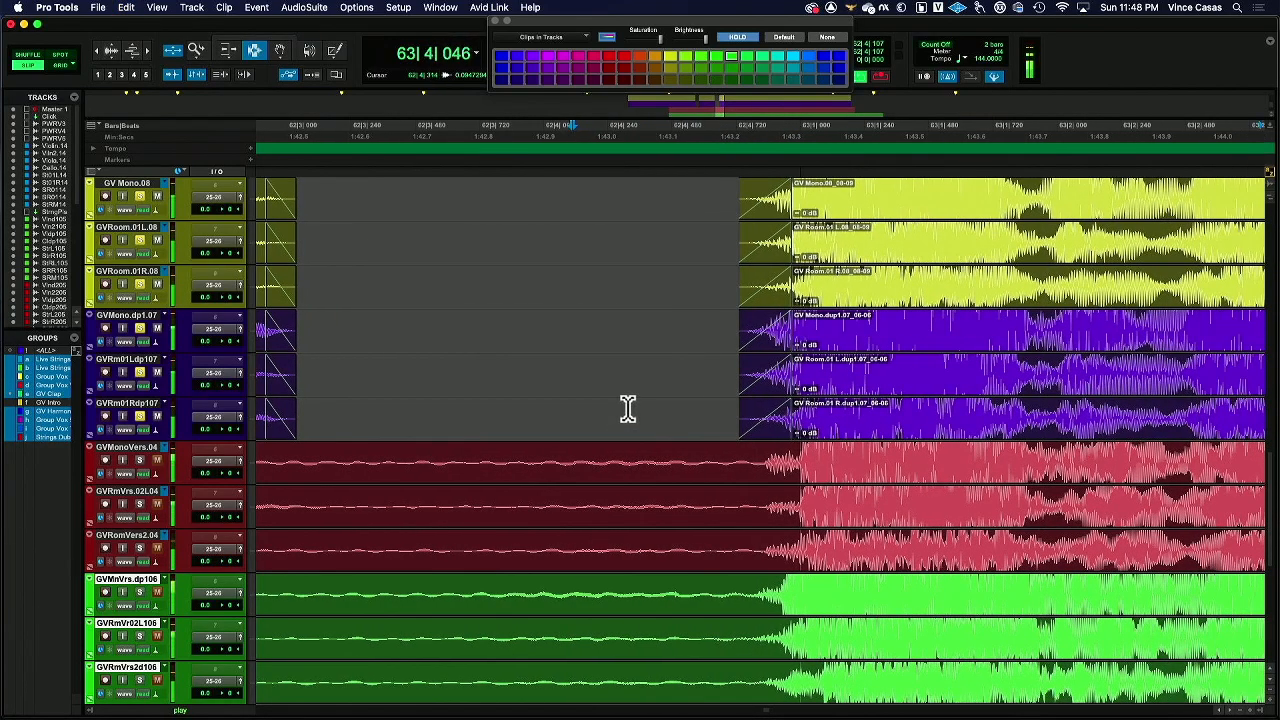
pyautogui.press('space')
pyautogui.press('super+z')
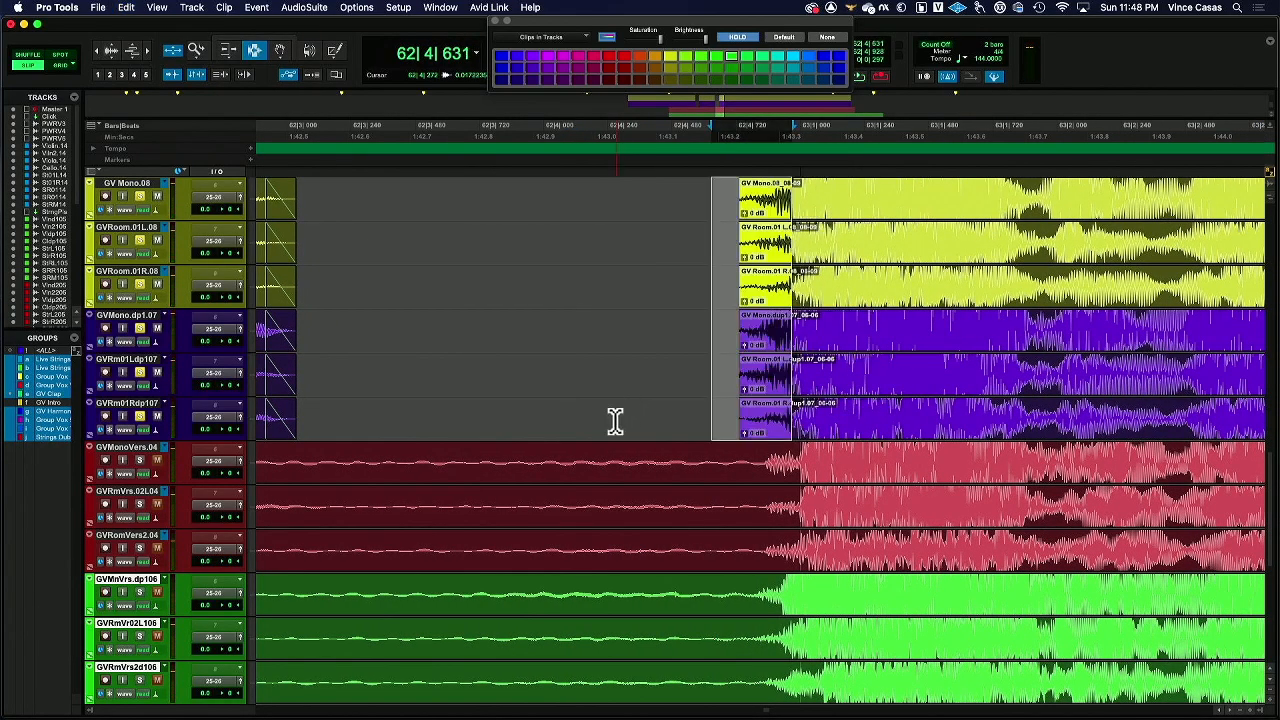
# Solo the red and green tracks too, and delete all their material before the phrase lead-in to bar 63.
pyautogui.scroll(-1, 612, 418)
pyautogui.click(139, 504)
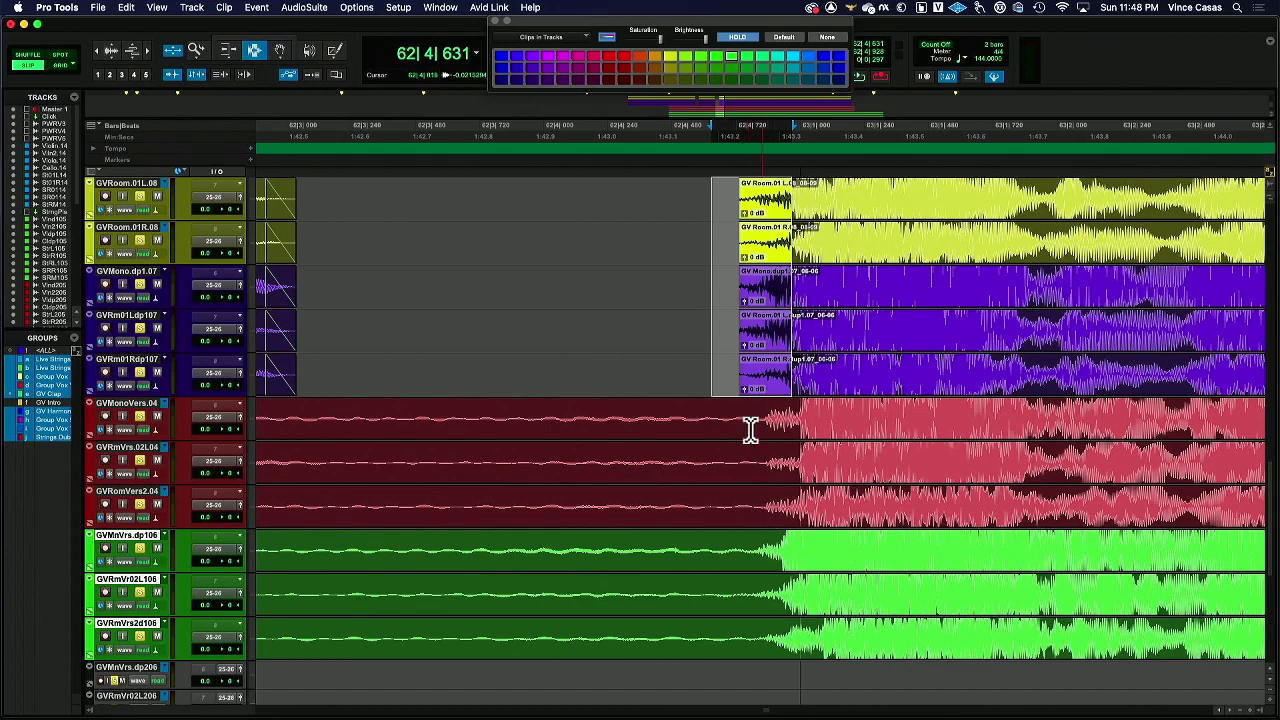
pyautogui.moveTo(738, 412); pyautogui.dragTo(318, 577)
pyautogui.press('Delete')
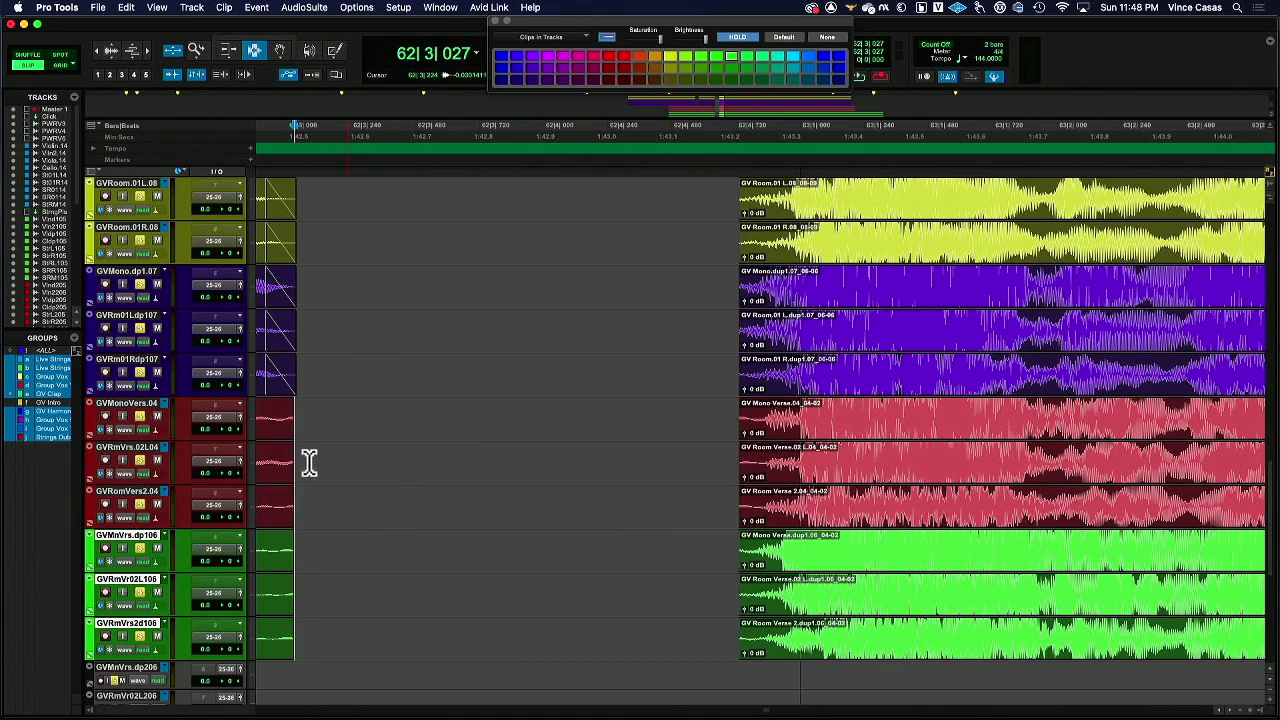
pyautogui.doubleClick(281, 446)
pyautogui.press('Delete')
pyautogui.doubleClick(280, 563)
pyautogui.press('Delete')
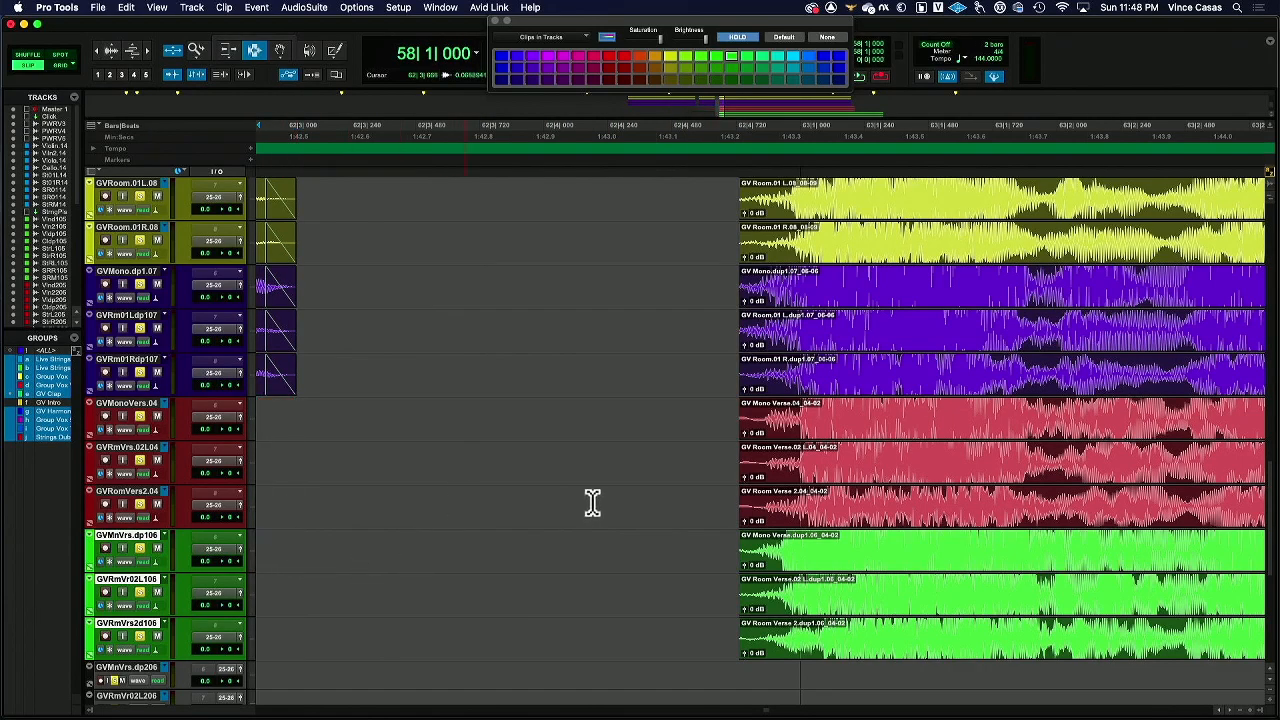
# Audition the unfaded phrase start of all four vocal groups from 62|4|835 through bar 63.
pyautogui.click(717, 380)
pyautogui.hscroll(2, 737, 457)
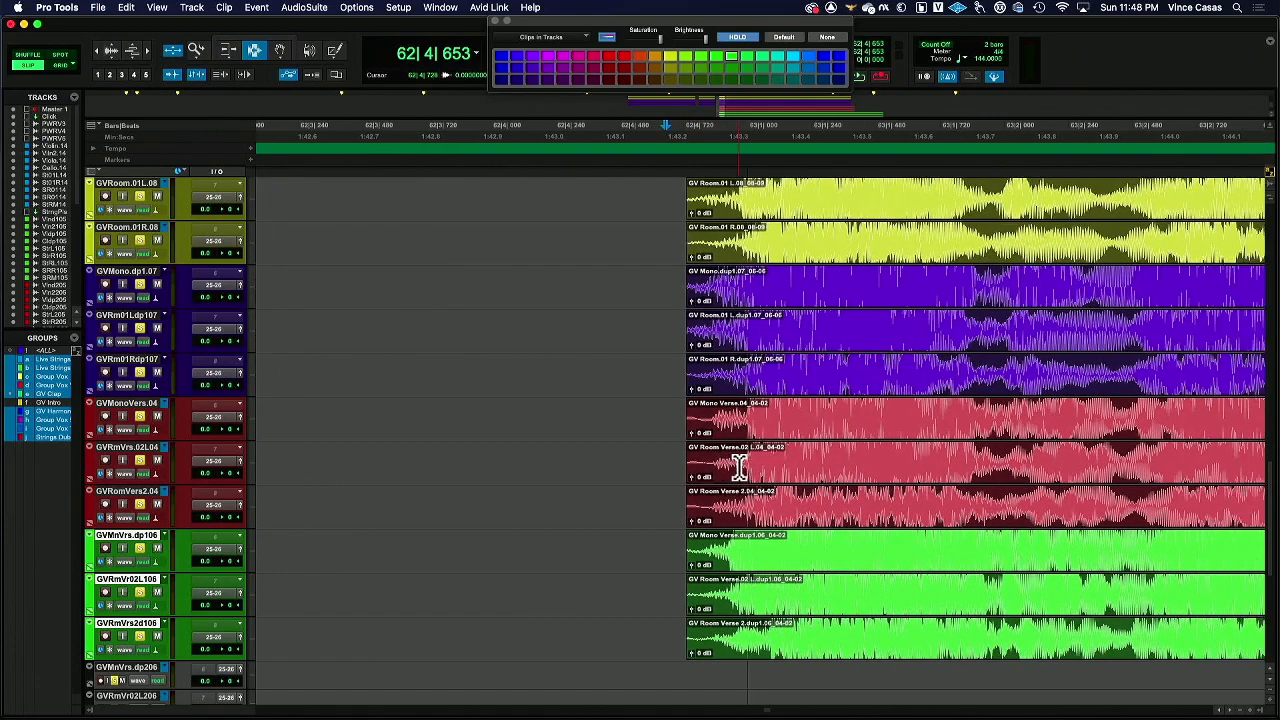
pyautogui.hscroll(5, 737, 465)
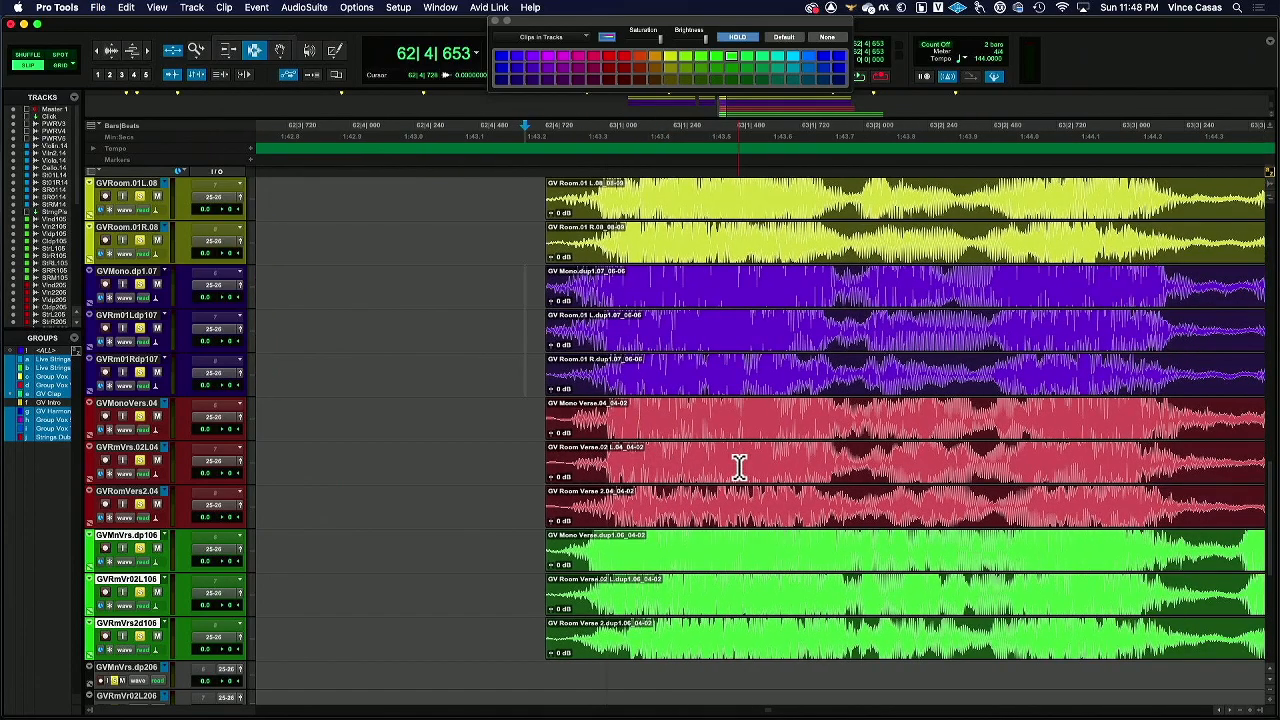
pyautogui.click(574, 412)
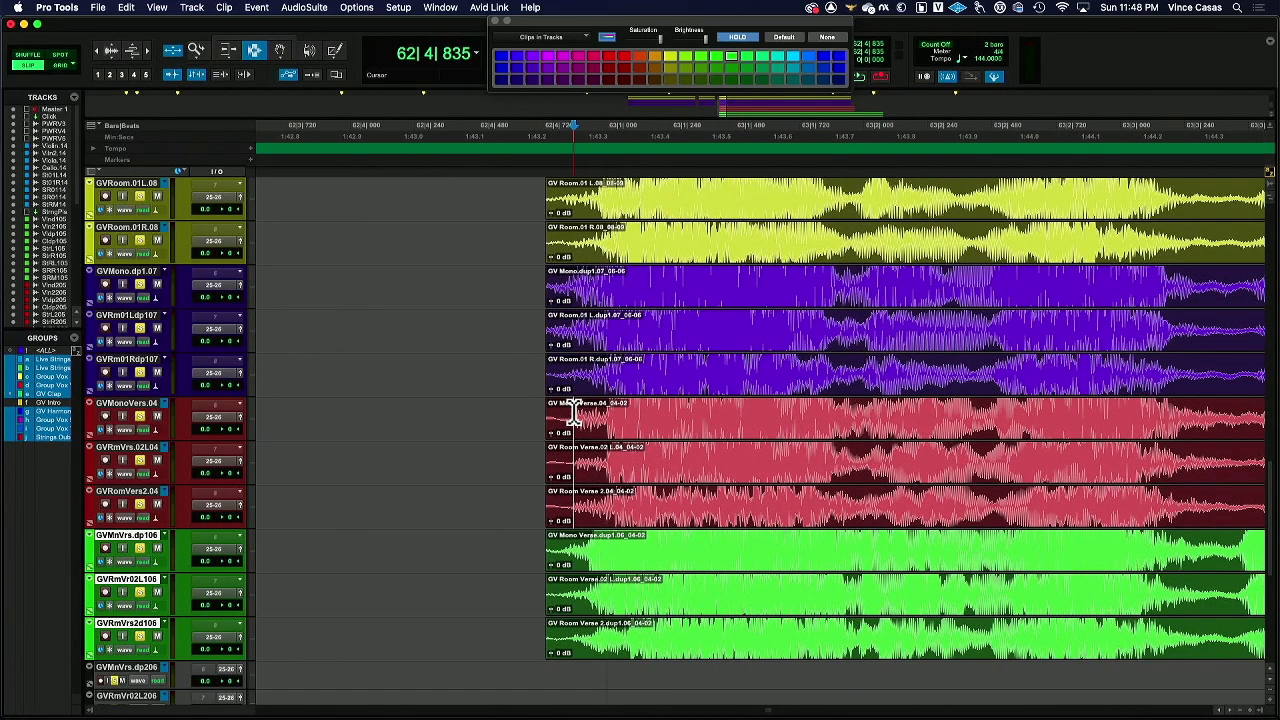
pyautogui.press('space')
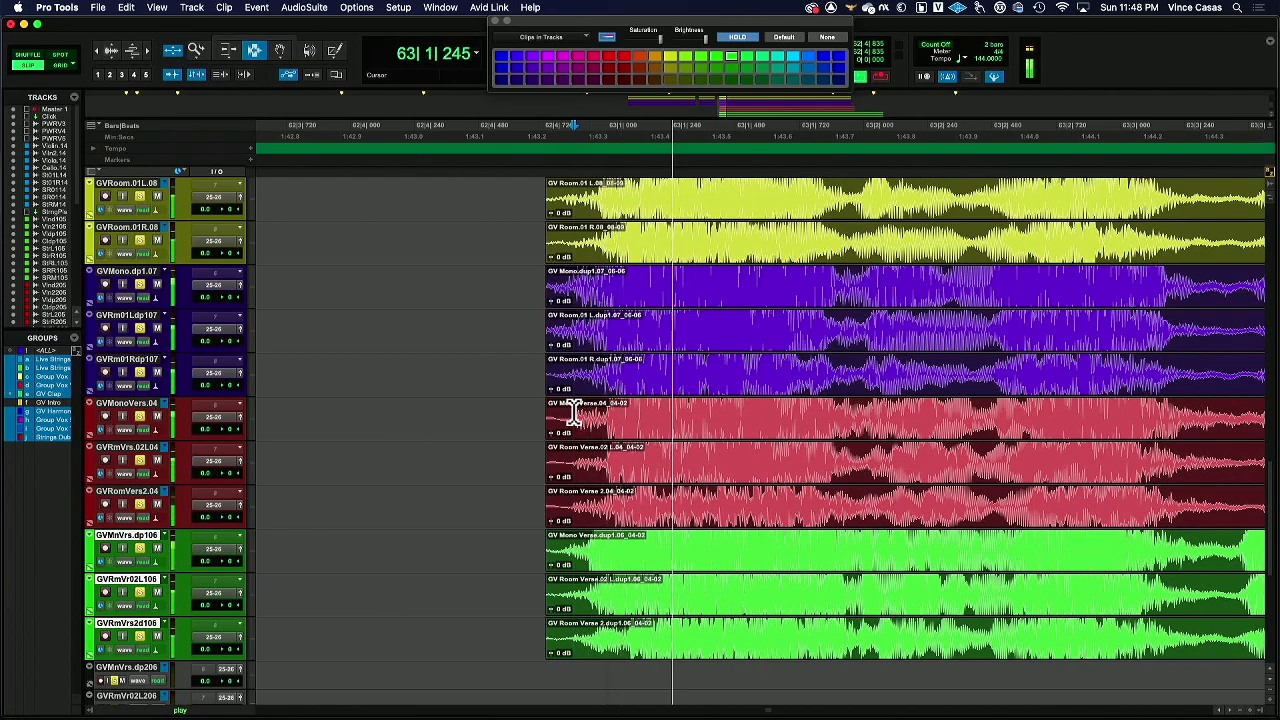
pyautogui.press('space')
pyautogui.press('space')
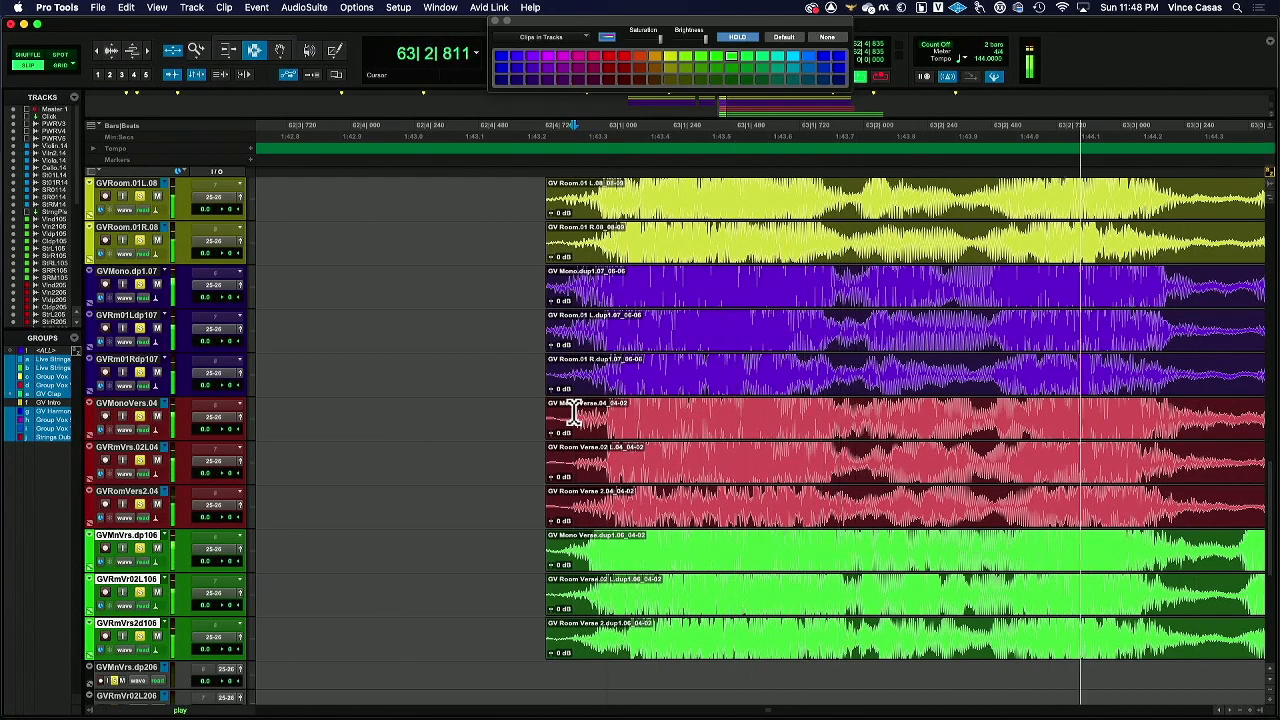
pyautogui.press('space')
pyautogui.press('space')
pyautogui.press('space')
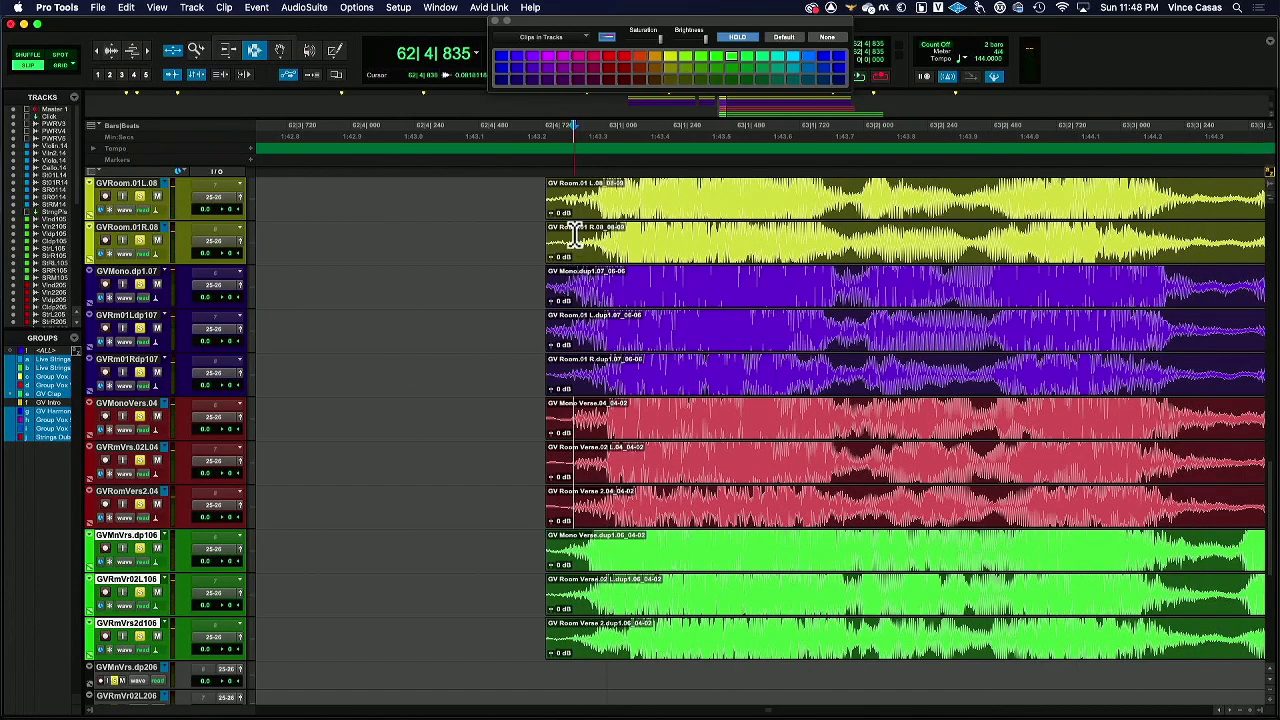
# Delete the lead-in on all four vocal groups from 62|4|589 to 62|4|838, and fade in the phrase start.
pyautogui.moveTo(574, 185); pyautogui.dragTo(508, 630)
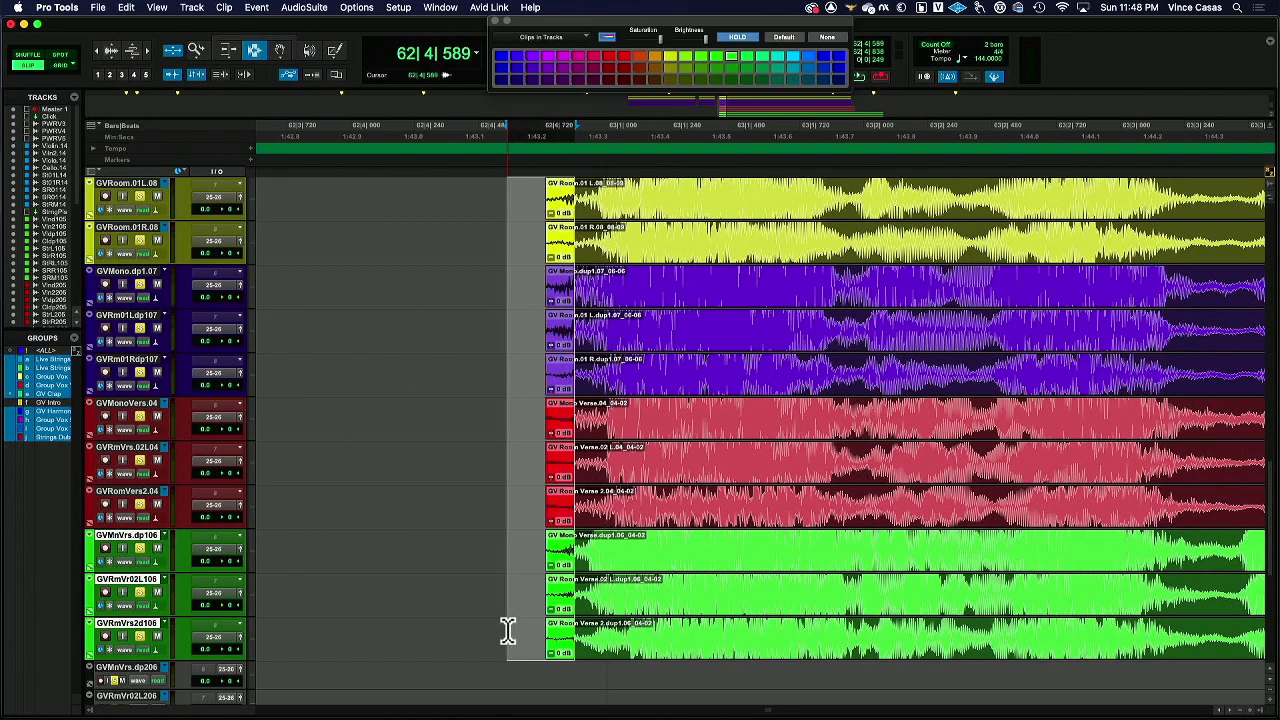
pyautogui.press('Delete')
pyautogui.moveTo(569, 217); pyautogui.dragTo(592, 625)
pyautogui.press('super+f')
pyautogui.press('Return')
# Play back the faded-in phrase start of all four groups from 62|4|771.
pyautogui.click(557, 494)
pyautogui.press('space')
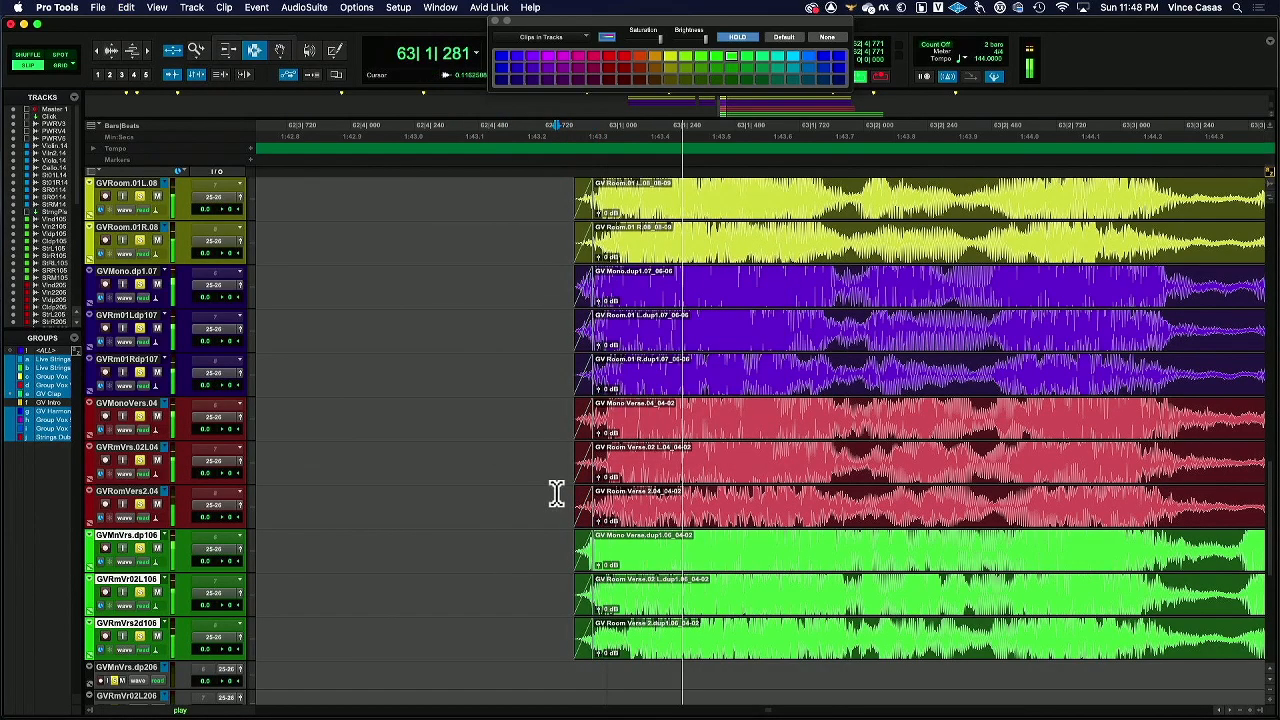
pyautogui.press('space')
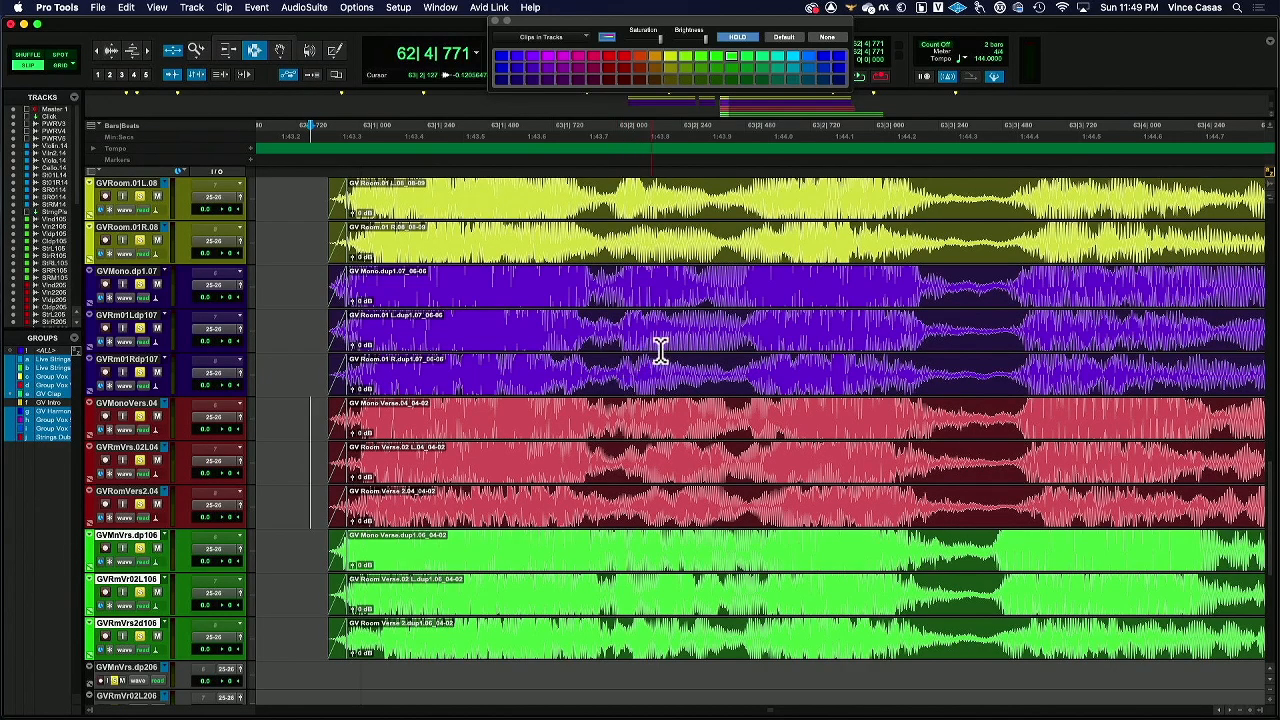
# Play back the four vocal groups repeatedly from 63|1|905 to check the note alignment within bar 63.
pyautogui.click(613, 338)
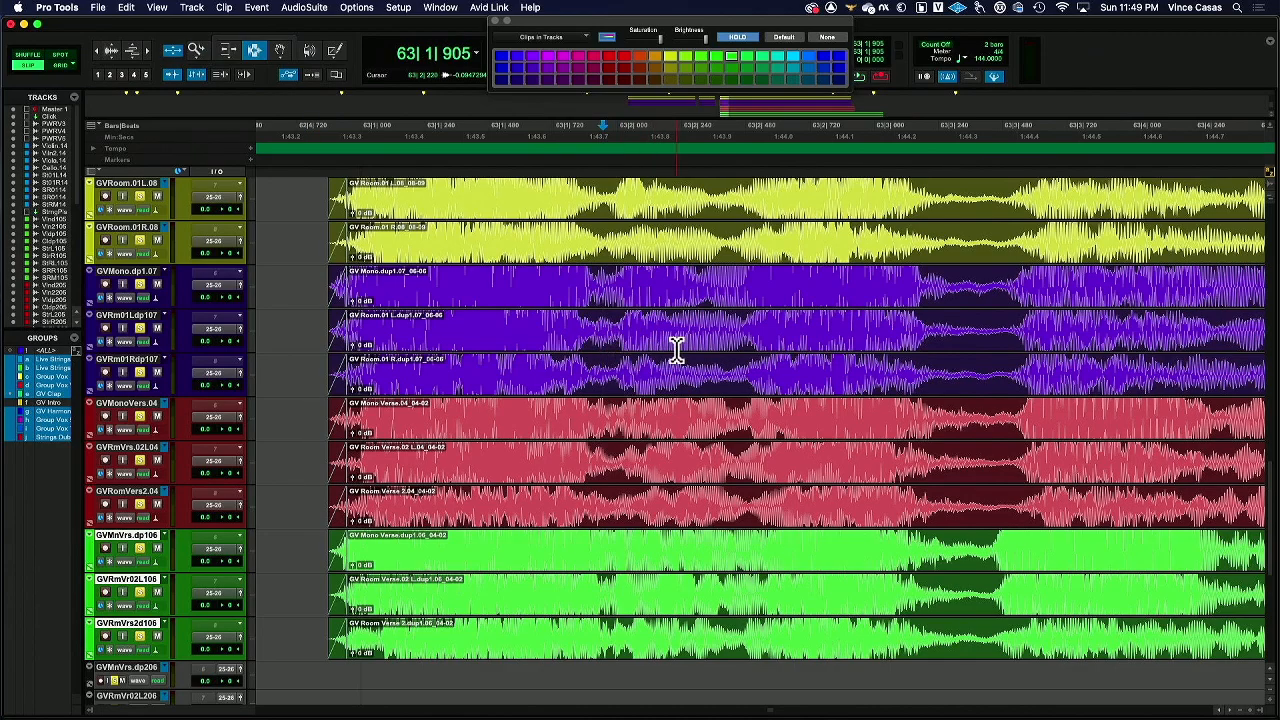
pyautogui.hscroll(3, 677, 351)
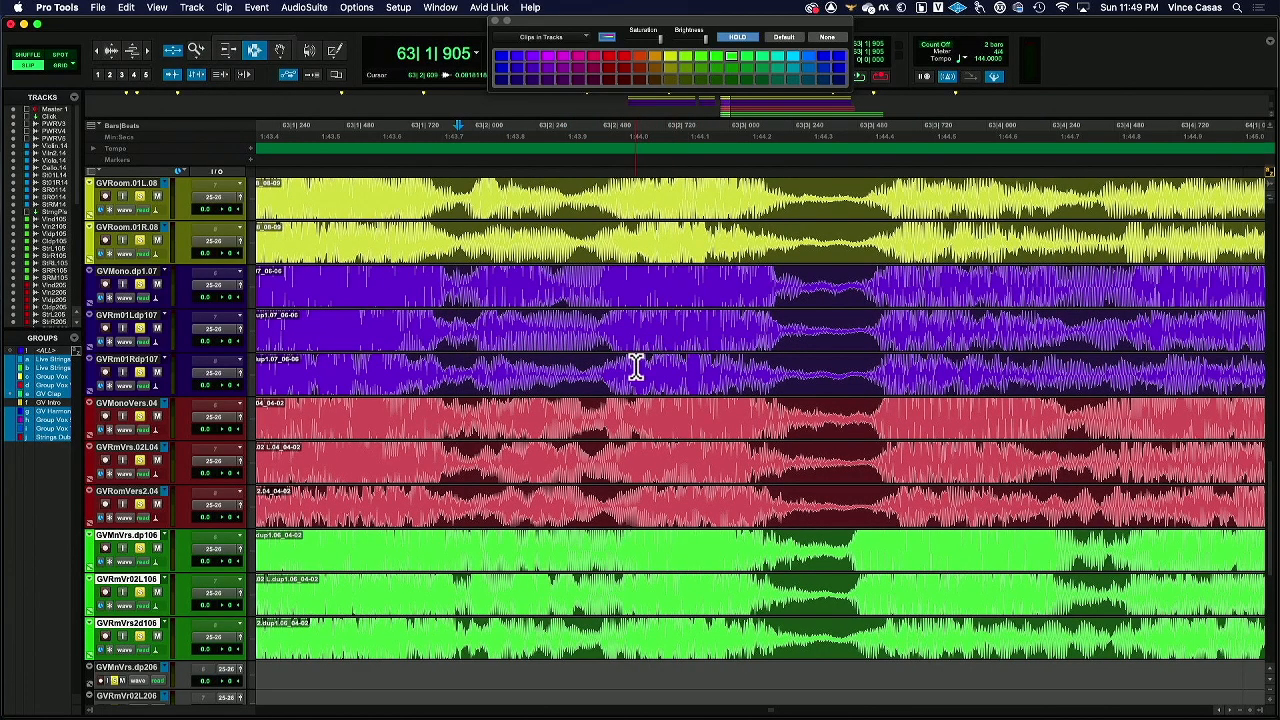
pyautogui.press('space')
pyautogui.press('space')
pyautogui.press('space')
pyautogui.press('space')
pyautogui.press('space')
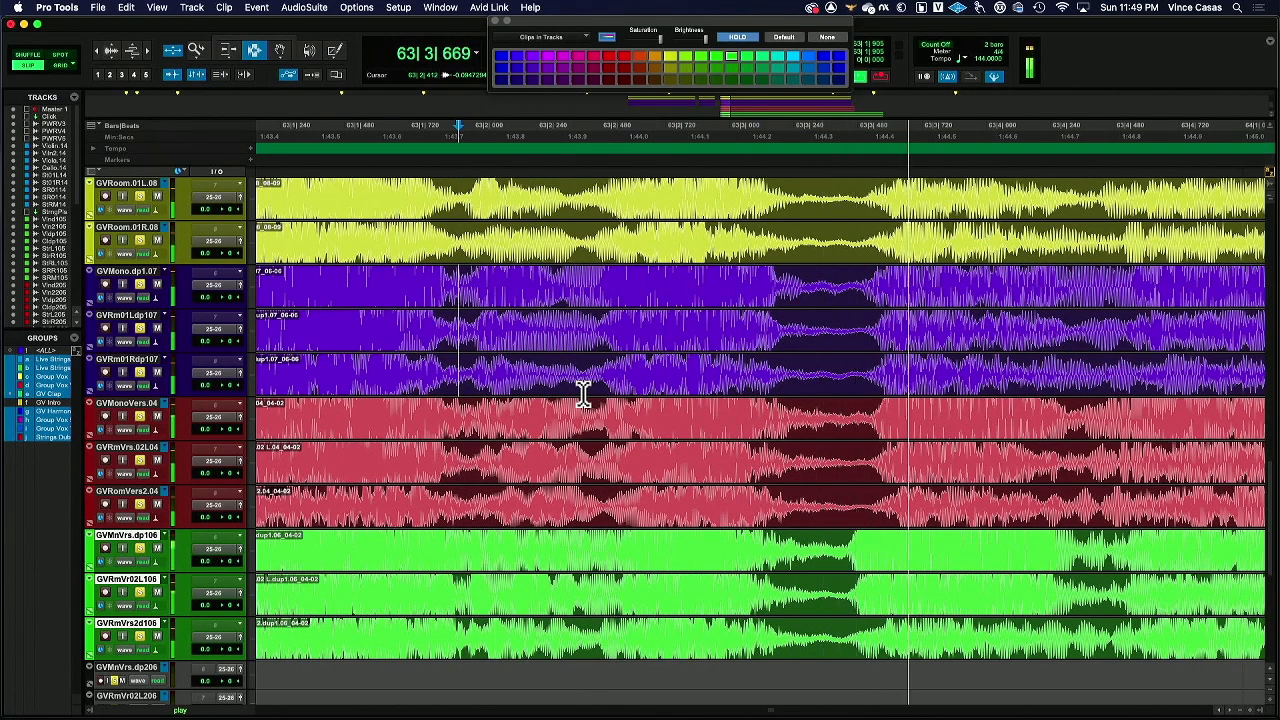
pyautogui.press('space')
pyautogui.press('space')
pyautogui.press('space')
# Audition the green note entry in beat 3 of bar 63 with all four groups from 63|3|439.
pyautogui.moveTo(781, 597); pyautogui.dragTo(828, 627)
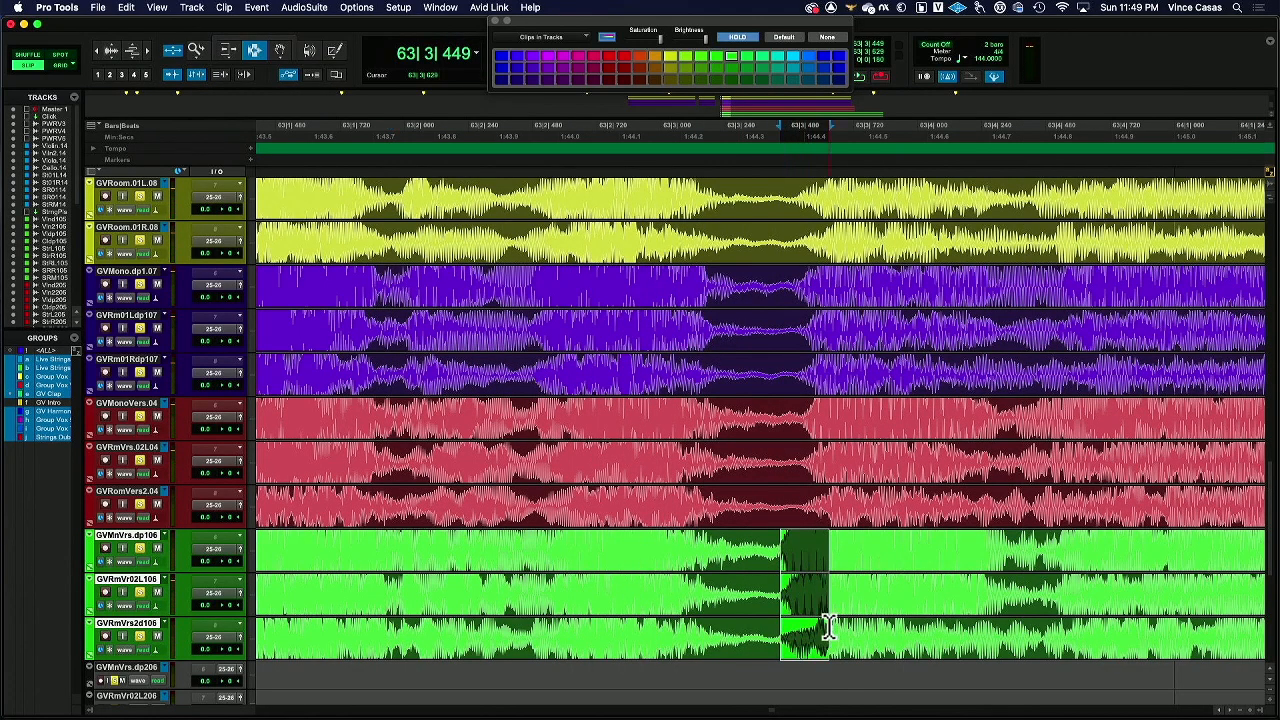
pyautogui.click(777, 574)
pyautogui.press('space')
pyautogui.press('space')
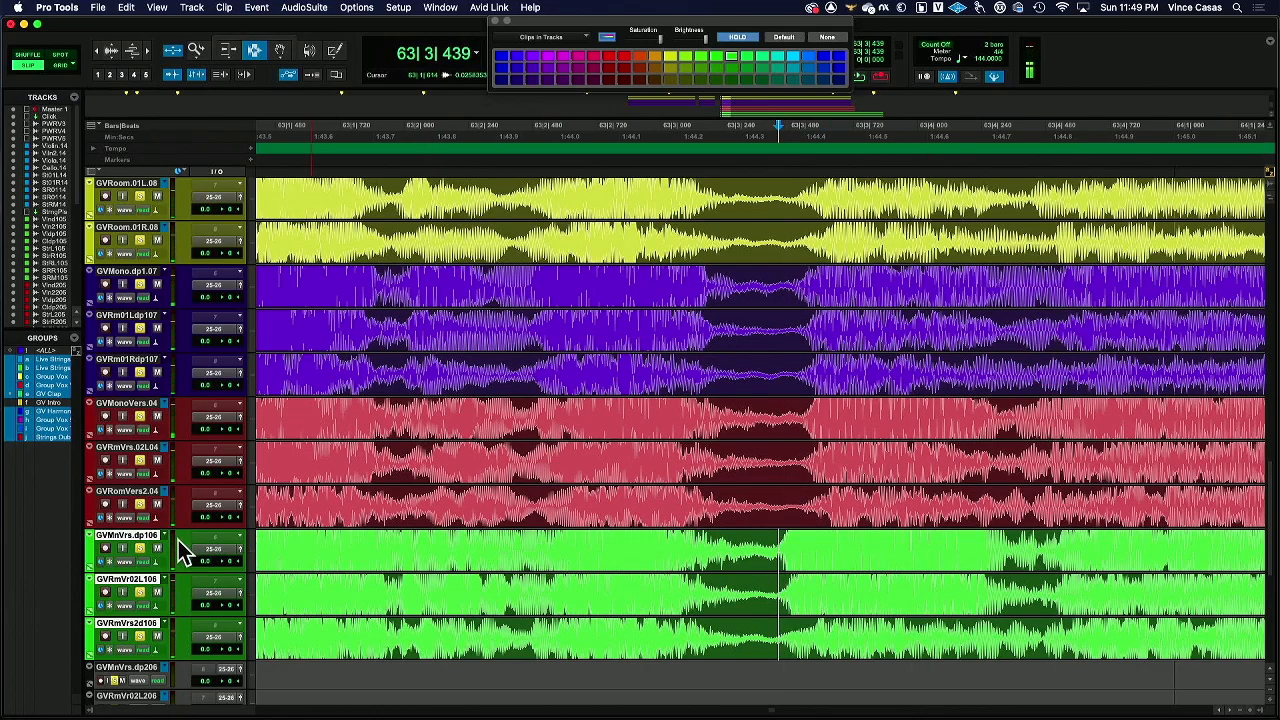
# Solo the green tracks and audition their note entry repeatedly from 63|3|439.
pyautogui.keyDown('alt'); pyautogui.click(139, 504); pyautogui.keyUp('alt')
pyautogui.keyDown('alt'); pyautogui.keyDown('shift'); pyautogui.click(139, 548); pyautogui.keyUp('shift'); pyautogui.keyUp('alt')
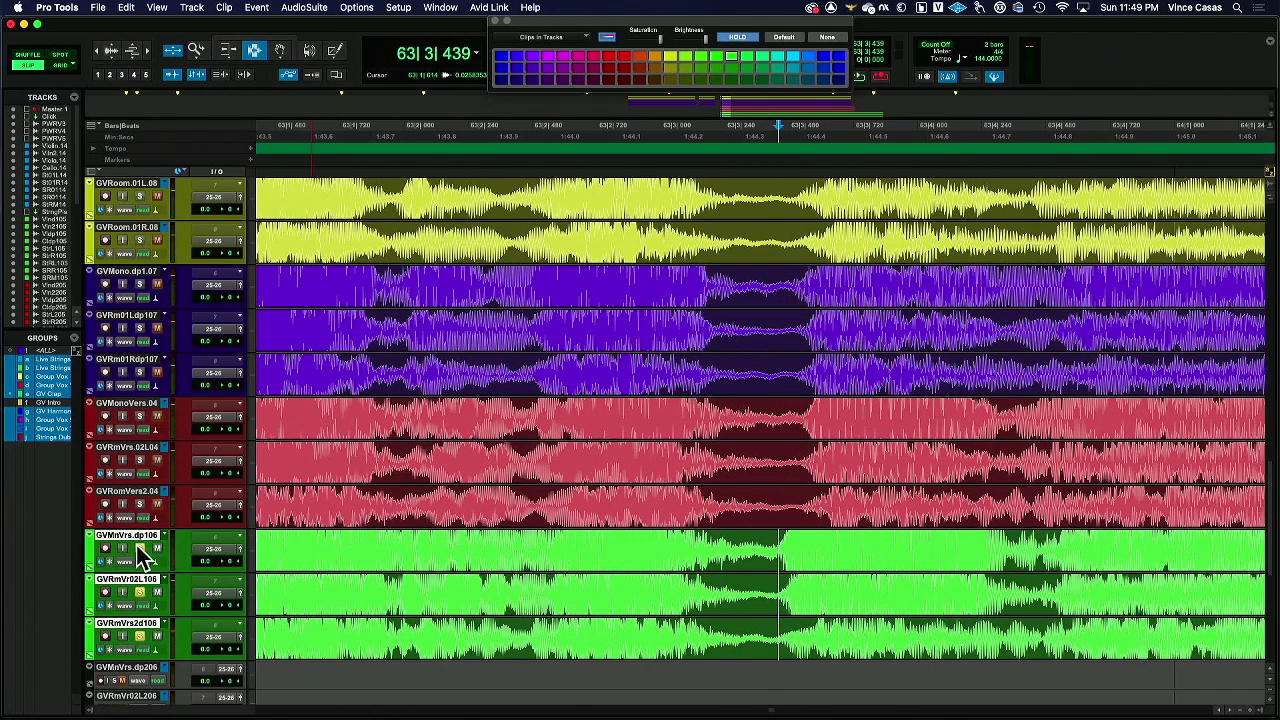
pyautogui.press('space')
pyautogui.press('space')
pyautogui.press('space')
pyautogui.press('space')
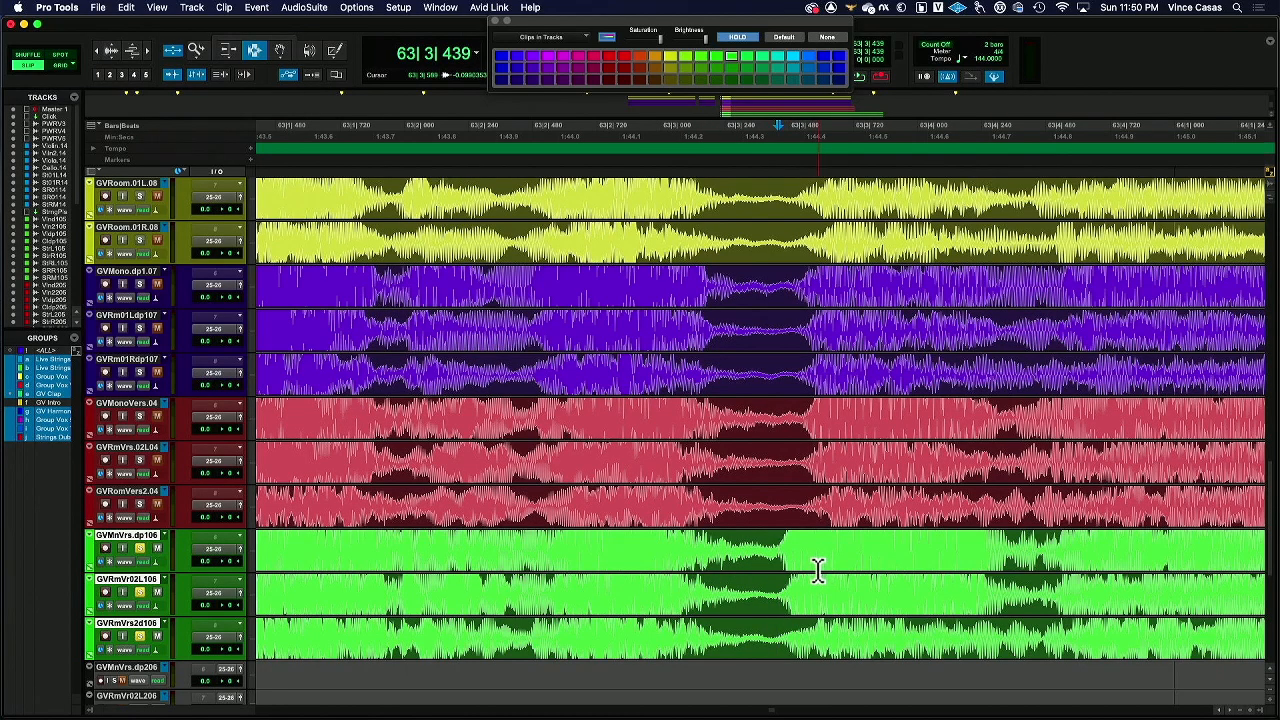
pyautogui.press('space')
pyautogui.press('space')
pyautogui.press('space')
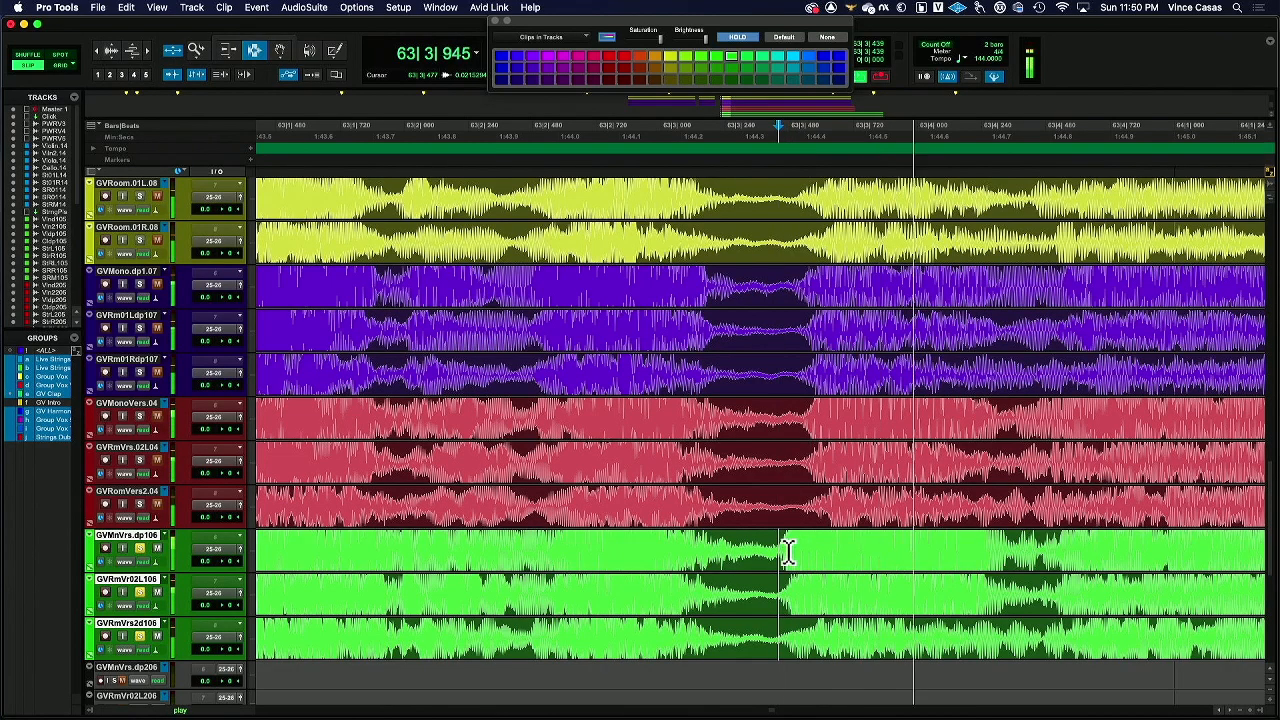
pyautogui.press('space')
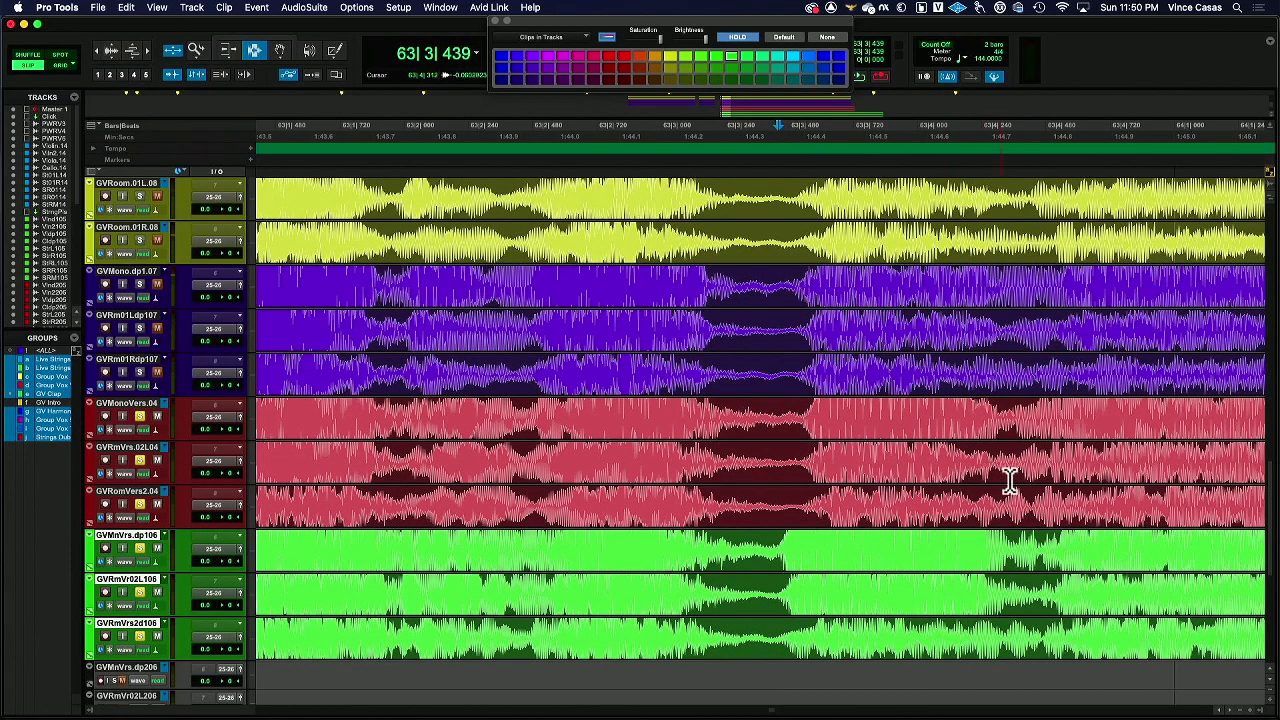
# Play back the red and green groups together from 63|3|439 to compare their note entries.
pyautogui.press('space')
pyautogui.press('space')
pyautogui.press('space')
pyautogui.press('space')
# Cut the start of the green note at 63|3|432 and paste it at 63|3|549 on all three green tracks.
pyautogui.moveTo(776, 562); pyautogui.dragTo(841, 614)
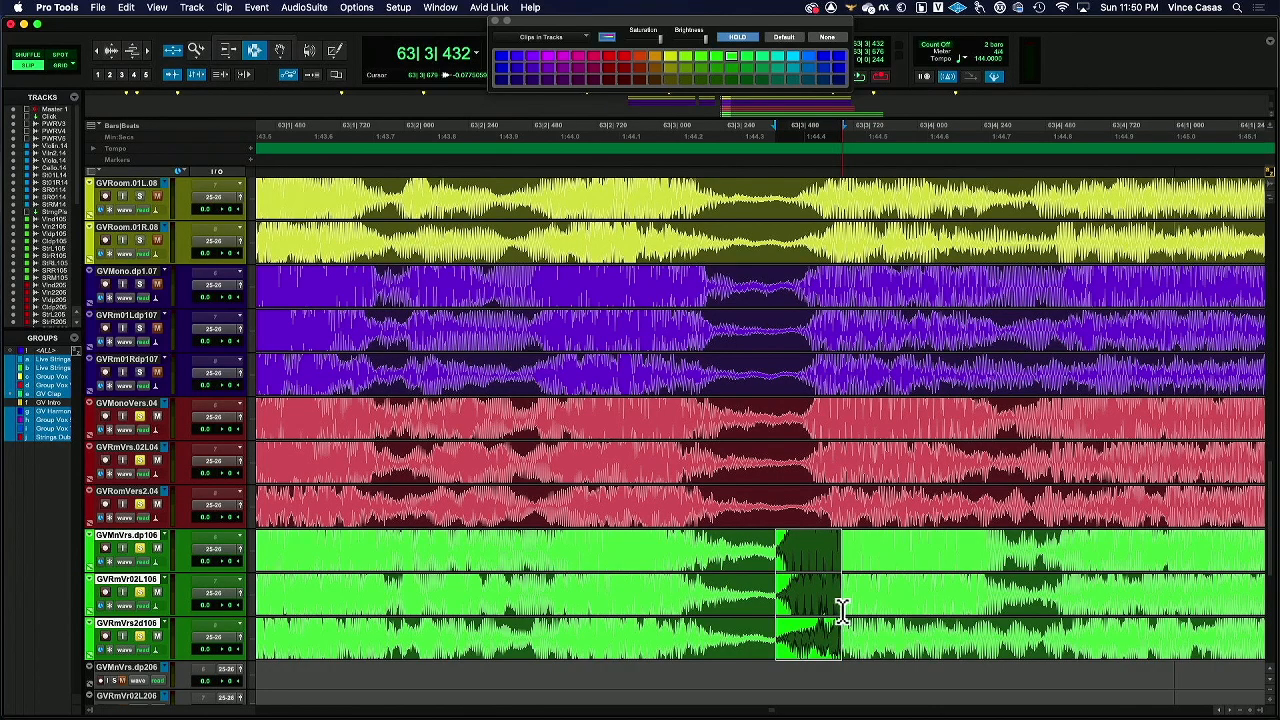
pyautogui.press('super+x')
pyautogui.click(809, 550)
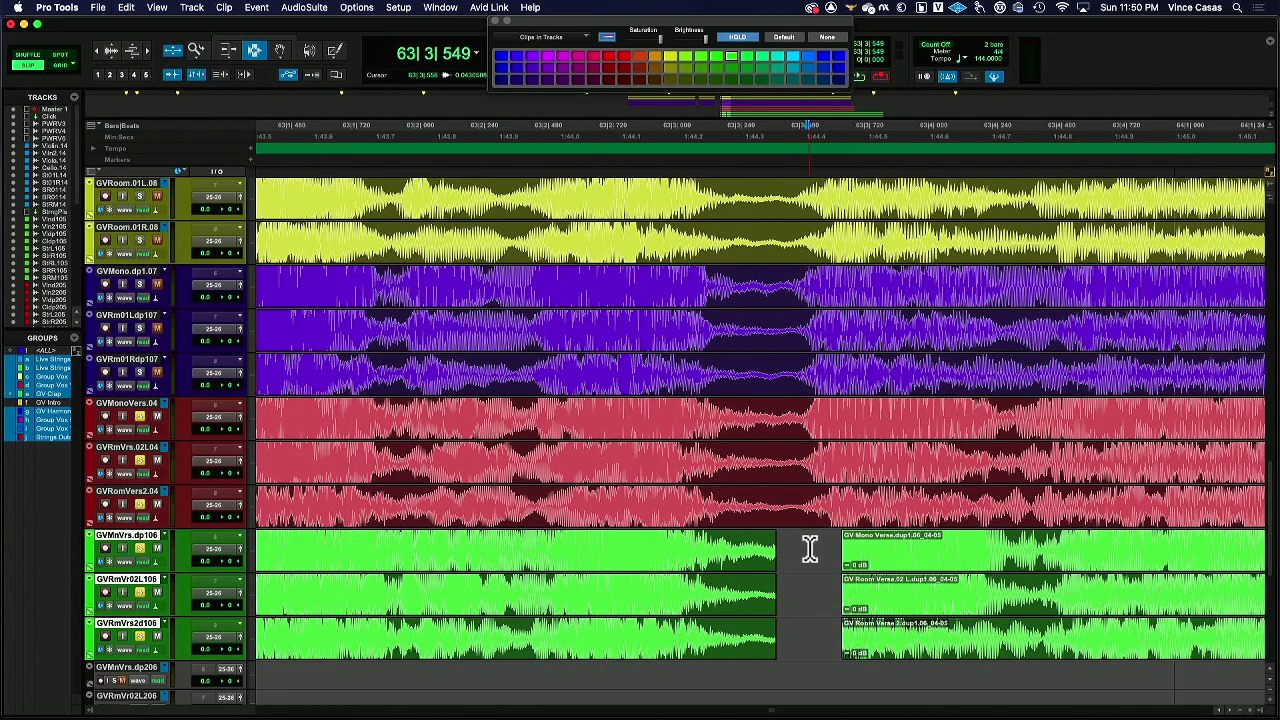
pyautogui.press('super+v')
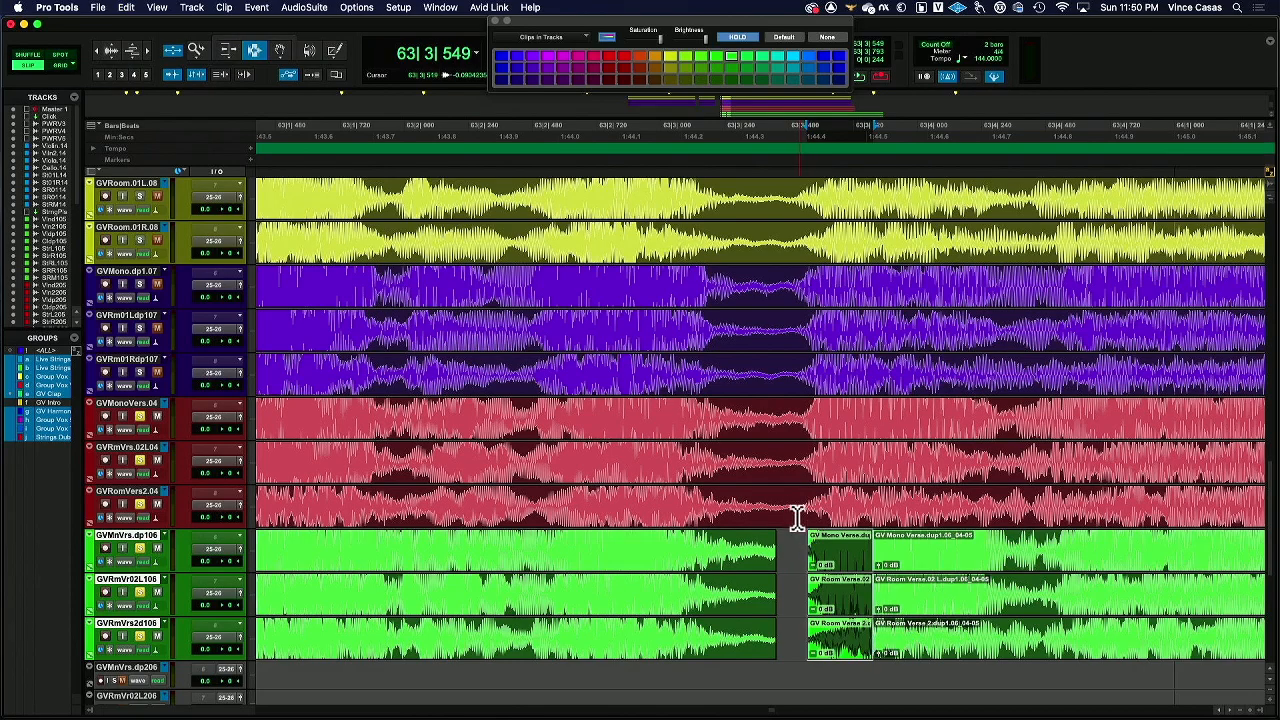
# Try moving the pasted green clips earlier to 63|3|494, and undo the move.
pyautogui.click(280, 50)
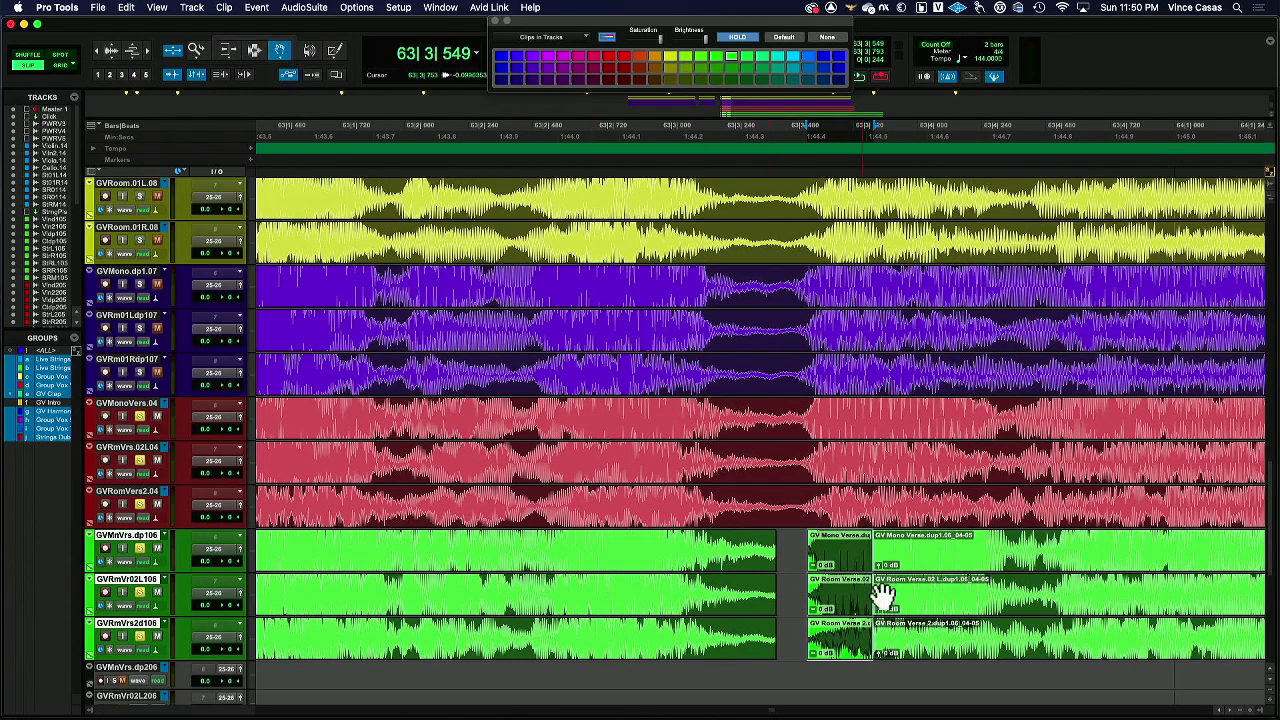
pyautogui.moveTo(850, 590); pyautogui.dragTo(835, 590)
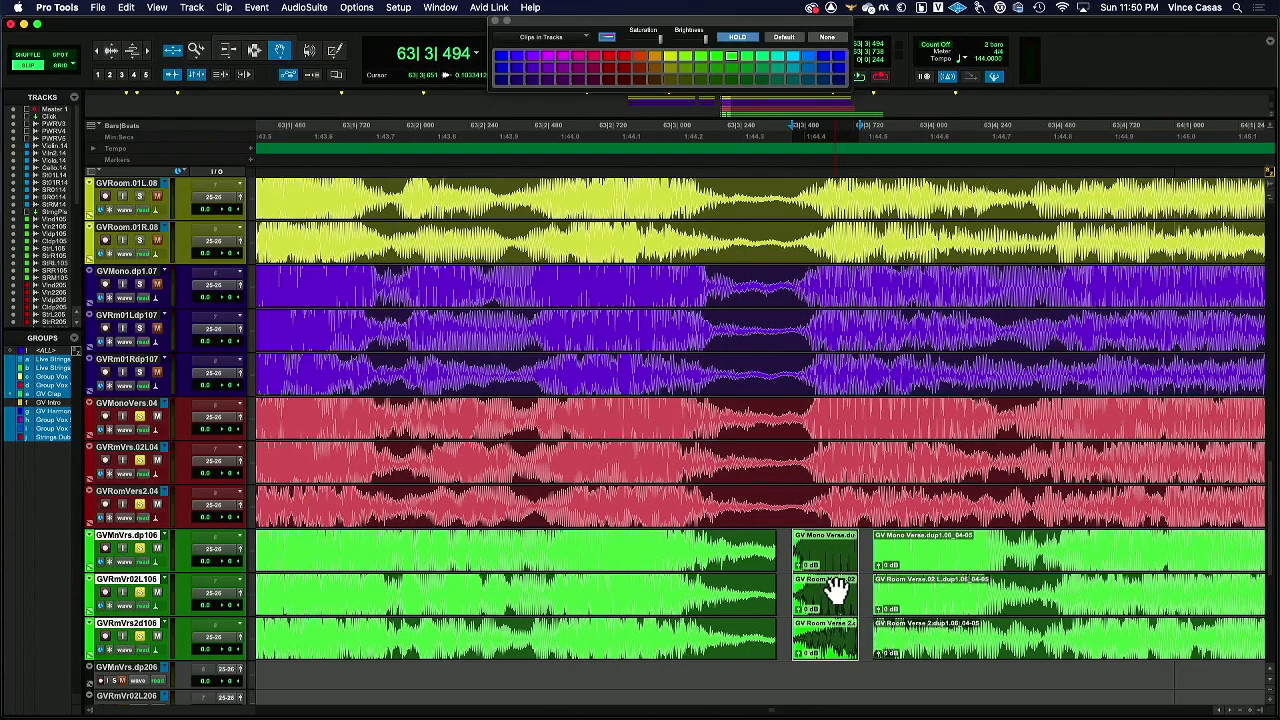
pyautogui.press('super+z')
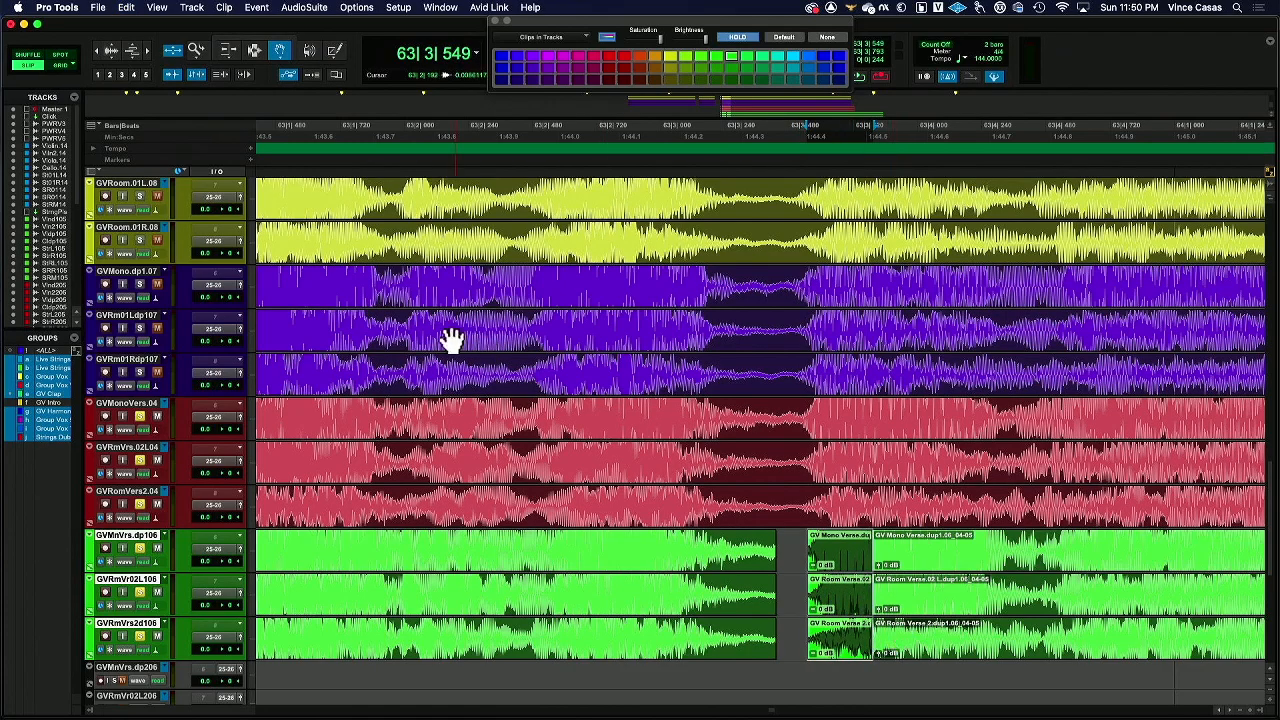
# Audition the repositioned green note entry from 63|3|524 and the join between the pasted clips and the following ones.
pyautogui.click(229, 51)
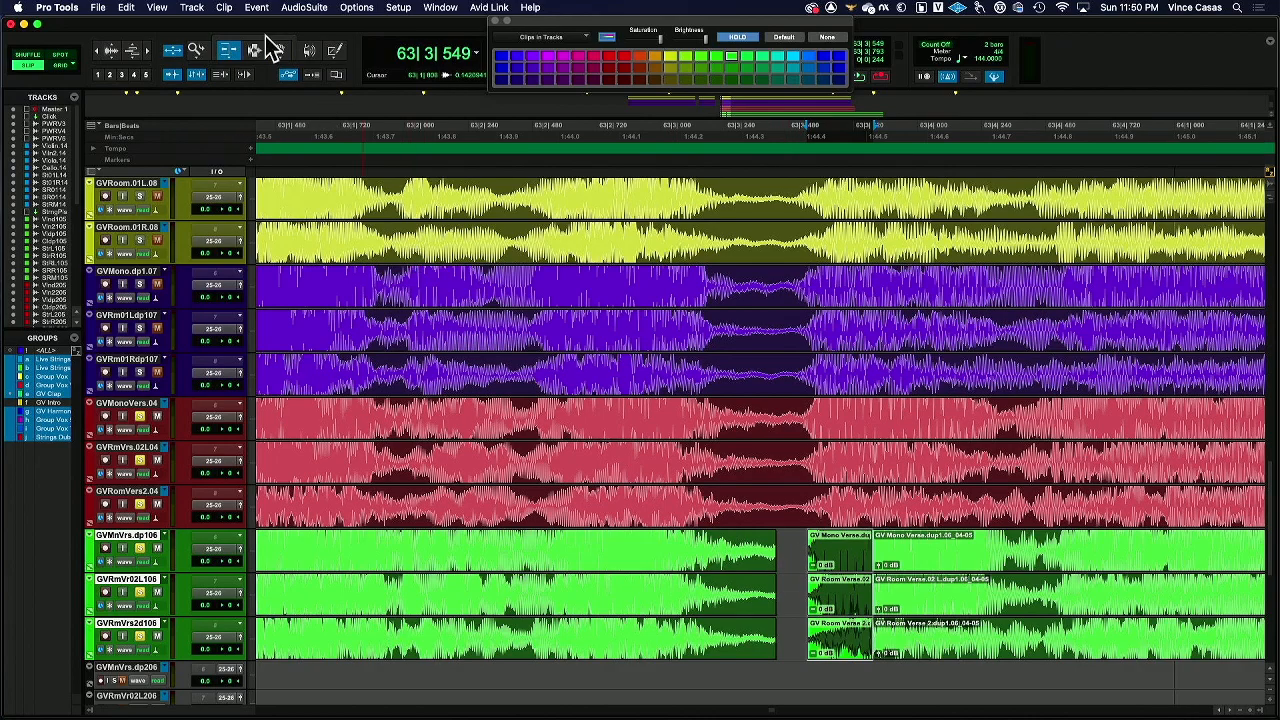
pyautogui.click(800, 562)
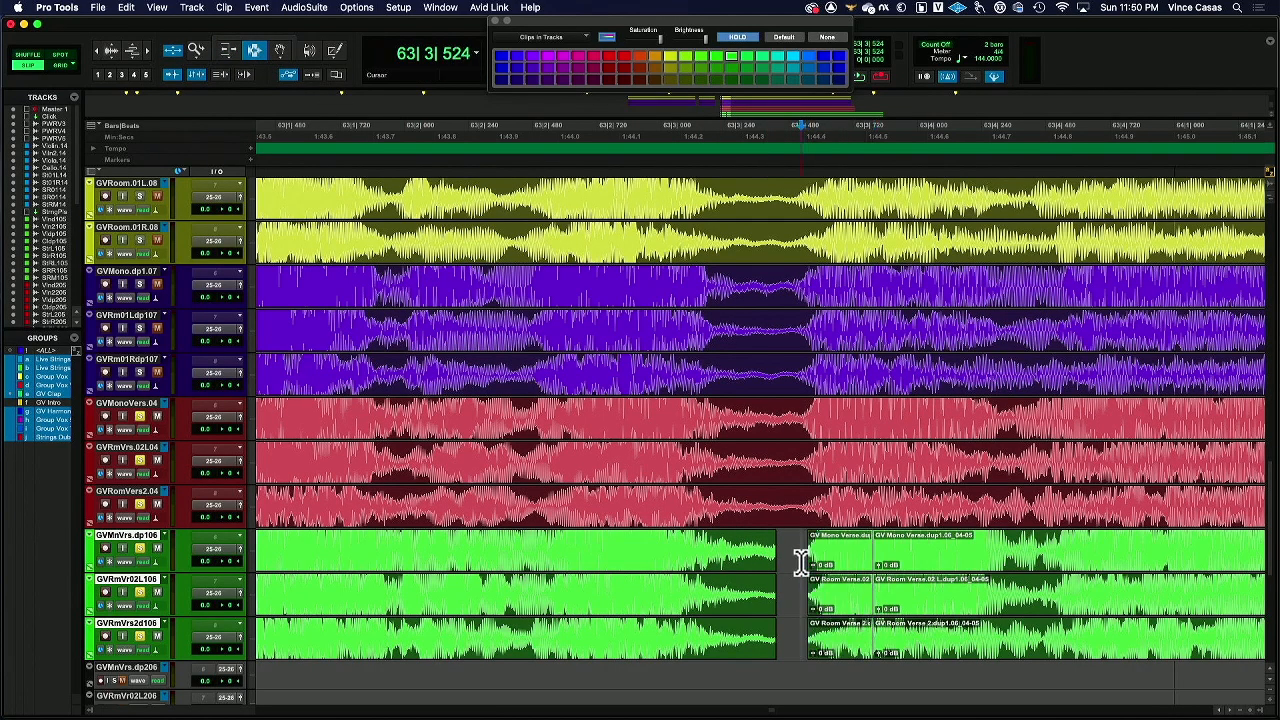
pyautogui.press('space')
pyautogui.click(803, 562)
pyautogui.click(822, 567)
pyautogui.press('space')
pyautogui.click(873, 566)
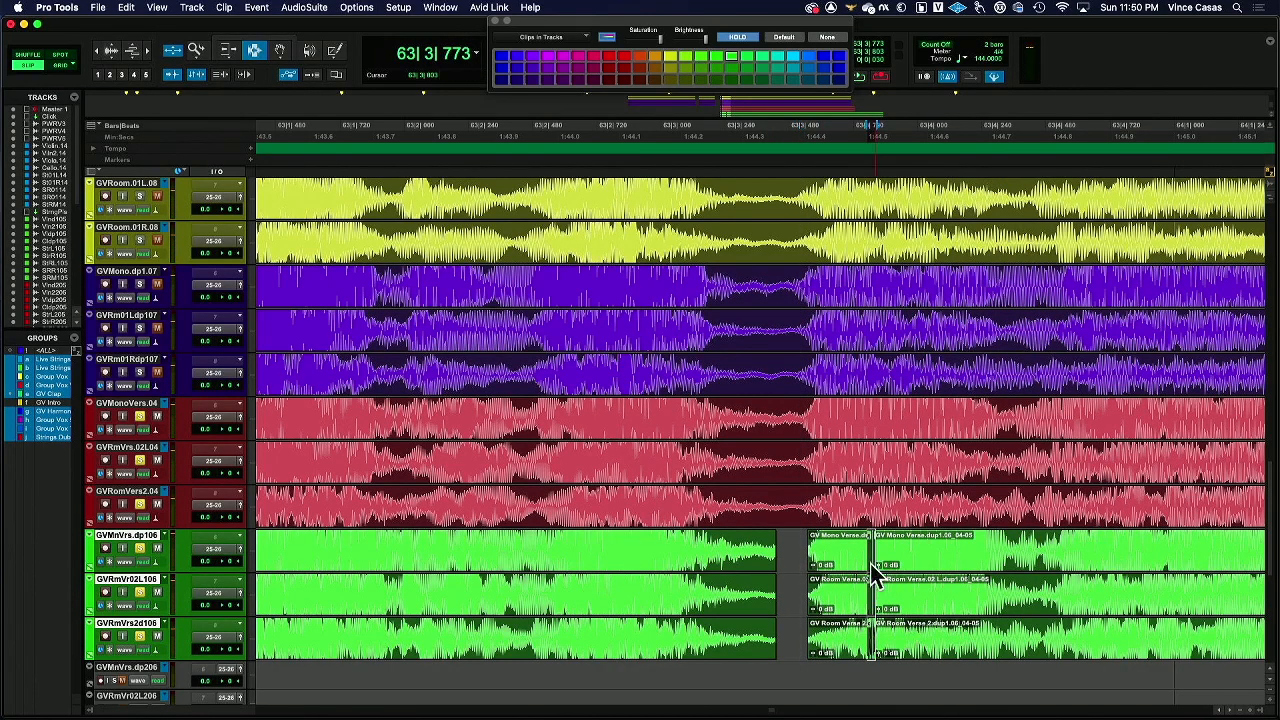
pyautogui.click(797, 562)
pyautogui.press('space')
pyautogui.press('space')
# Crossfade the join between the pasted and following clips on the three green tracks, and audition it from 63|3|514.
pyautogui.click(877, 568)
pyautogui.press('super+f')
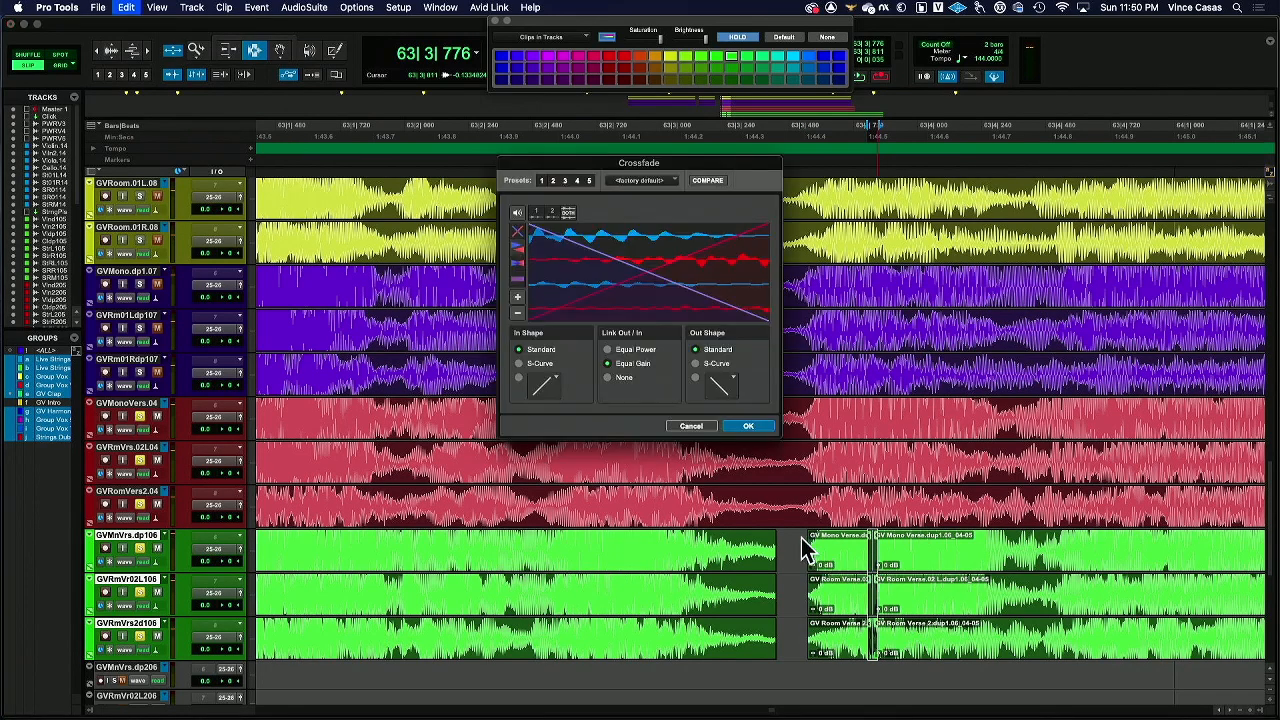
pyautogui.click(745, 427)
pyautogui.click(798, 578)
pyautogui.press('space')
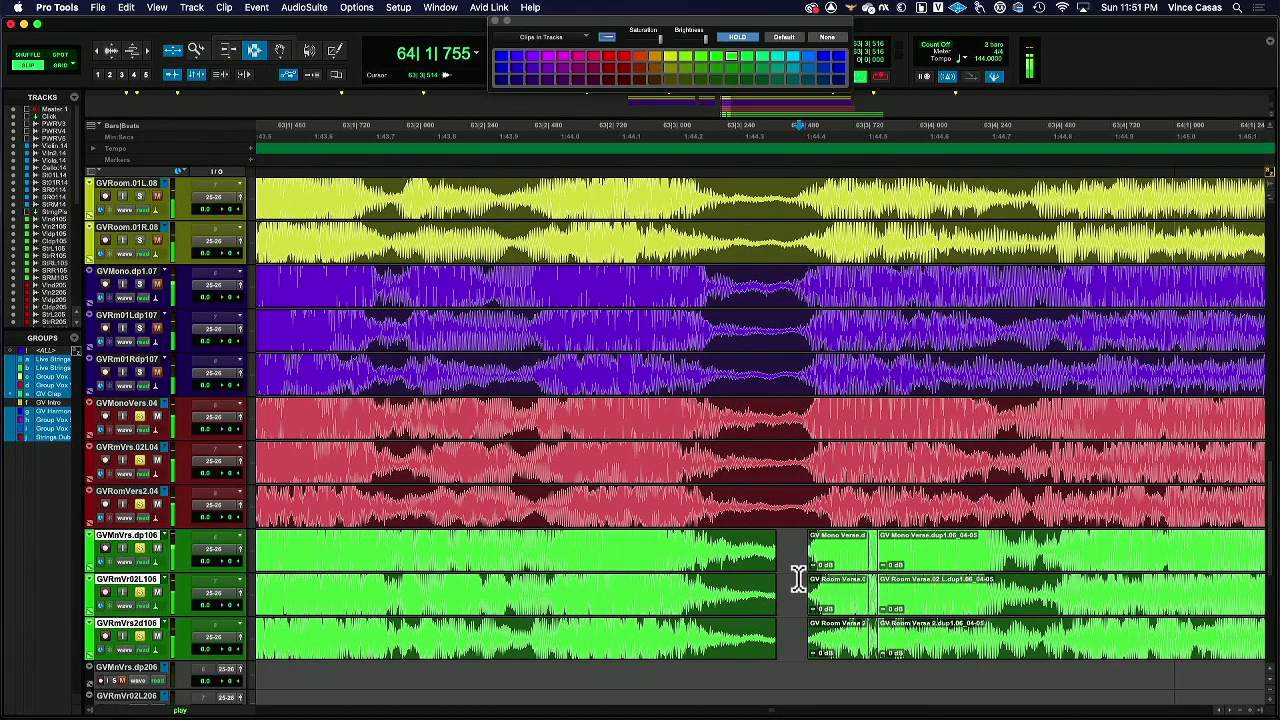
pyautogui.press('space')
pyautogui.press('space')
pyautogui.press('space')
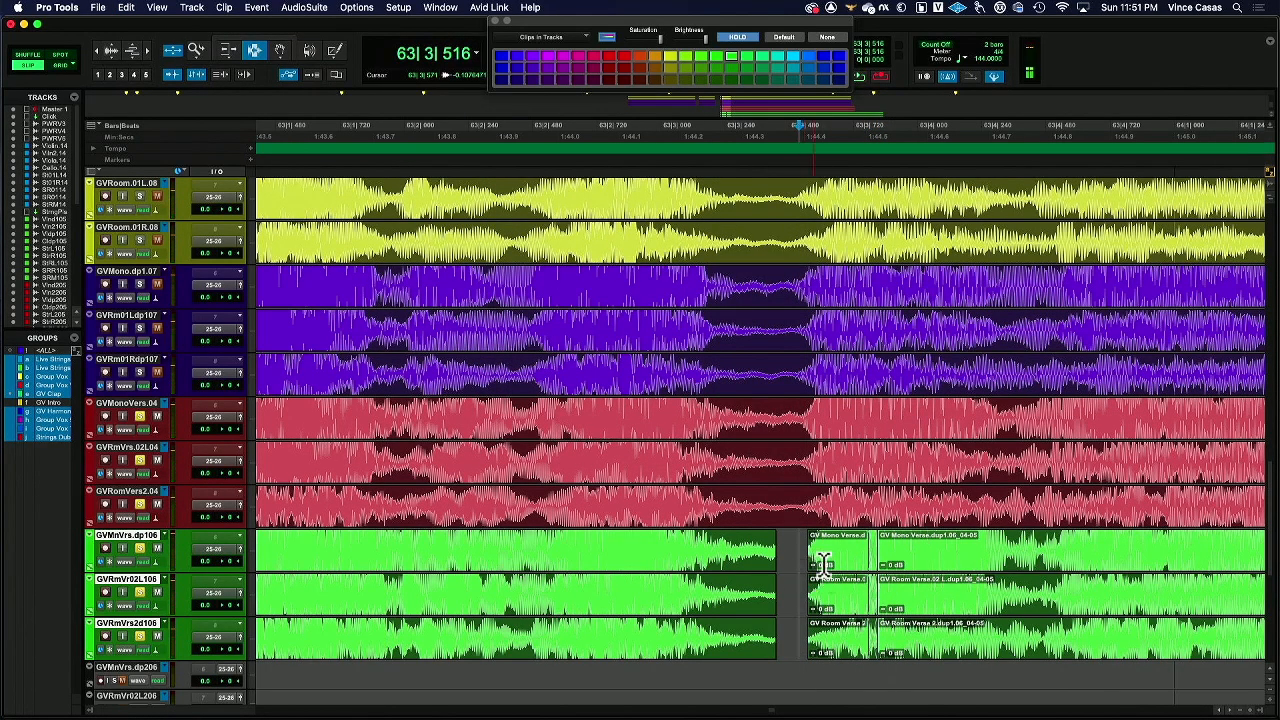
# Fade out the ends of the green clips before the gap, starting at 63|3|372.
pyautogui.moveTo(778, 564); pyautogui.dragTo(759, 572)
pyautogui.press('super+f')
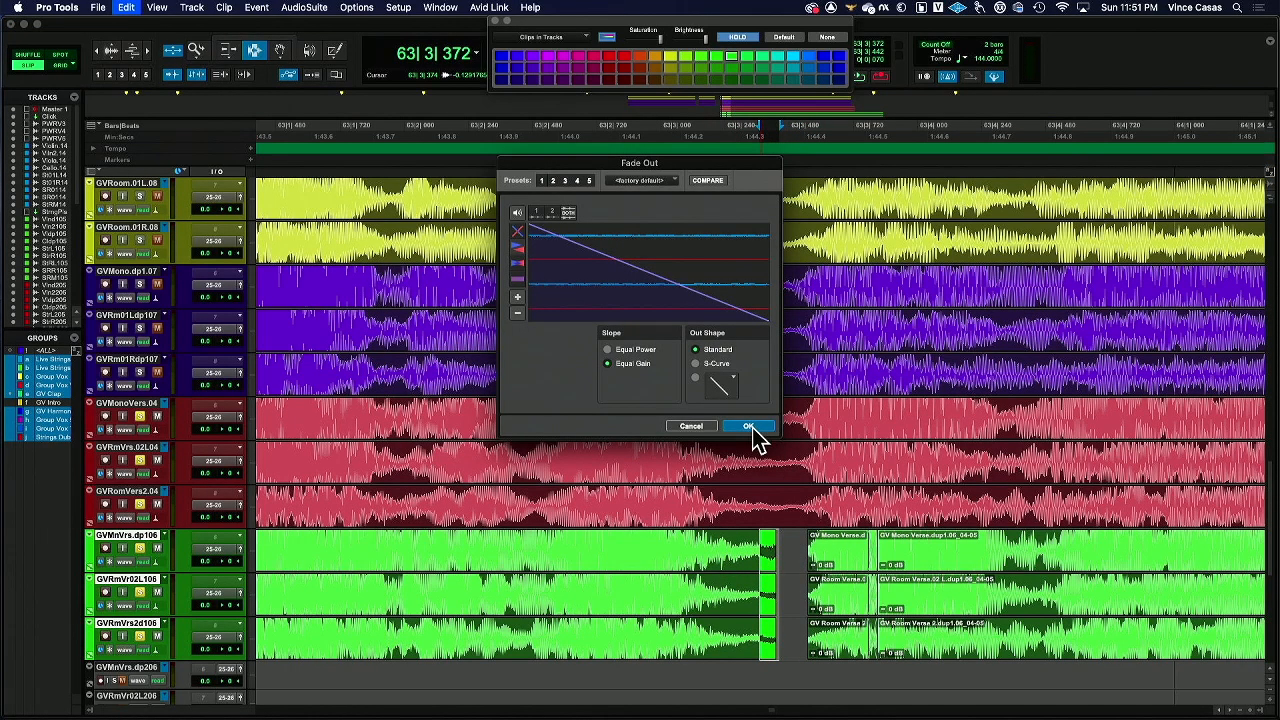
pyautogui.click(750, 426)
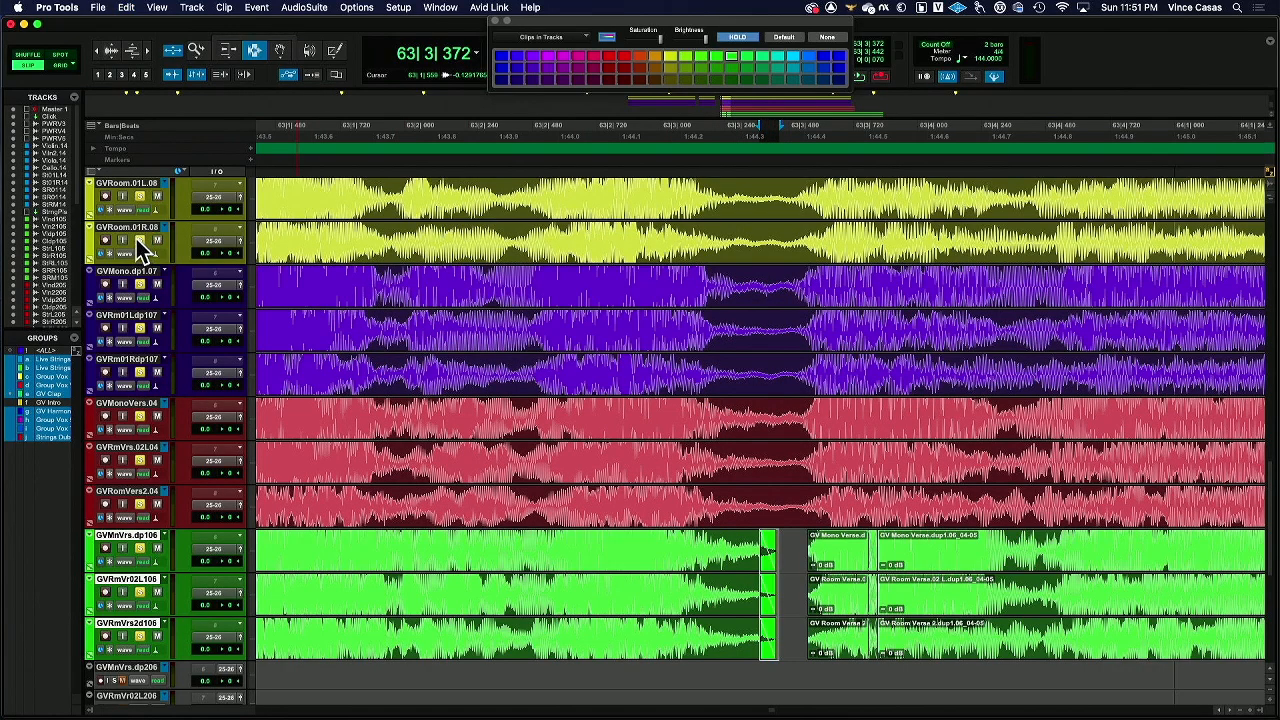
# Audition the note entry from 63|3|511 with the other groups, toggling solo on the yellow and purple tracks to compare them.
pyautogui.click(797, 488)
pyautogui.press('space')
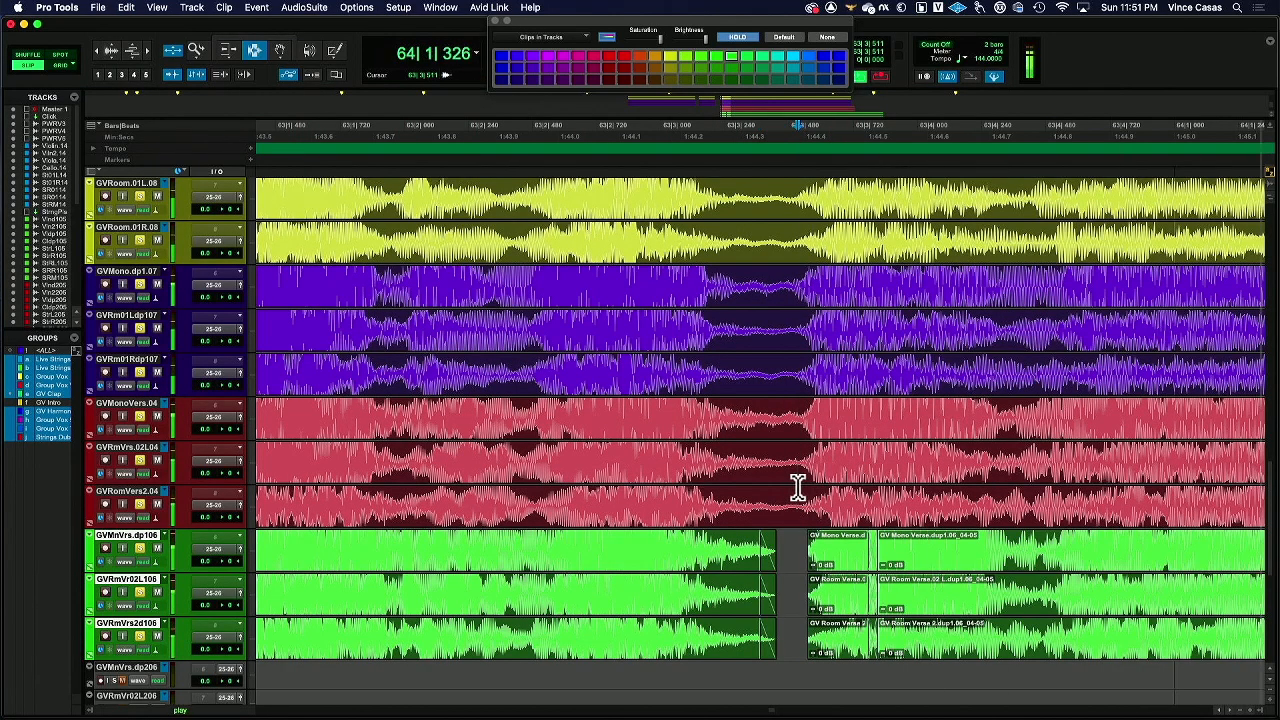
pyautogui.press('space')
pyautogui.press('space')
pyautogui.press('space')
pyautogui.press('space')
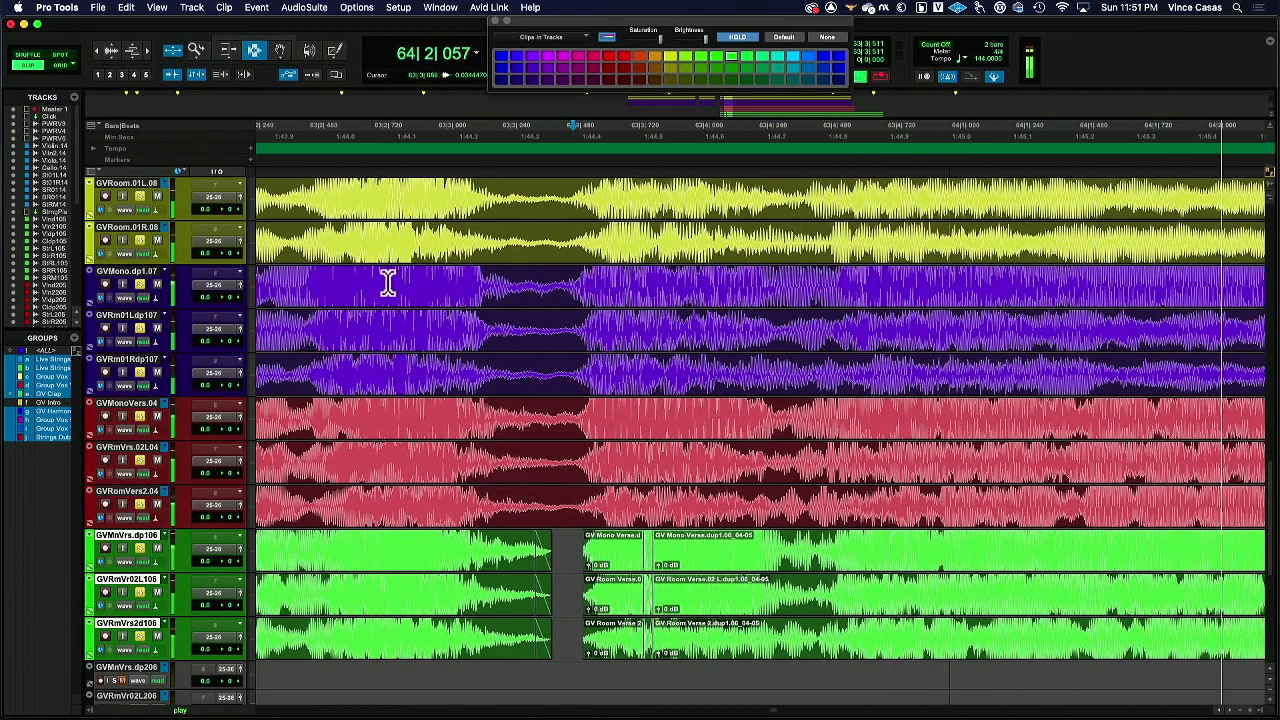
pyautogui.press('space')
pyautogui.click(140, 198)
pyautogui.click(140, 285)
pyautogui.press('space')
pyautogui.click(141, 284)
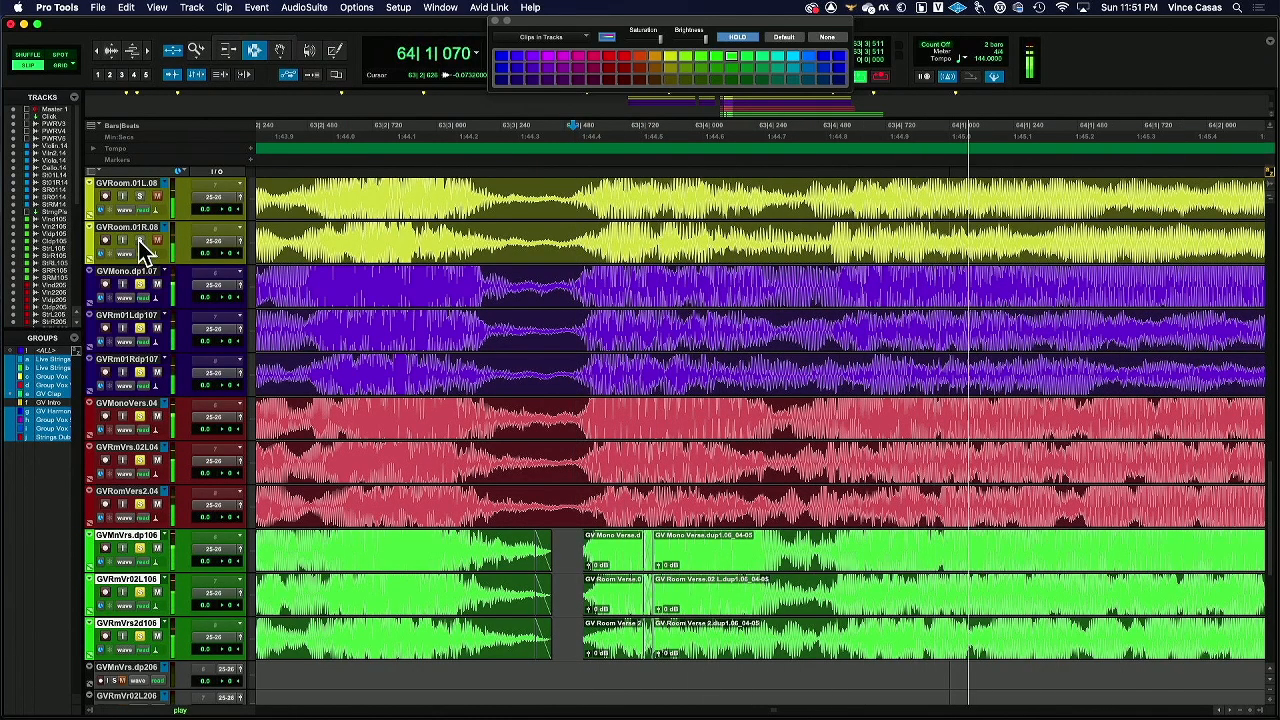
# Examine the yellow group's note entry and play it back repeatedly from 63|3|489.
pyautogui.scroll(2, 420, 368)
pyautogui.moveTo(583, 316); pyautogui.dragTo(676, 334)
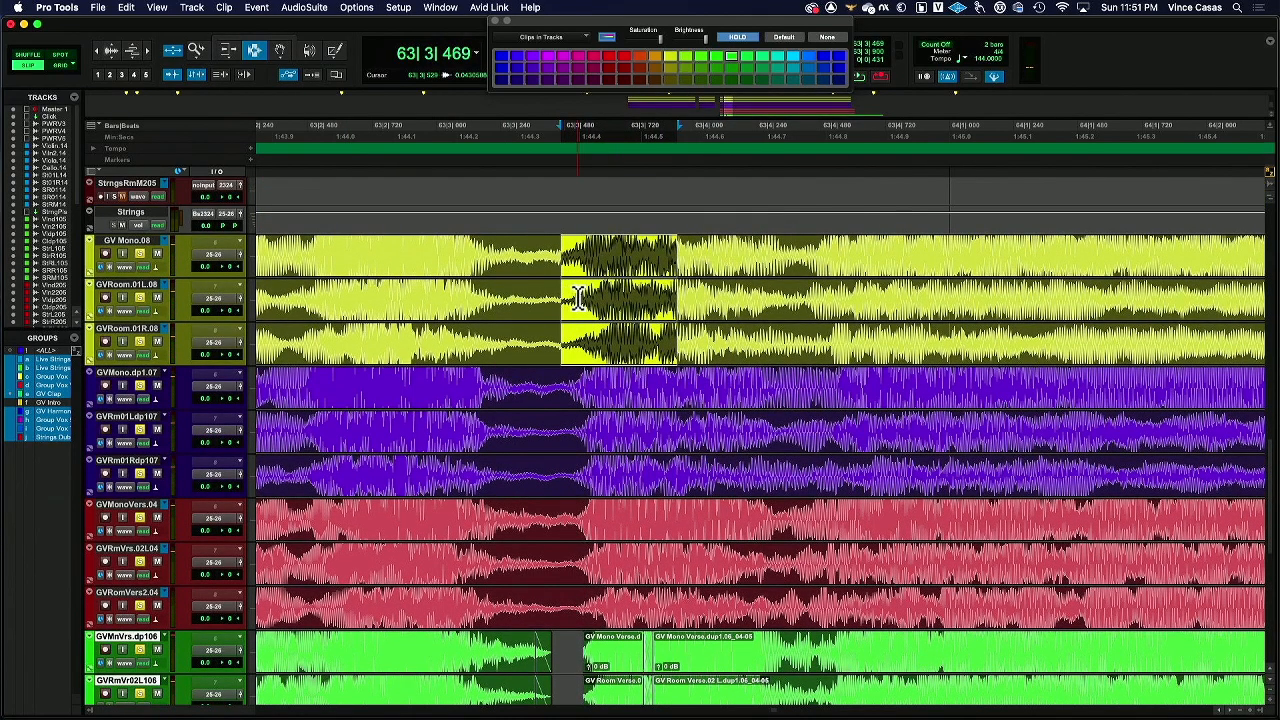
pyautogui.moveTo(577, 296); pyautogui.dragTo(615, 326)
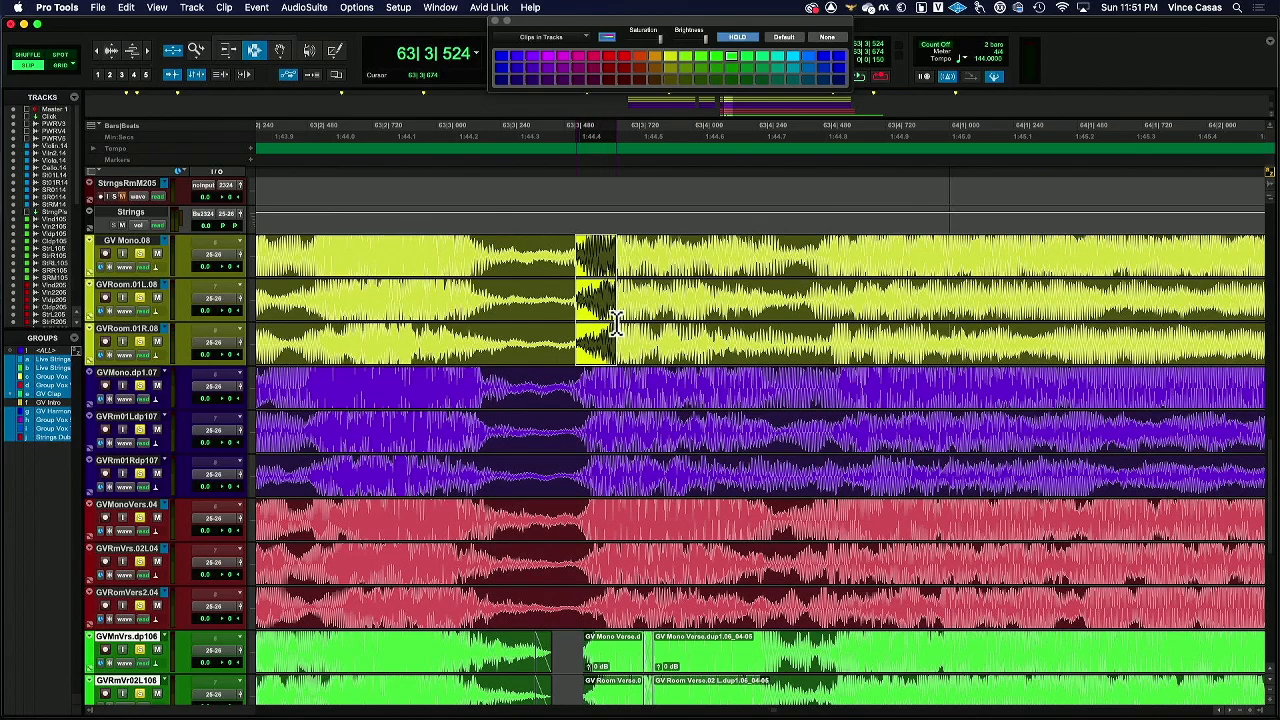
pyautogui.click(566, 290)
pyautogui.press('space')
pyautogui.press('space')
pyautogui.press('space')
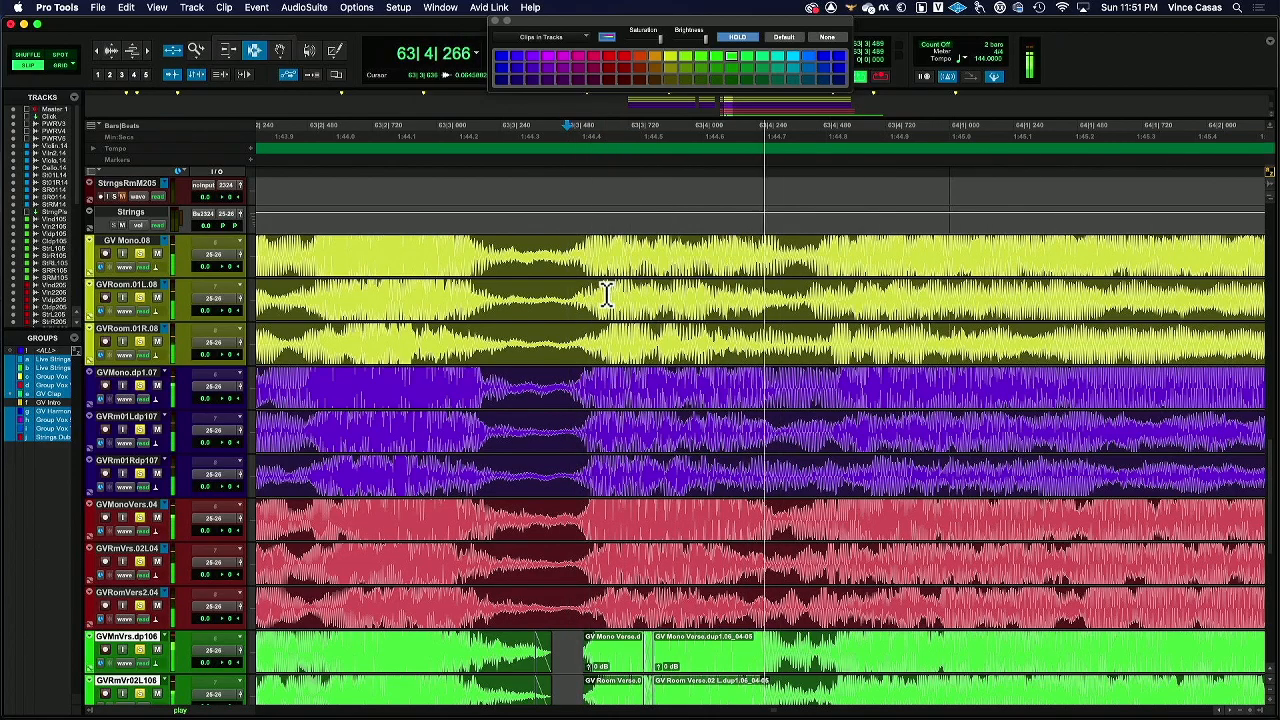
pyautogui.press('space')
pyautogui.press('space')
pyautogui.press('space')
pyautogui.press('space')
# Copy the yellow audio from 63|3|856 to 63|4|385, paste it at 63|3|766, and audition it from 63|3|454.
pyautogui.moveTo(622, 277); pyautogui.dragTo(767, 306)
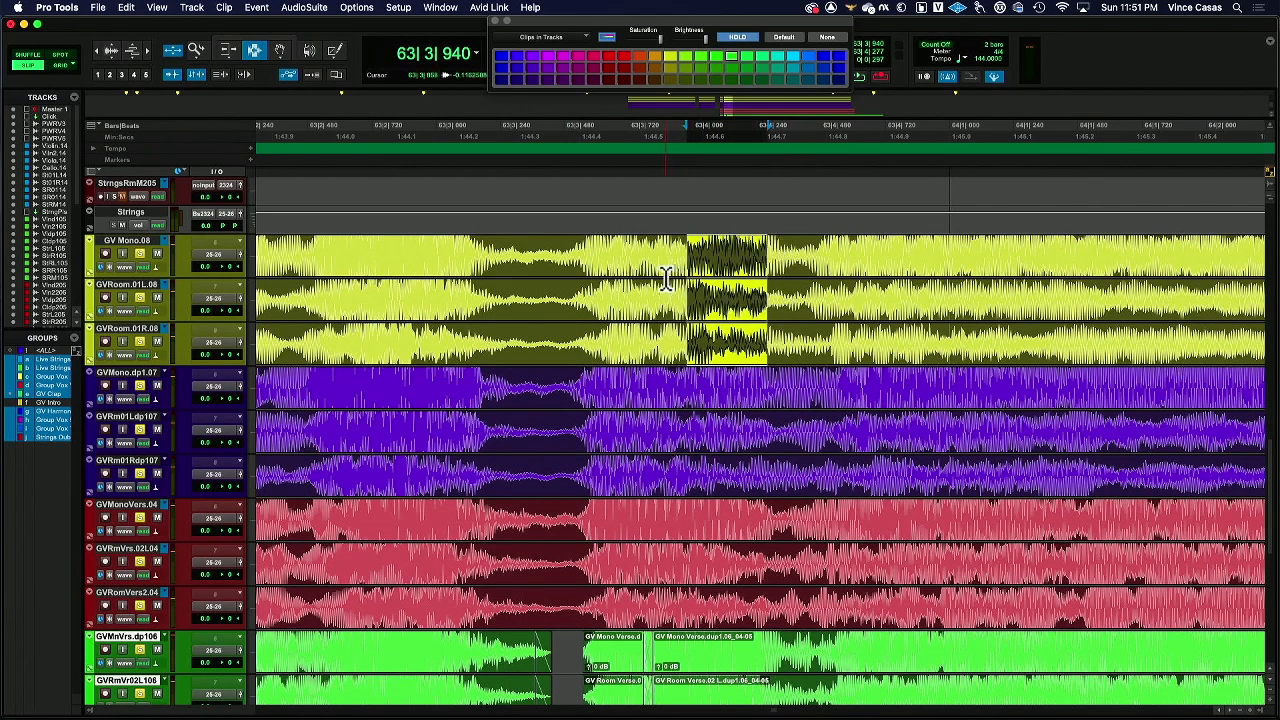
pyautogui.moveTo(666, 277); pyautogui.dragTo(797, 310)
pyautogui.press('space')
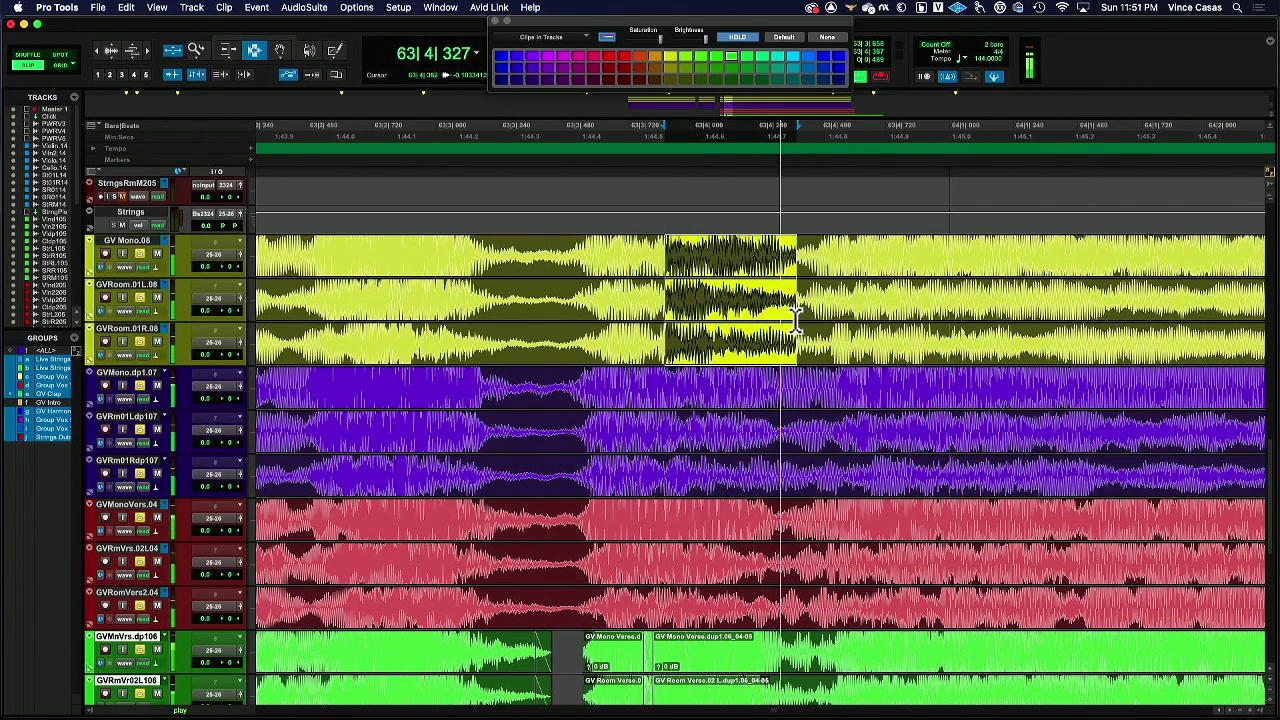
pyautogui.click(641, 292)
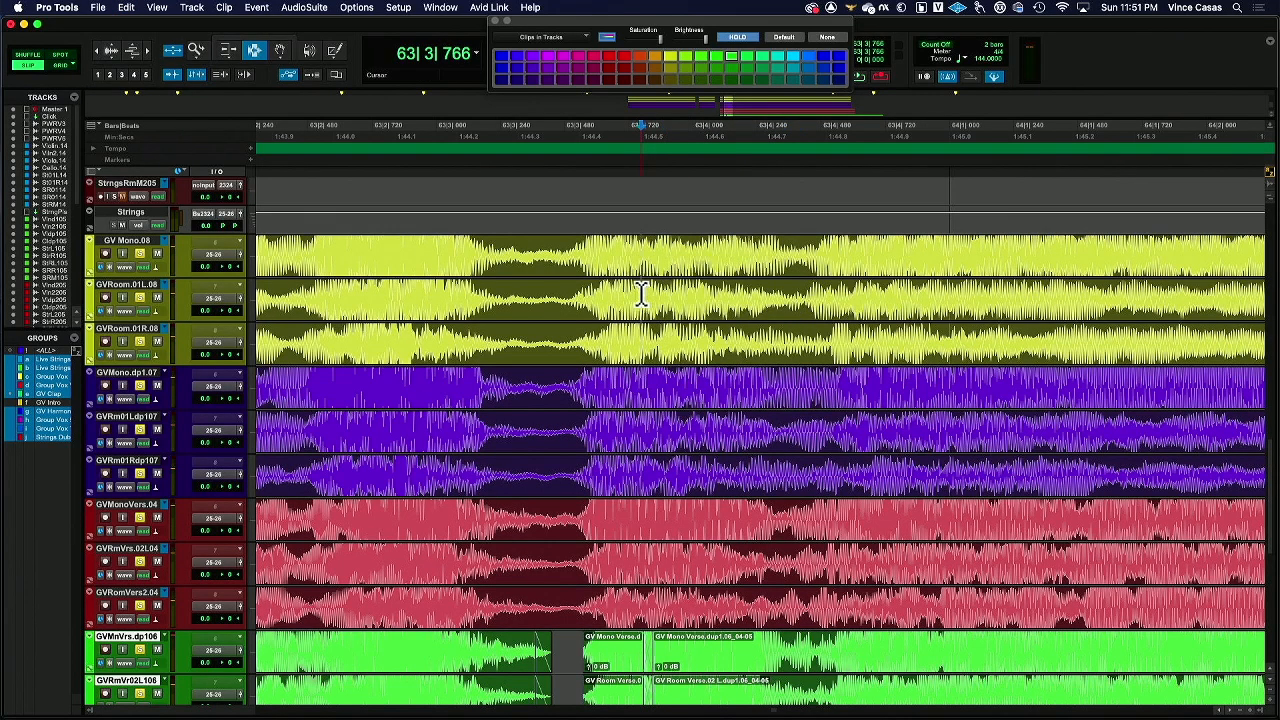
pyautogui.press('super+v')
pyautogui.click(561, 296)
pyautogui.press('space')
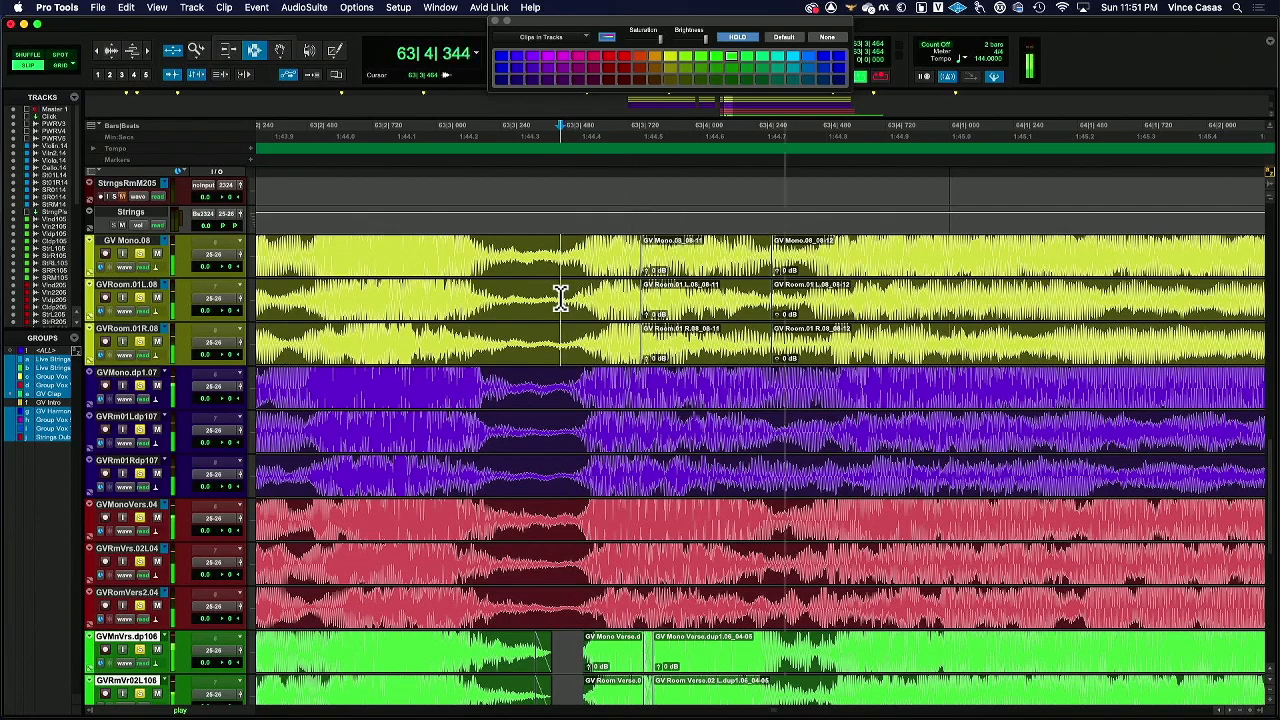
# Crossfade both edges of the pasted yellow clips by fading the selection from 63|3|738 to 63|4|359.
pyautogui.moveTo(636, 296); pyautogui.dragTo(791, 305)
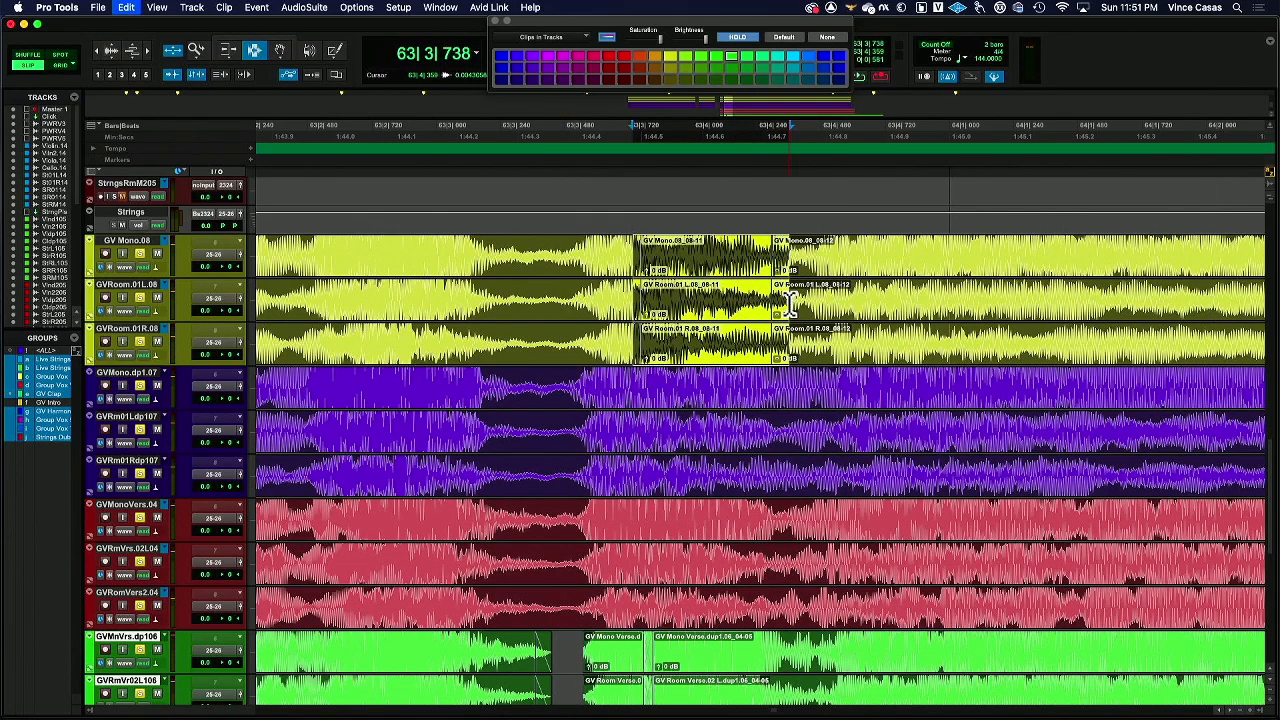
pyautogui.press('super+f')
pyautogui.press('Return')
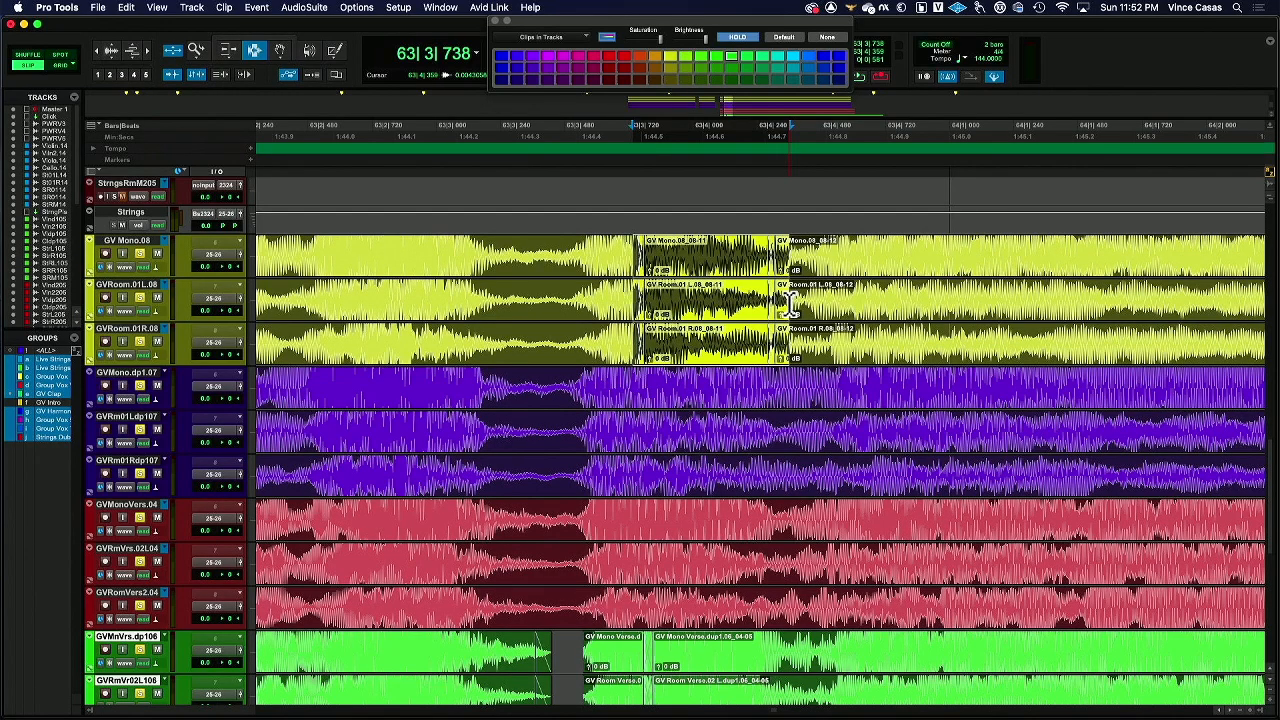
# Play back all groups from 63|3|482 to check the yellow edit and the end of the phrase.
pyautogui.click(565, 272)
pyautogui.press('space')
pyautogui.press('space')
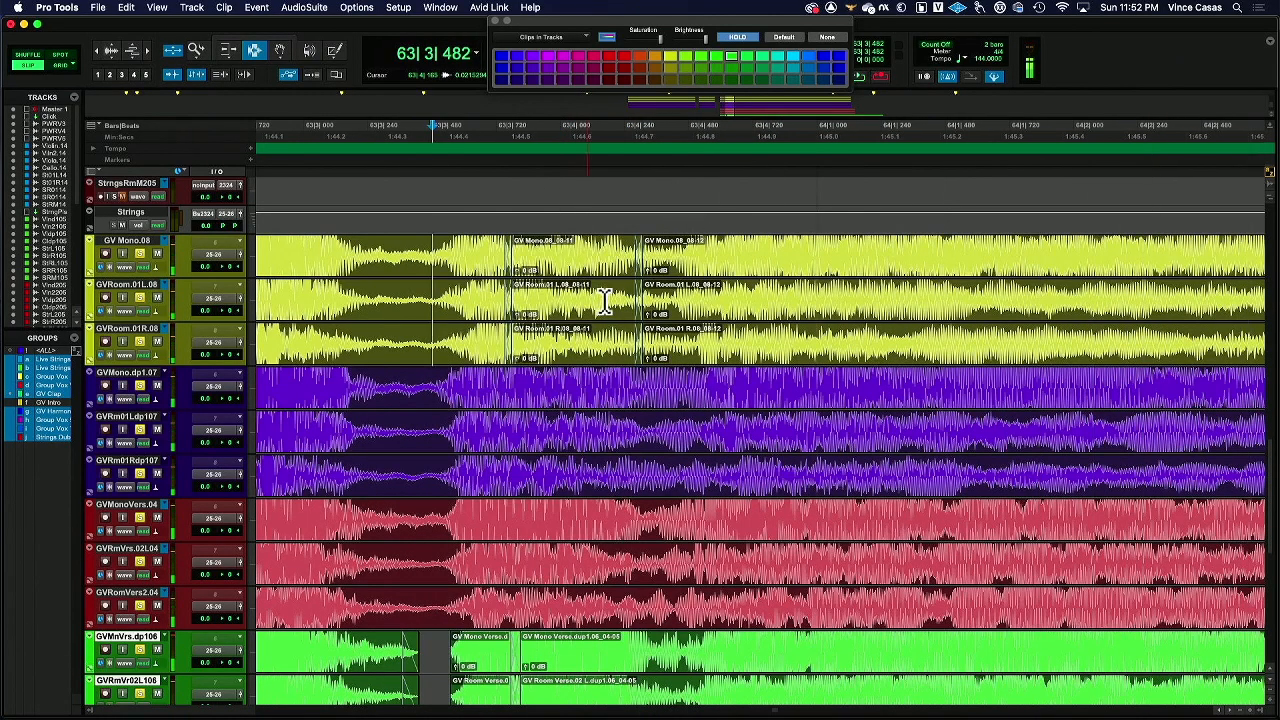
pyautogui.hscroll(10, 606, 301)
pyautogui.press('space')
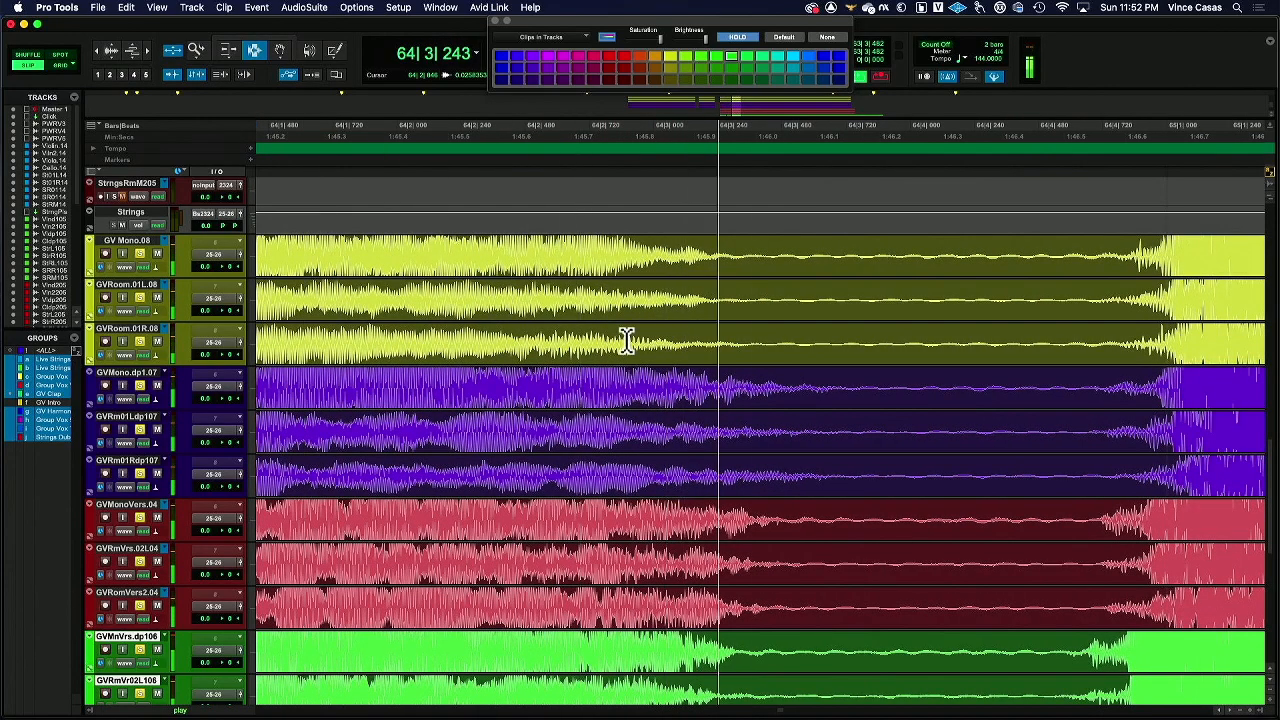
pyautogui.press('space')
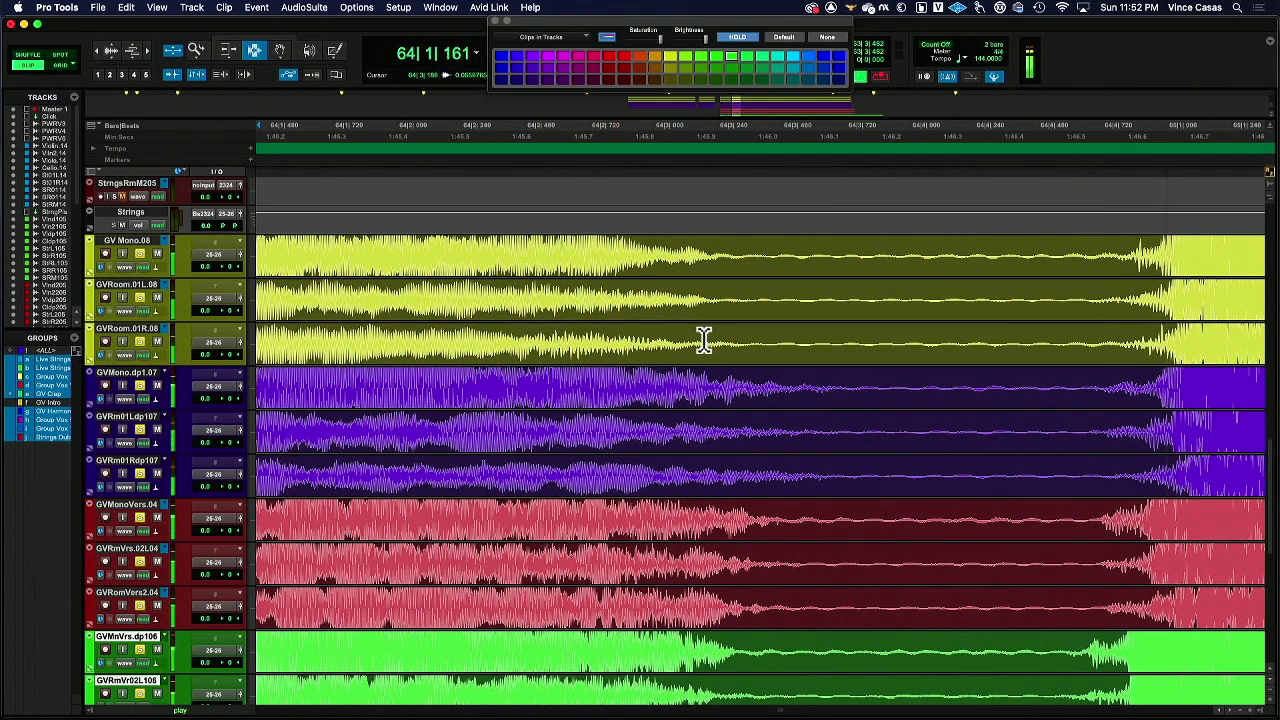
pyautogui.press('space')
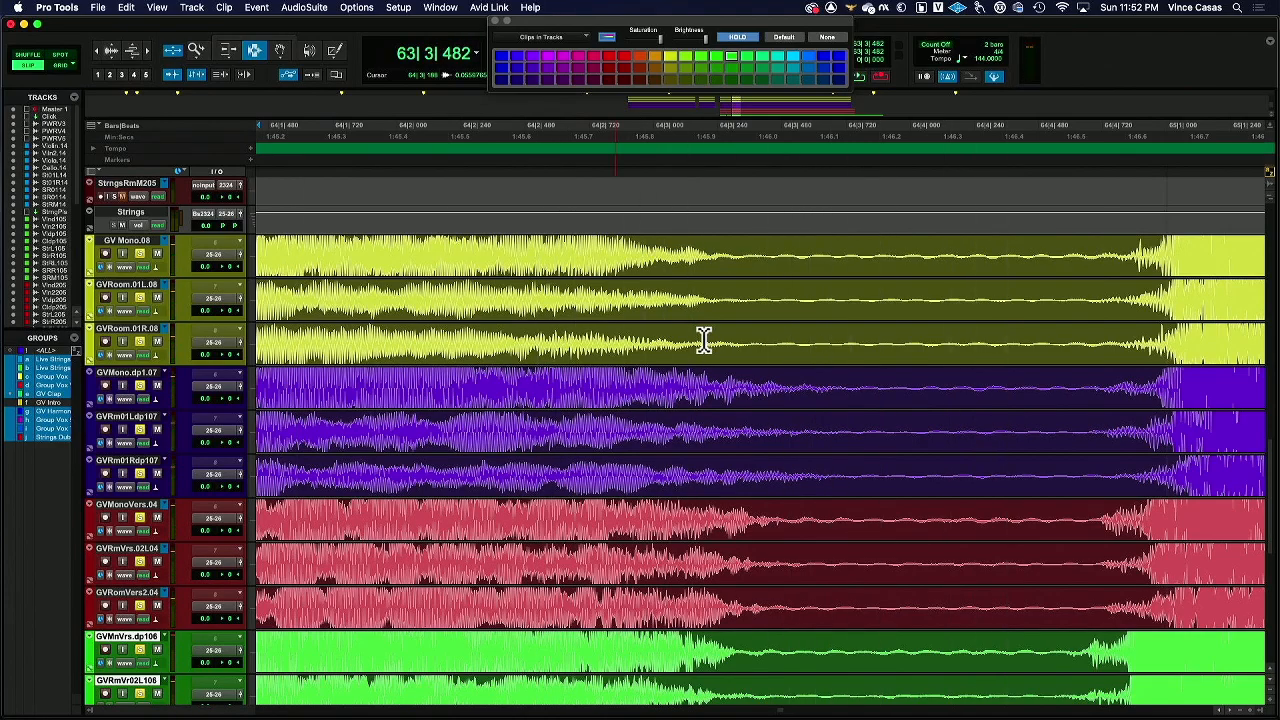
# Delete the quiet passage from about 64|3|540 to 64|4|490 on all four color groups and fade out the clips before it.
pyautogui.click(632, 395)
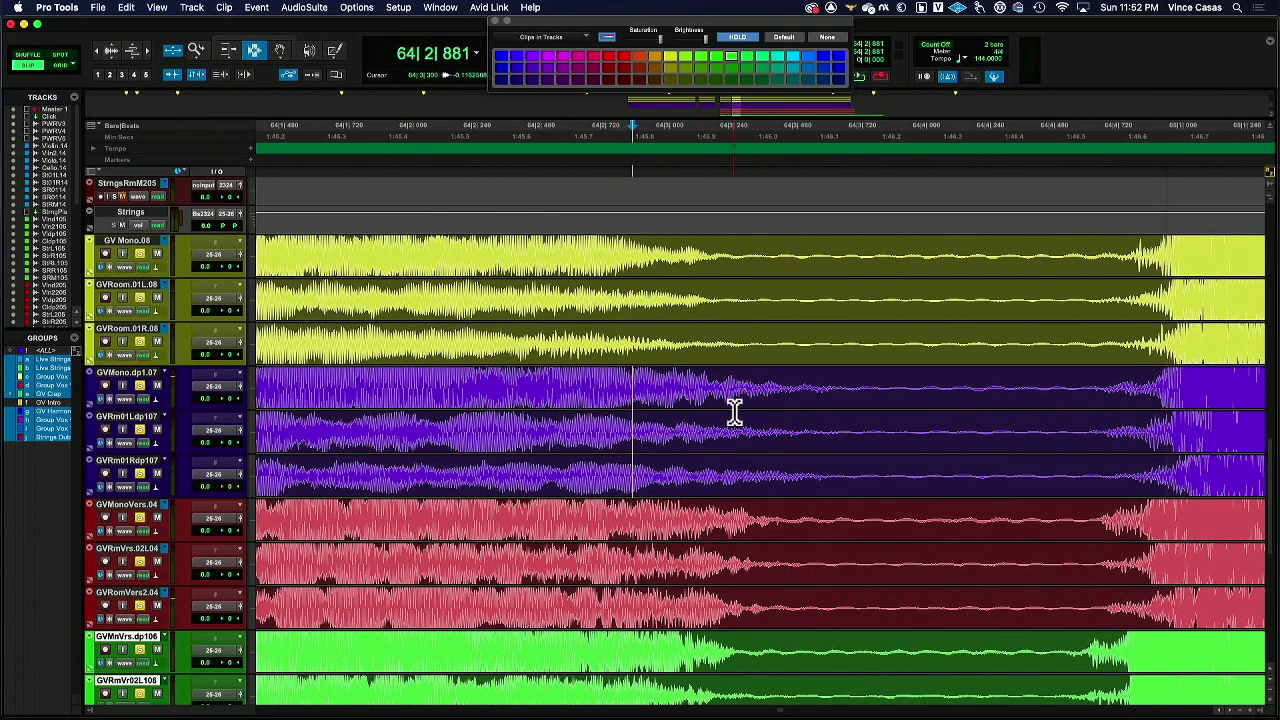
pyautogui.moveTo(797, 300); pyautogui.dragTo(1040, 660)
pyautogui.press('Delete')
pyautogui.moveTo(773, 310); pyautogui.dragTo(875, 665)
pyautogui.press('super+f')
pyautogui.press('Return')
# Play back the faded phrase ending across all groups from 64|2|527.
pyautogui.click(583, 398)
pyautogui.click(537, 382)
pyautogui.press('space')
pyautogui.hscroll(5, 540, 380)
pyautogui.press('space')
pyautogui.hscroll(5, 545, 378)
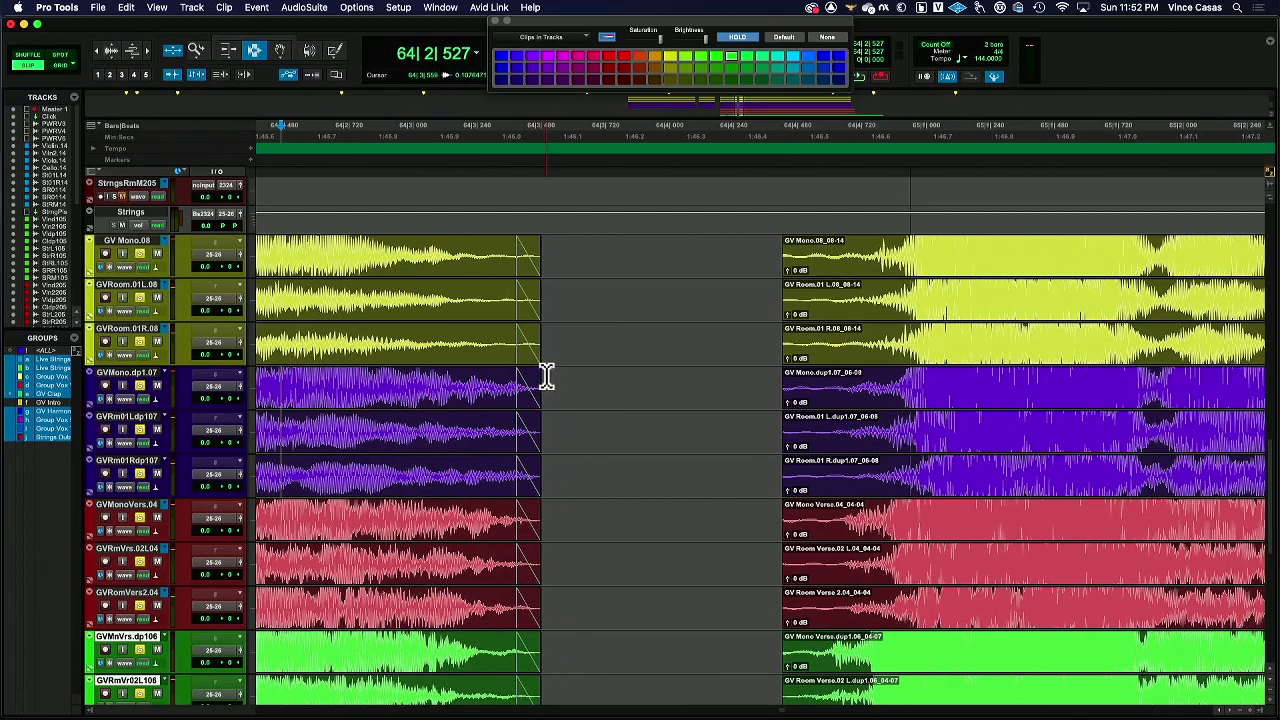
# Compare the note entries of the four groups in the phrase after the new gap.
pyautogui.scroll(-2, 548, 382)
pyautogui.scroll(-2, 555, 387)
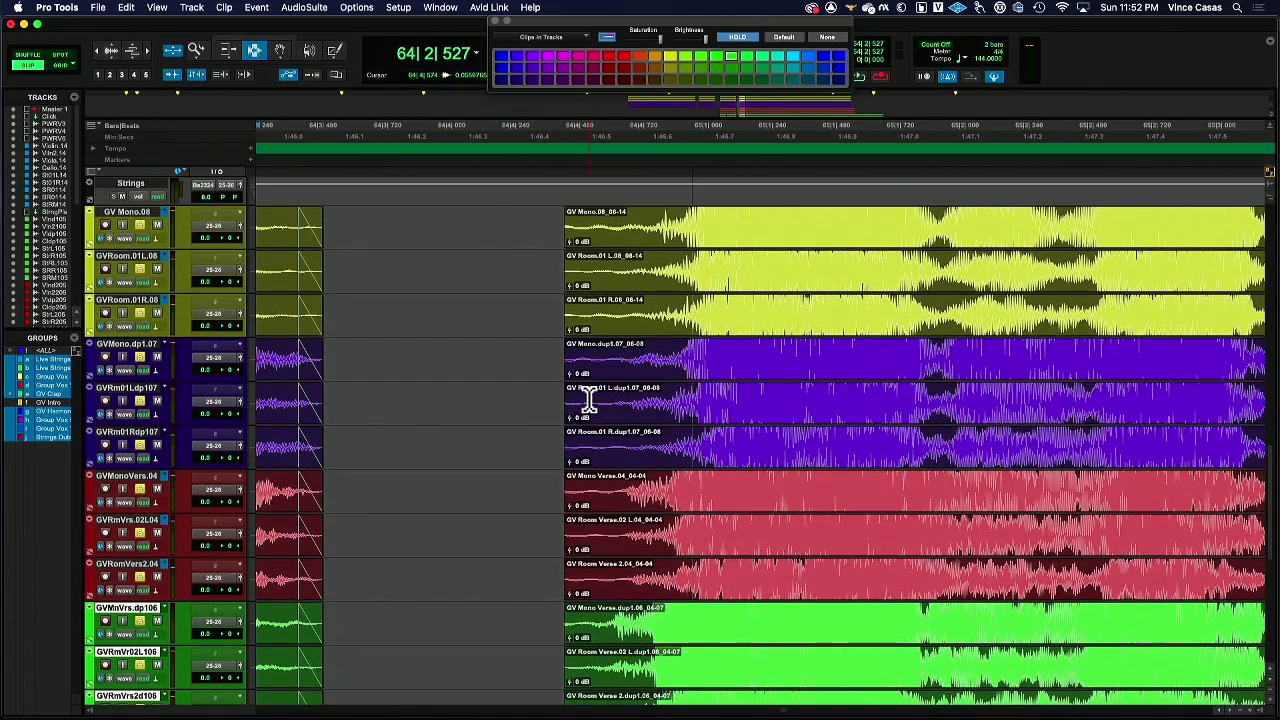
pyautogui.click(620, 585)
pyautogui.hscroll(1, 617, 585)
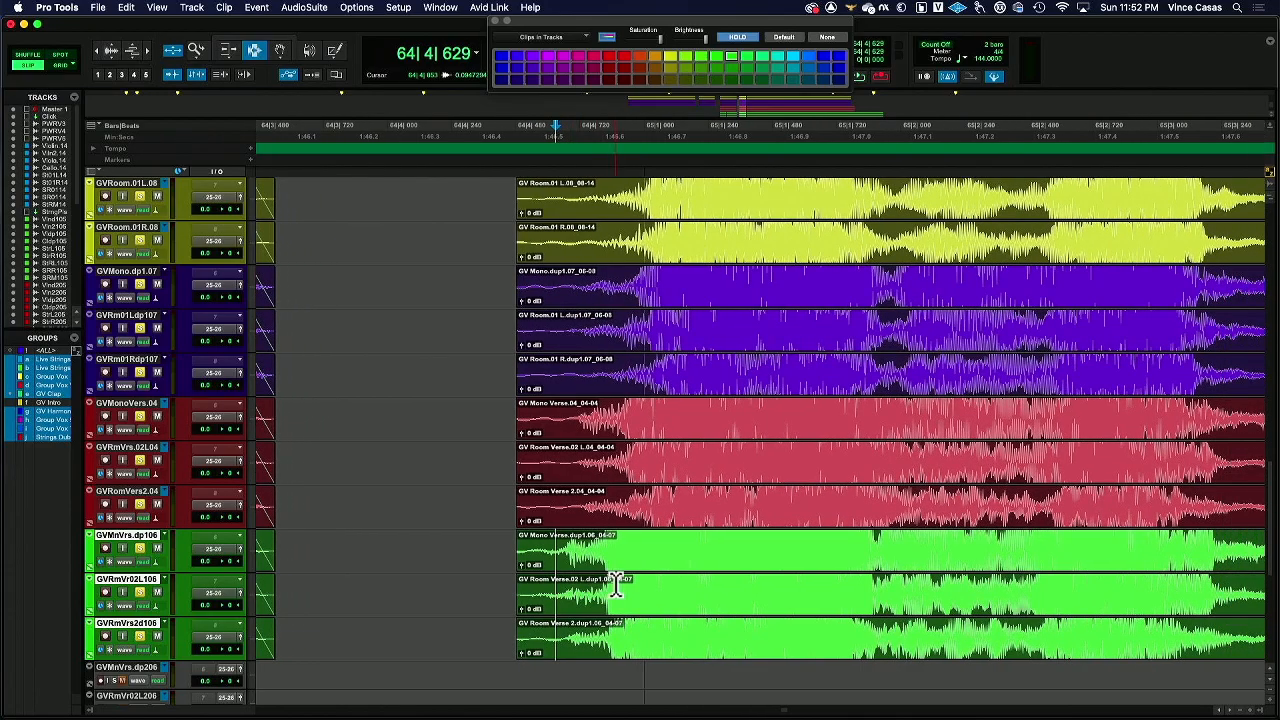
pyautogui.hscroll(10, 615, 585)
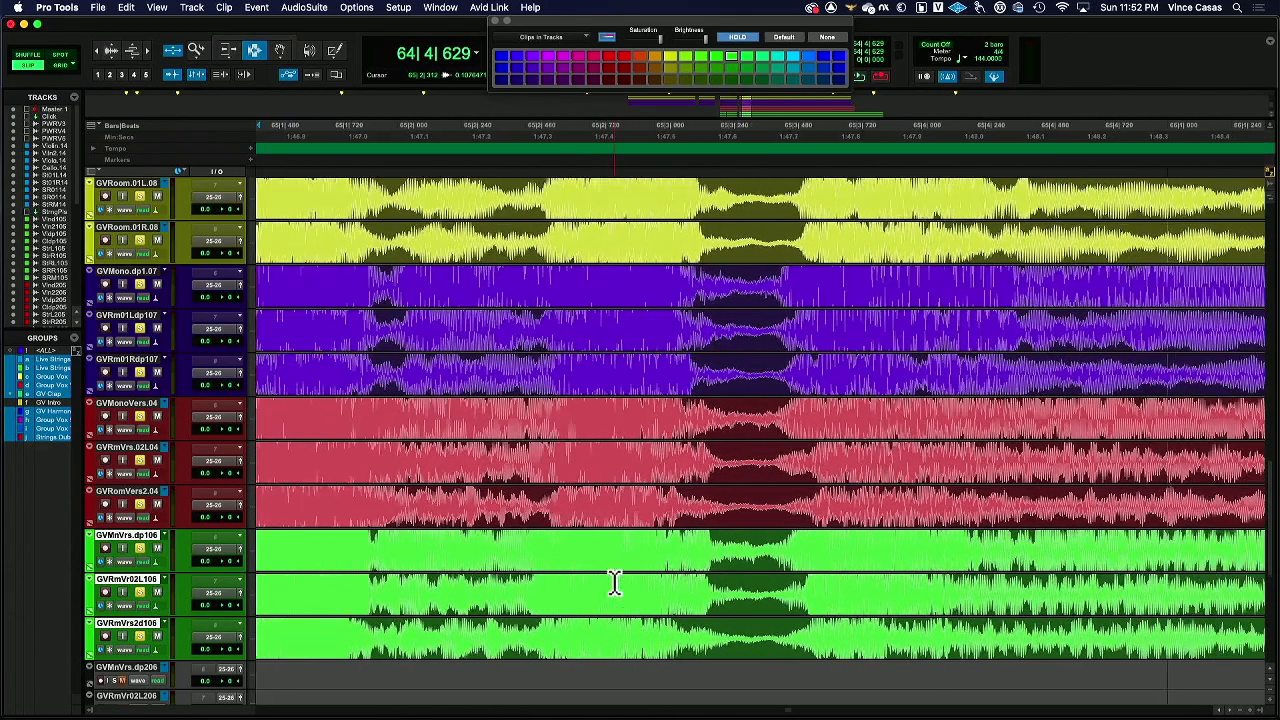
pyautogui.hscroll(-12, 615, 585)
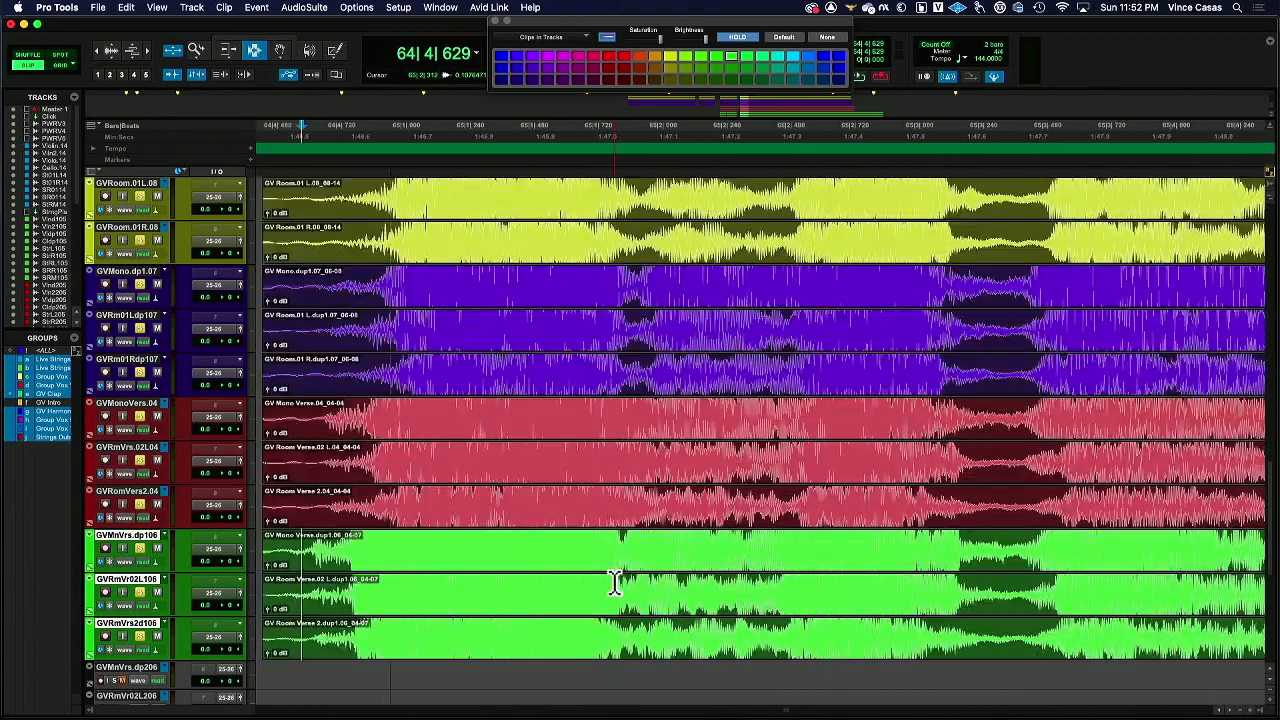
pyautogui.hscroll(-2, 615, 585)
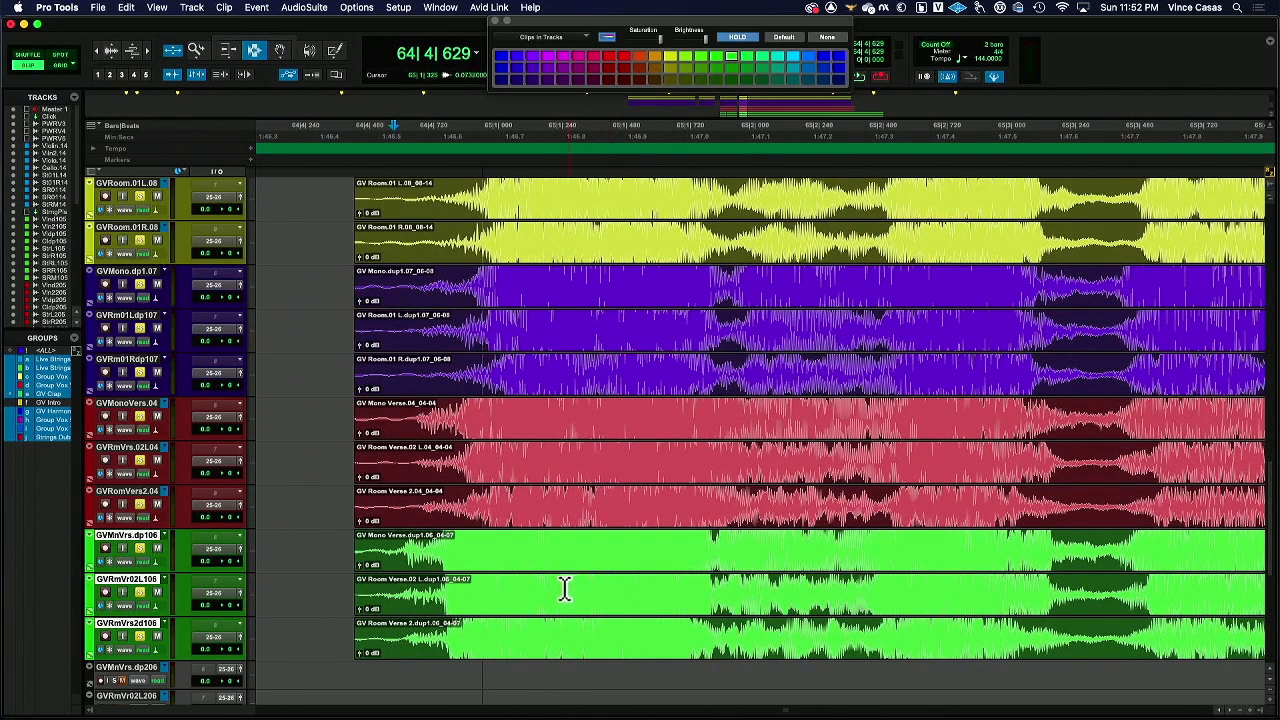
# Try splitting the green clips at 65|1|452, and undo the split.
pyautogui.click(603, 588)
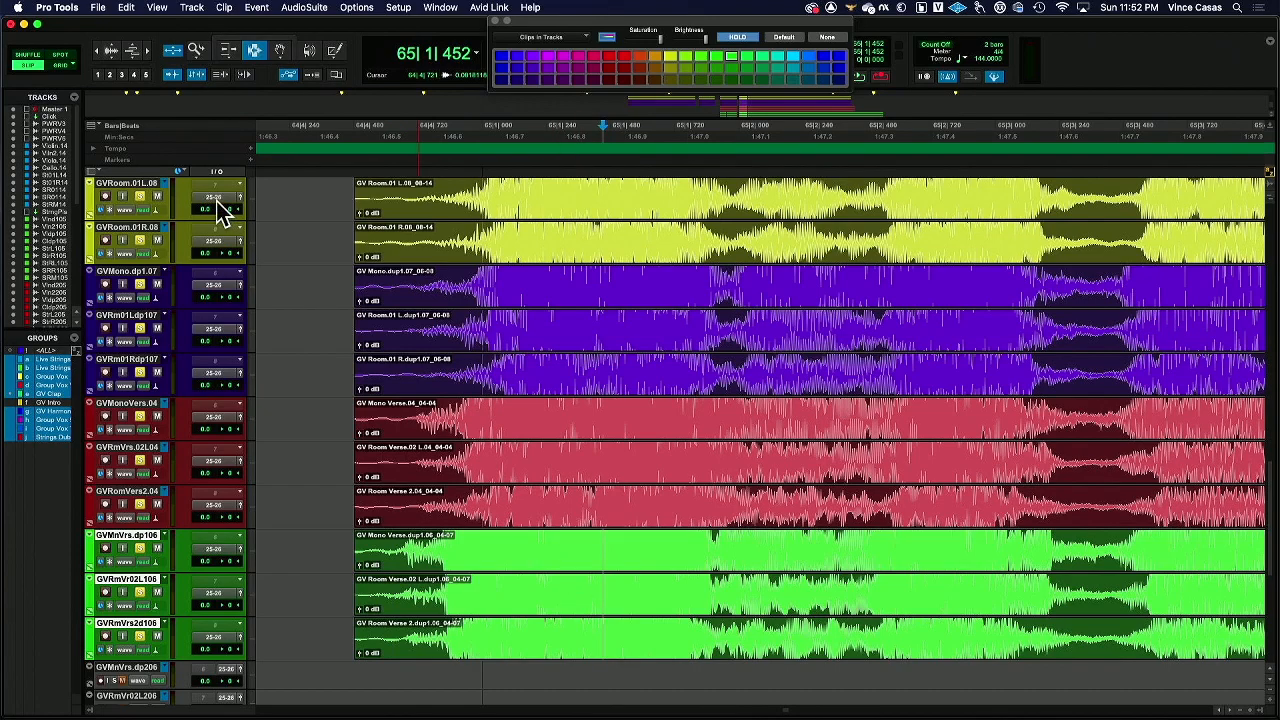
pyautogui.press('super+e')
pyautogui.click(281, 52)
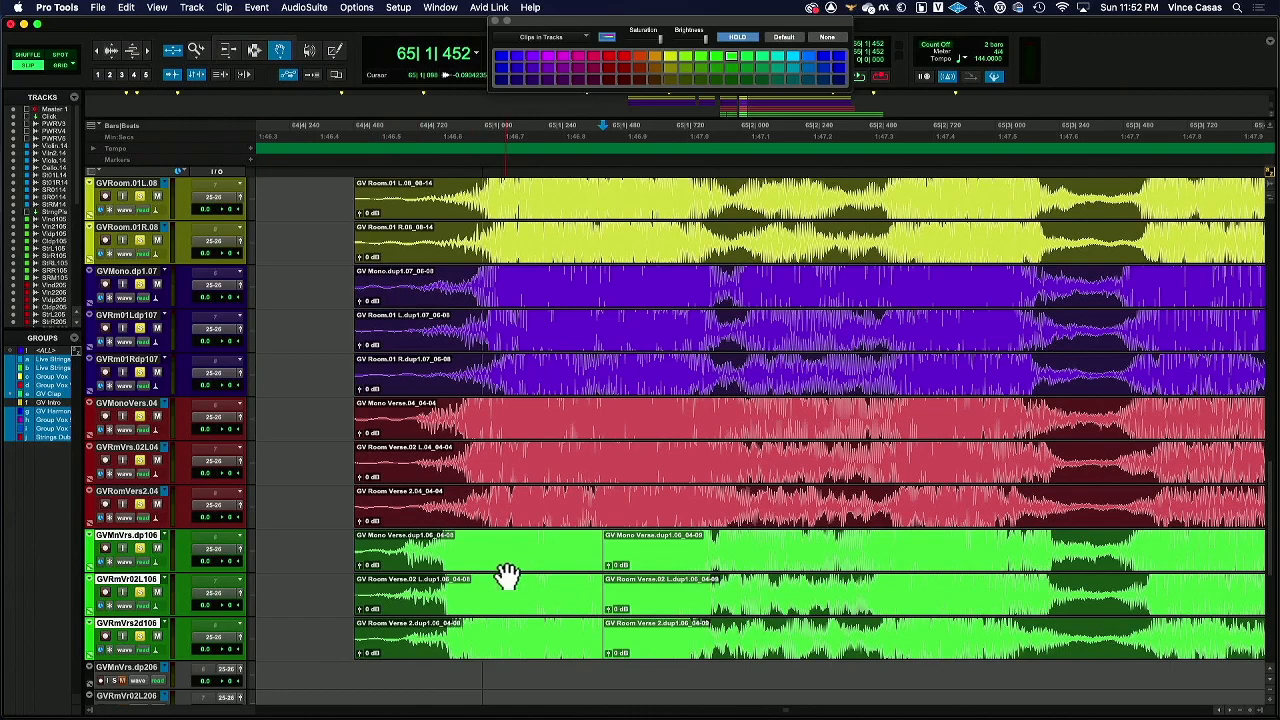
pyautogui.press('super+z')
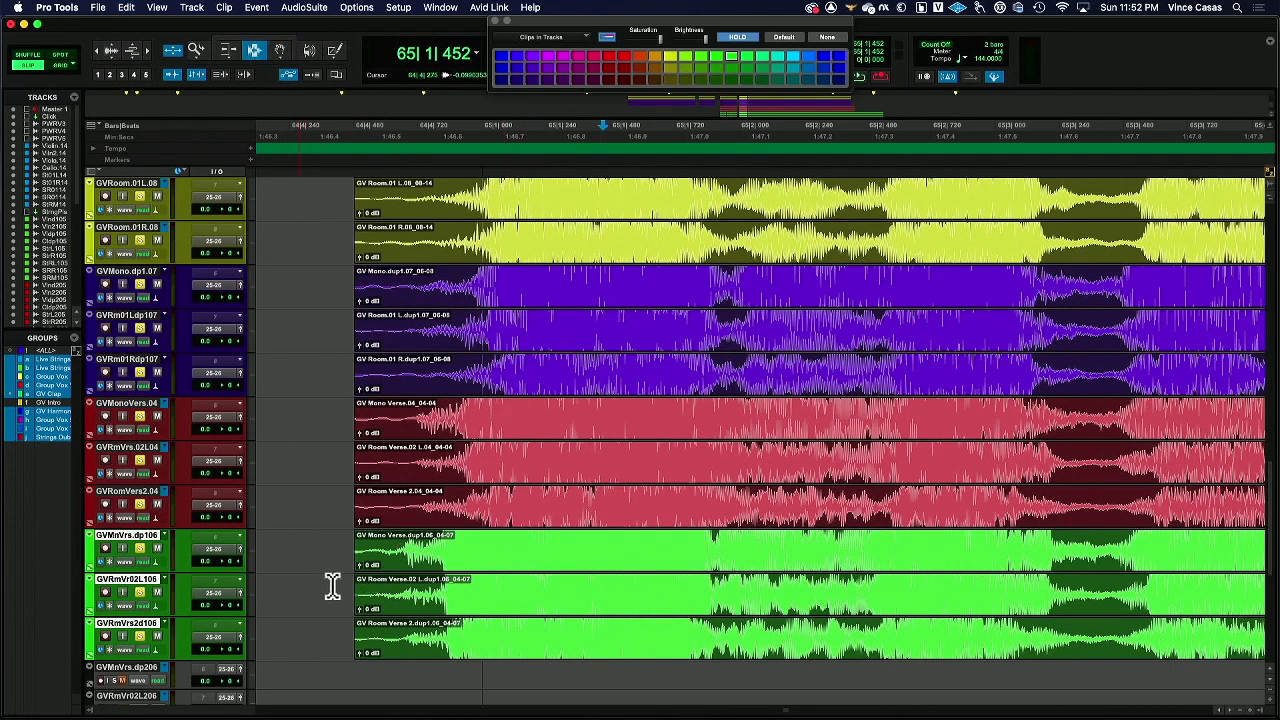
# Split the green clips at 65|1|417, move the first part later to start at 64|4|594, and play it back.
pyautogui.click(592, 562)
pyautogui.press('super+e')
pyautogui.click(280, 50)
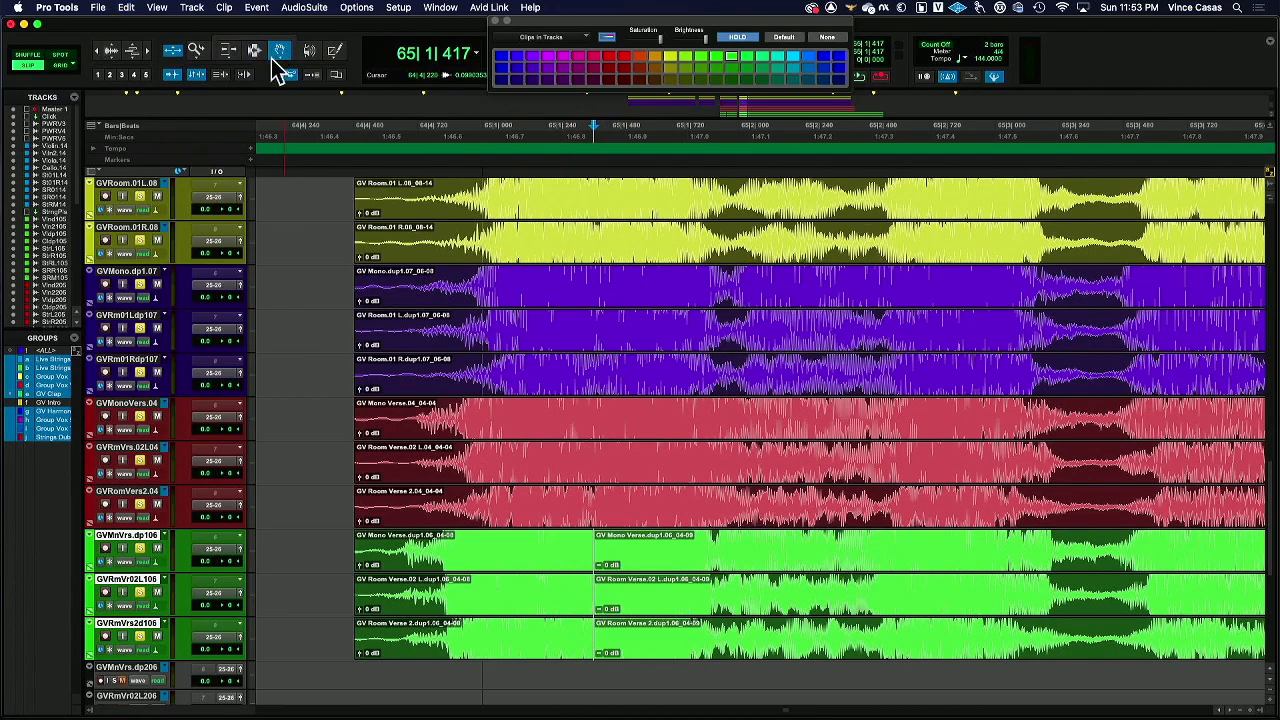
pyautogui.moveTo(480, 557); pyautogui.dragTo(512, 566)
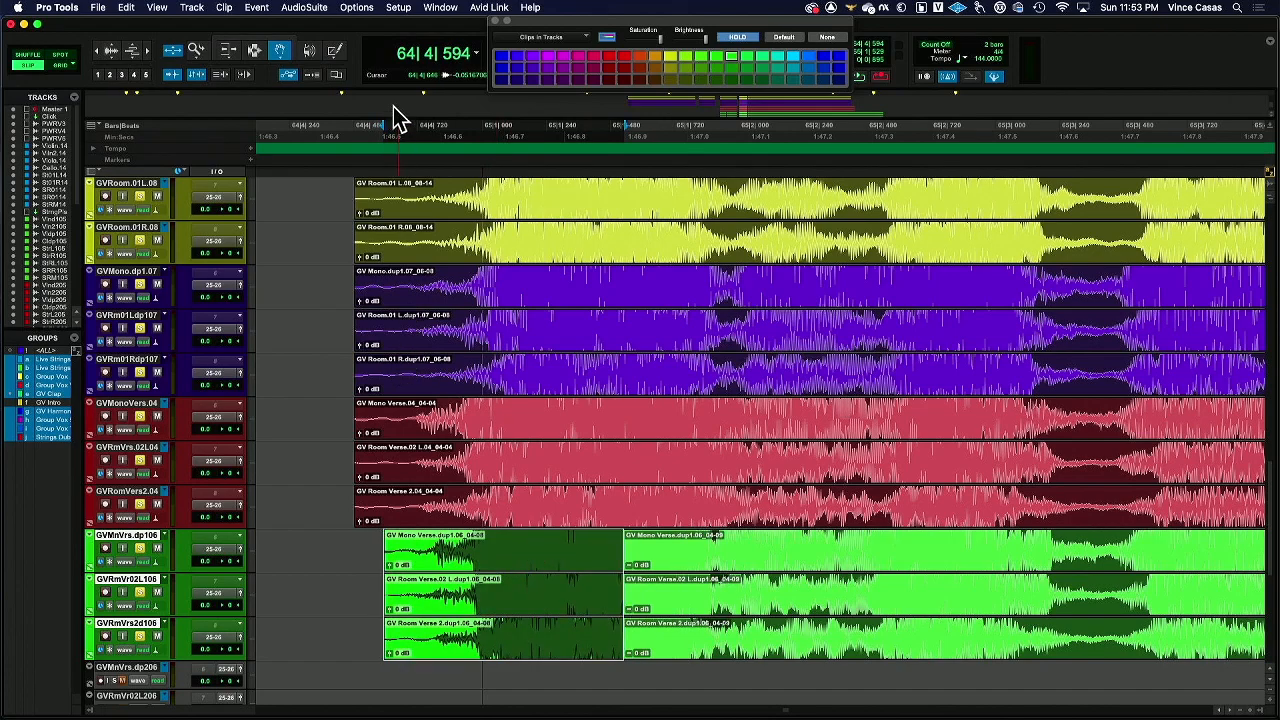
pyautogui.press('space')
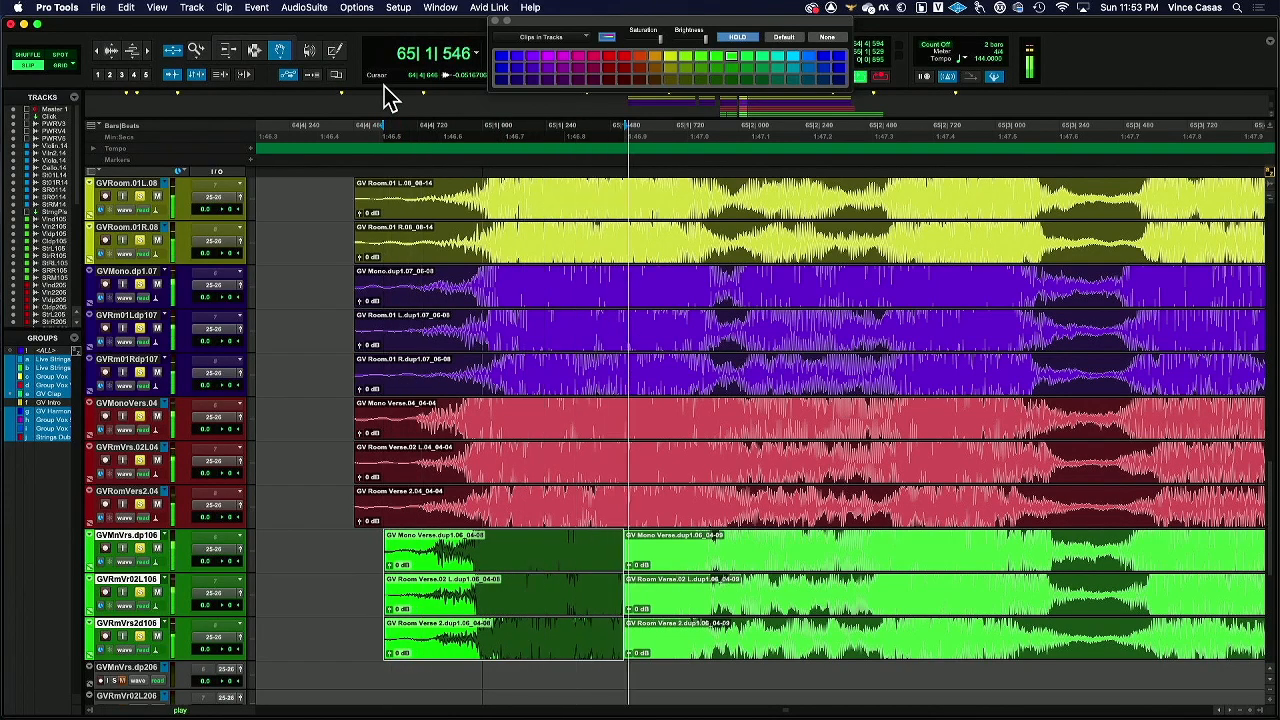
pyautogui.click(254, 50)
pyautogui.press('space')
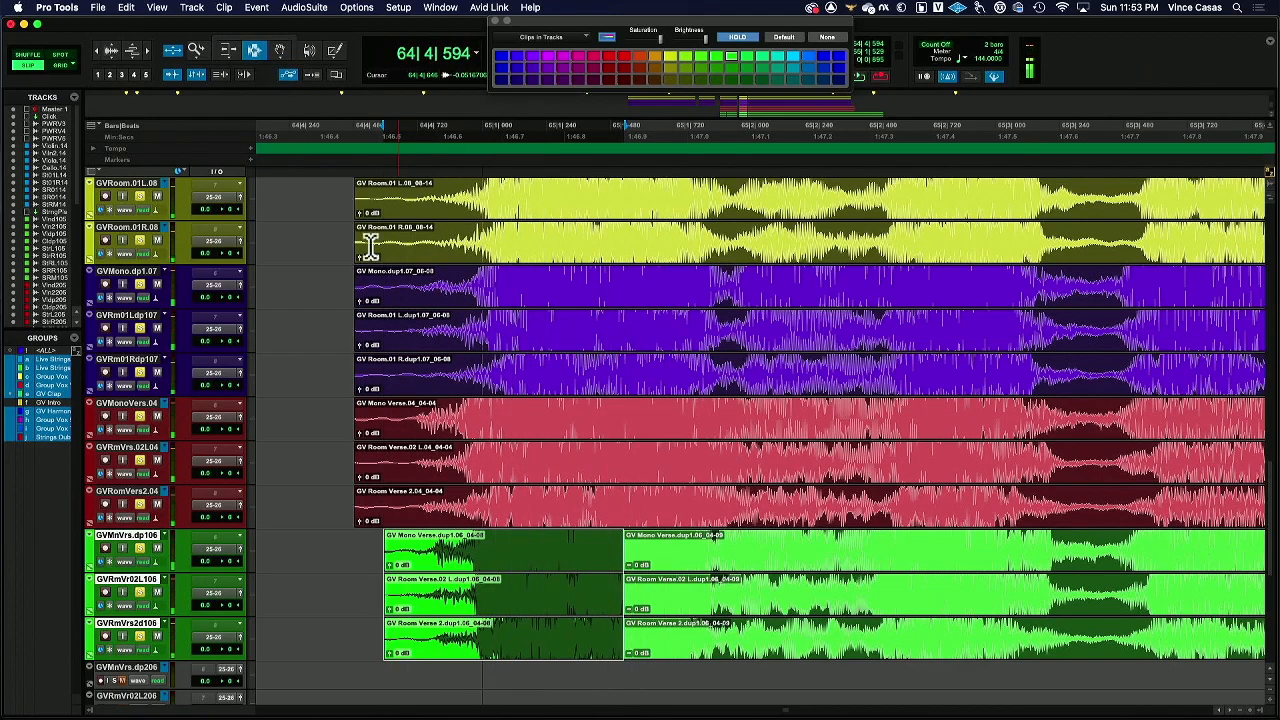
# Delete the start of the phrase up to 64|4|731 across all groups and fade in the new clip starts.
pyautogui.moveTo(345, 222); pyautogui.dragTo(421, 655)
pyautogui.press('Delete')
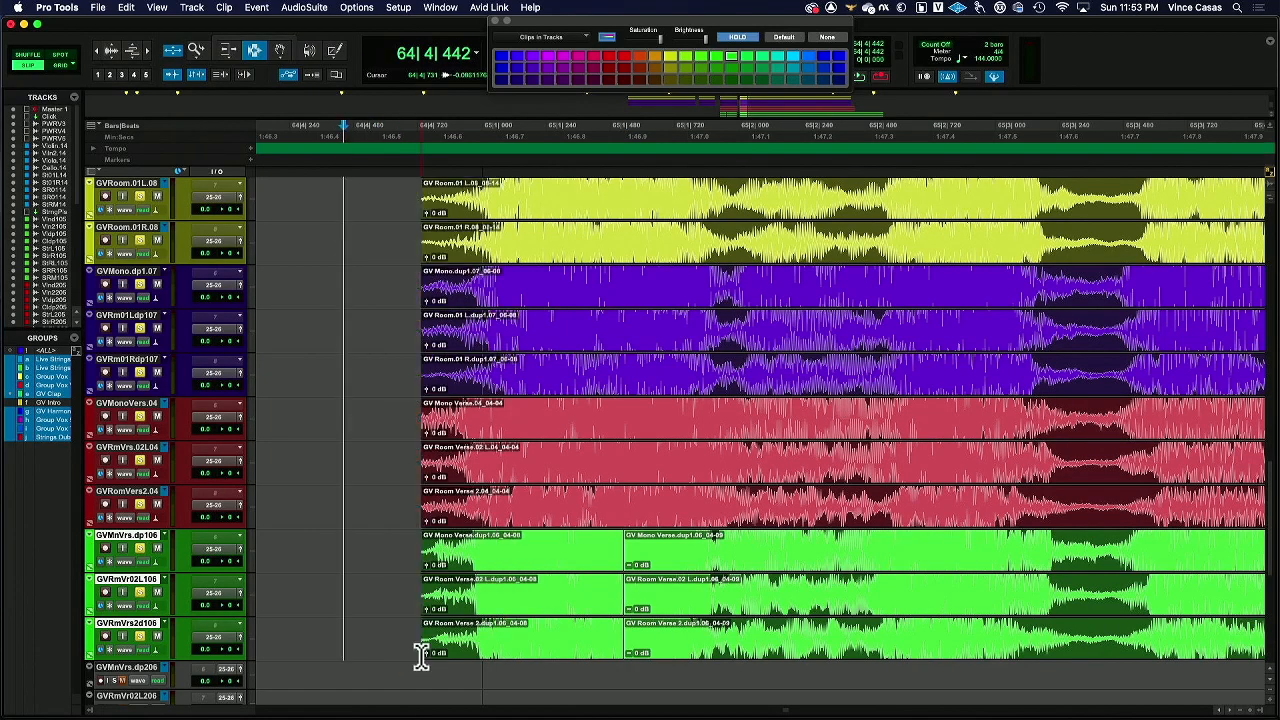
pyautogui.moveTo(408, 236); pyautogui.dragTo(442, 600)
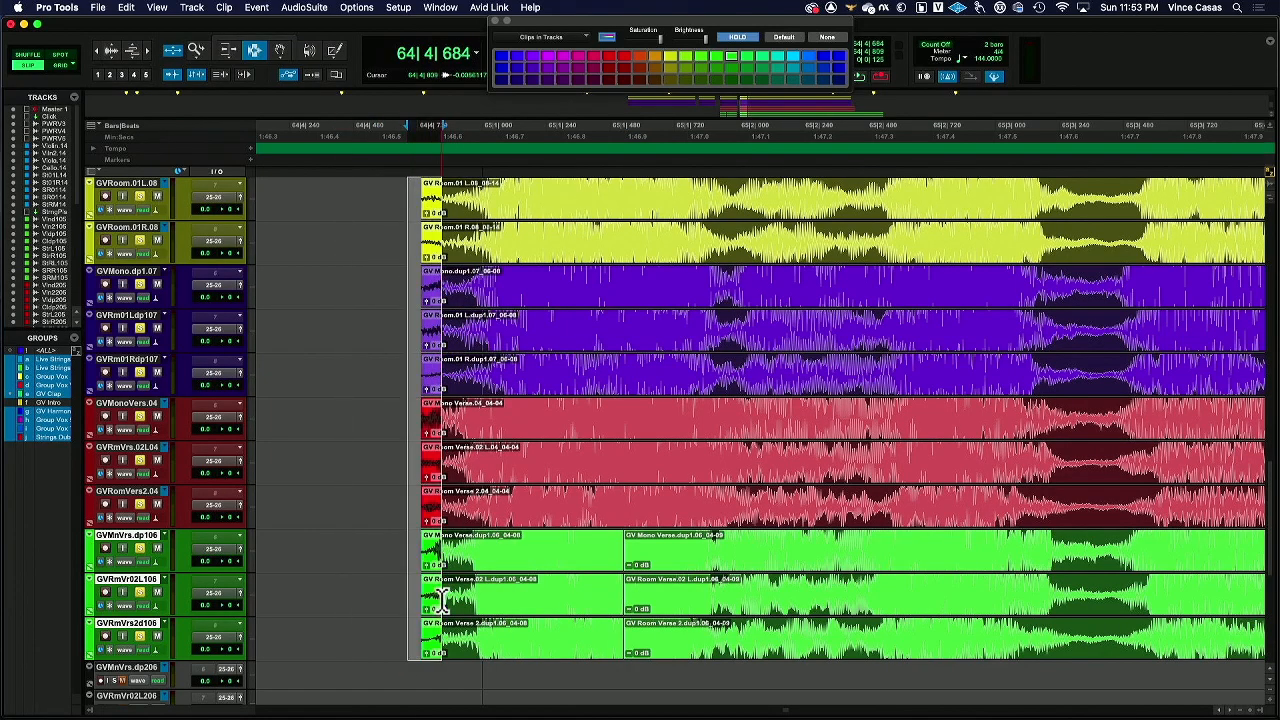
pyautogui.press('super+f')
pyautogui.press('Return')
# Crossfade the edit between the two parts of the green clips after 65|1|417.
pyautogui.doubleClick(625, 585)
pyautogui.click(618, 582)
pyautogui.moveTo(623, 580); pyautogui.dragTo(627, 581)
pyautogui.press('super+f')
pyautogui.press('Return')
# Play back the faded and crossfaded phrase start on all groups from 64|4|614.
pyautogui.click(390, 550)
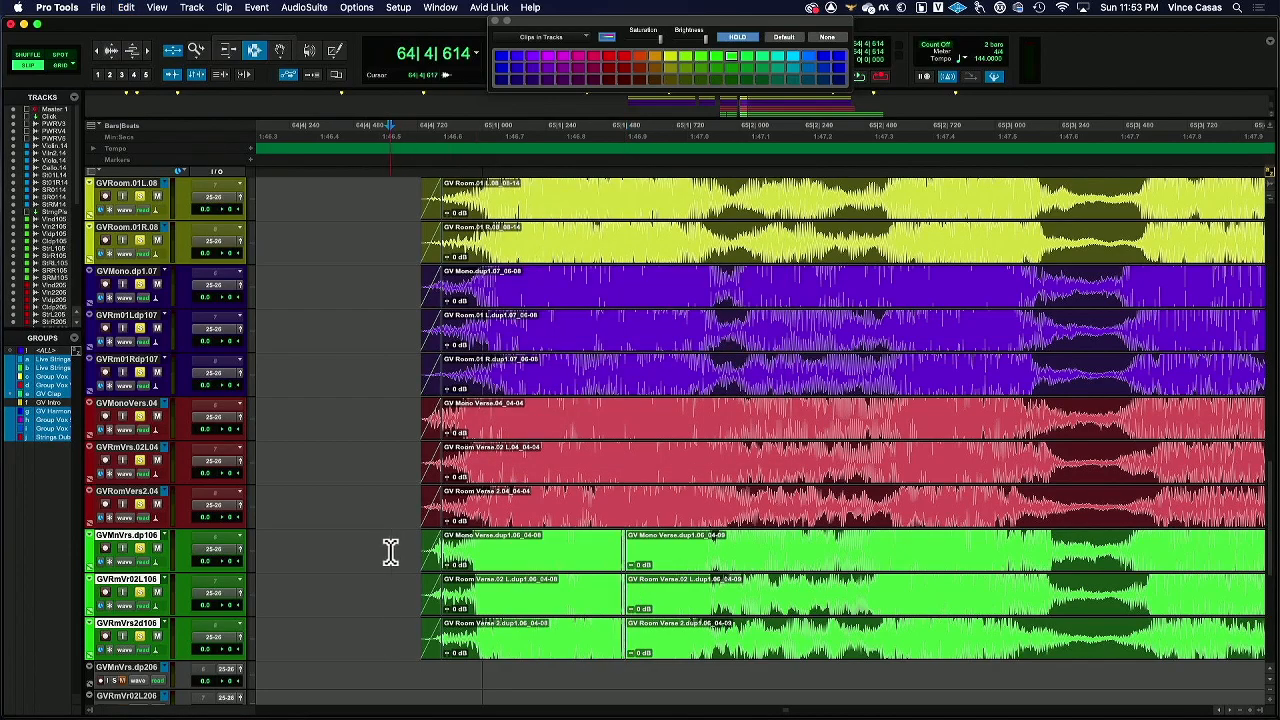
pyautogui.press('space')
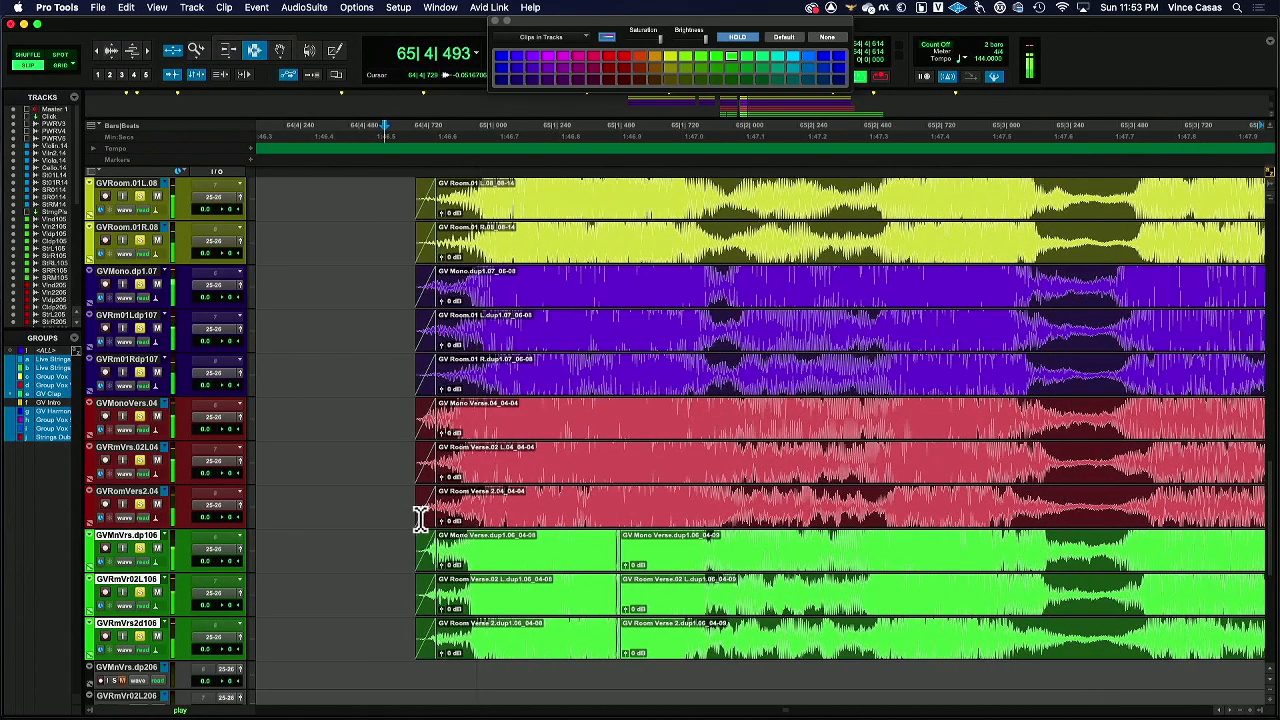
pyautogui.press('space')
pyautogui.press('space')
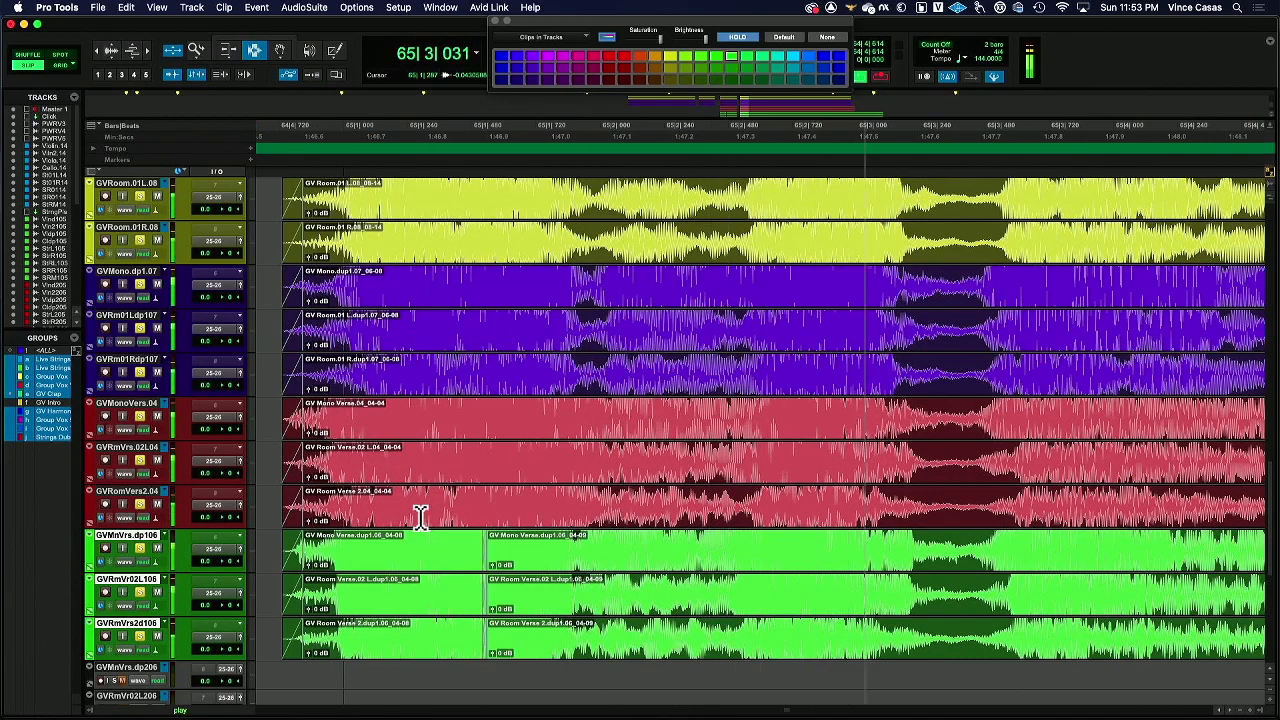
pyautogui.press('space')
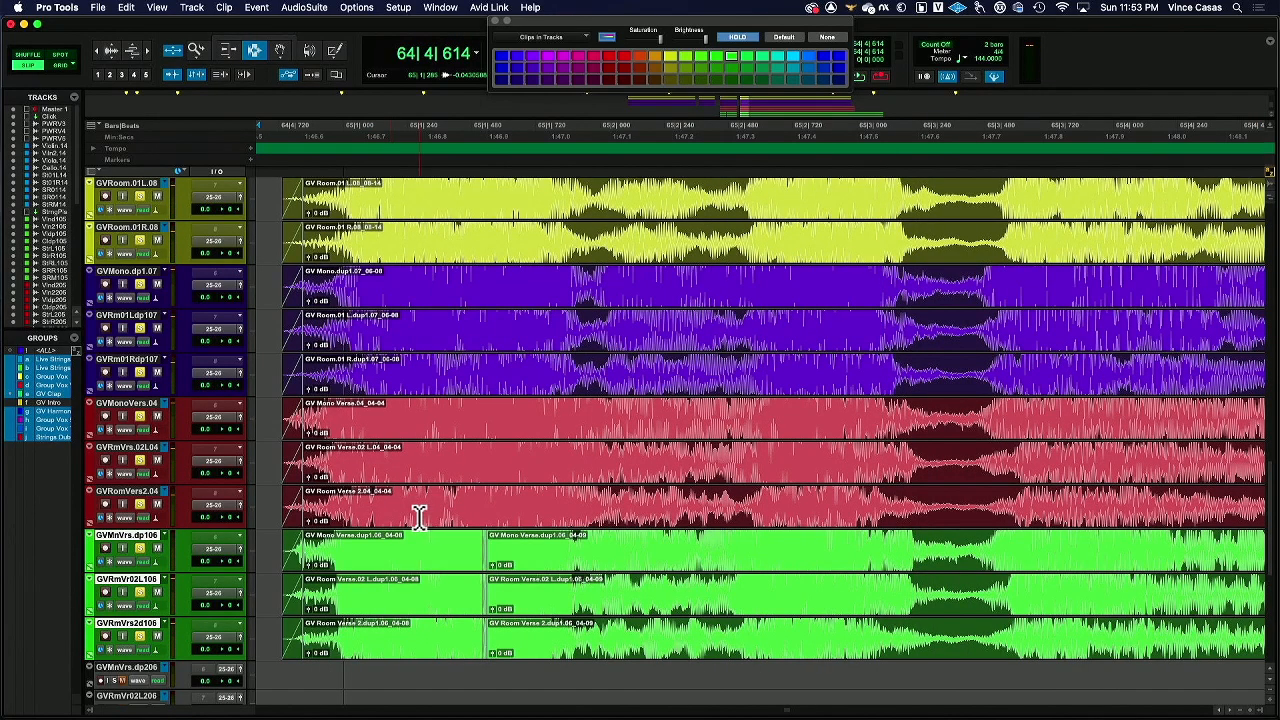
pyautogui.press('space')
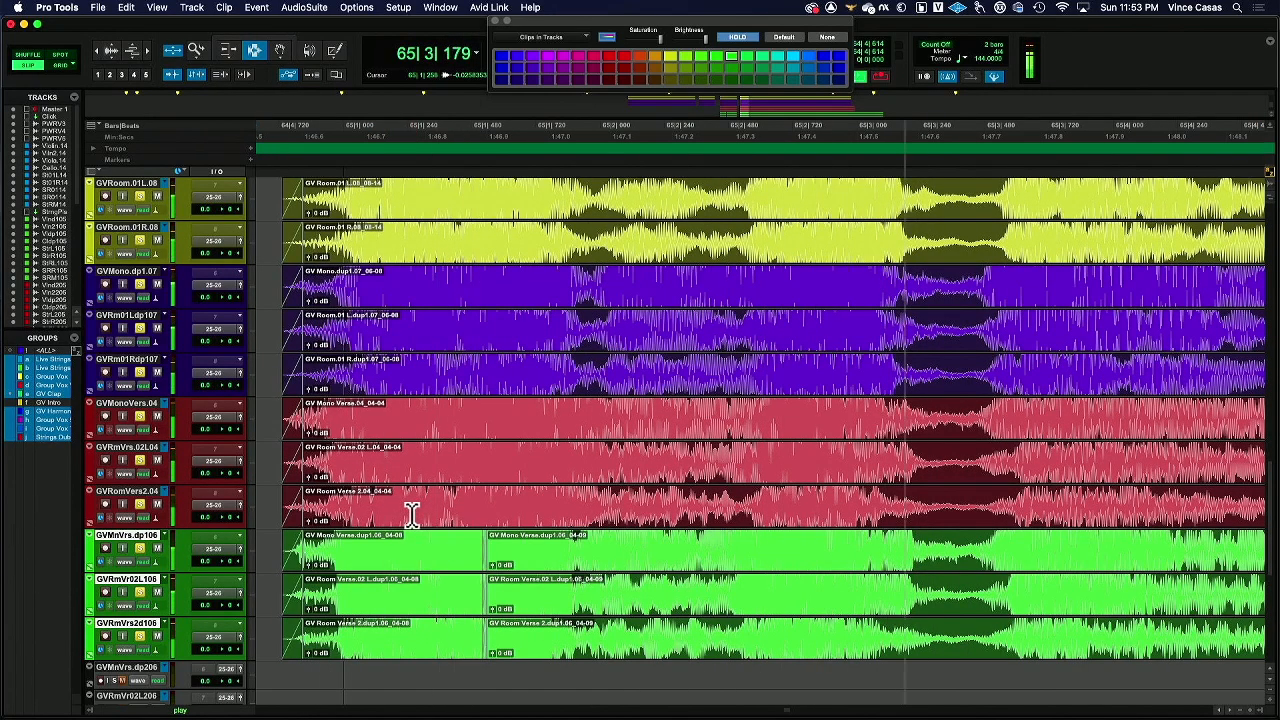
# Play back the passage around 65|2|000 and replay its lead-in from 65|1|387 on all groups.
pyautogui.moveTo(600, 591); pyautogui.dragTo(723, 623)
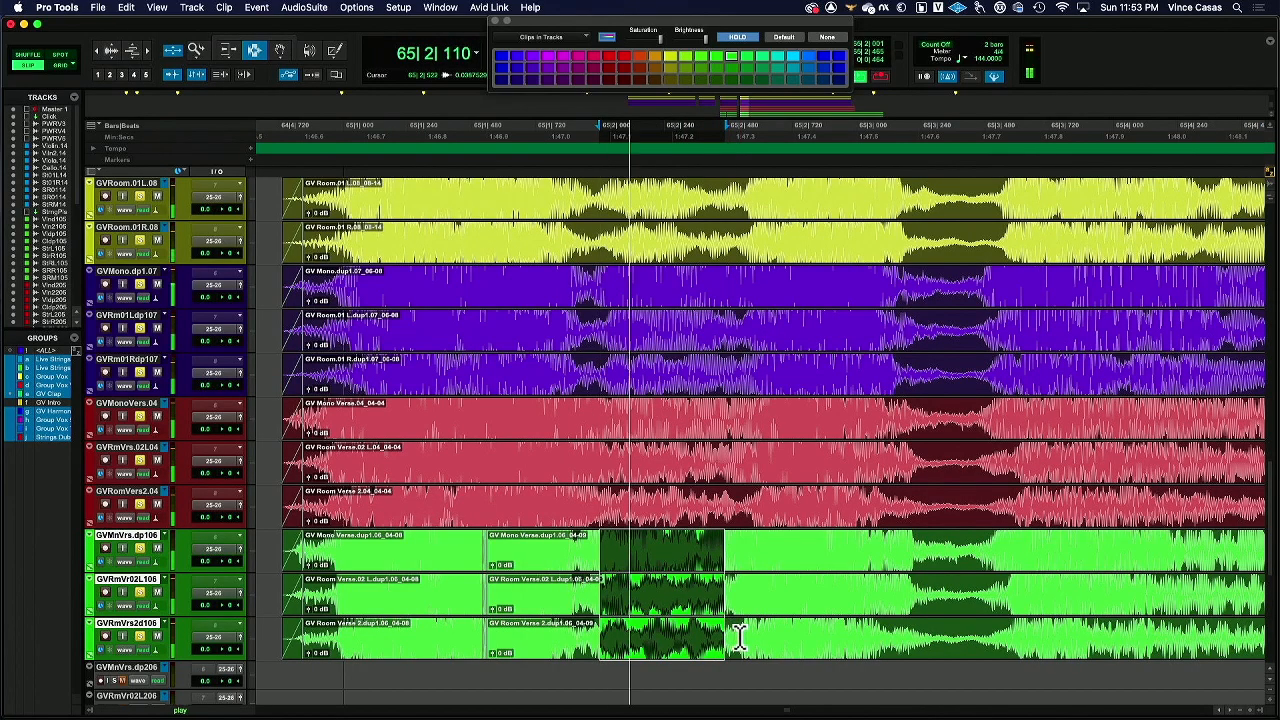
pyautogui.press('space')
pyautogui.click(564, 574)
pyautogui.press('space')
pyautogui.click(447, 440)
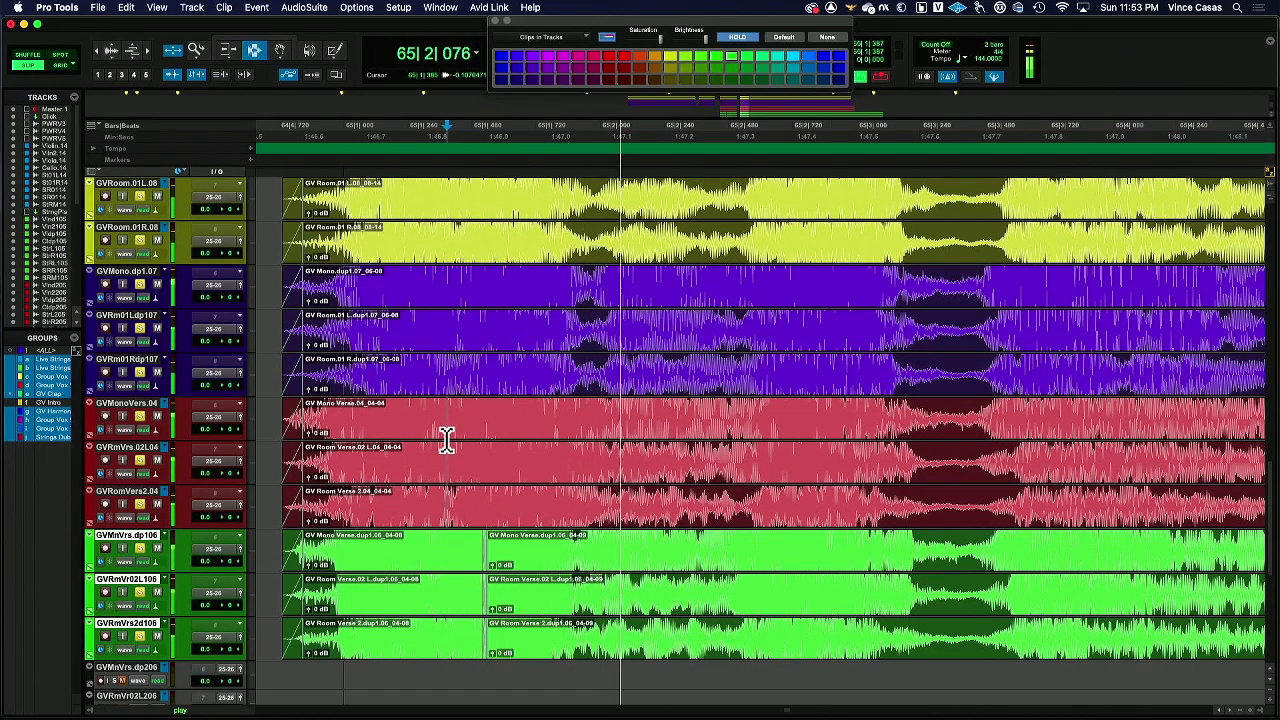
pyautogui.press('space')
pyautogui.press('space')
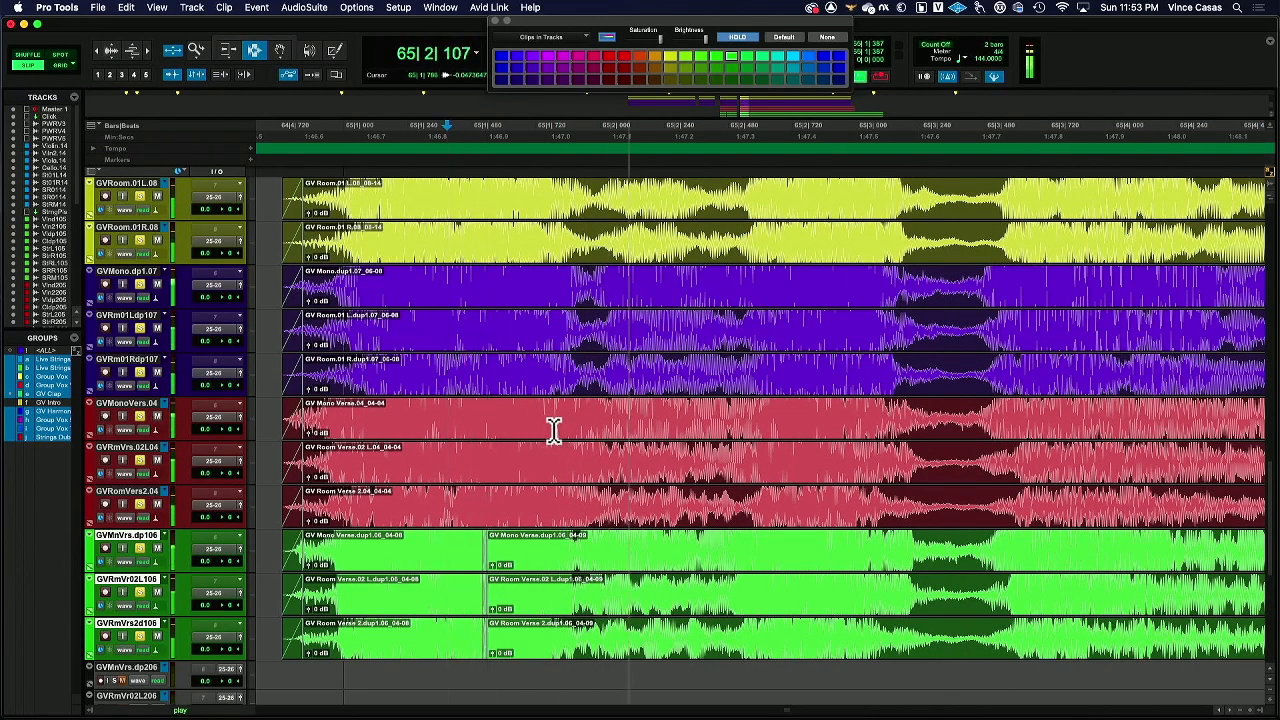
pyautogui.press('space')
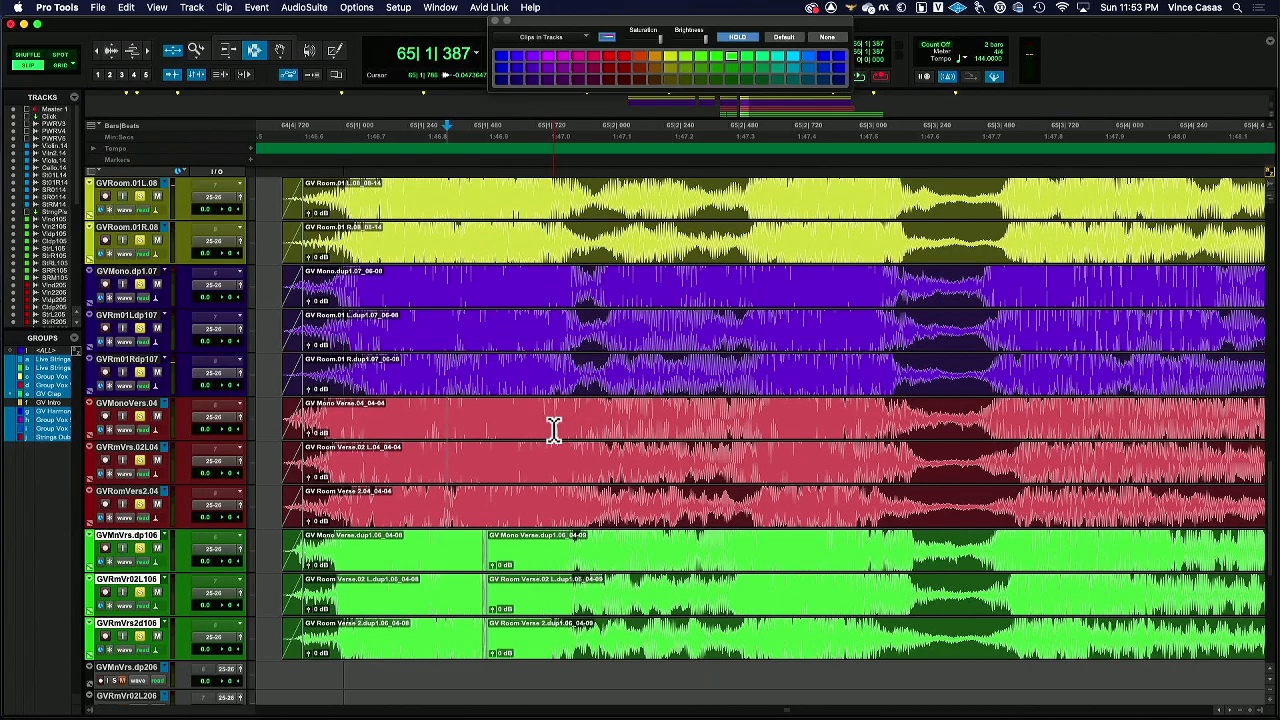
# Compare the waveform dip before the note near 65|2|462 in the yellow, purple and red groups.
pyautogui.scroll(1, 589, 410)
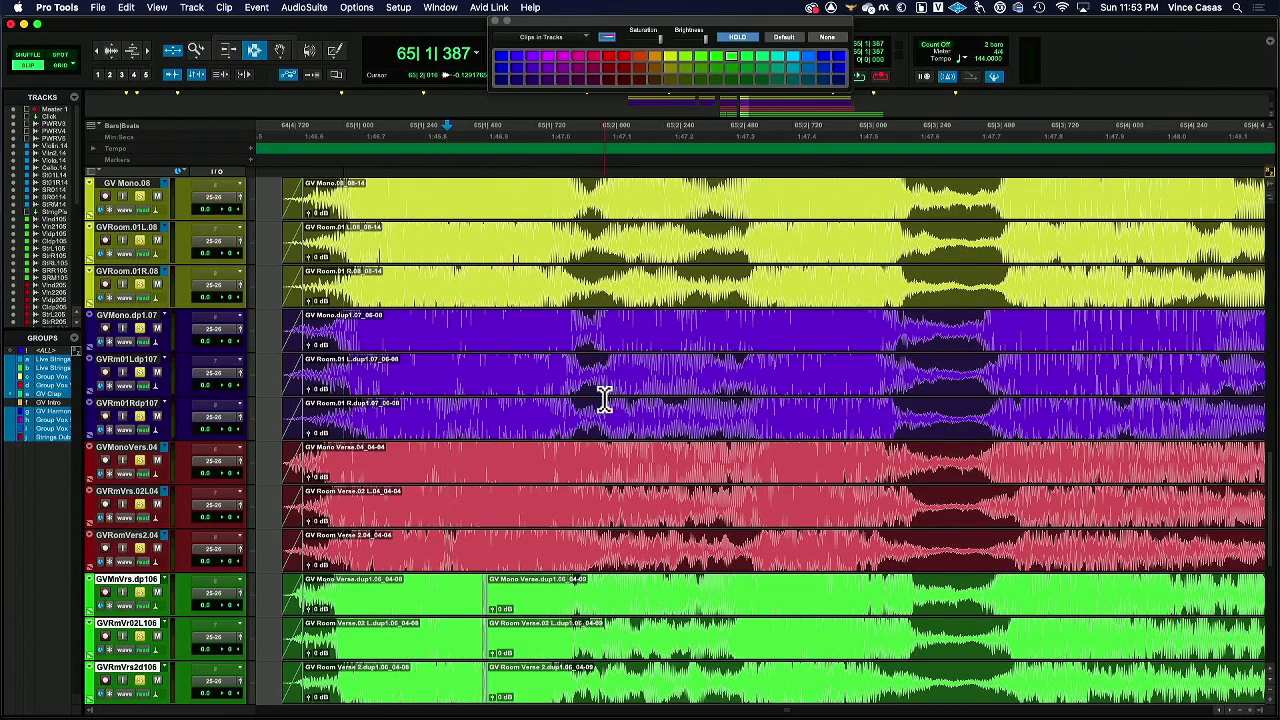
pyautogui.moveTo(703, 277); pyautogui.dragTo(724, 299)
pyautogui.moveTo(721, 387); pyautogui.dragTo(745, 427)
pyautogui.moveTo(717, 556)
pyautogui.mouseDown()
pyautogui.moveTo(736, 562)
pyautogui.moveTo(697, 560)
pyautogui.moveTo(737, 556)
pyautogui.mouseUp()
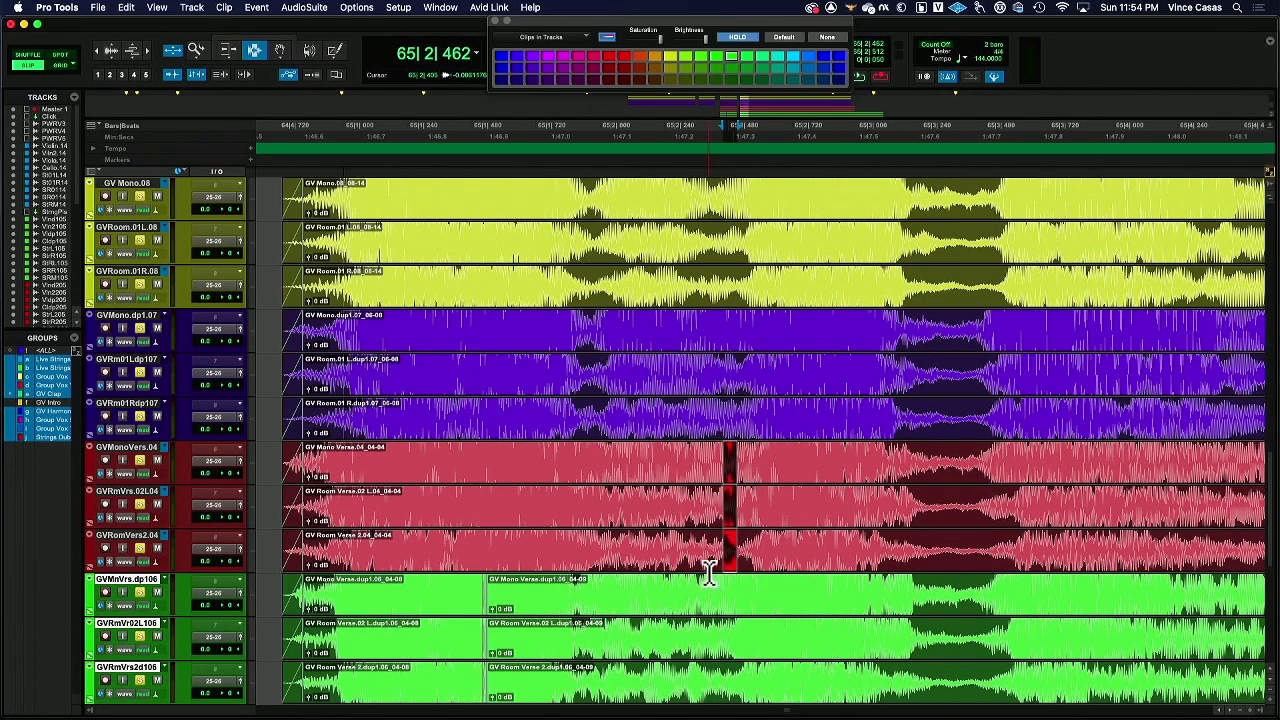
pyautogui.scroll(-2, 708, 572)
pyautogui.click(675, 455)
pyautogui.scroll(4, 670, 455)
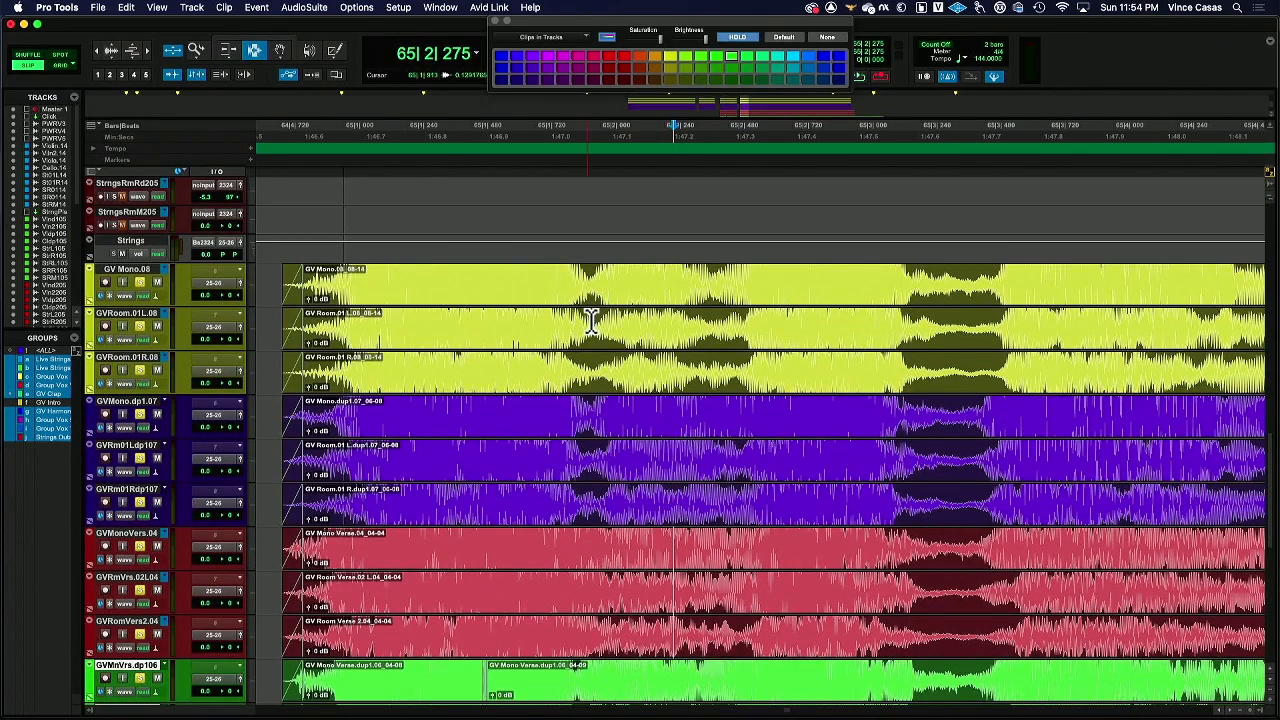
# Play back the yellow group from 65|1|936, and alone over the dip at 65|2|342.
pyautogui.click(593, 321)
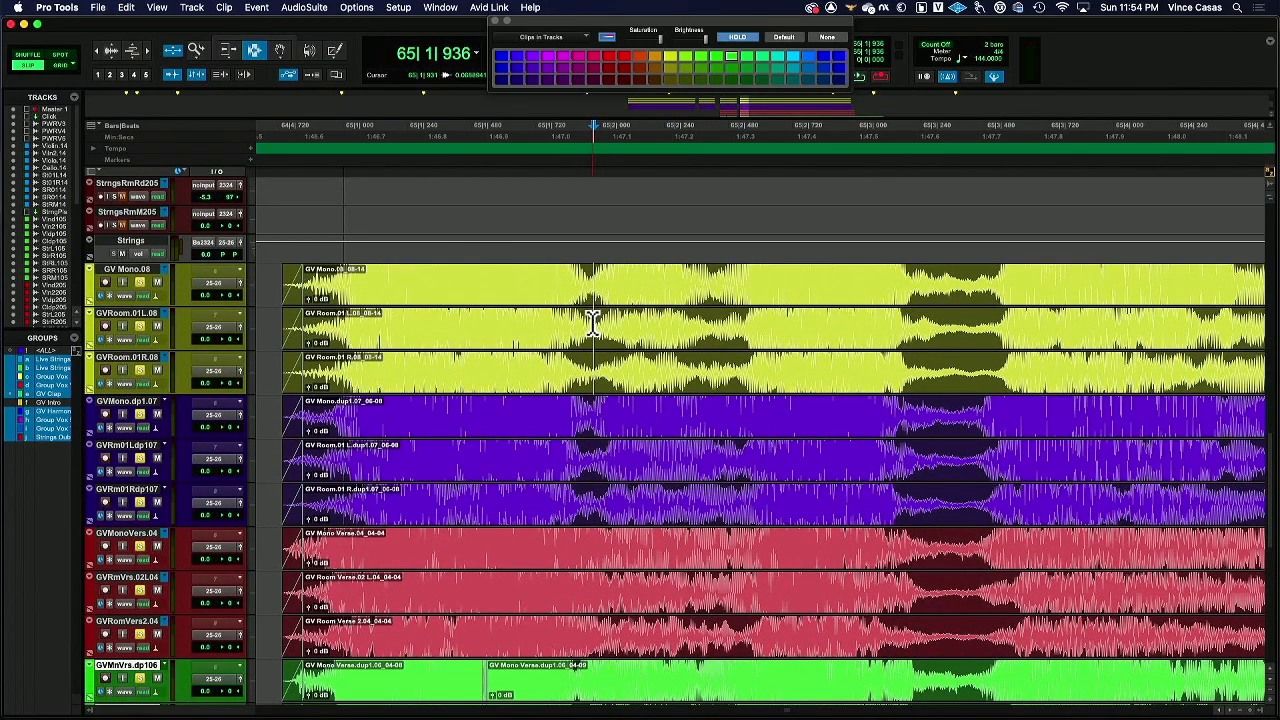
pyautogui.press('space')
pyautogui.press('space')
pyautogui.moveTo(700, 340); pyautogui.dragTo(720, 362)
pyautogui.press('space')
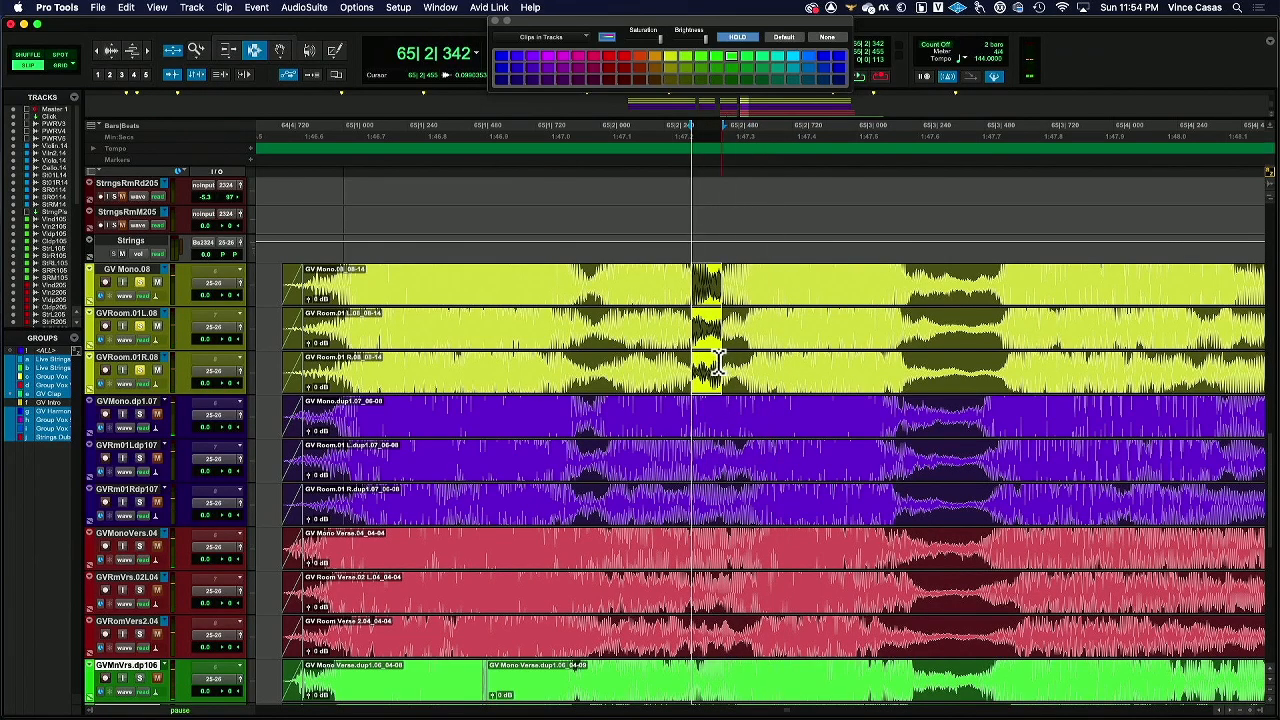
# Play the soloed yellow group's dip from 65|2|332 to 65|2|552 repeatedly.
pyautogui.moveTo(711, 332); pyautogui.dragTo(748, 370)
pyautogui.press('space')
pyautogui.press('space')
pyautogui.press('space')
pyautogui.press('space')
pyautogui.press('space')
pyautogui.press('space')
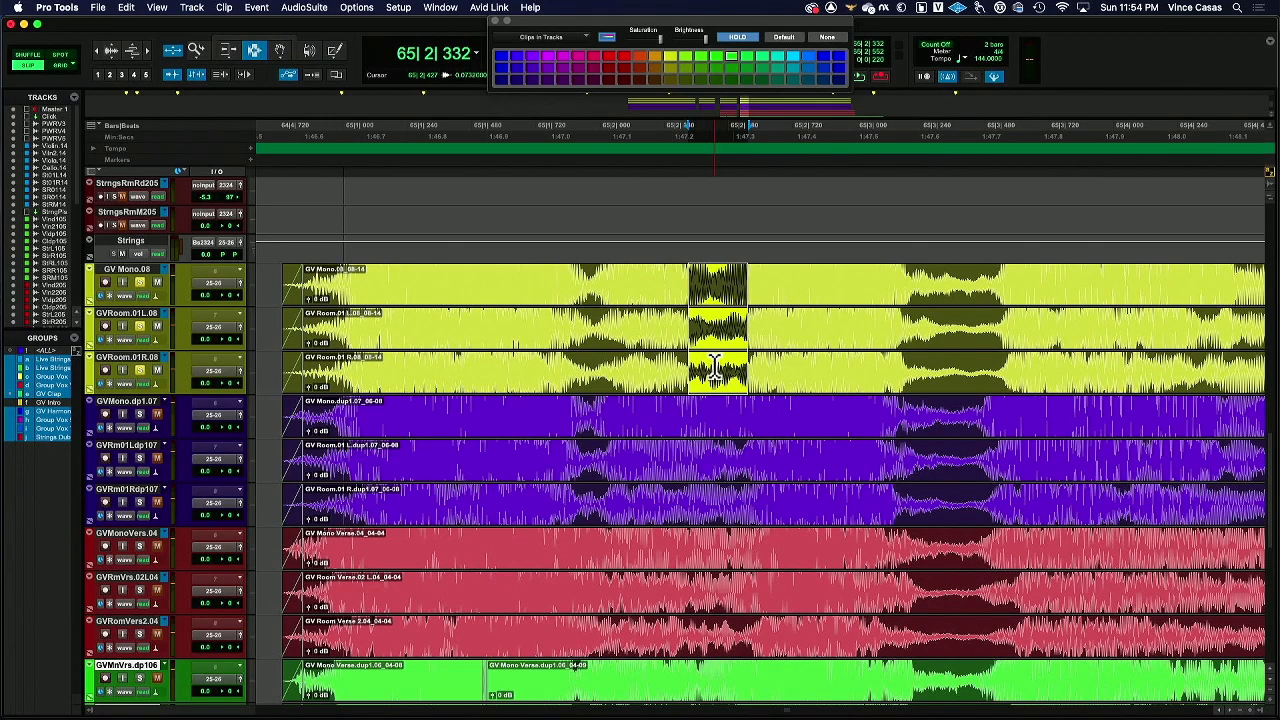
pyautogui.click(715, 367)
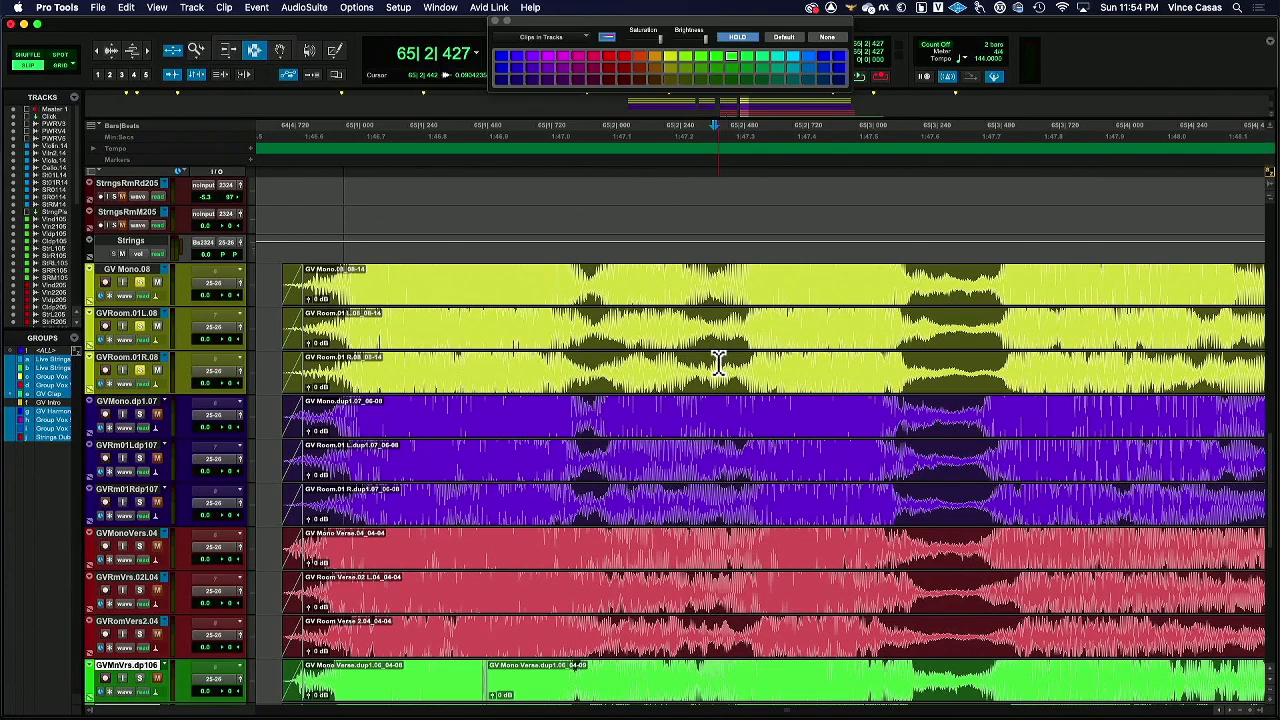
# Play back the soloed yellow phrase from its start, using the range 64|4|711 to 65|2|509.
pyautogui.click(312, 330)
pyautogui.press('space')
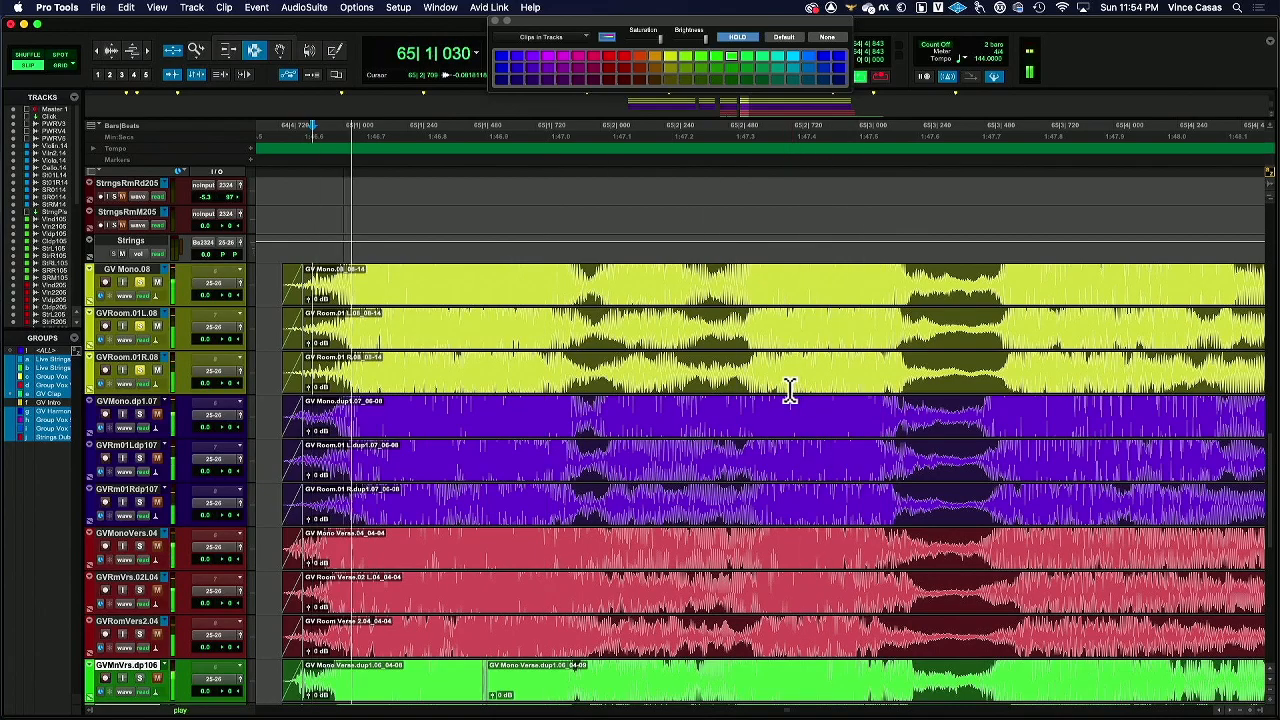
pyautogui.press('space')
pyautogui.doubleClick(352, 377)
pyautogui.press('space')
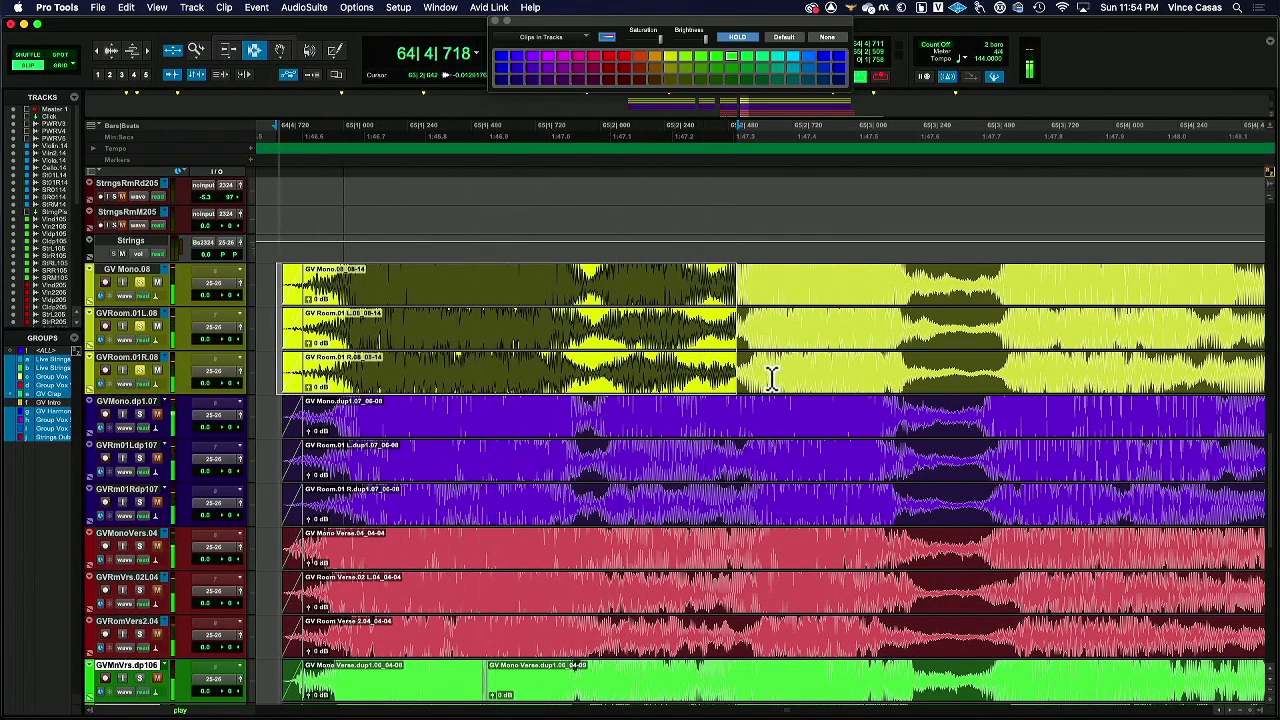
pyautogui.press('space')
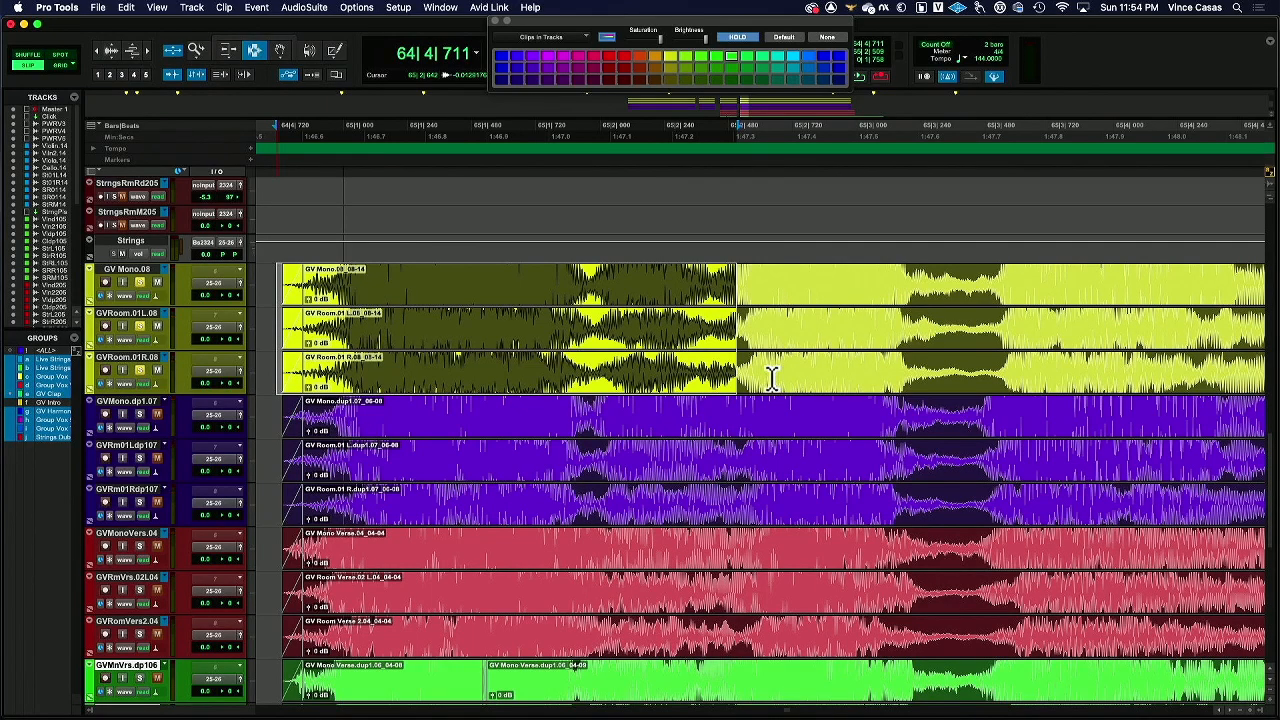
# Play back the yellow note following the dip, narrowing the range to 65|2|504 through 65|2|776.
pyautogui.moveTo(735, 350); pyautogui.dragTo(937, 367)
pyautogui.press('space')
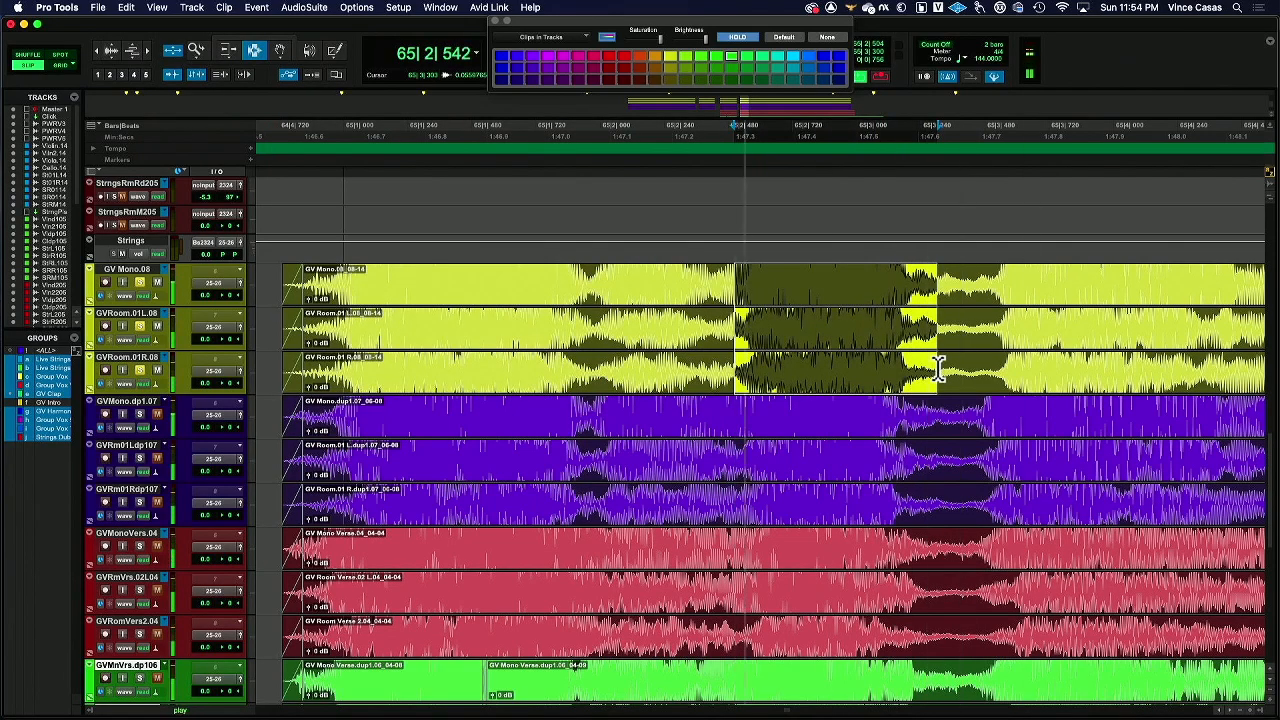
pyautogui.moveTo(738, 355); pyautogui.dragTo(806, 366)
pyautogui.press('space')
# Solo the purple, red and green groups as well, and select 65|2|342 to 65|2|494 across all groups.
pyautogui.scroll(-2, 800, 367)
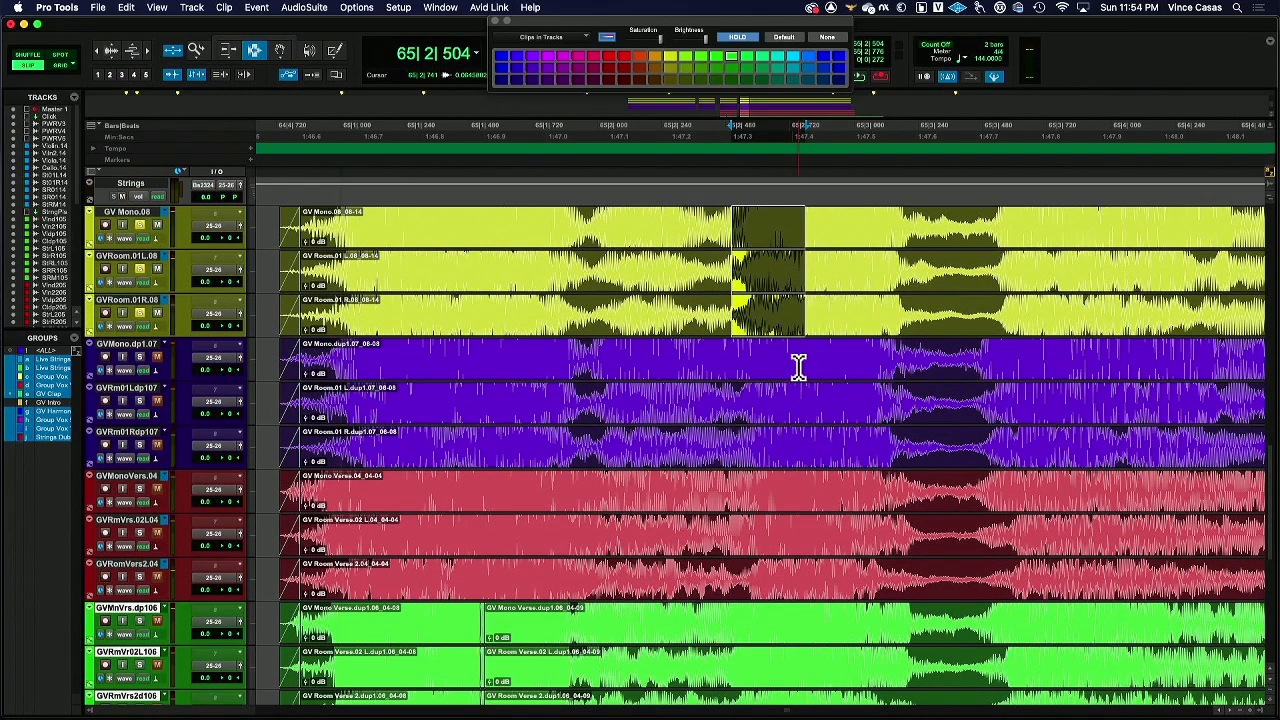
pyautogui.scroll(-1, 799, 367)
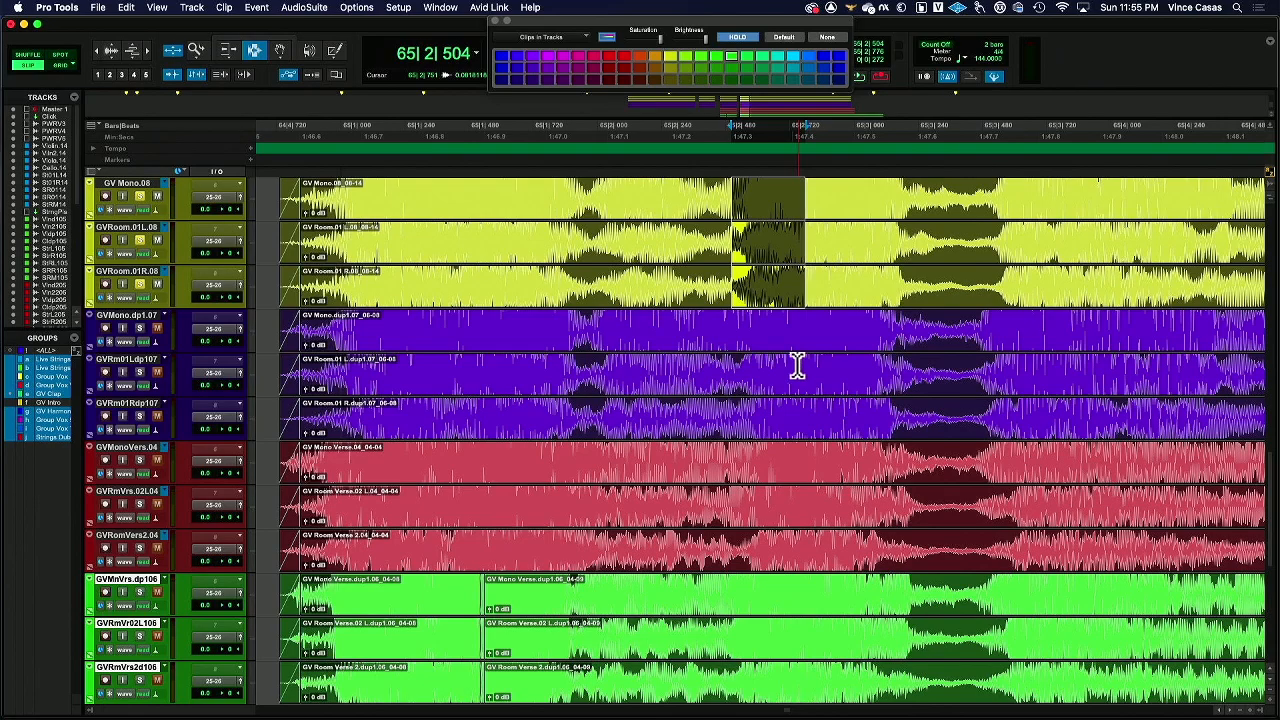
pyautogui.moveTo(142, 325); pyautogui.dragTo(146, 414)
pyautogui.moveTo(145, 470); pyautogui.dragTo(150, 606)
pyautogui.press('space')
pyautogui.moveTo(688, 290); pyautogui.dragTo(729, 663)
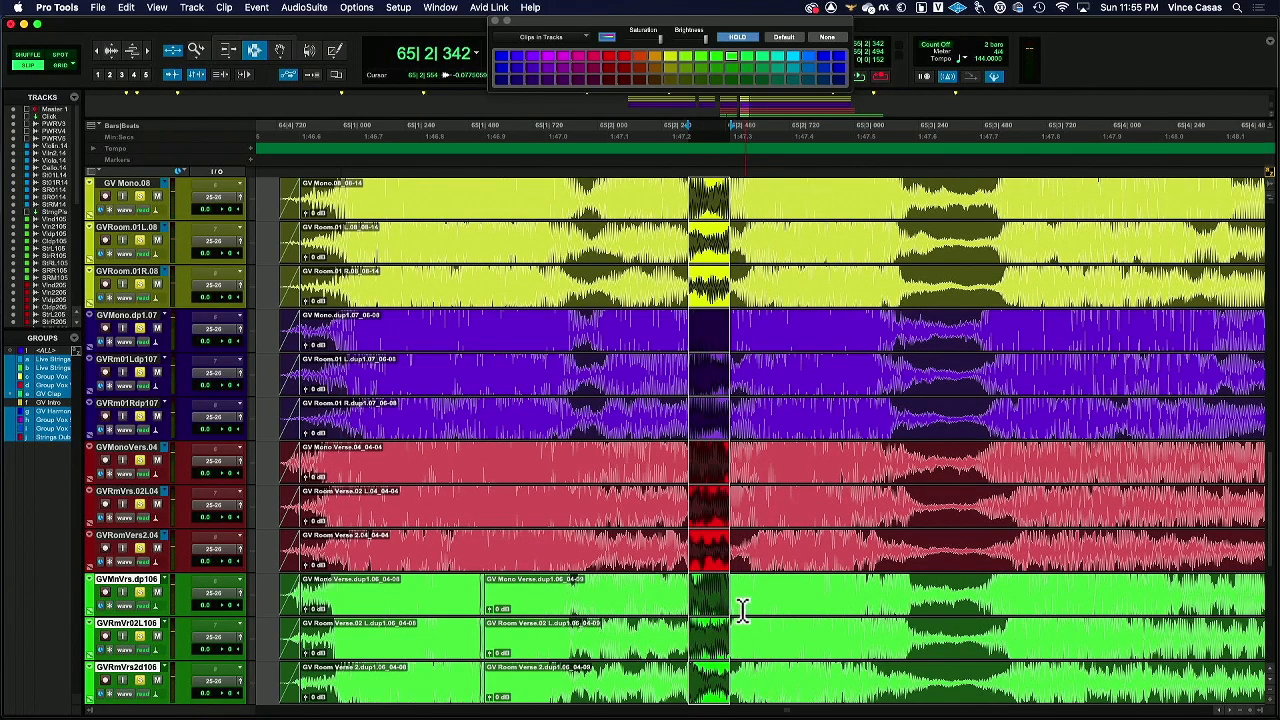
# Play the selected dip while switching the purple, red and green groups' solos off and on to compare their timing.
pyautogui.click(140, 328)
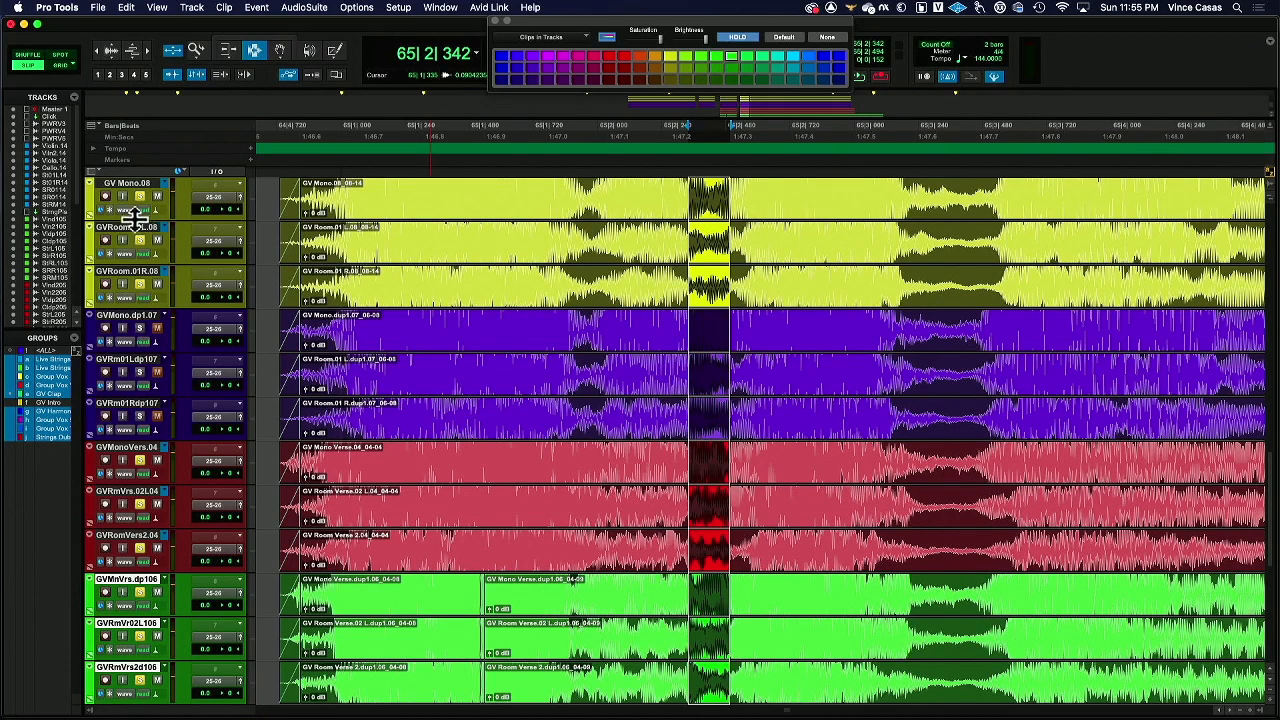
pyautogui.click(140, 462)
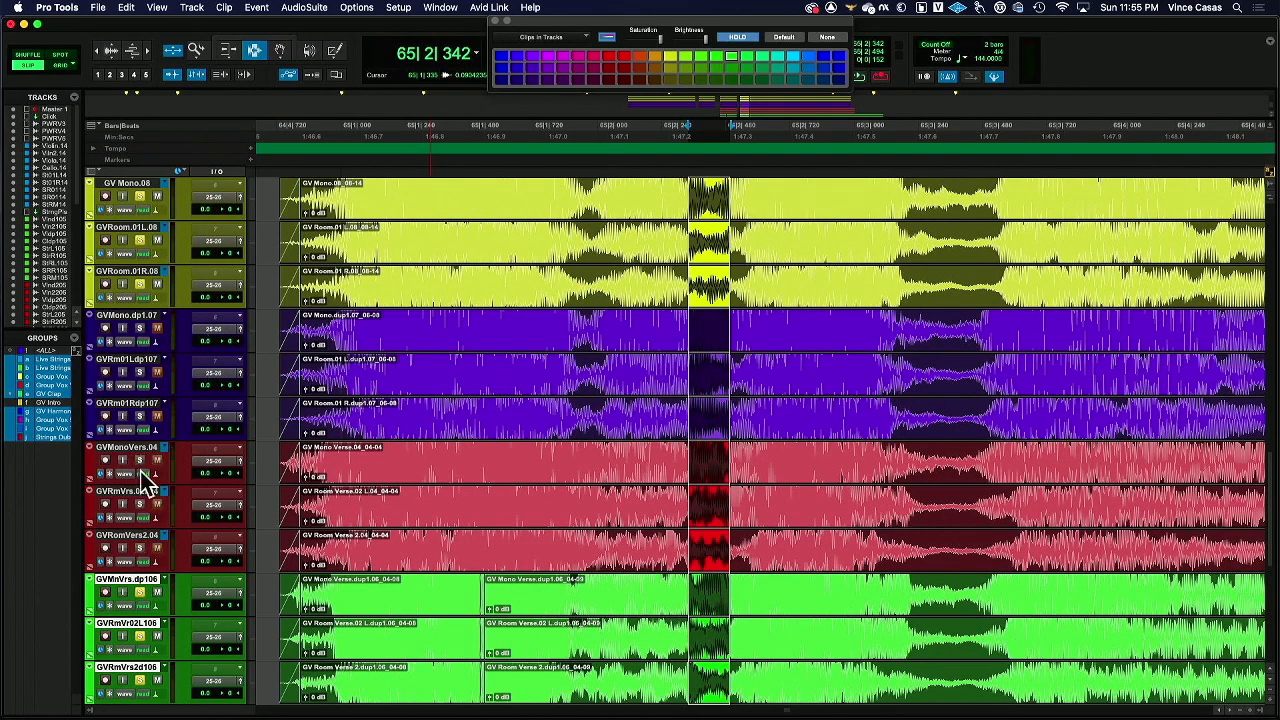
pyautogui.click(140, 328)
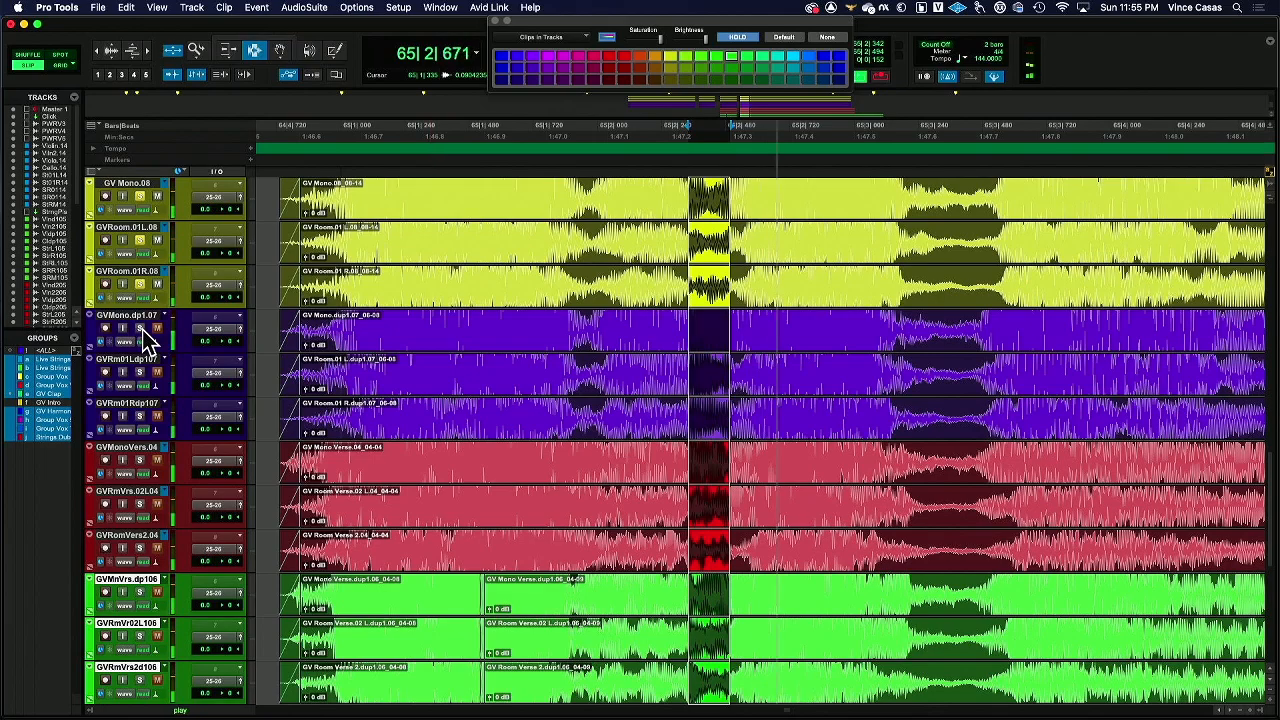
pyautogui.click(140, 460)
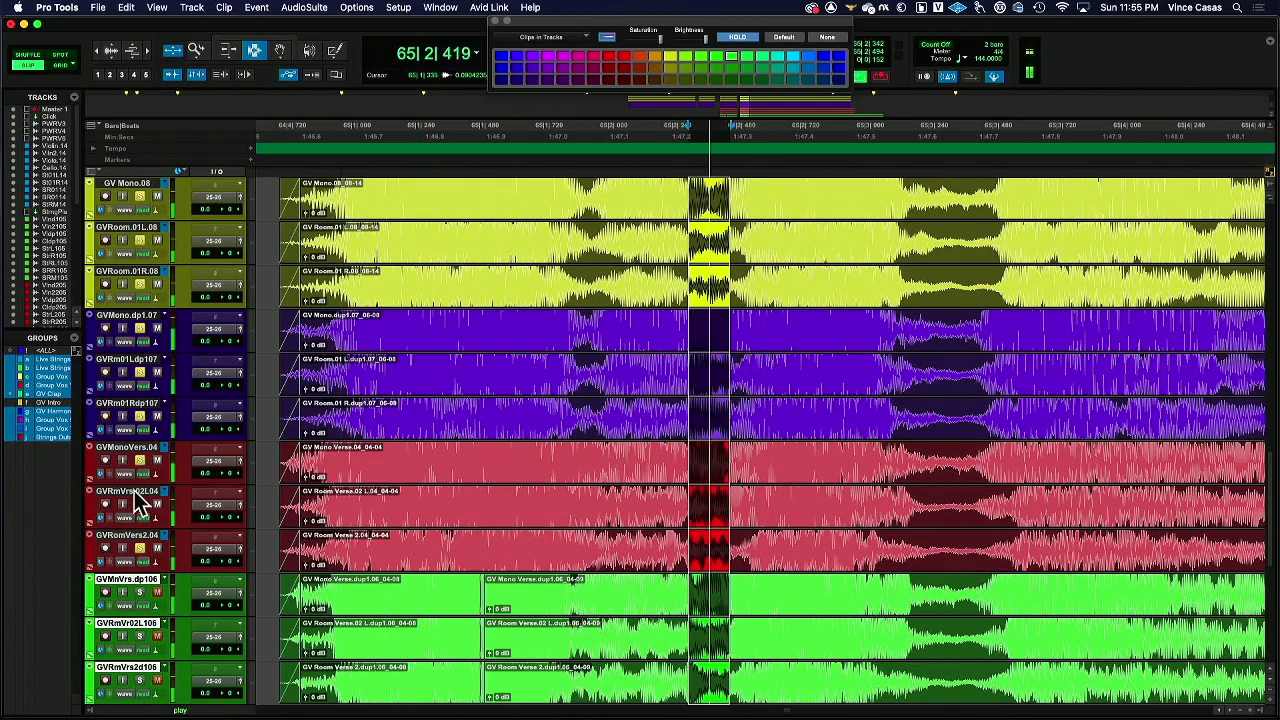
pyautogui.click(141, 593)
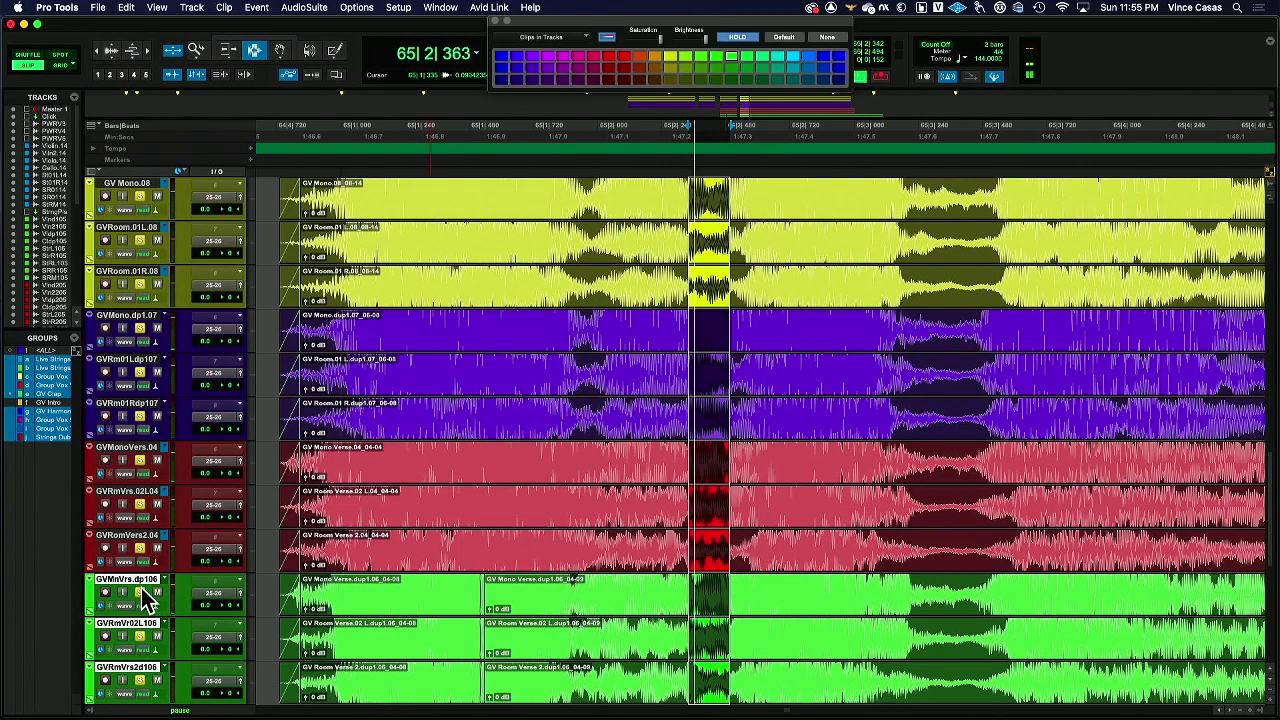
# Copy the red and green audio from 65|2|385 to 65|2|539 and paste it earlier at 65|2|335.
pyautogui.click(668, 655)
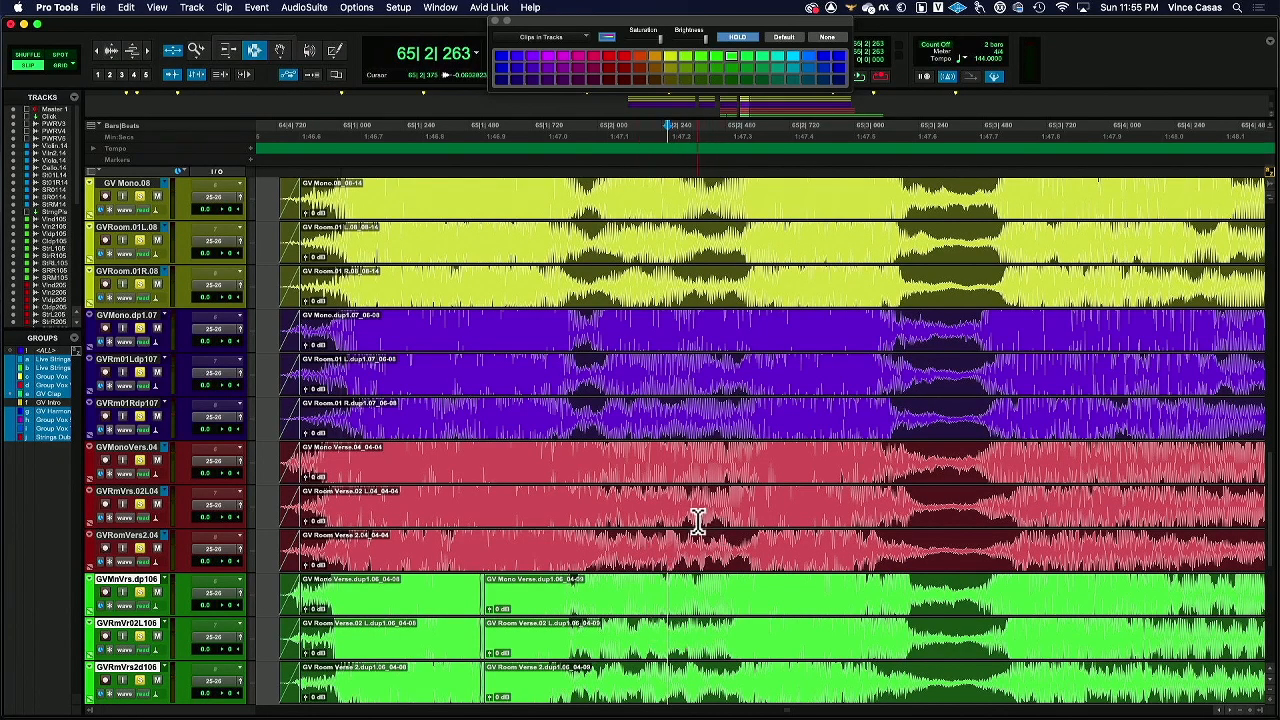
pyautogui.moveTo(700, 515); pyautogui.dragTo(740, 672)
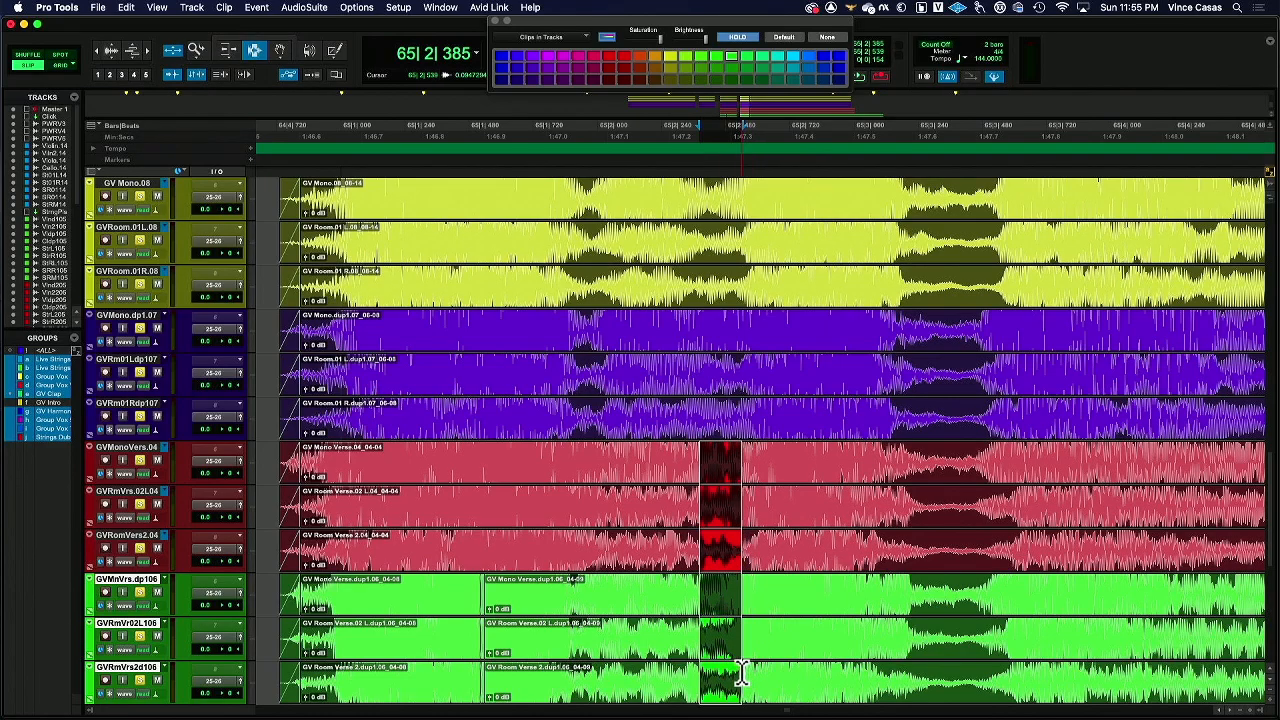
pyautogui.click(686, 622)
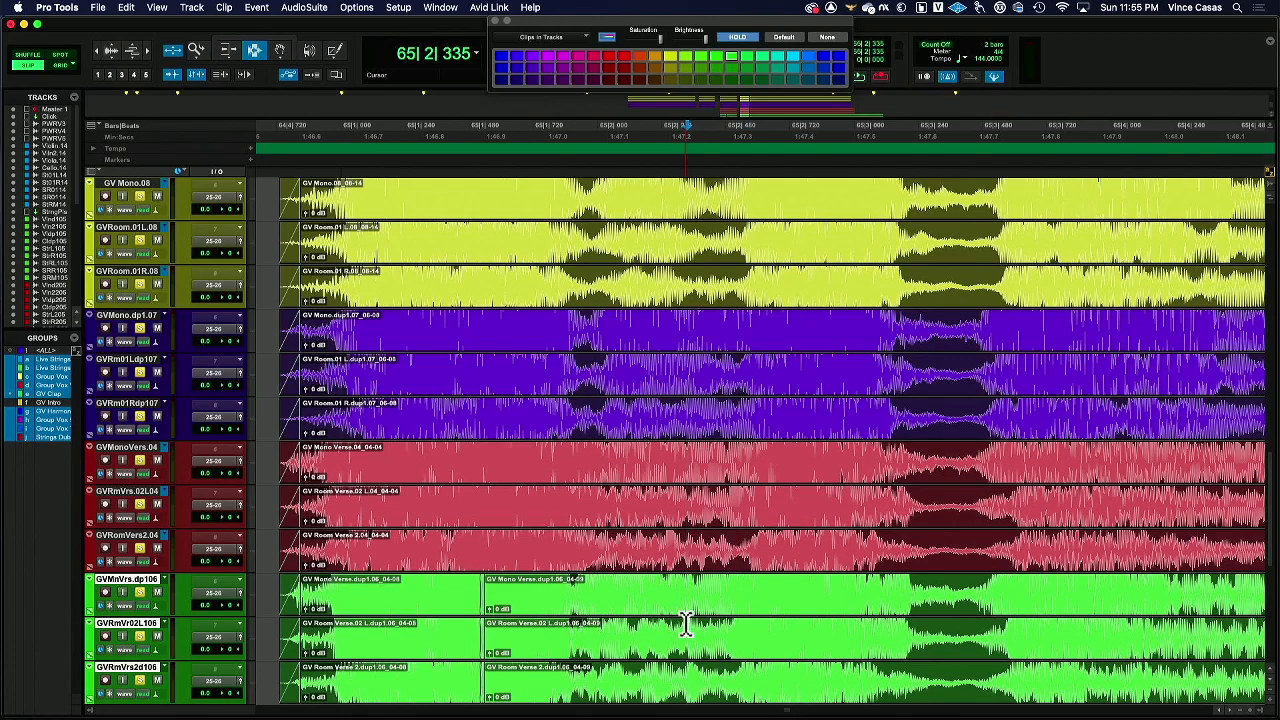
pyautogui.press('super+v')
# Play back the pasted red and green section together with its lead-in on all groups.
pyautogui.moveTo(684, 637); pyautogui.dragTo(757, 645)
pyautogui.press('space')
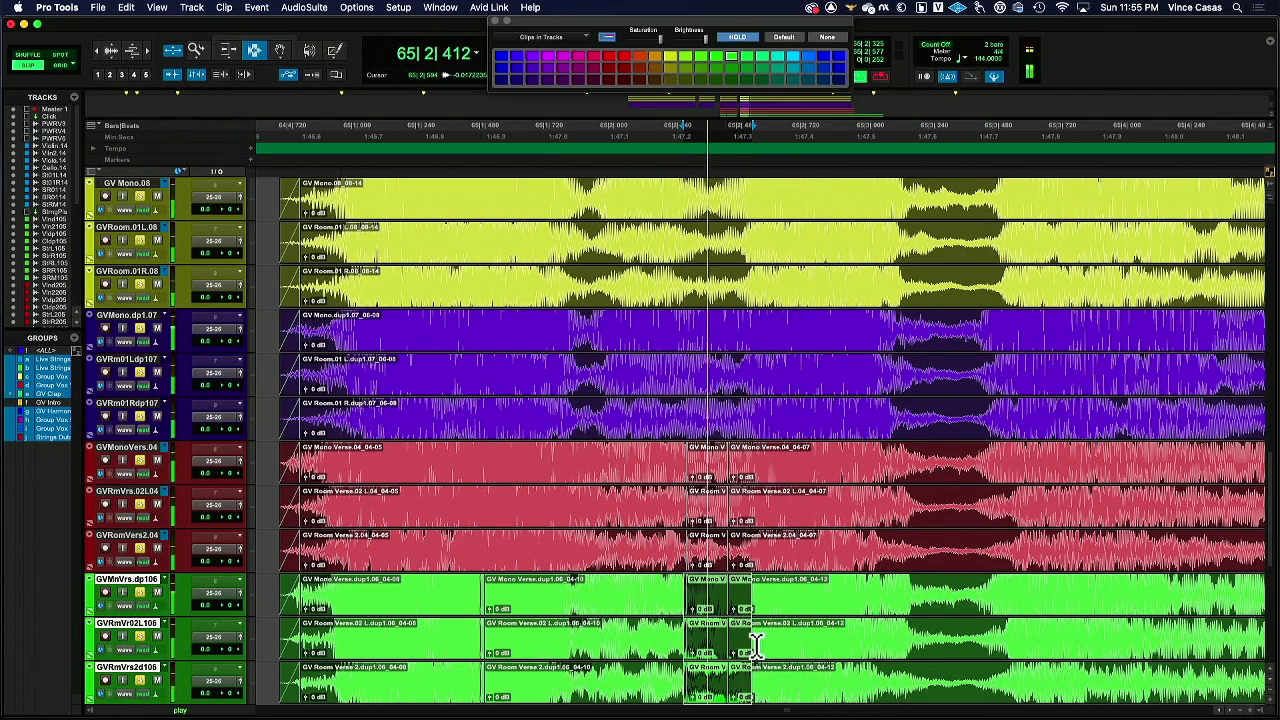
pyautogui.click(455, 578)
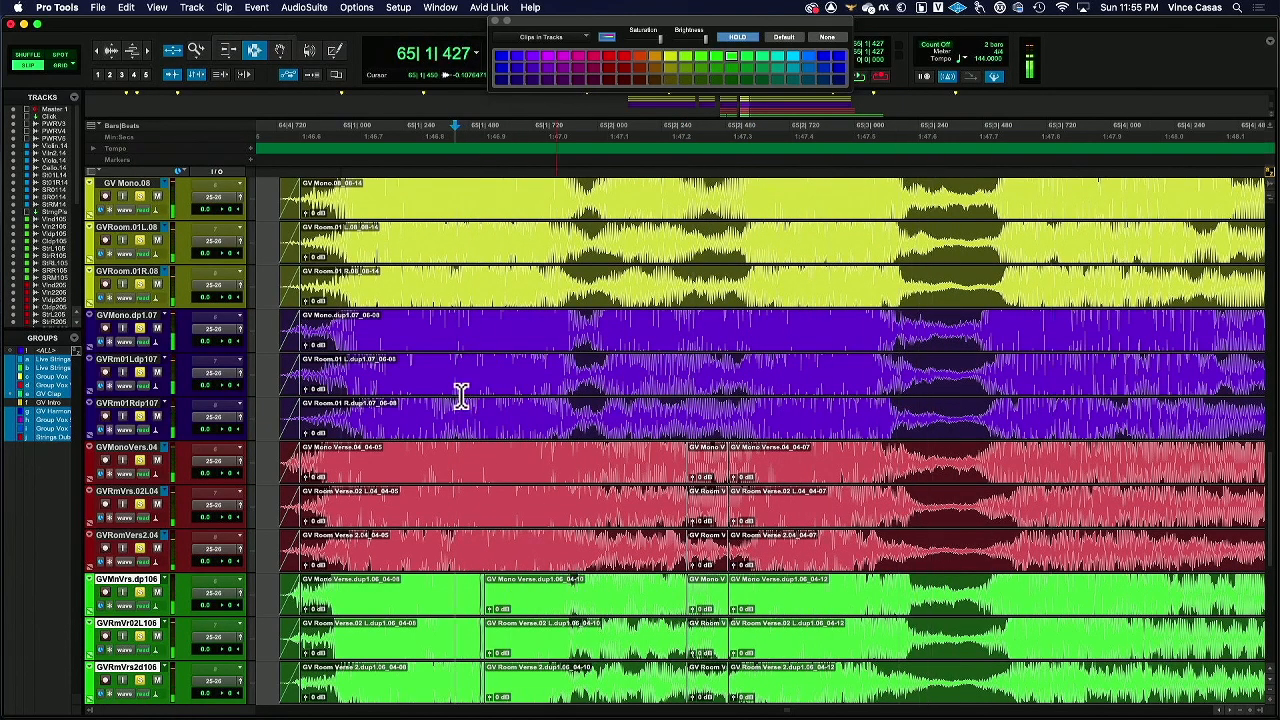
# Undo the last red and green paste and play both groups' dip from 65|2|415 to 65|2|519.
pyautogui.press('super+z')
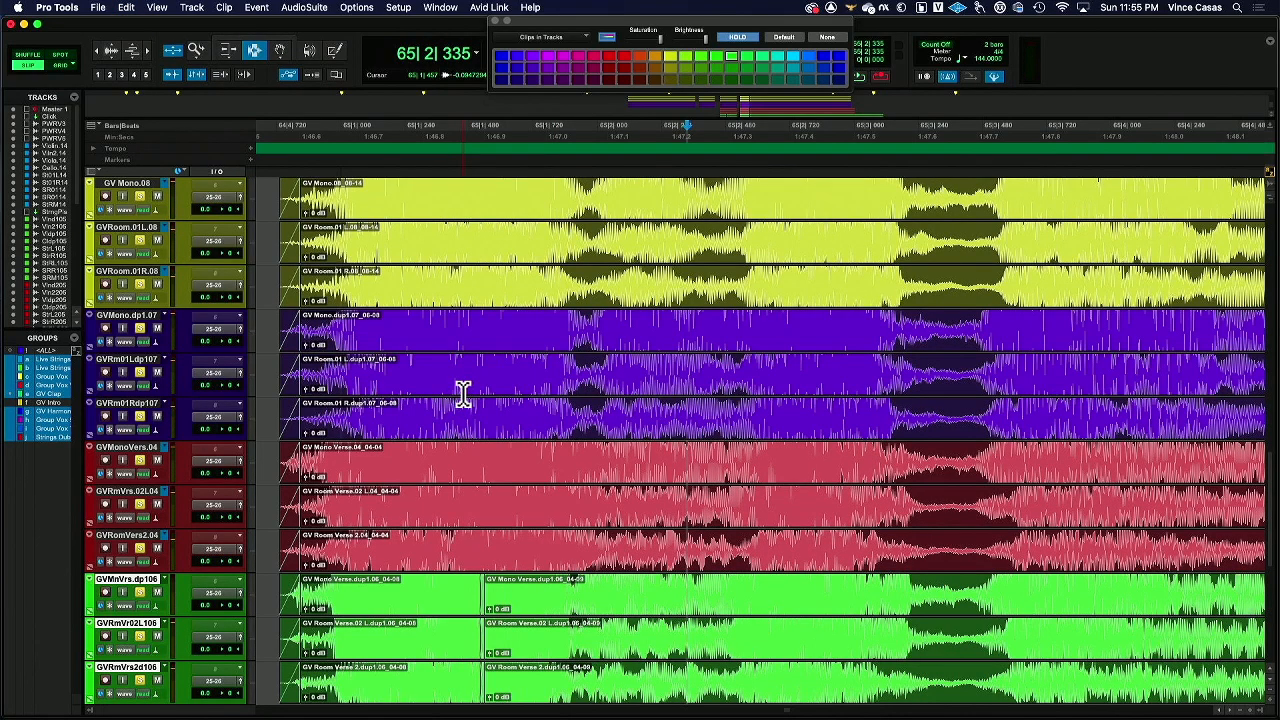
pyautogui.moveTo(686, 498); pyautogui.dragTo(737, 623)
pyautogui.click(737, 623)
pyautogui.moveTo(706, 494); pyautogui.dragTo(734, 671)
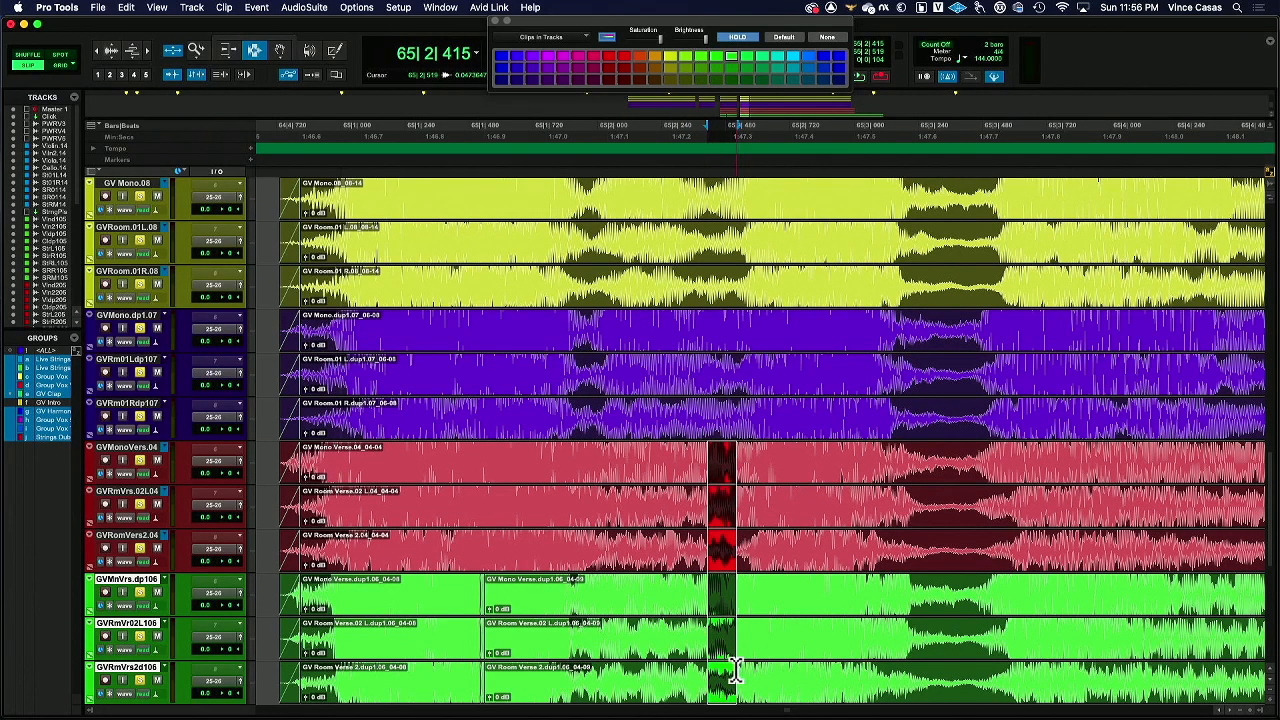
pyautogui.press('space')
pyautogui.press('space')
# Copy the red group's audio from 65|2|427 to 65|2|542, paste it earlier at 65|2|370 and play it.
pyautogui.moveTo(714, 477); pyautogui.dragTo(742, 522)
pyautogui.press('space')
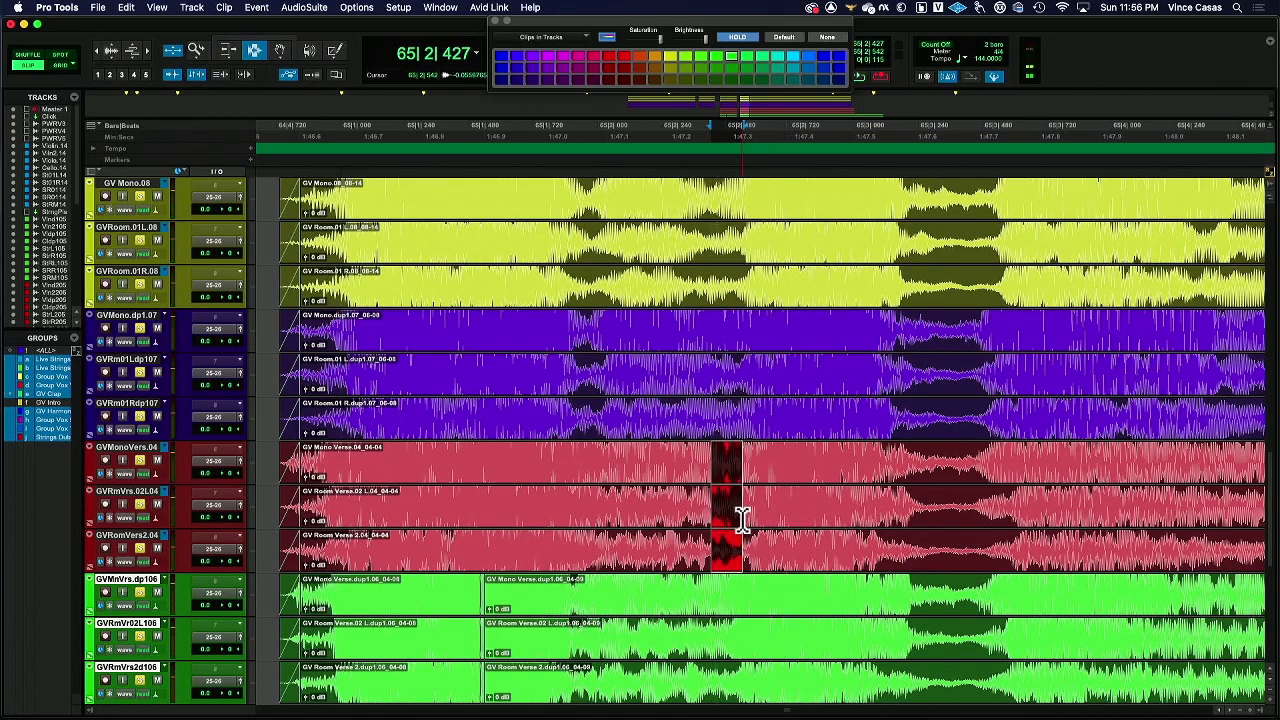
pyautogui.click(697, 512)
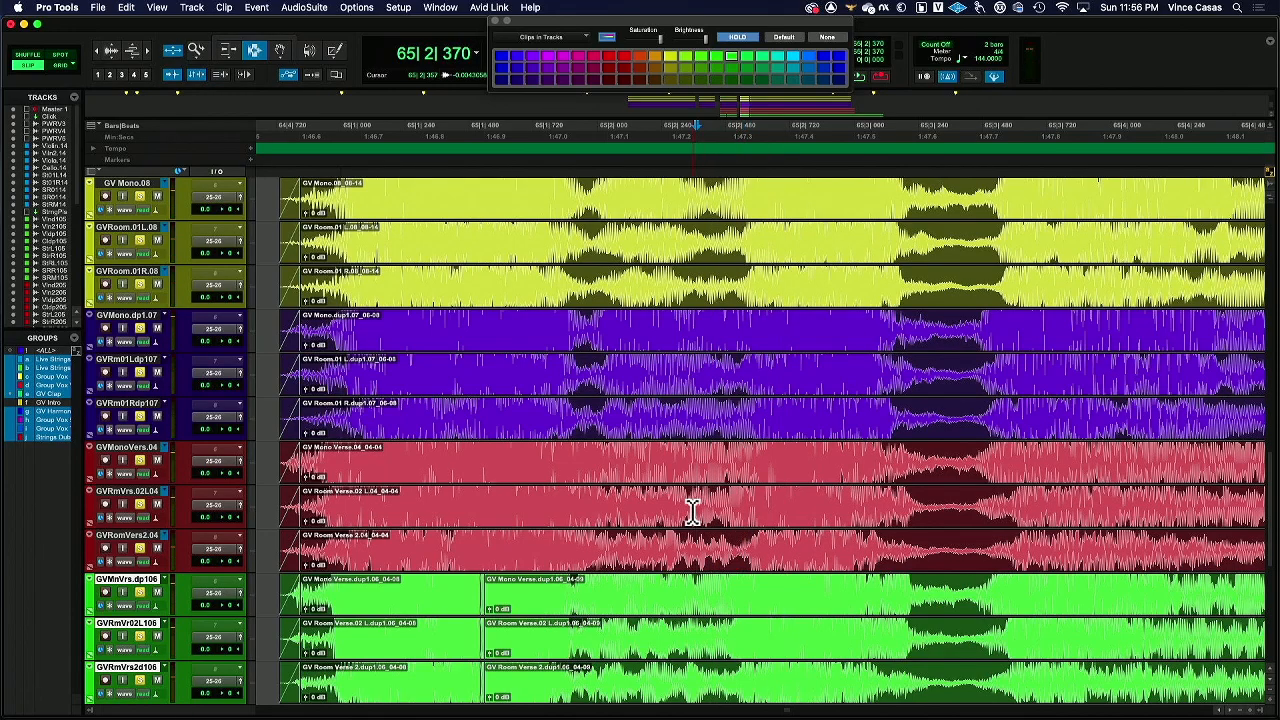
pyautogui.press('super+v')
pyautogui.press('space')
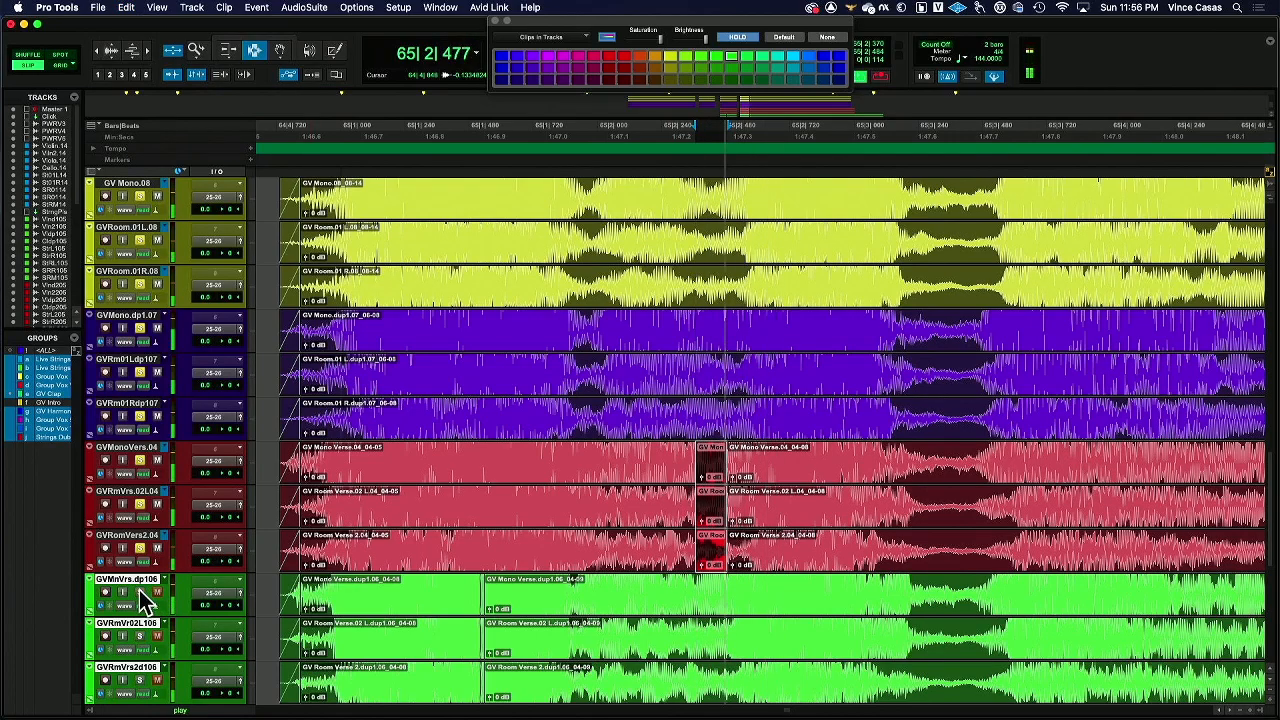
# Crossfade both edges of the pasted red section within a selection from 65|2|335 to 65|2|574.
pyautogui.click(463, 535)
pyautogui.click(728, 552)
pyautogui.moveTo(687, 552); pyautogui.dragTo(750, 552)
pyautogui.press('super+f')
pyautogui.press('Return')
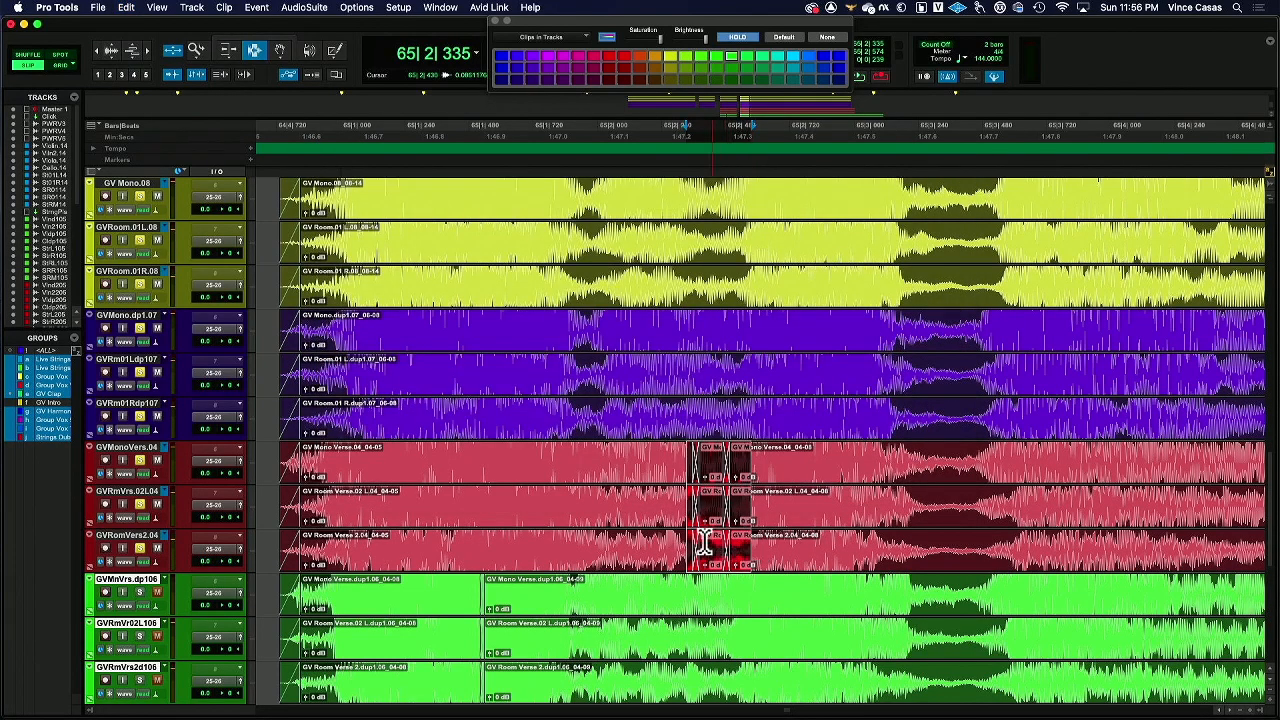
pyautogui.click(672, 546)
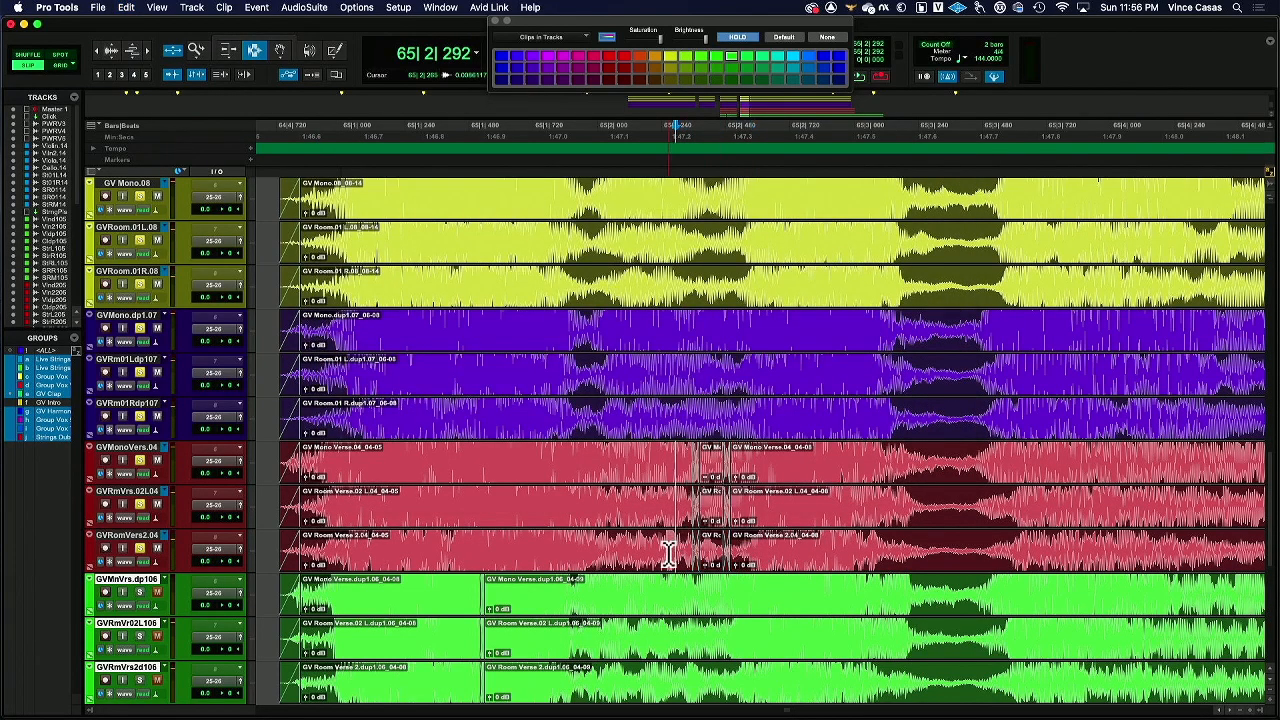
# Play the section leading into the second beat several times and select the green dip from 65|2|312 to 65|2|425.
pyautogui.click(563, 576)
pyautogui.press('space')
pyautogui.press('space')
pyautogui.click(698, 640)
pyautogui.press('space')
pyautogui.press('space')
pyautogui.click(648, 660)
pyautogui.press('space')
pyautogui.press('space')
pyautogui.press('space')
pyautogui.press('space')
pyautogui.moveTo(684, 664); pyautogui.dragTo(711, 694)
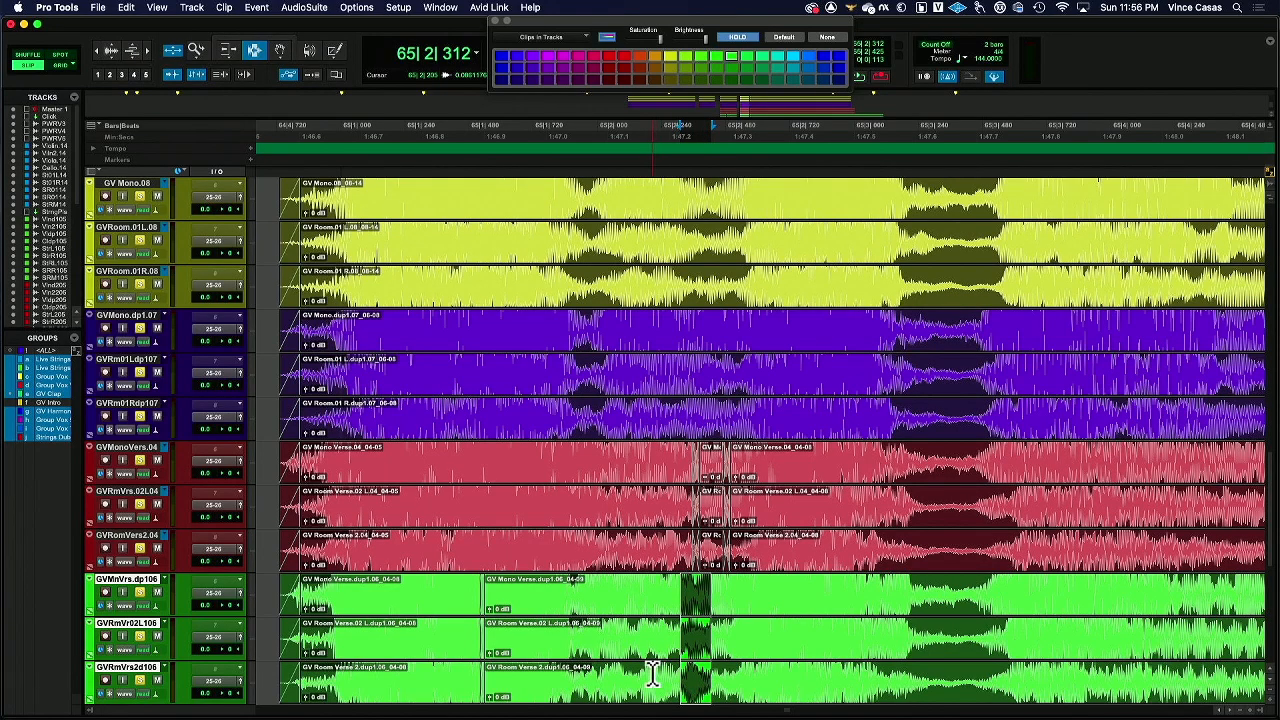
# Copy the green group's audio from 65|1|709 to 65|2|629 and paste it later at 65|1|744.
pyautogui.click(580, 655)
pyautogui.click(558, 638)
pyautogui.click(571, 621)
pyautogui.click(582, 622)
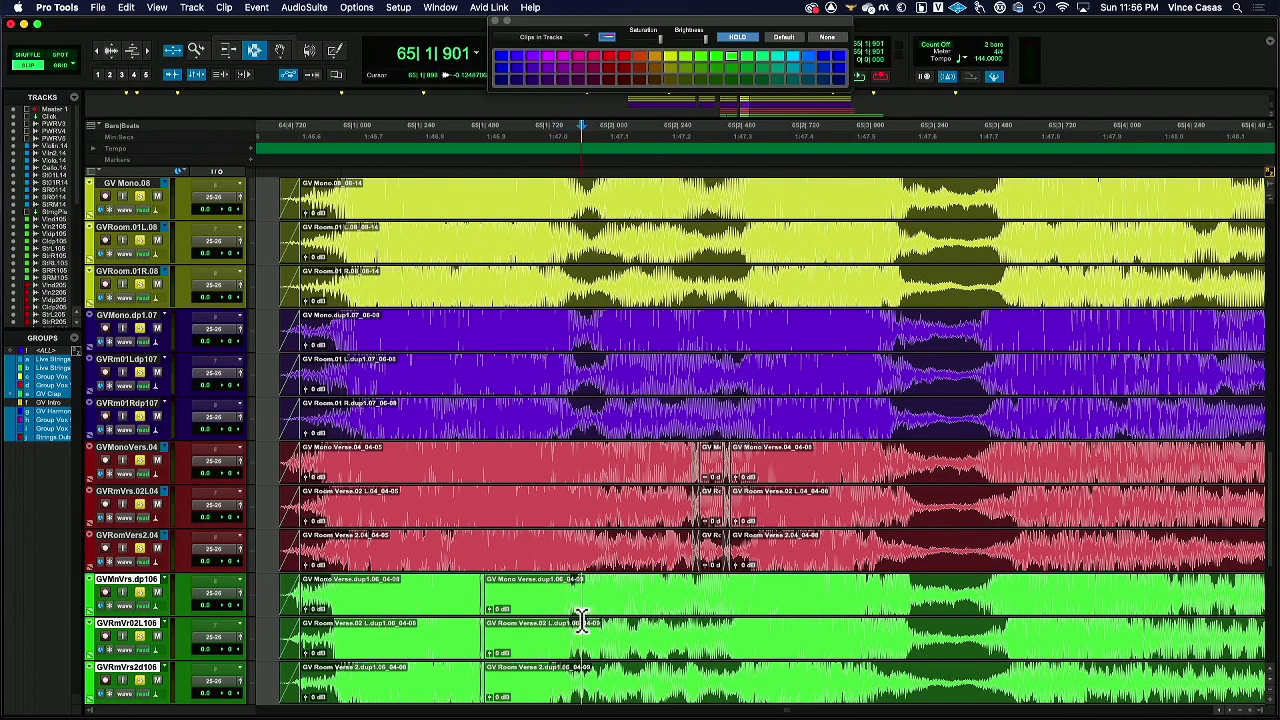
pyautogui.moveTo(530, 616); pyautogui.dragTo(765, 680)
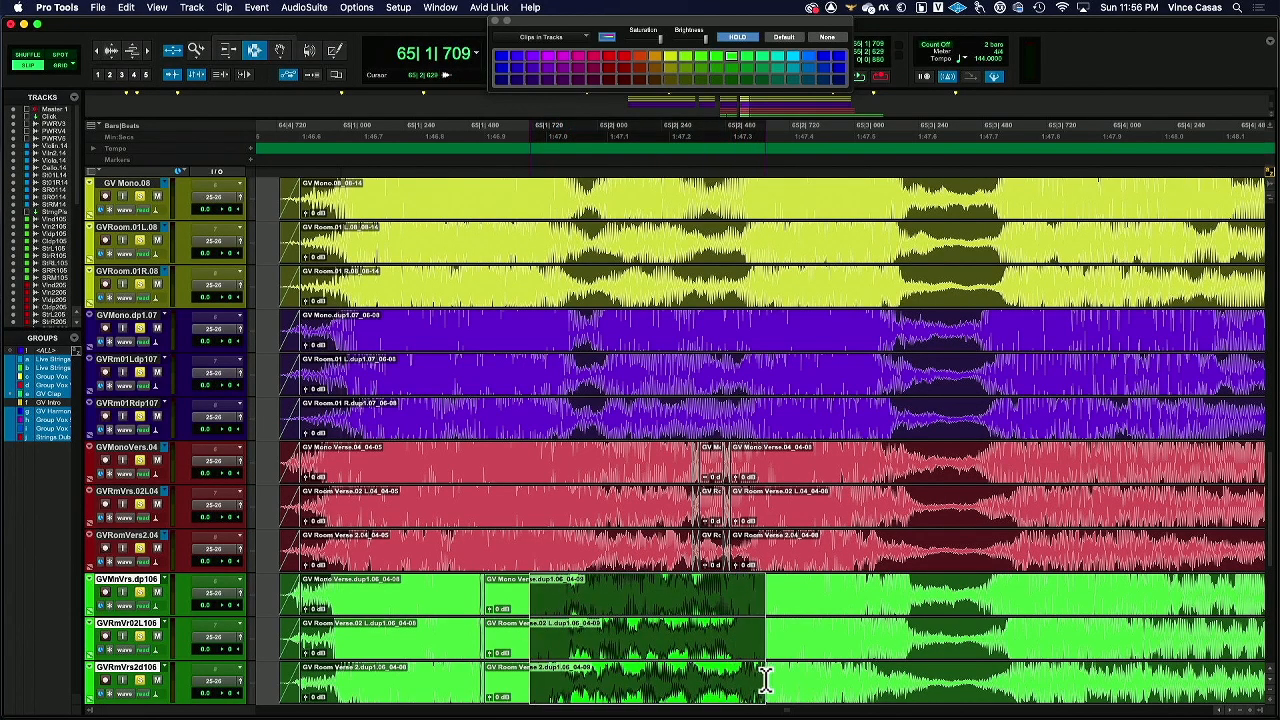
pyautogui.click(540, 600)
pyautogui.press('super+v')
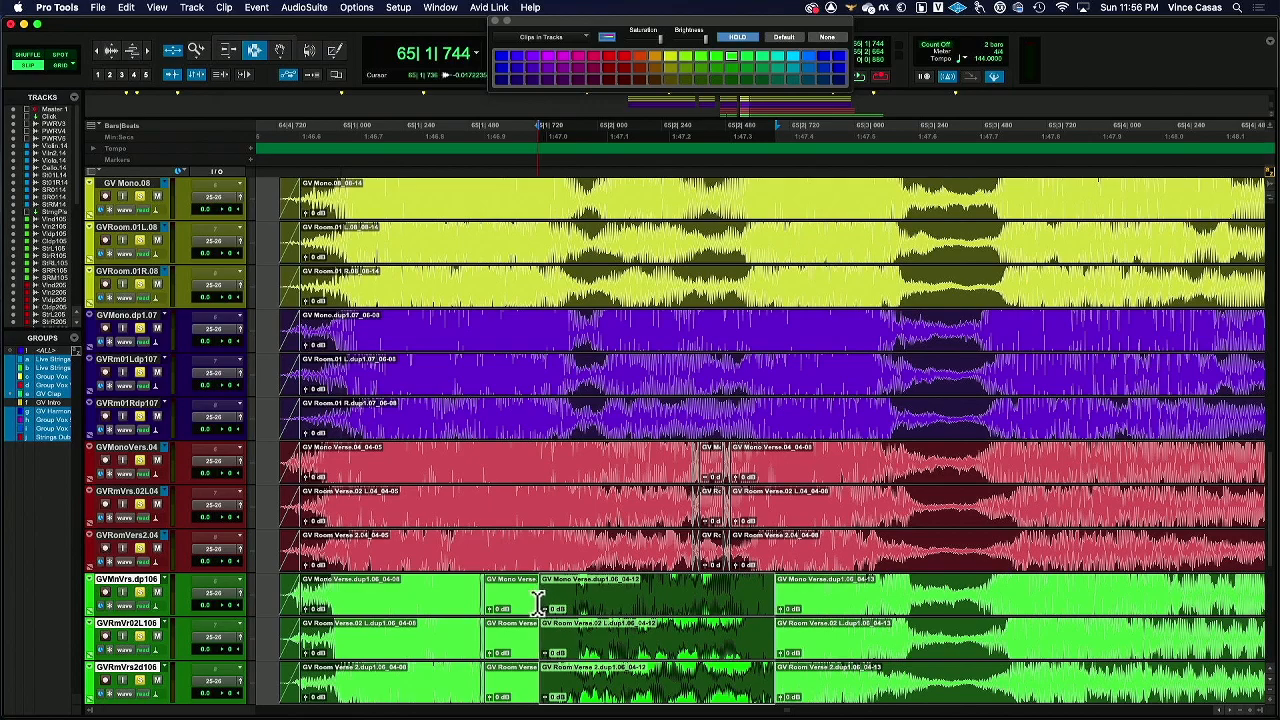
# Compare the dip at 65|1|888 across all groups and select the green dip from 65|2|337 to 65|2|549.
pyautogui.click(578, 613)
pyautogui.moveTo(578, 613); pyautogui.dragTo(596, 305)
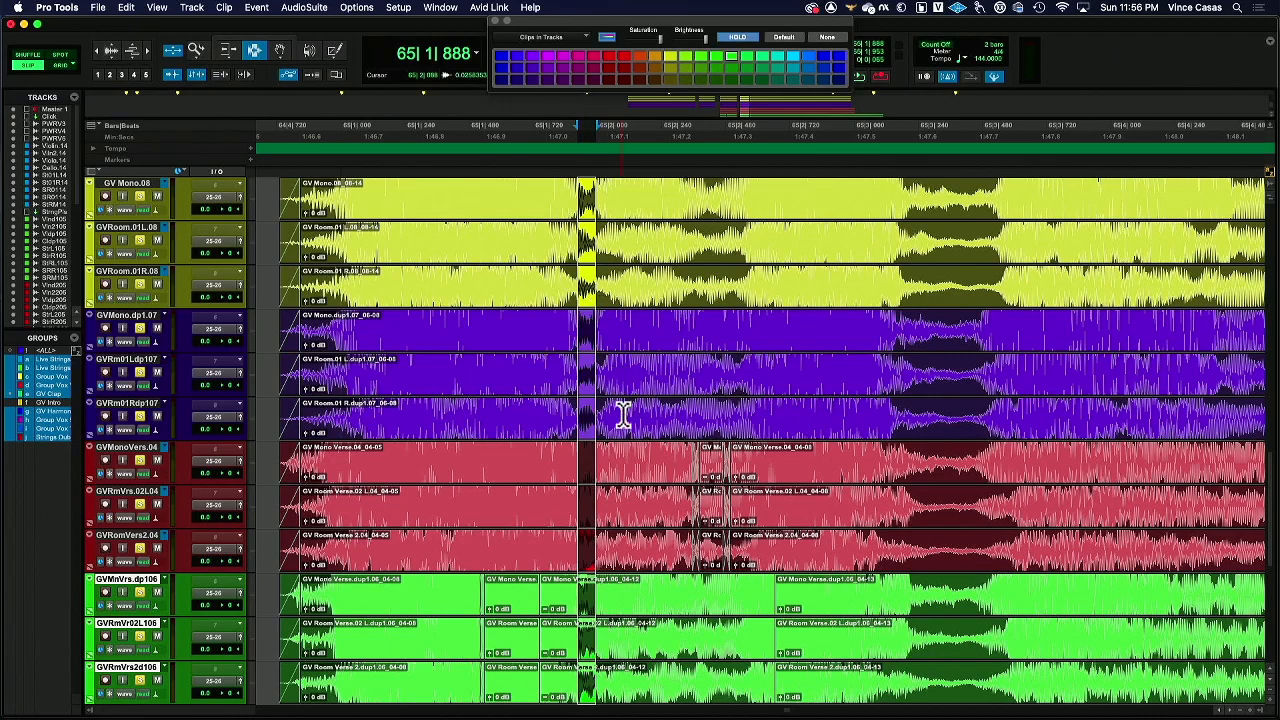
pyautogui.click(655, 650)
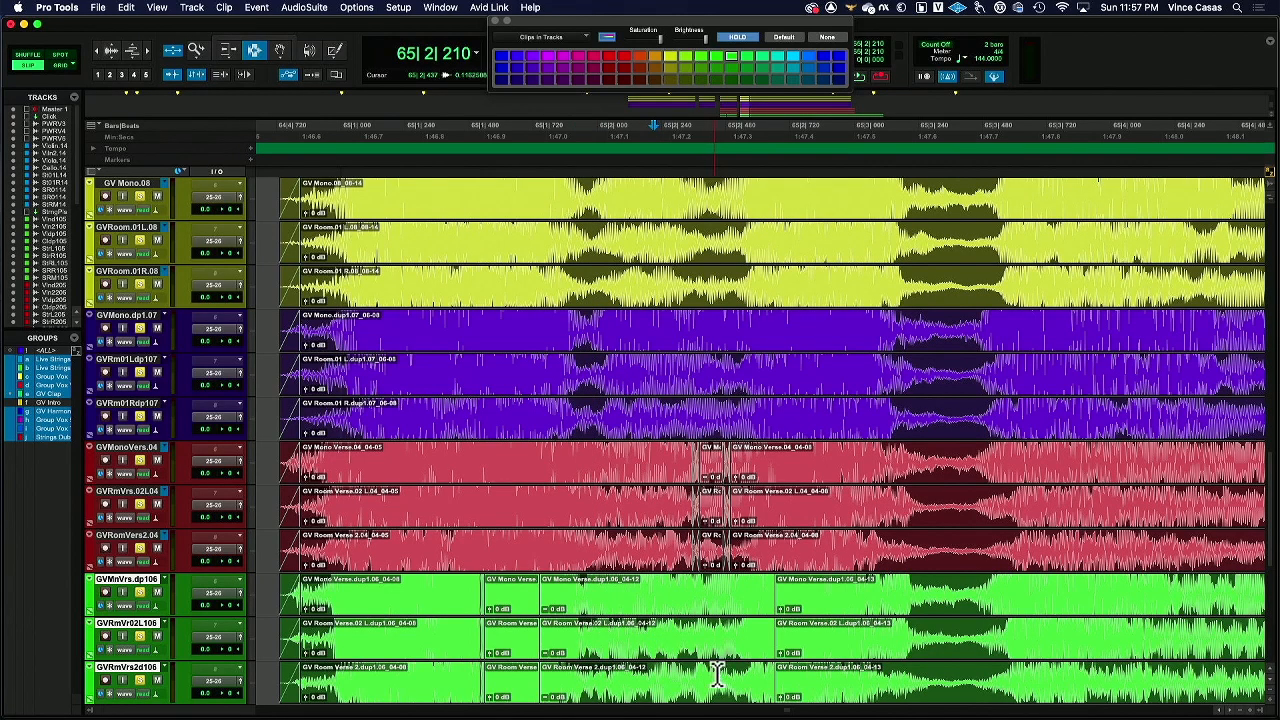
pyautogui.moveTo(687, 667); pyautogui.dragTo(745, 697)
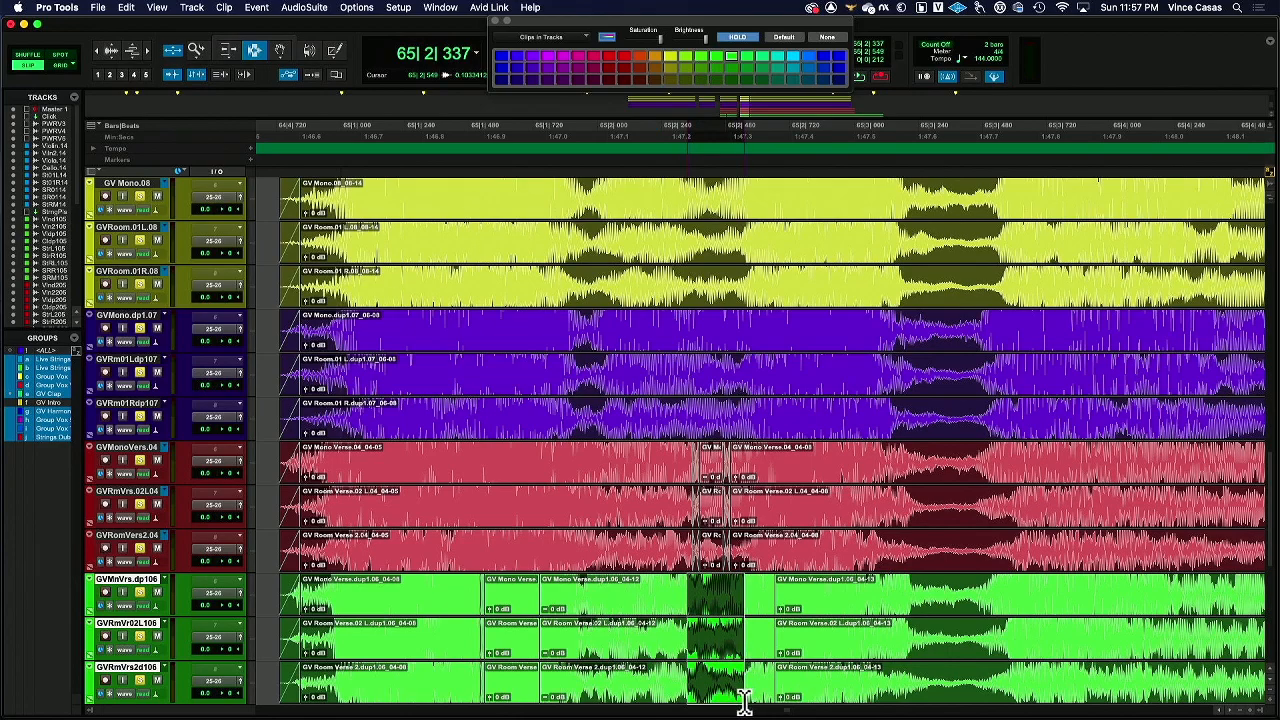
# Separate the green clips at 65|2|320, move the new piece later to 65|2|355 and play it.
pyautogui.click(679, 610)
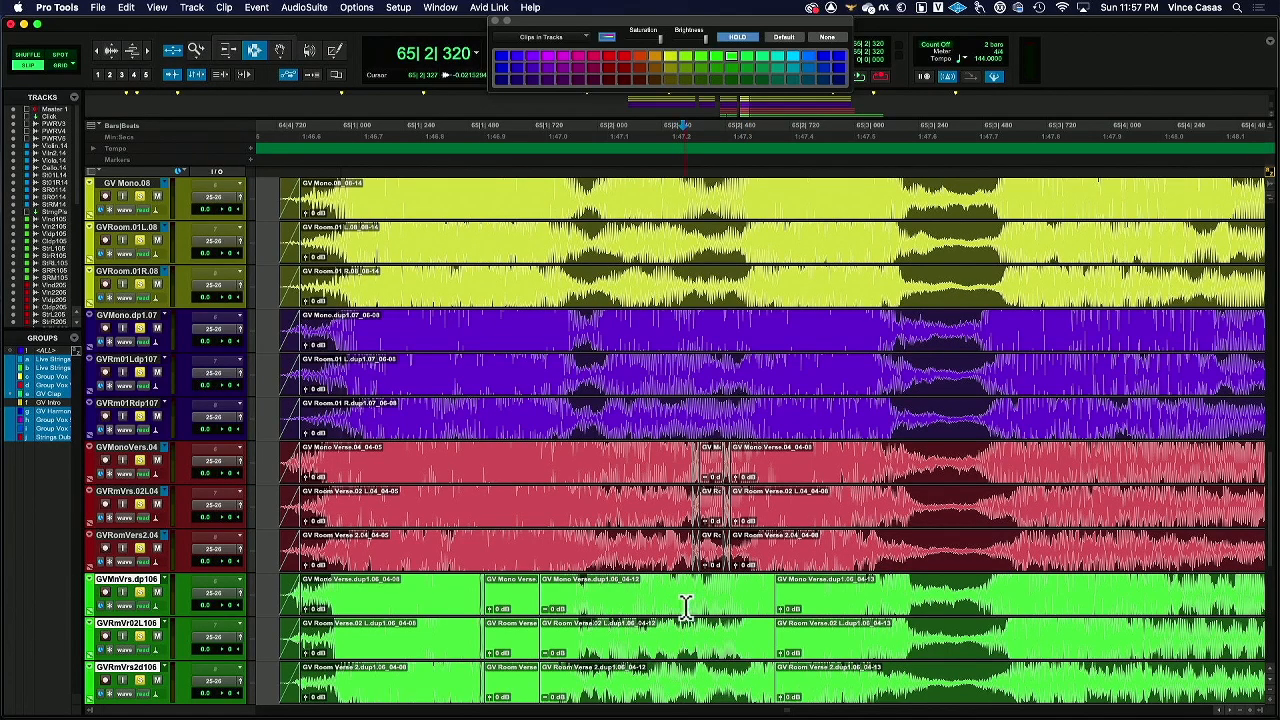
pyautogui.press('super+e')
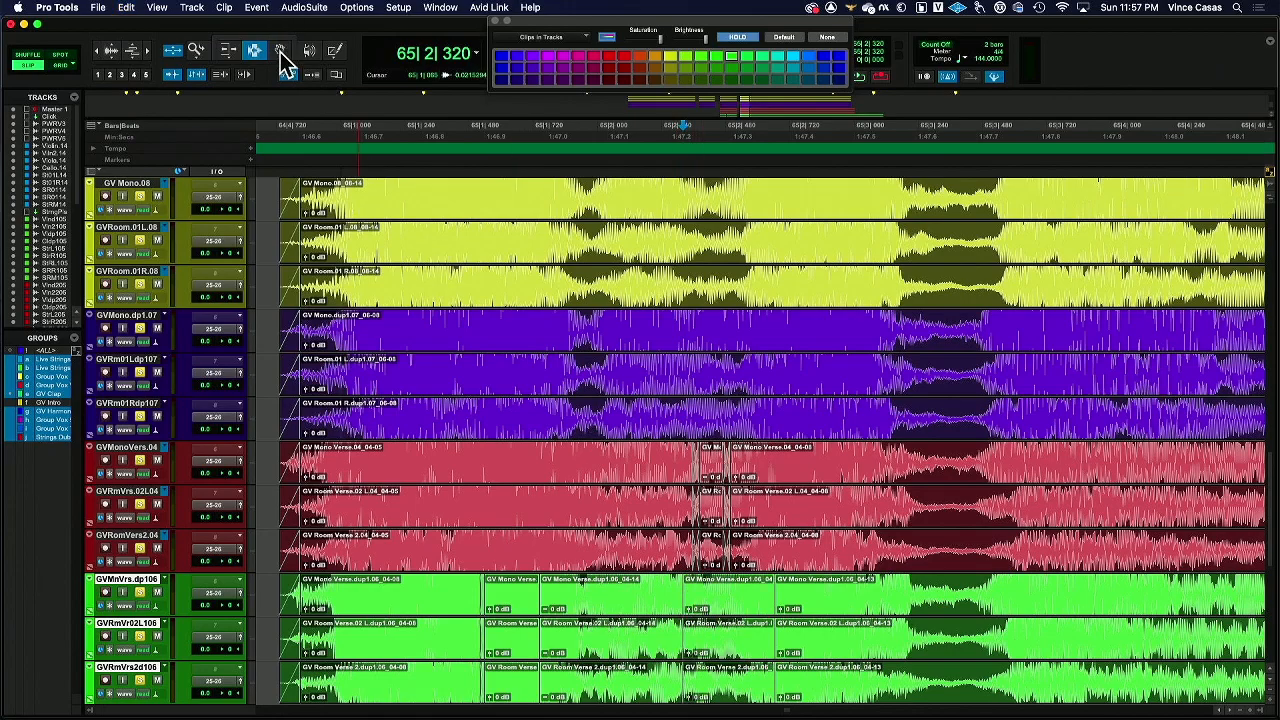
pyautogui.moveTo(721, 621); pyautogui.dragTo(743, 648)
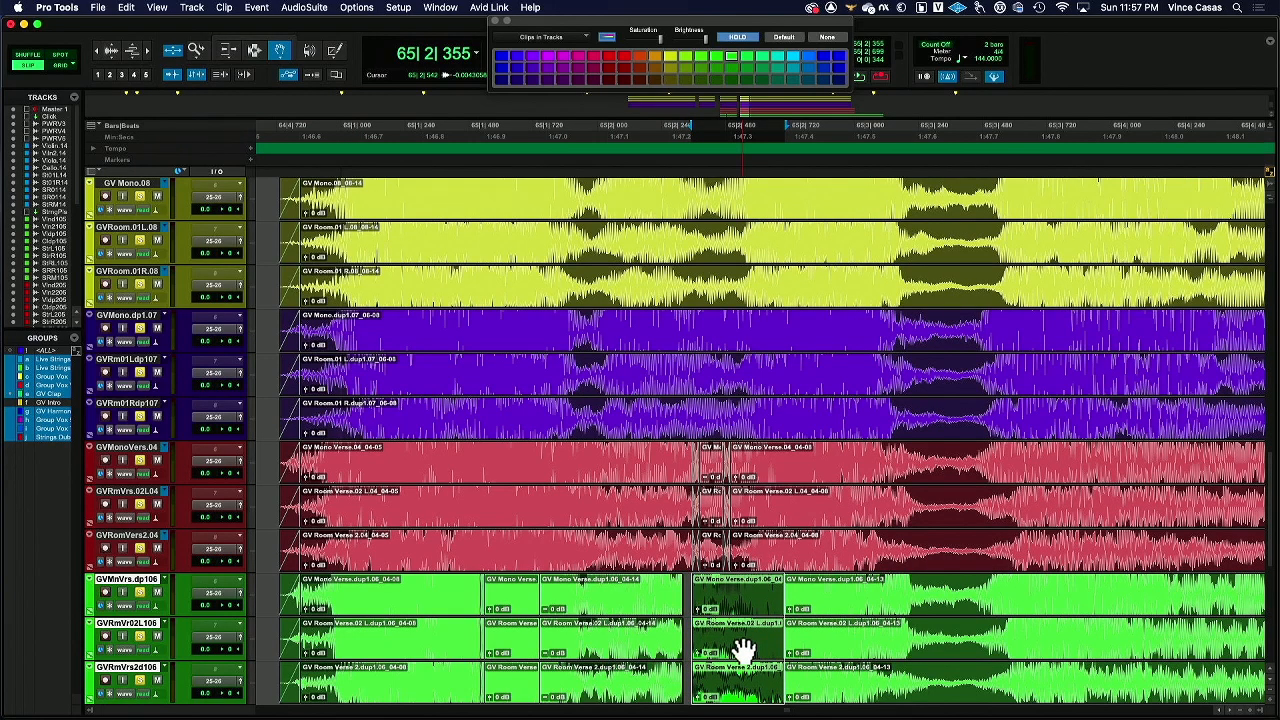
pyautogui.press('space')
pyautogui.press('space')
pyautogui.press('space')
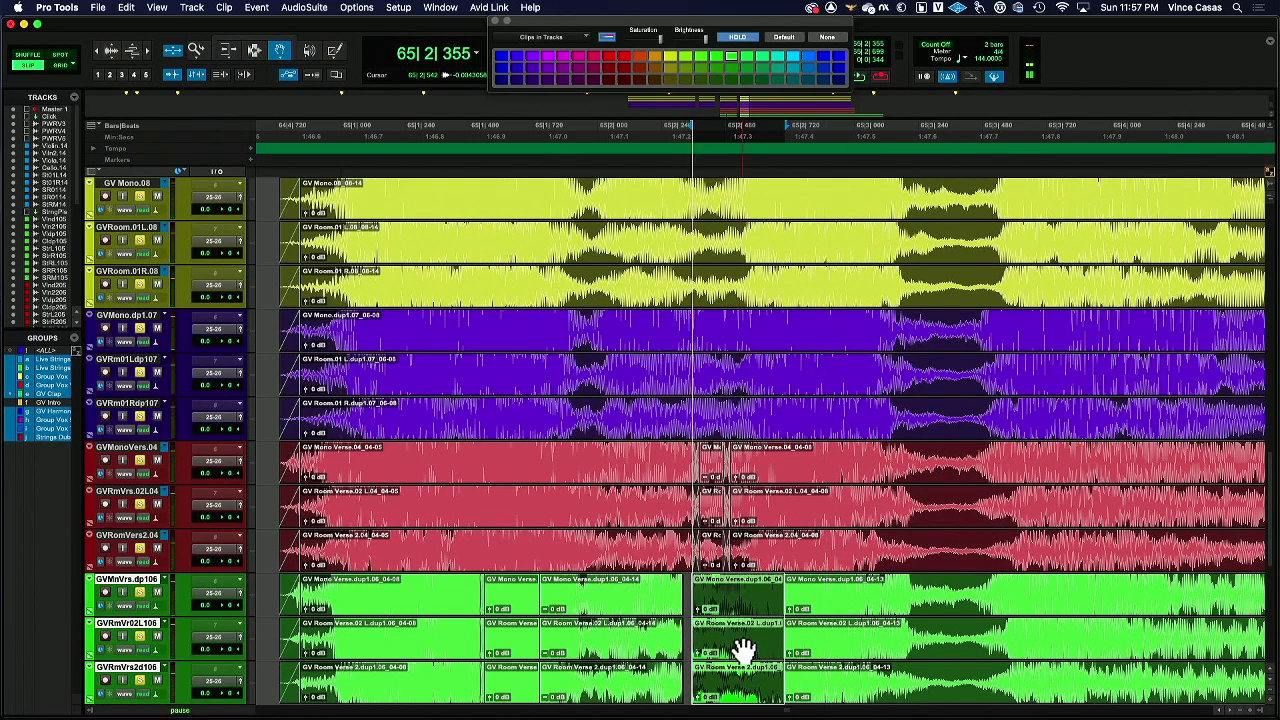
# Try the separated green clips at 65|2|372 and at 65|2|347, playing each position.
pyautogui.moveTo(743, 648); pyautogui.dragTo(747, 648)
pyautogui.press('space')
pyautogui.press('space')
pyautogui.press('space')
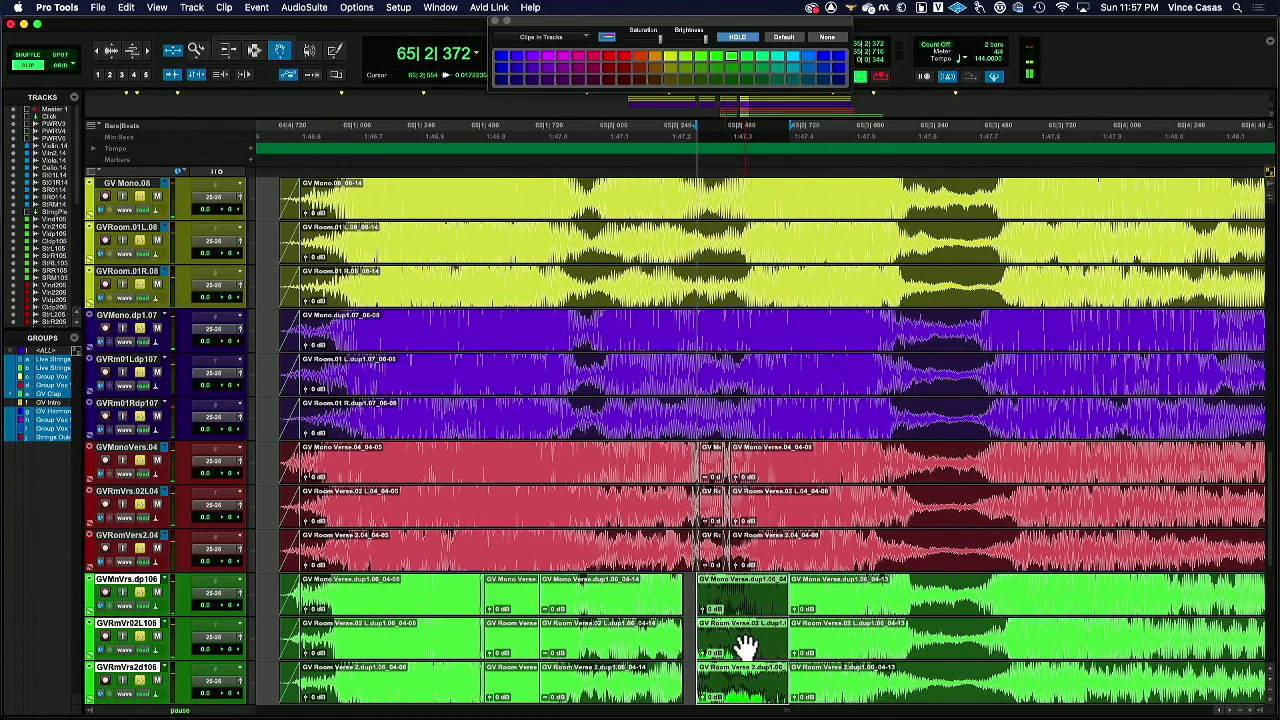
pyautogui.press('space')
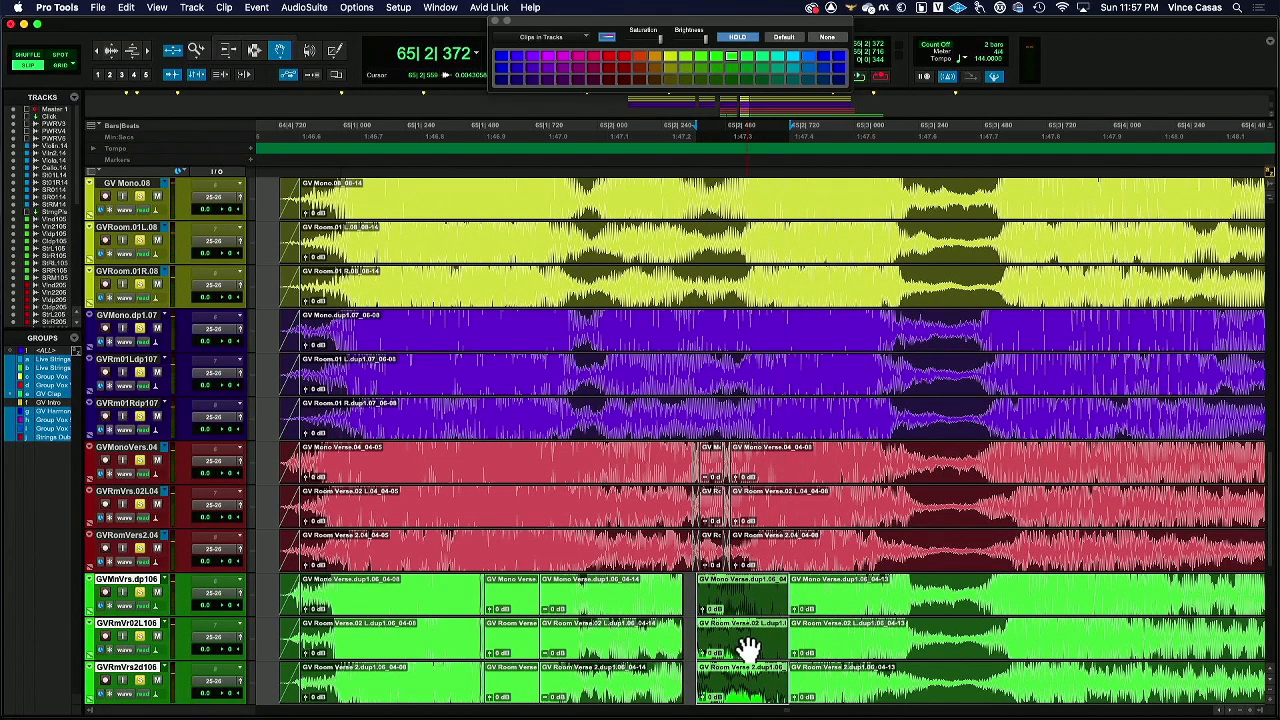
pyautogui.moveTo(737, 647); pyautogui.dragTo(732, 650)
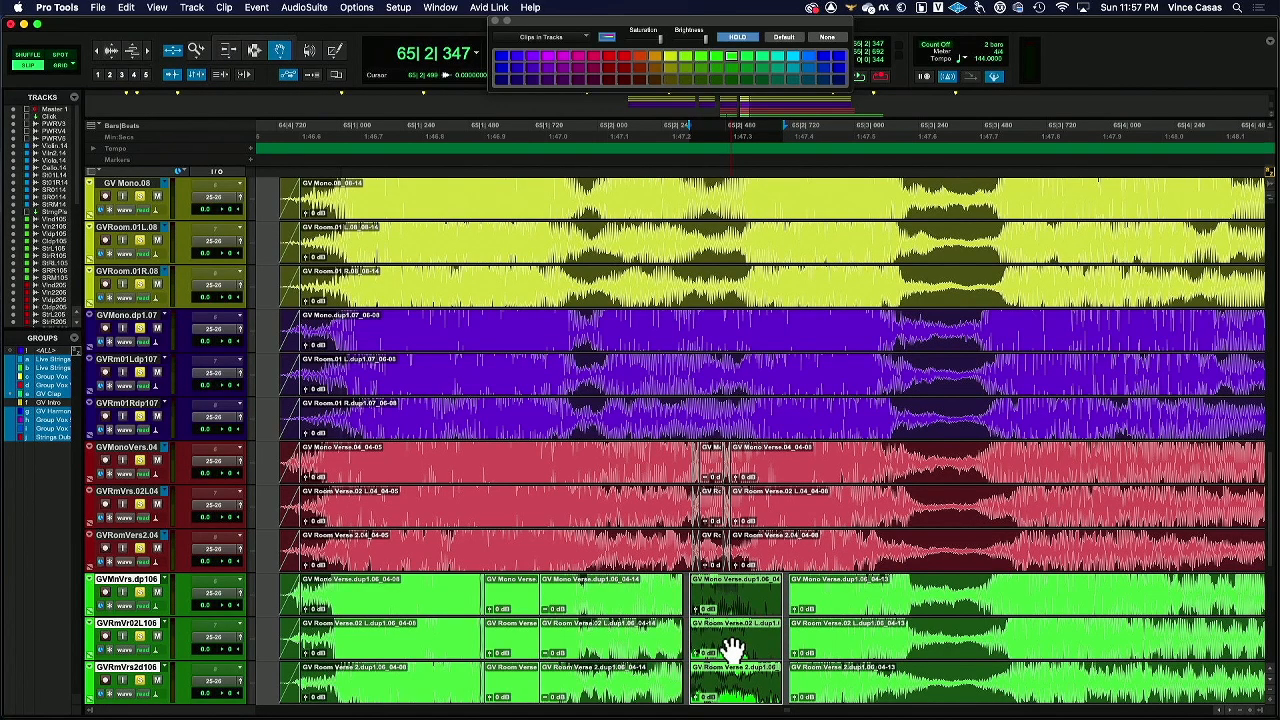
pyautogui.press('space')
pyautogui.press('space')
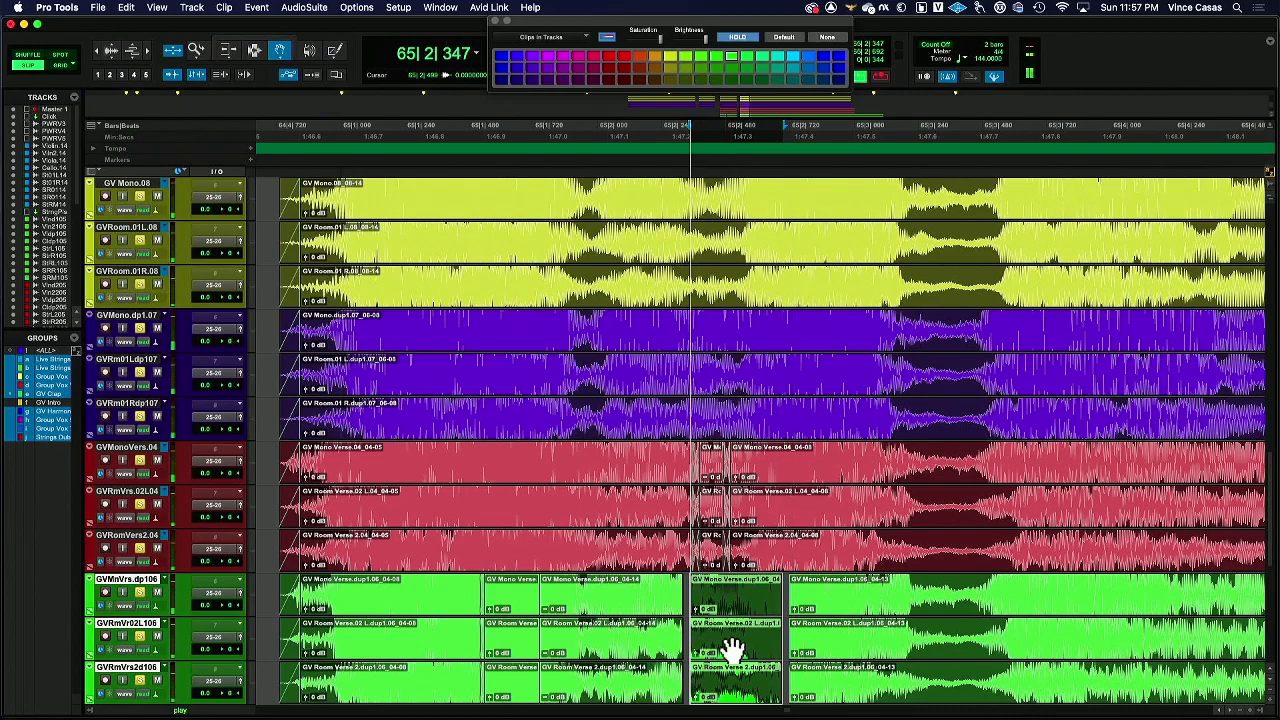
# Move the separated green clips to 65|2|380 and extend their start back to 65|2|263 to close the gap.
pyautogui.moveTo(733, 651)
pyautogui.mouseDown()
pyautogui.moveTo(745, 646)
pyautogui.moveTo(722, 636)
pyautogui.mouseUp()
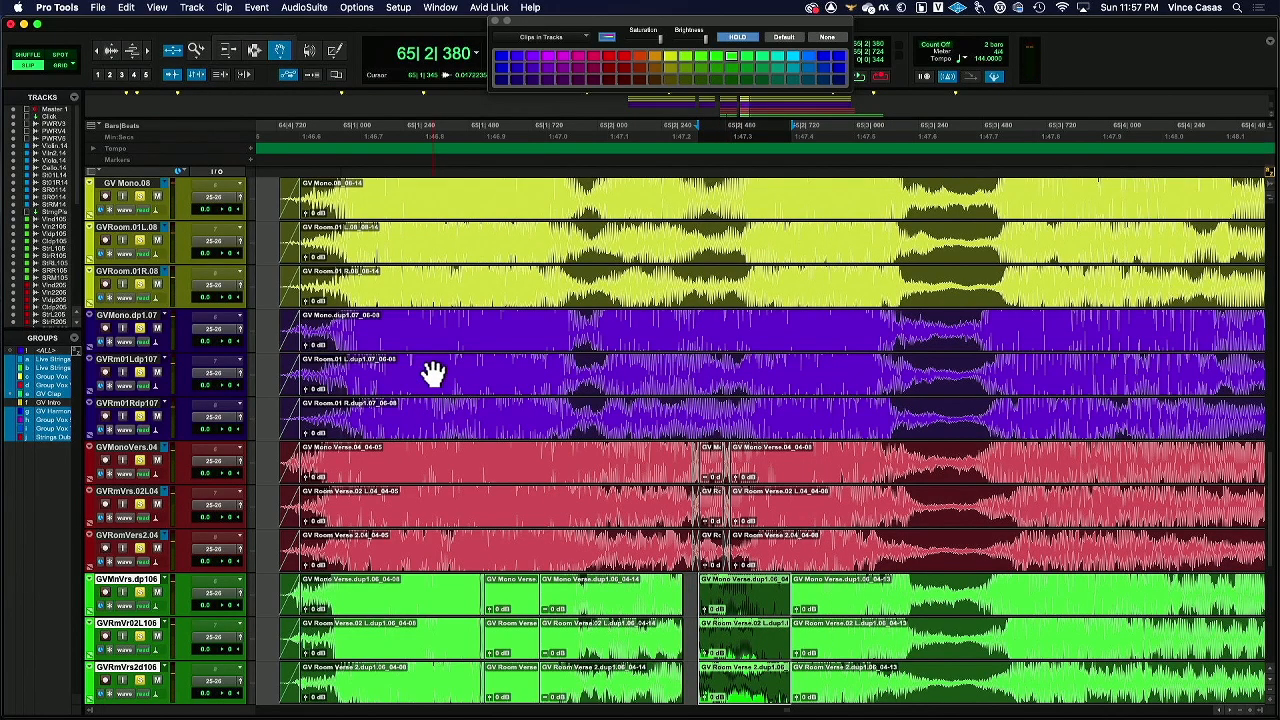
pyautogui.click(229, 50)
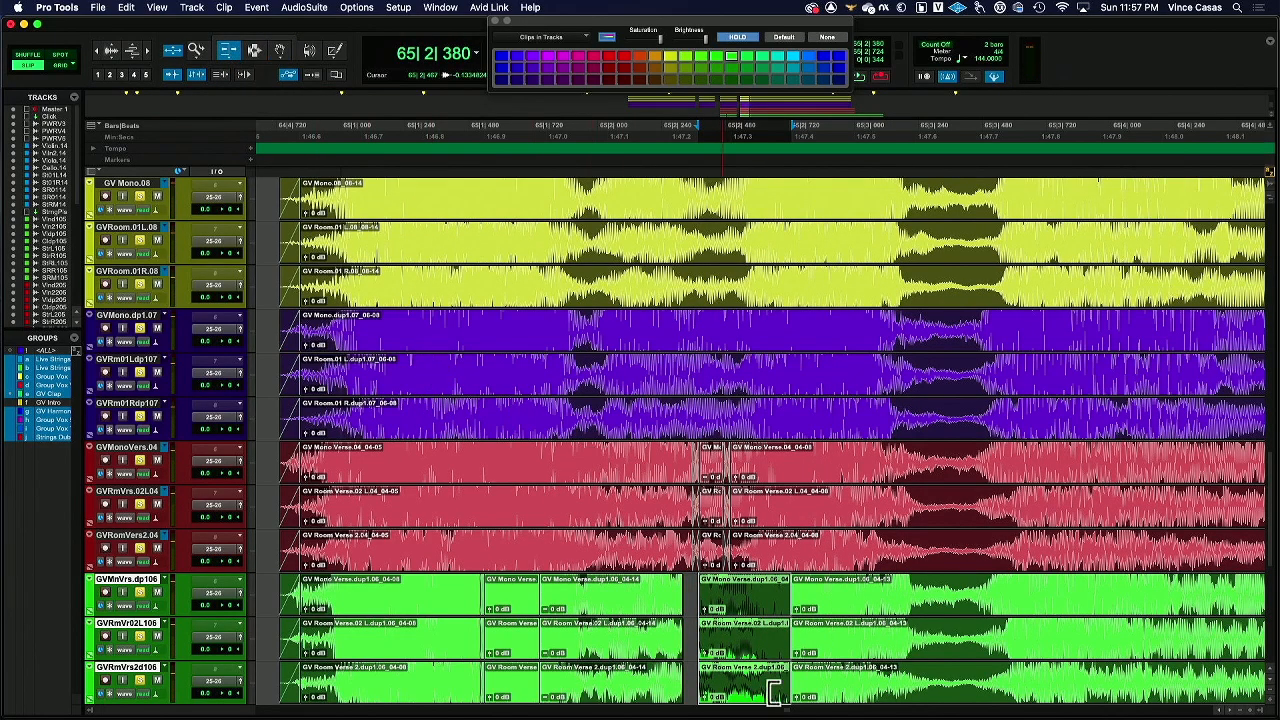
pyautogui.moveTo(710, 640); pyautogui.dragTo(679, 640)
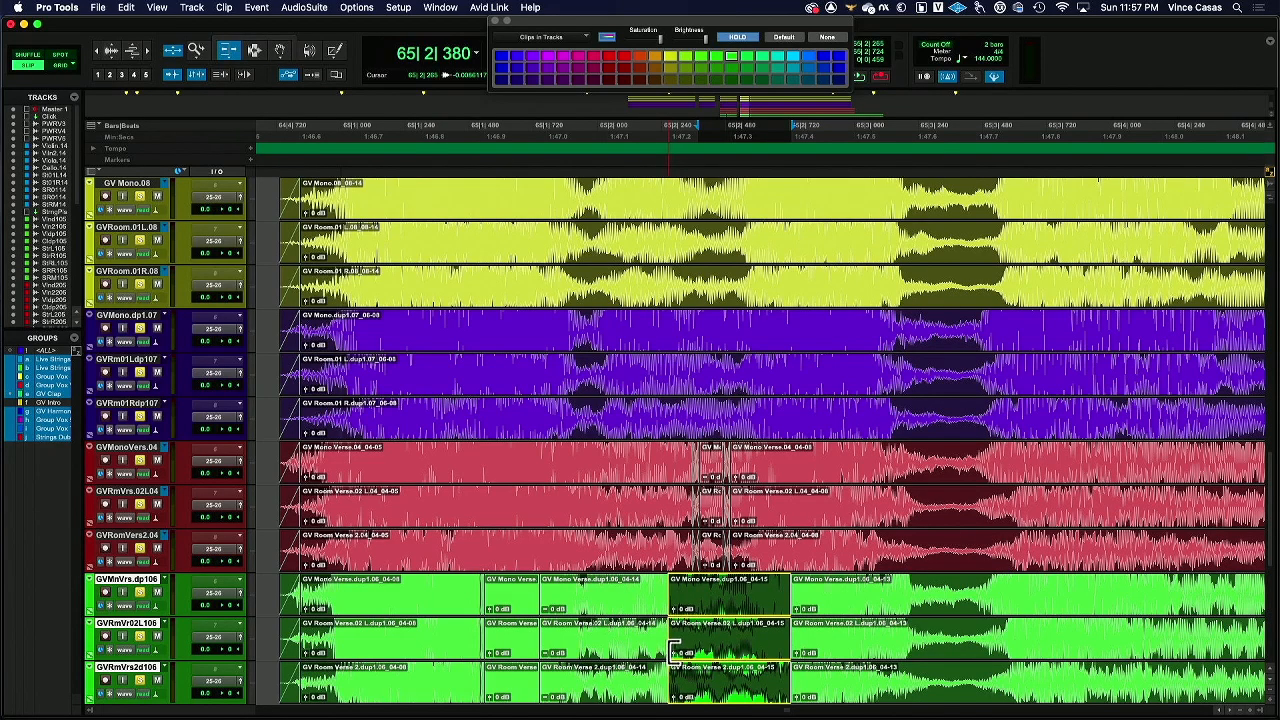
# Crossfade all the green group's edit points across beats 1 and 2 of bar 65.
pyautogui.click(255, 52)
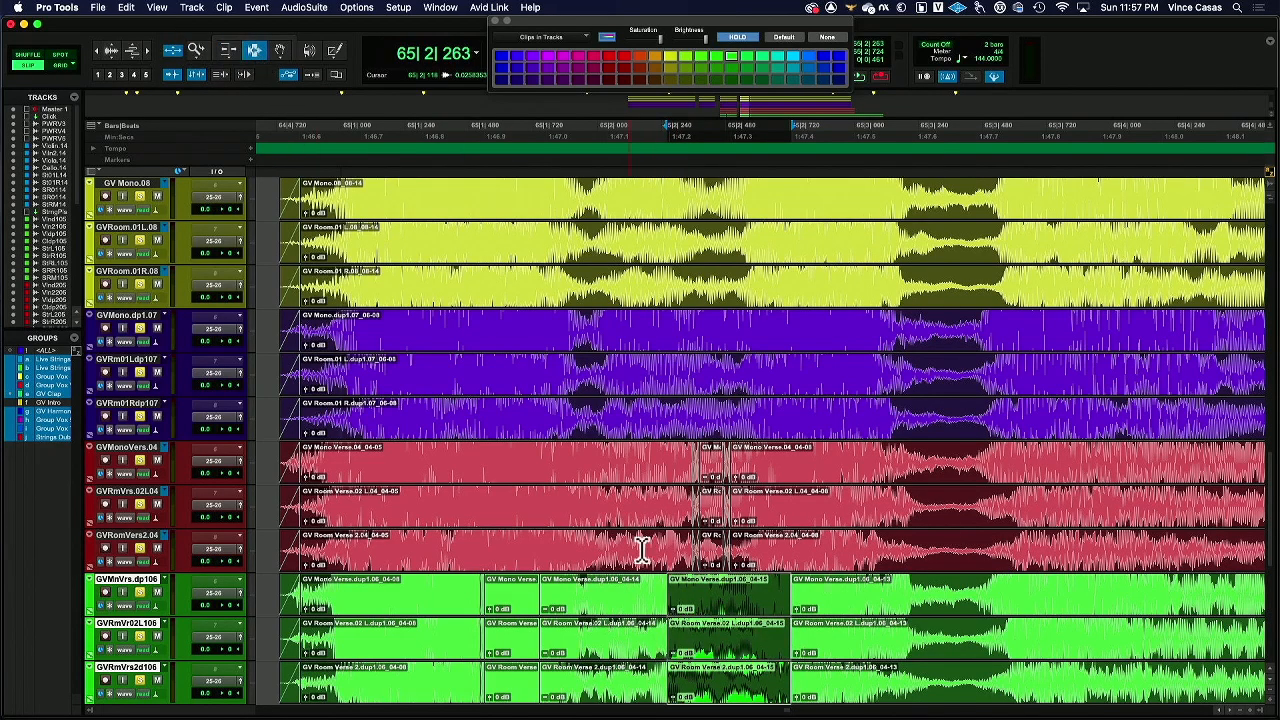
pyautogui.moveTo(476, 648); pyautogui.dragTo(862, 690)
pyautogui.press('super+f')
pyautogui.press('Return')
pyautogui.click(497, 654)
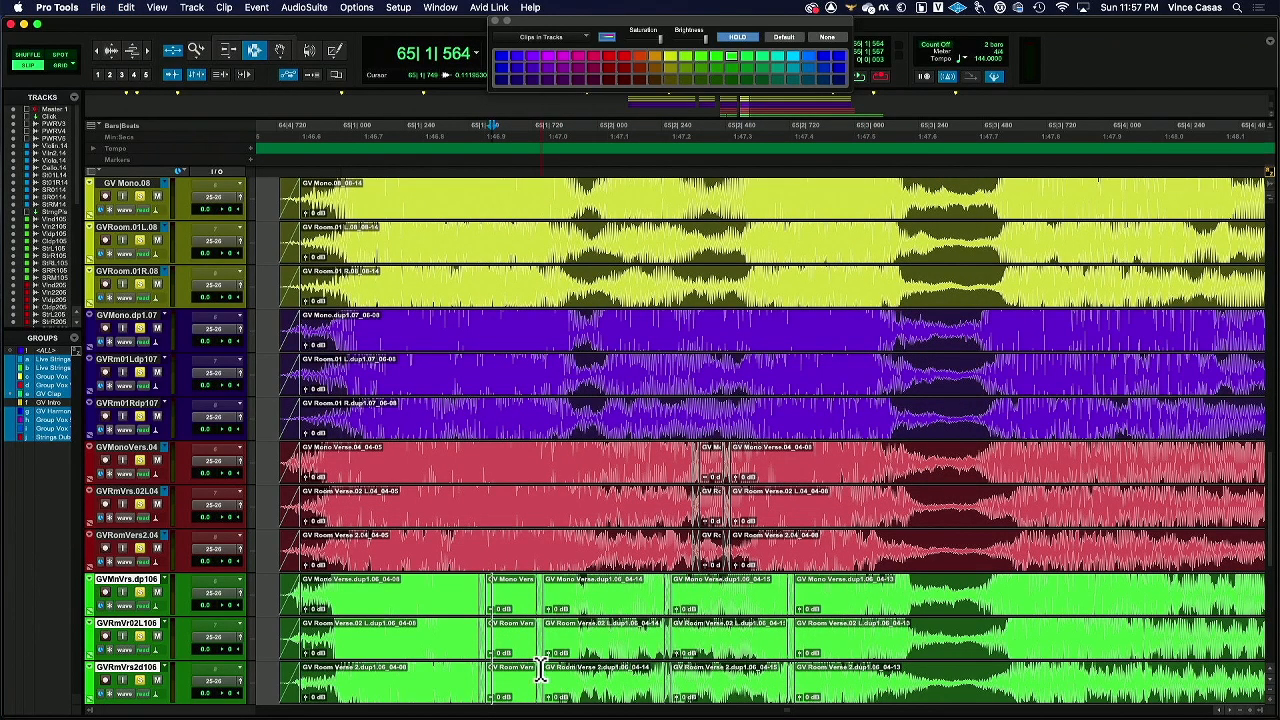
# Play back the crossfaded green edits with all groups from 65|1|432 and again from 65|1|357.
pyautogui.click(456, 666)
pyautogui.press('space')
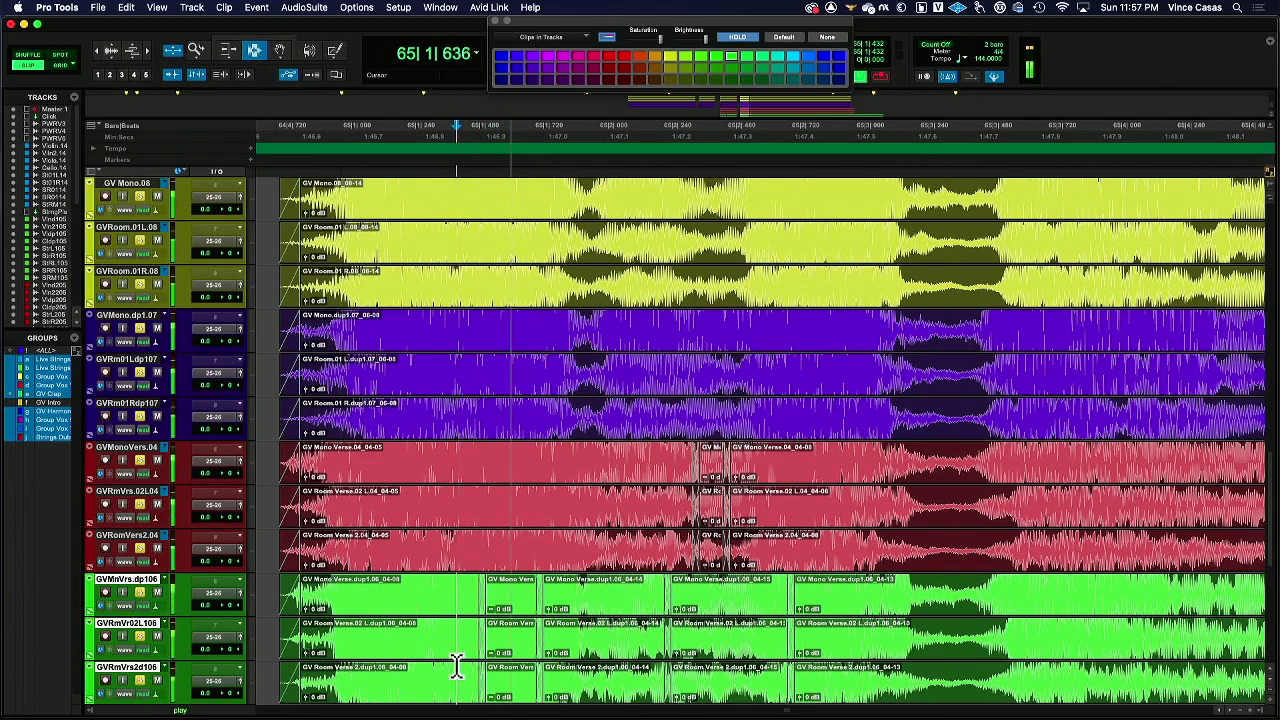
pyautogui.click(438, 660)
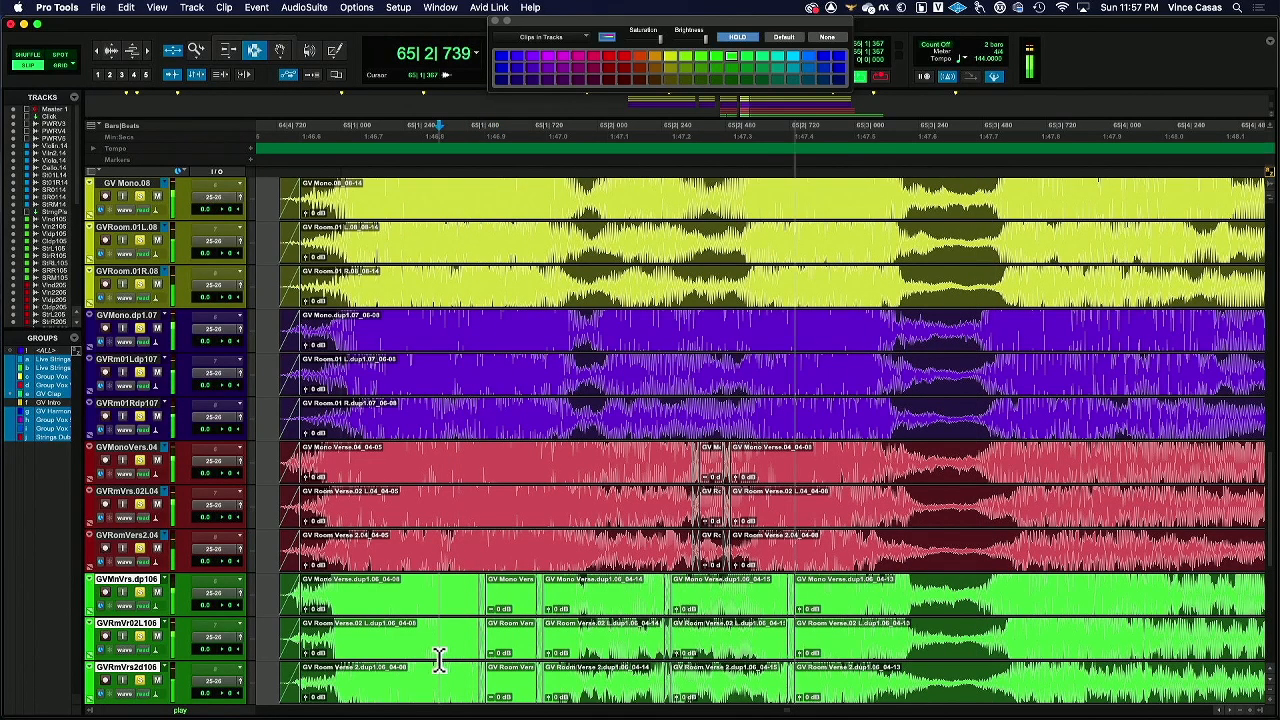
pyautogui.click(438, 660)
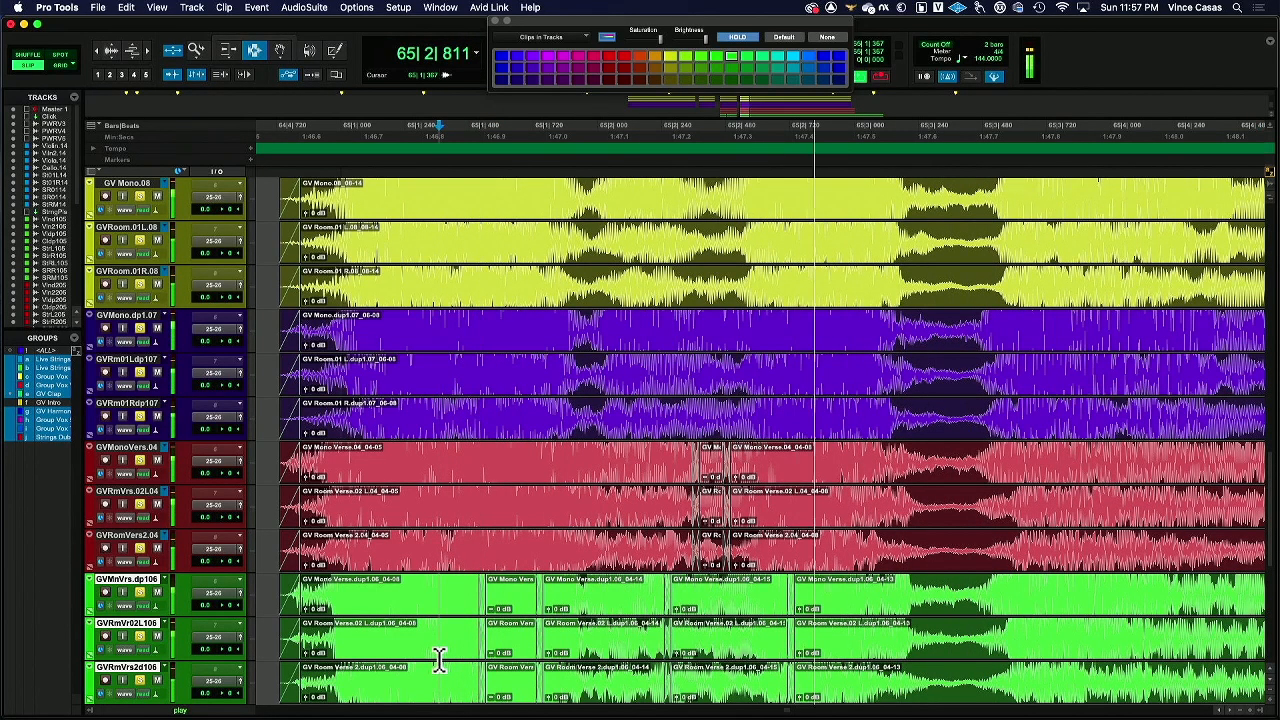
pyautogui.press('space')
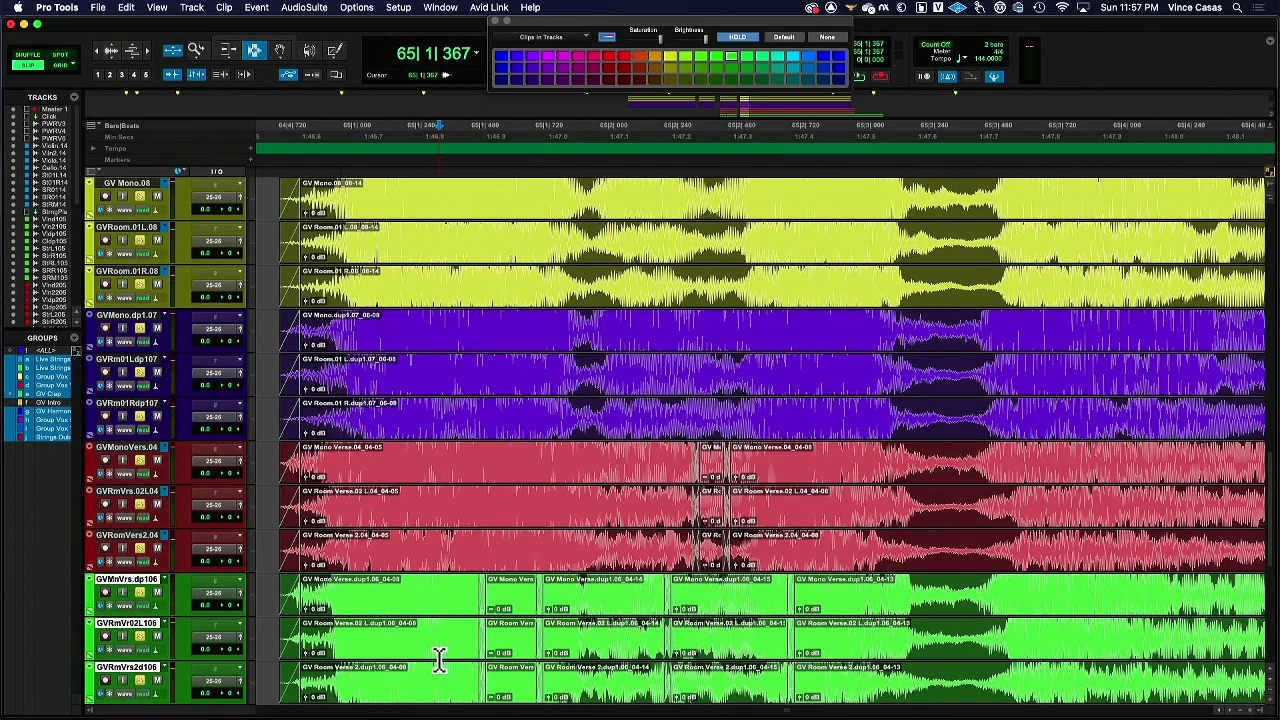
# Examine how the four groups' waveforms line up around beats 2 and 3 of bar 65, zooming in near 65|3|400.
pyautogui.click(686, 660)
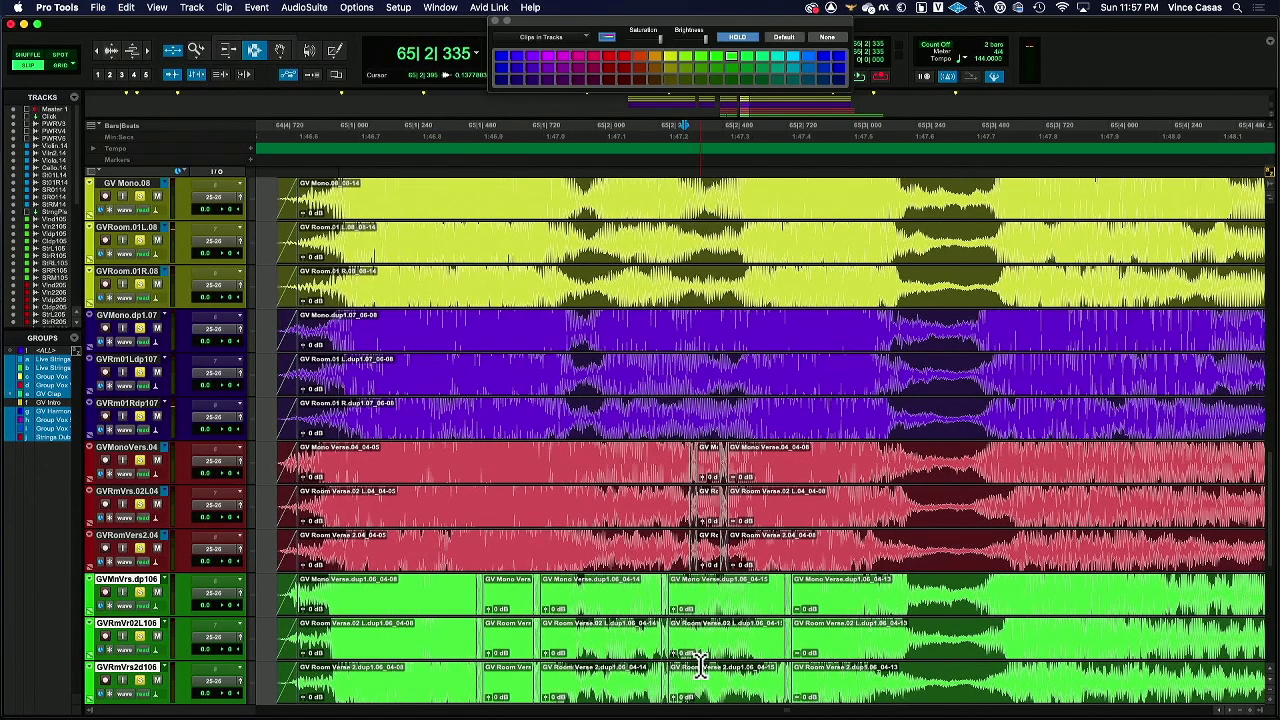
pyautogui.scroll(-2, 702, 668)
pyautogui.hscroll(10, 702, 668)
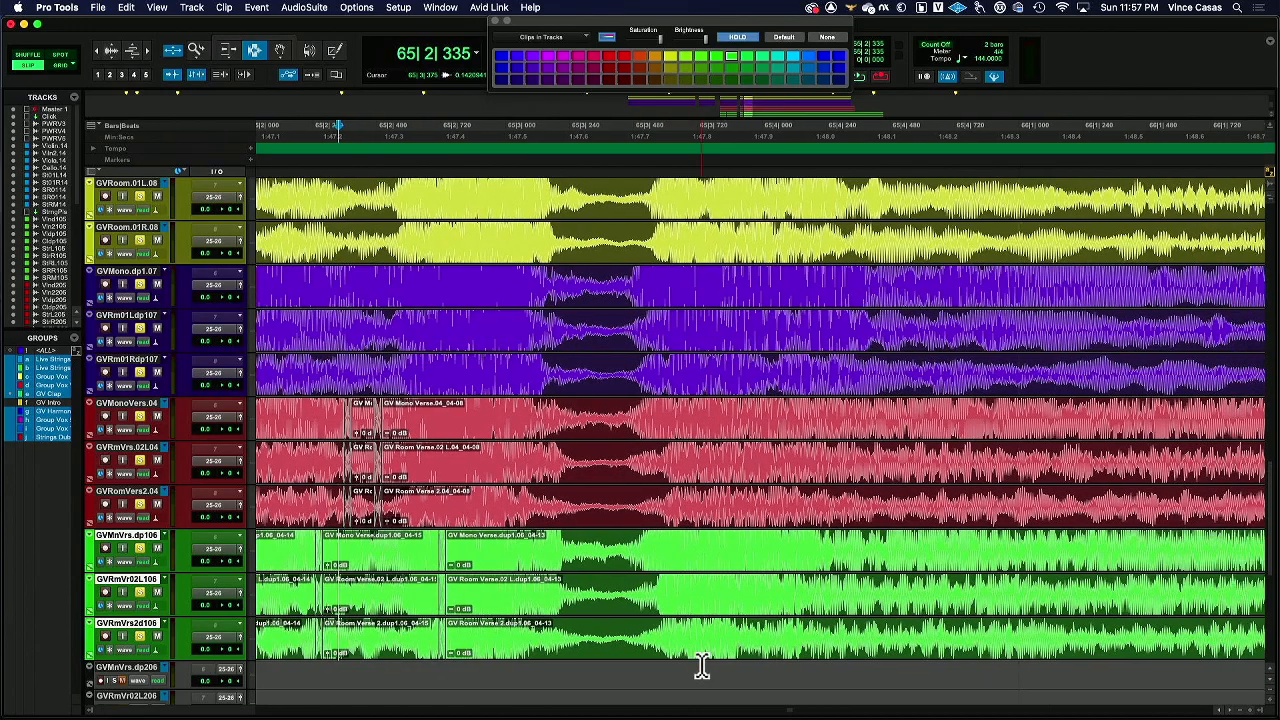
pyautogui.scroll(3, 615, 385)
pyautogui.click(621, 396)
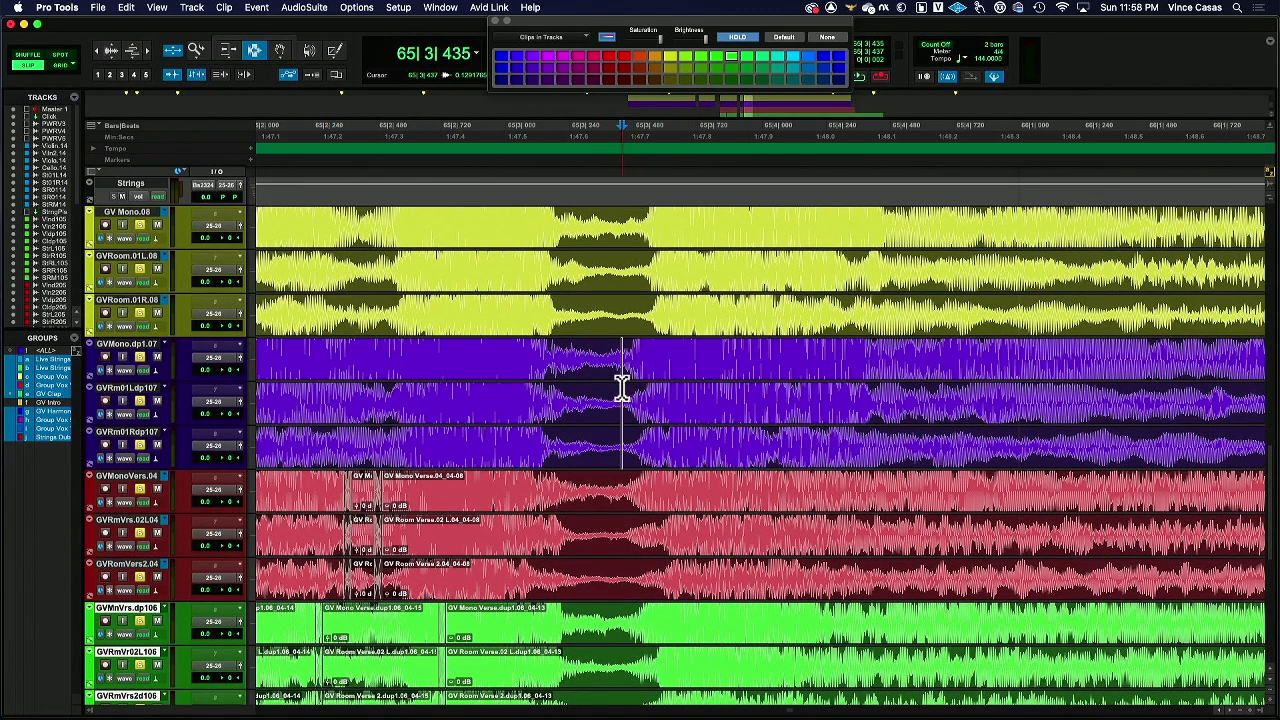
pyautogui.click(149, 51)
pyautogui.hscroll(3, 585, 325)
pyautogui.click(615, 358)
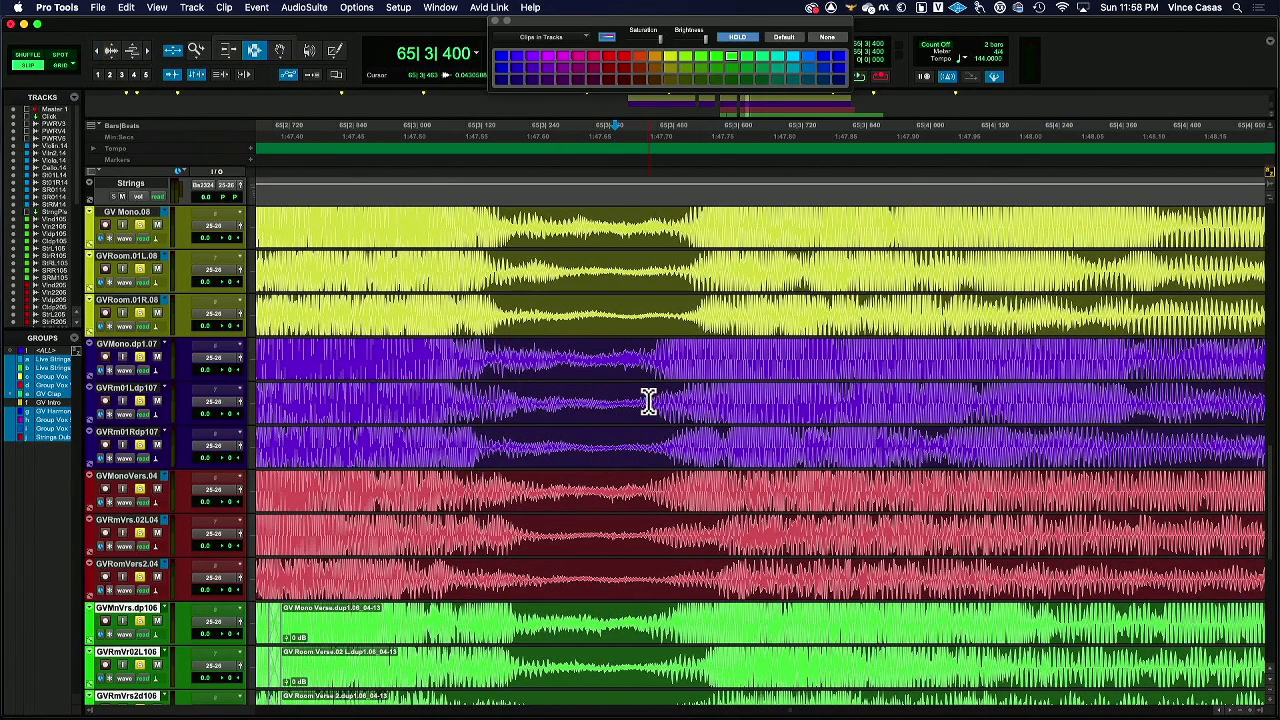
pyautogui.scroll(-3, 648, 400)
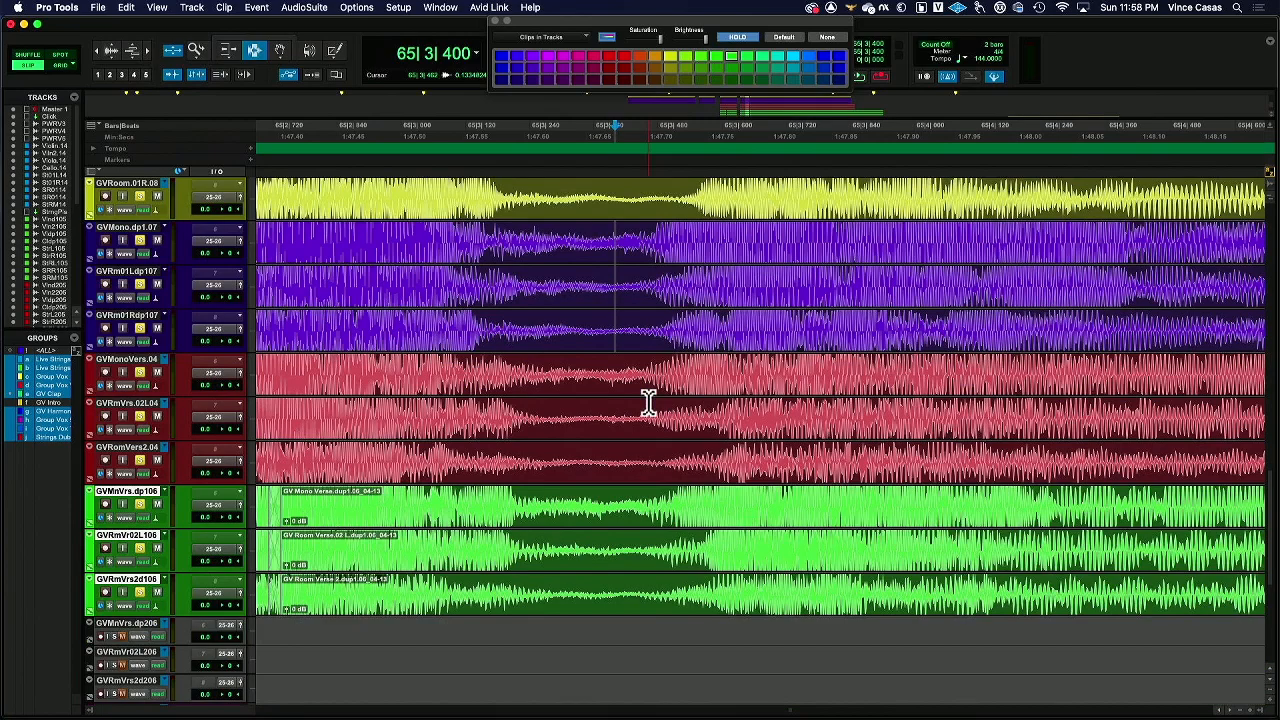
pyautogui.scroll(2, 648, 400)
# Mark the purple group's note onset after the dip by selecting from 65|3|468 to about 65|3|558.
pyautogui.click(640, 370)
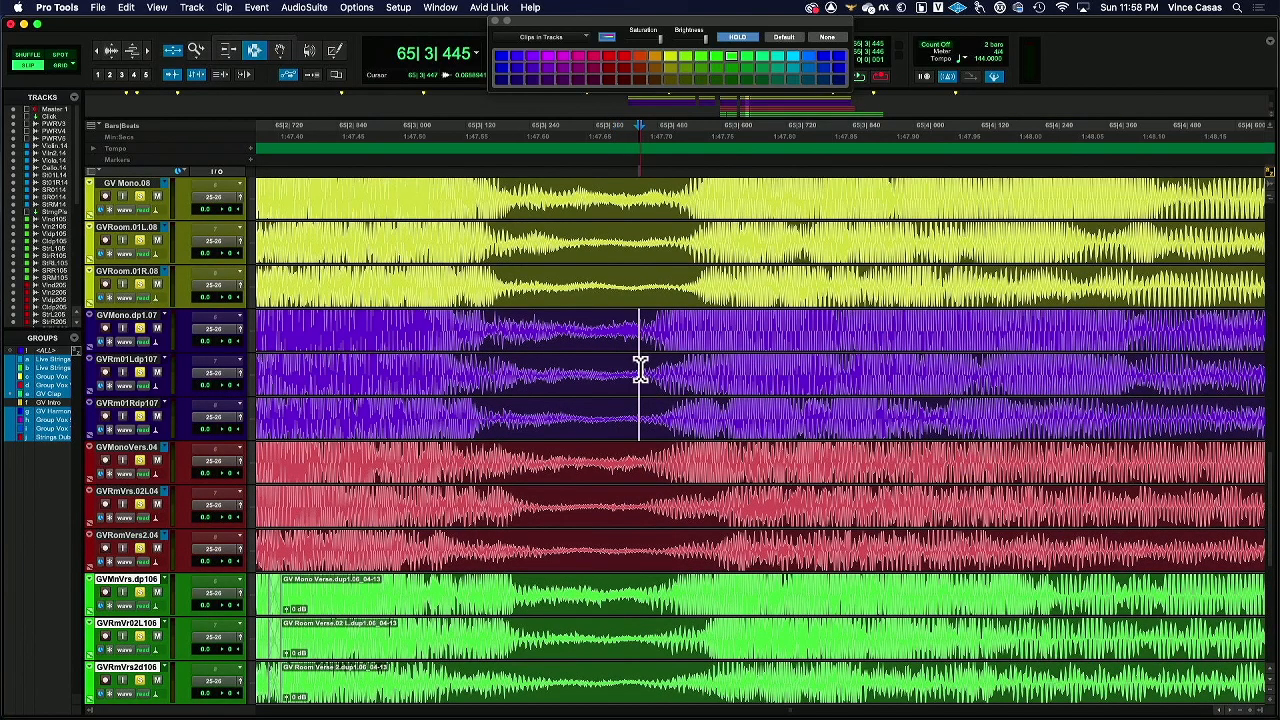
pyautogui.click(646, 363)
pyautogui.click(651, 360)
pyautogui.moveTo(652, 360); pyautogui.dragTo(700, 366)
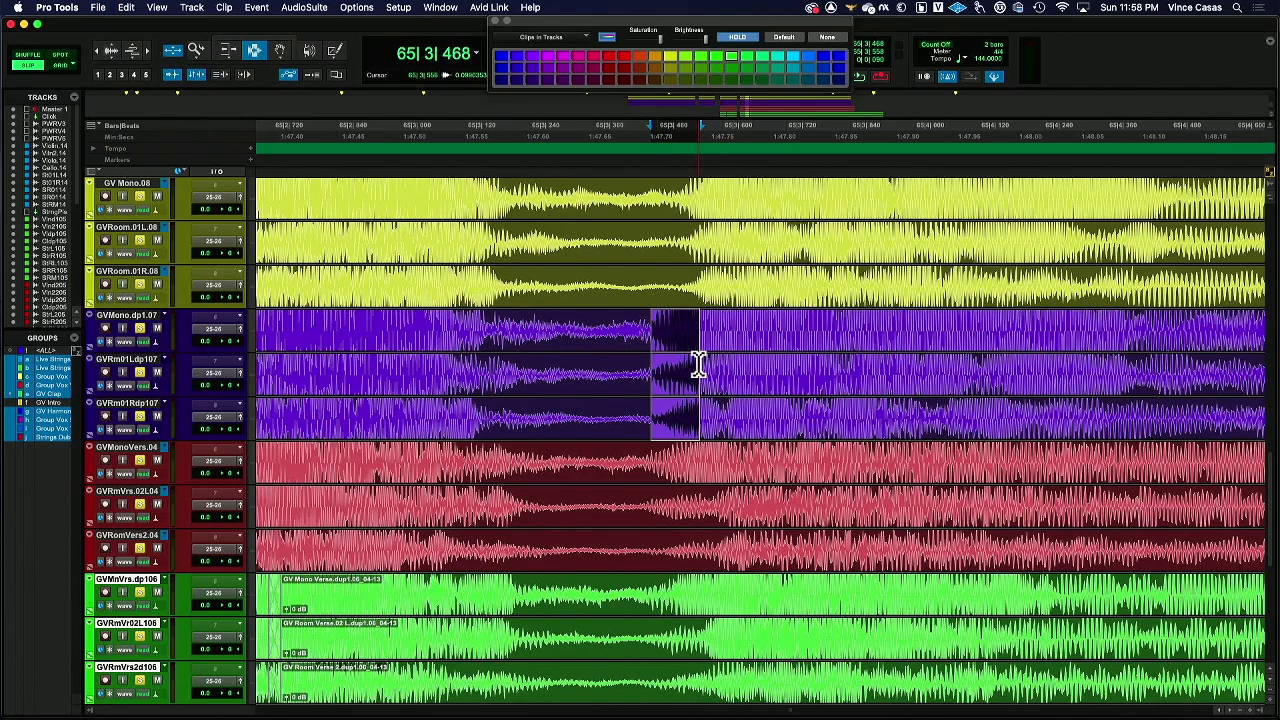
# Pan the yellow tracks left 100, 97, 100, purple right 99, 96, 100, red left 36, 48, 43, and green right 42, 44, 51.
pyautogui.press('super+equal')
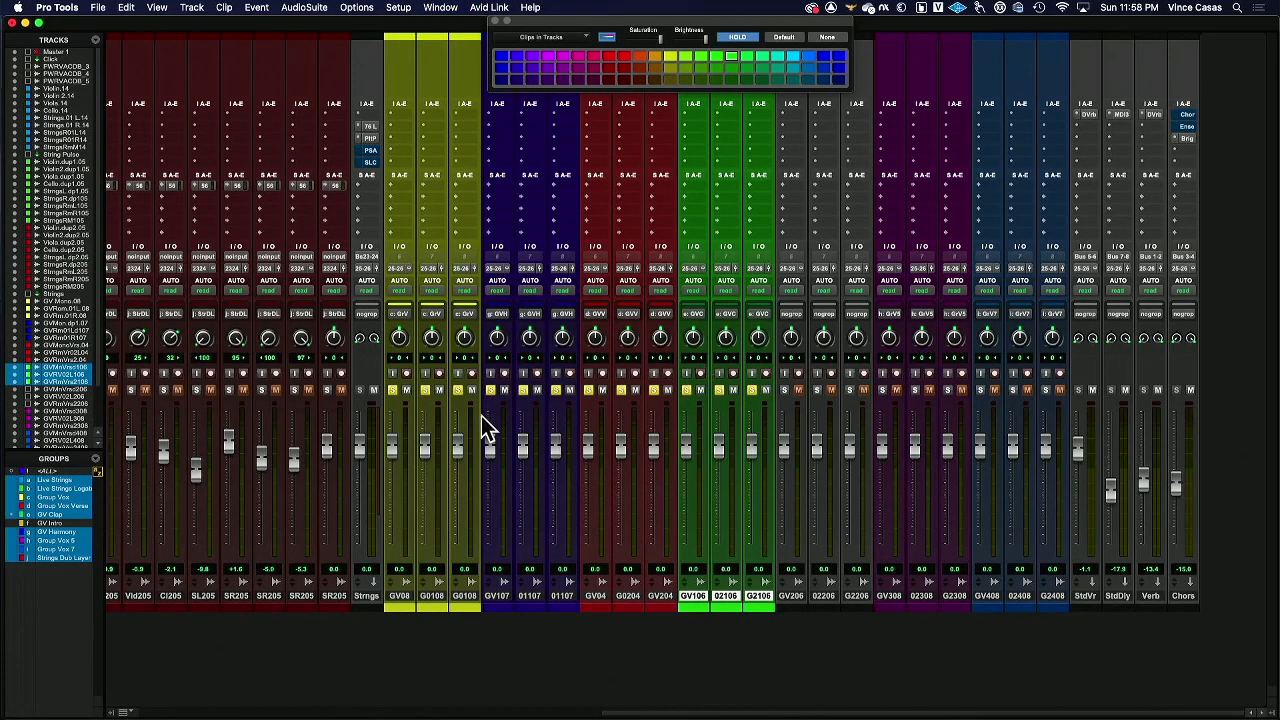
pyautogui.moveTo(398, 339); pyautogui.dragTo(403, 457)
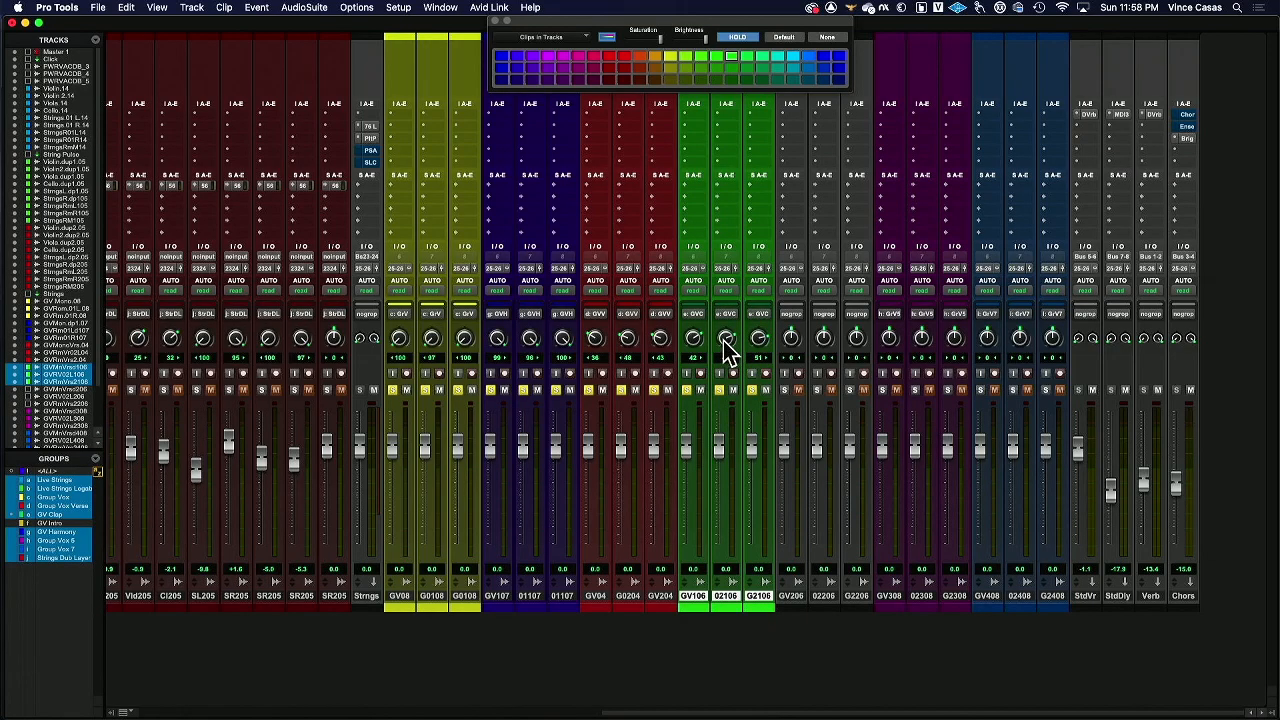
pyautogui.press('super+equal')
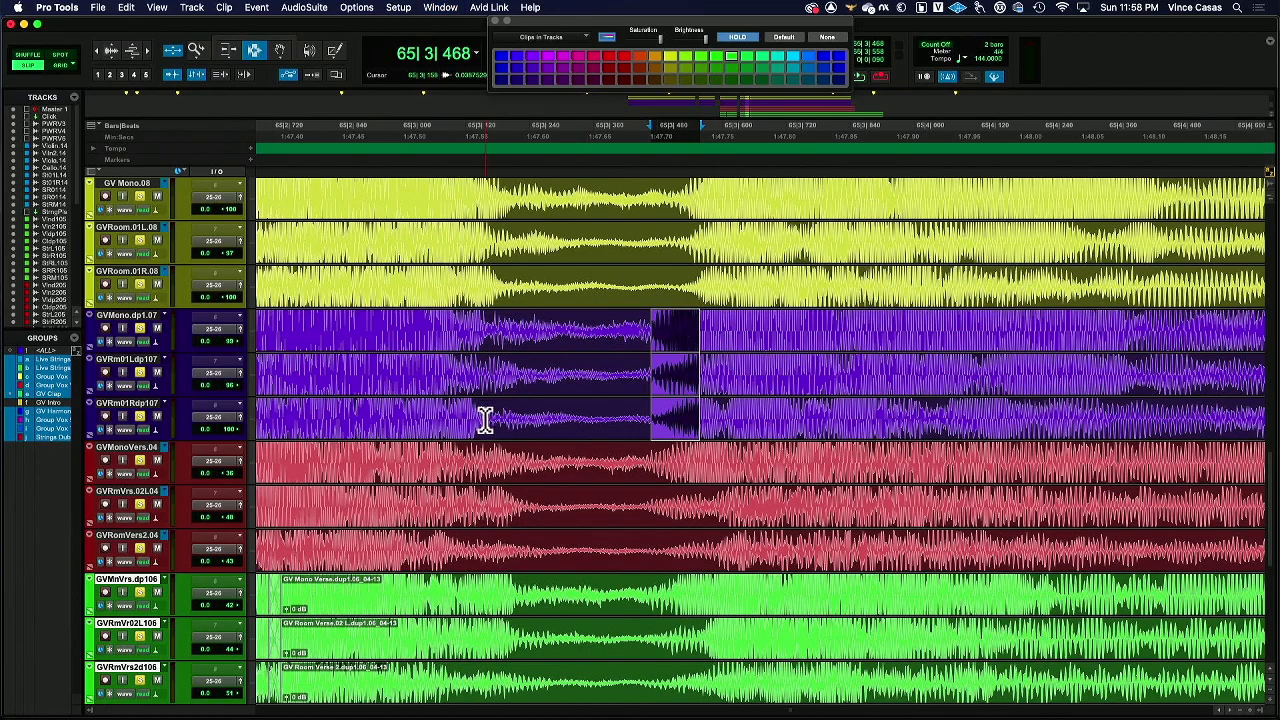
# Play back the panned groups from two points around beat 2 of bar 65.
pyautogui.hscroll(-10, 486, 430)
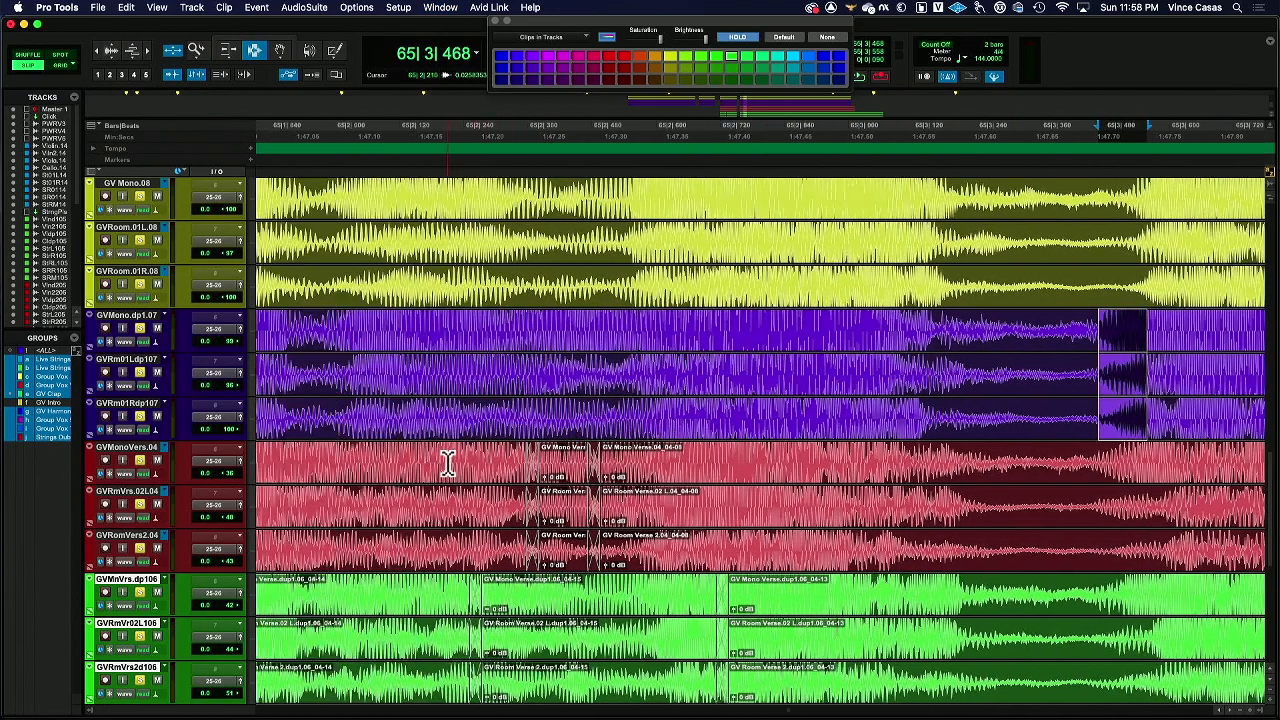
pyautogui.click(447, 465)
pyautogui.press('space')
pyautogui.click(370, 477)
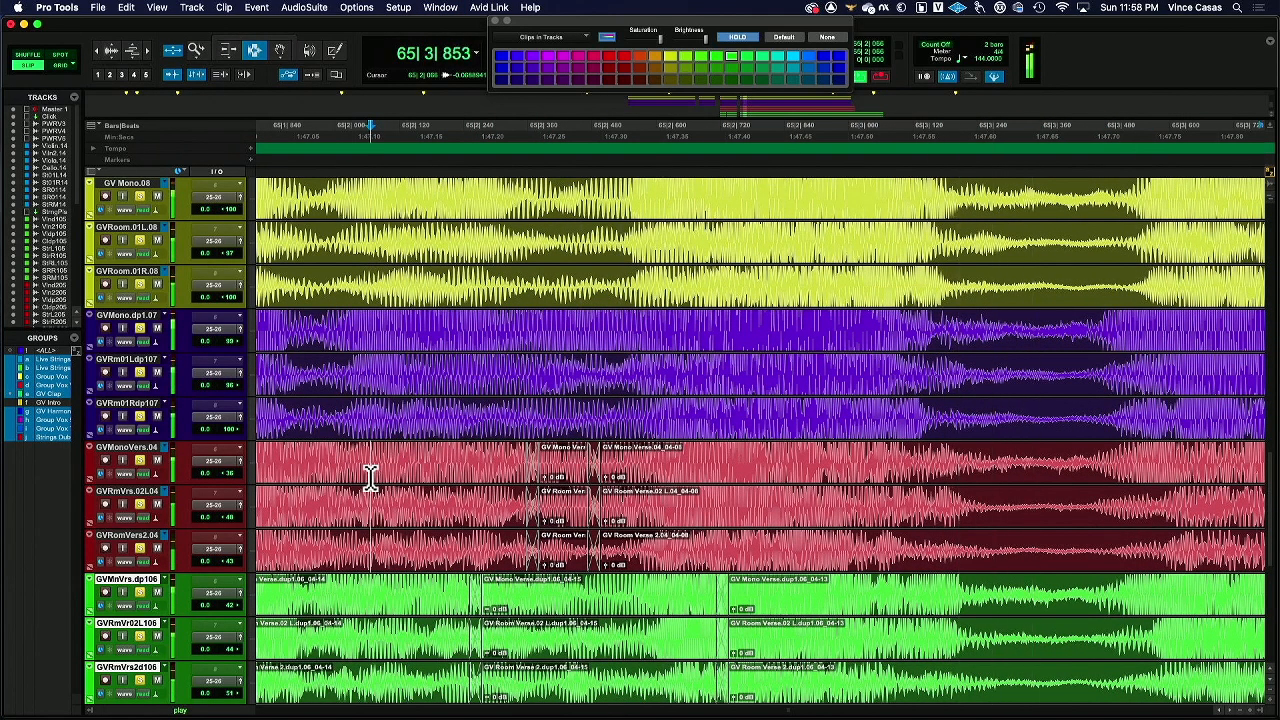
pyautogui.press('space')
pyautogui.press('space')
pyautogui.hscroll(1, 349, 514)
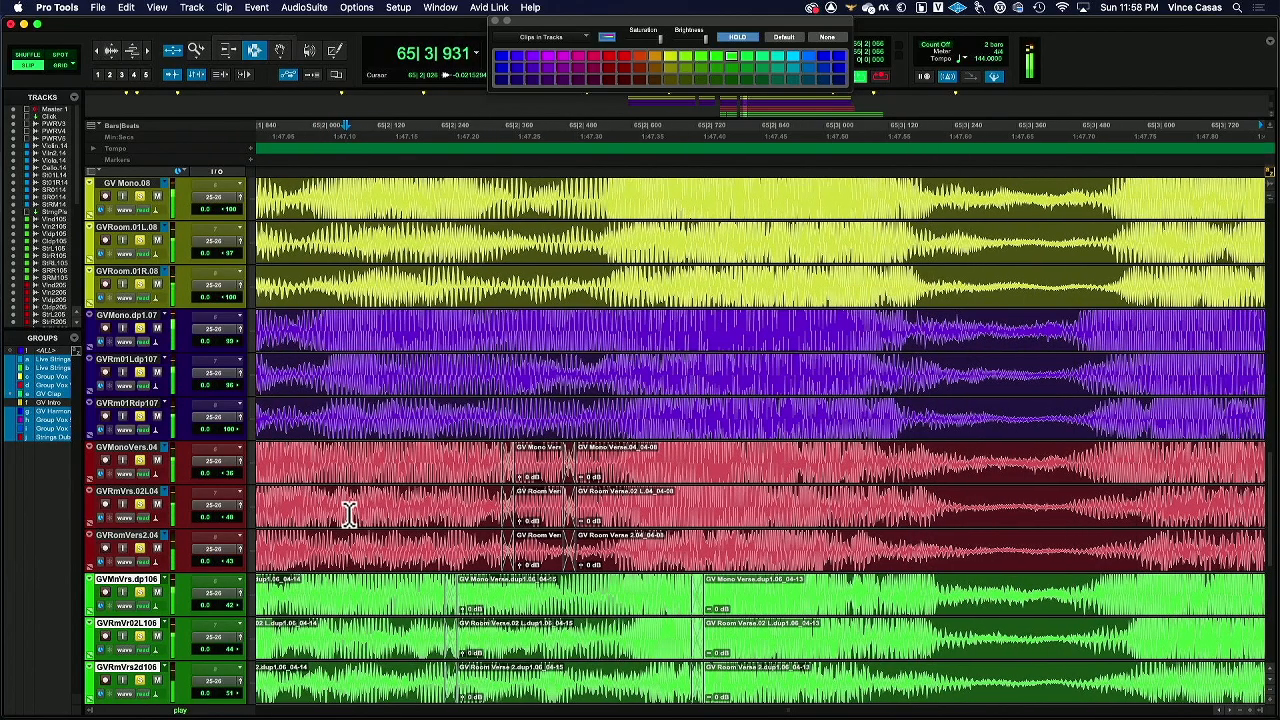
pyautogui.hscroll(20, 349, 514)
pyautogui.press('space')
pyautogui.press('space')
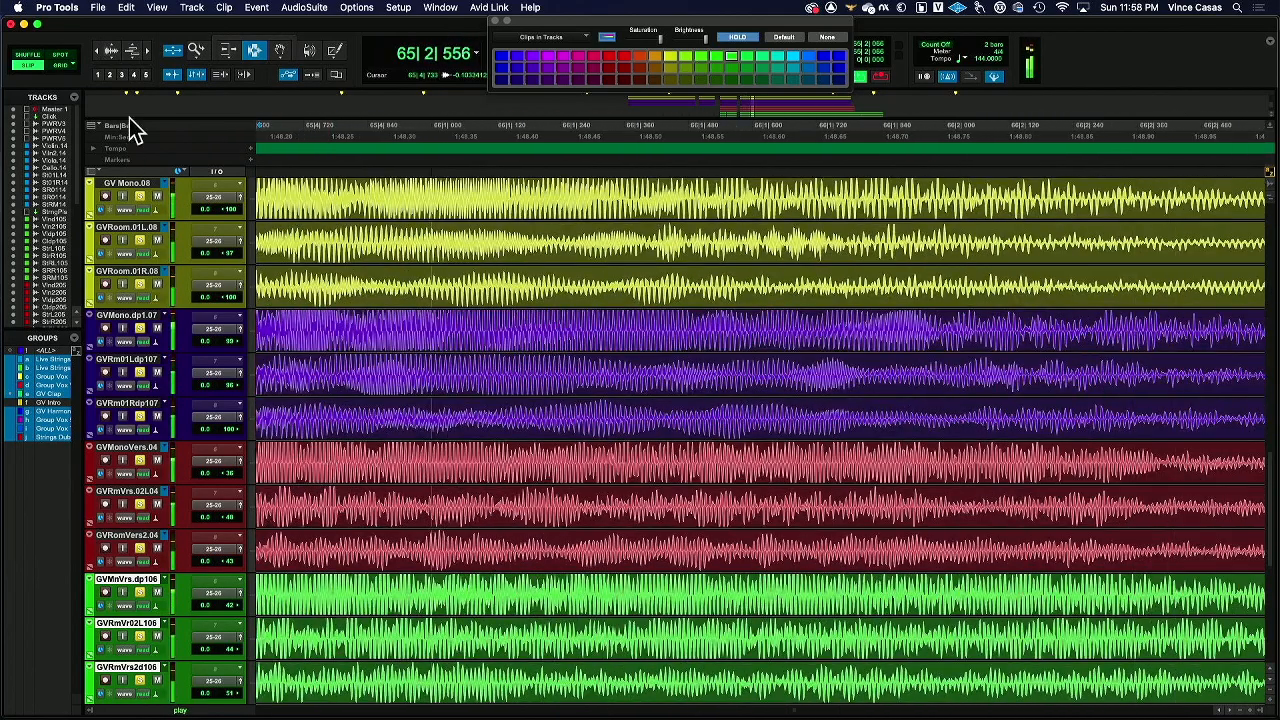
# Play the end of the groups' held note from 65|4|328 and check the pan settings in the mixer.
pyautogui.click(108, 50)
pyautogui.press('space')
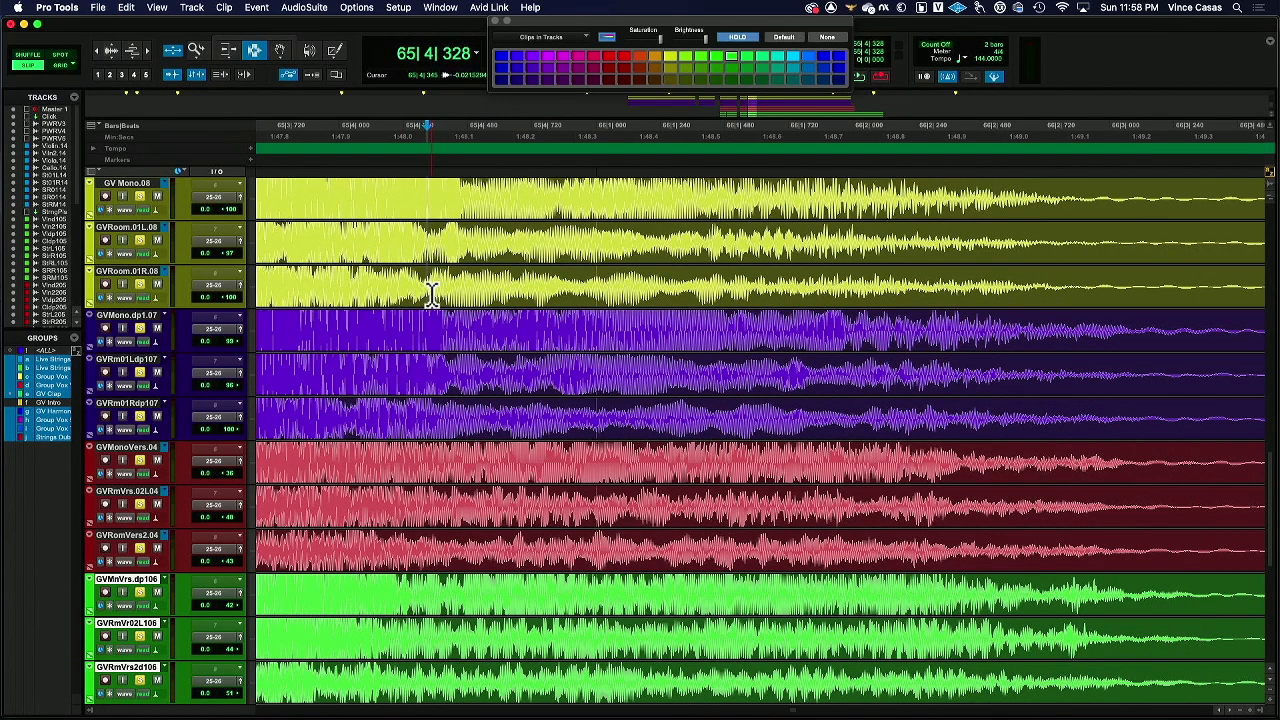
pyautogui.scroll(1, 455, 330)
pyautogui.scroll(-1, 450, 360)
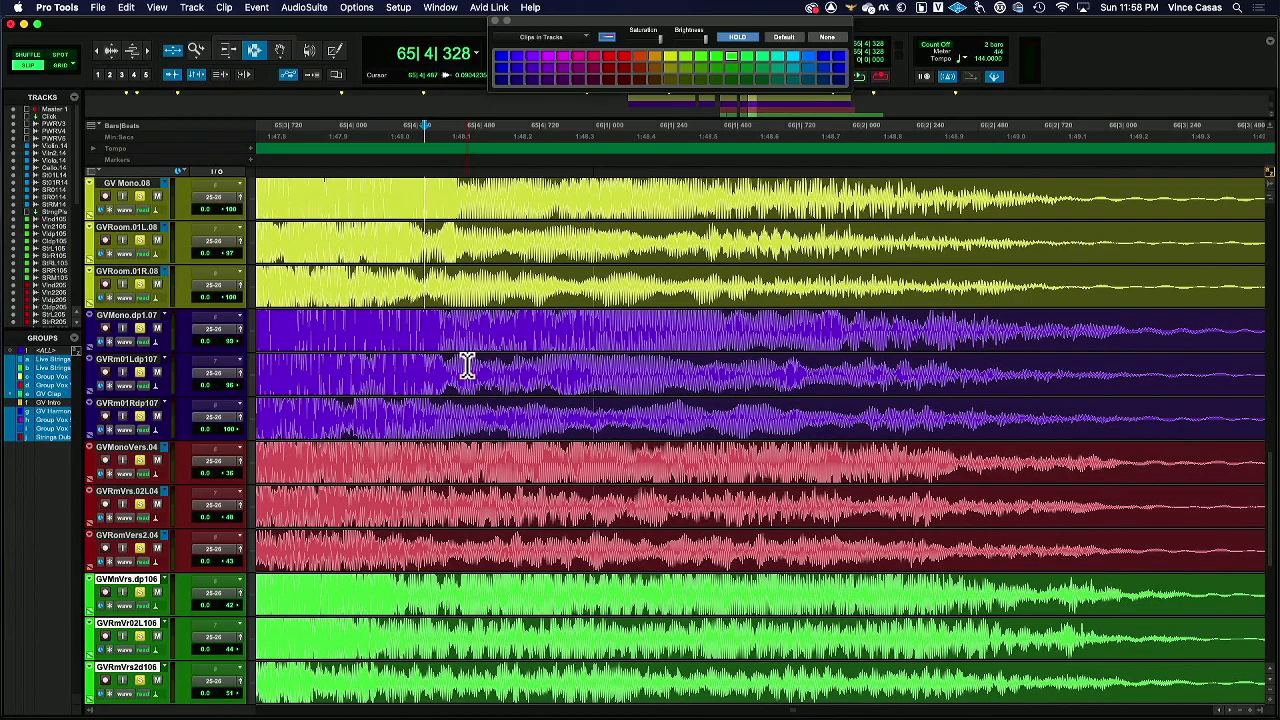
pyautogui.press('space')
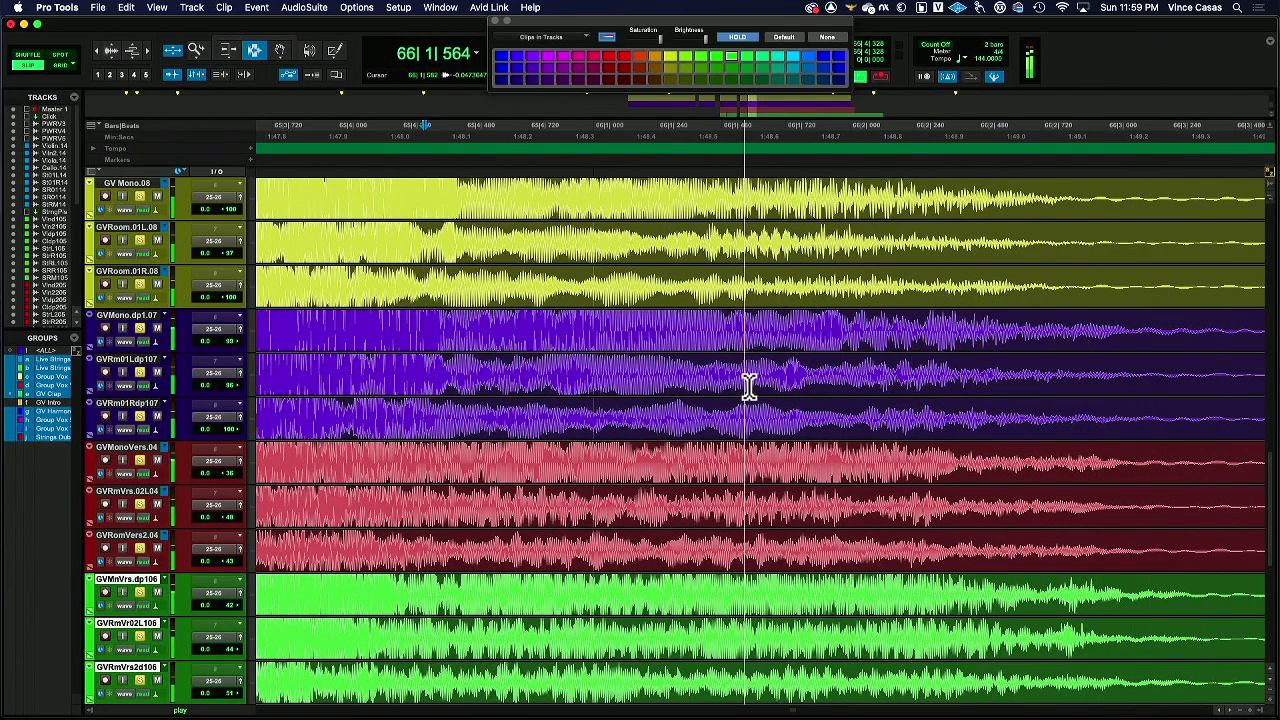
pyautogui.press('super+equal')
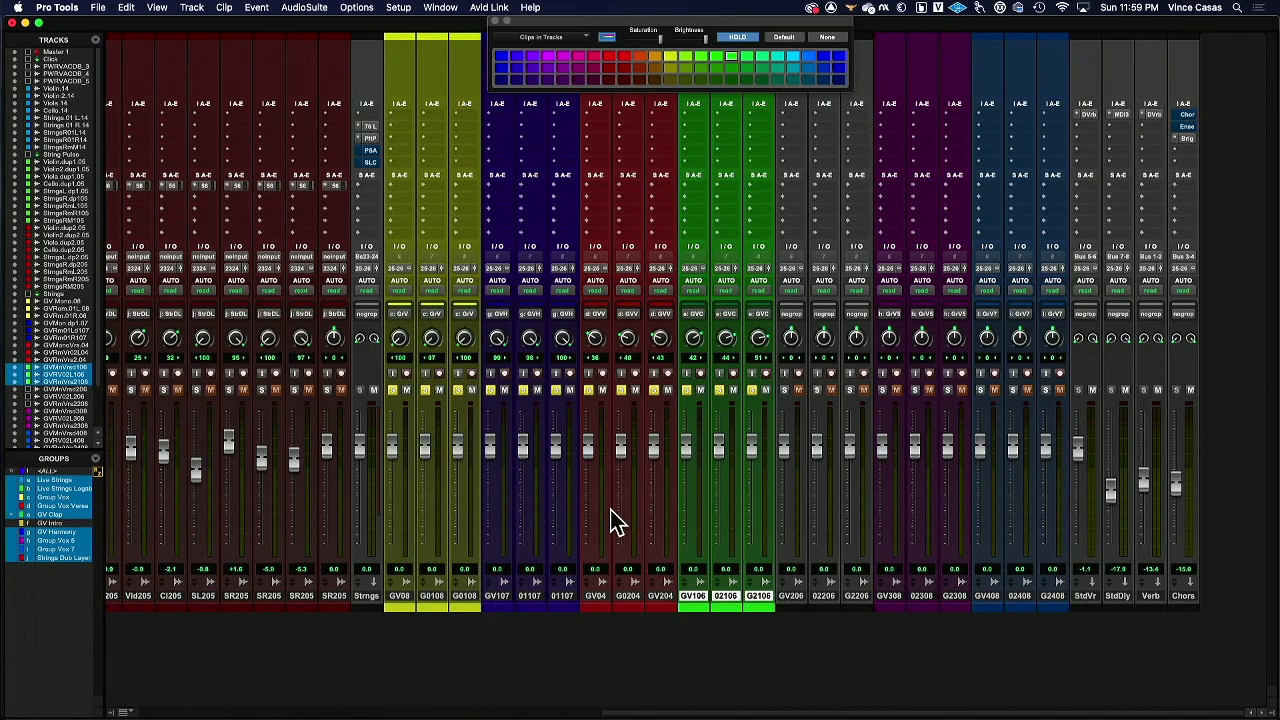
pyautogui.press('super+equal')
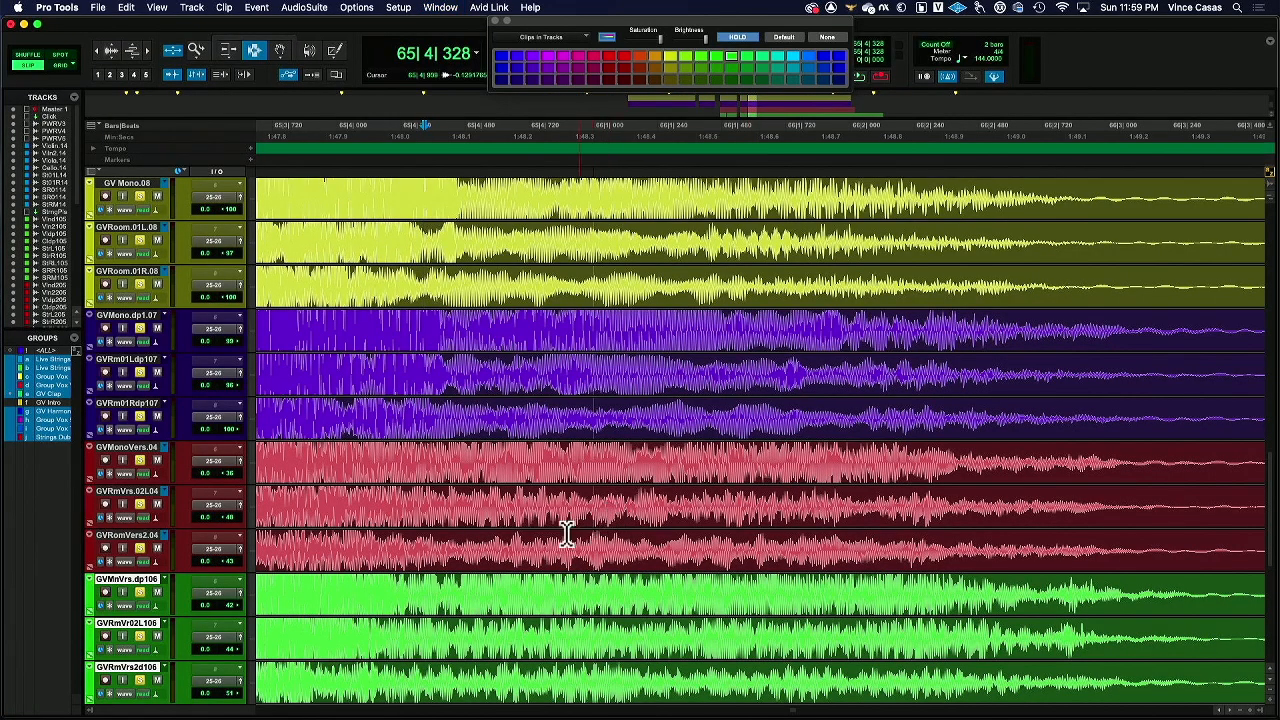
# Play the note endings from 65|4|425, narrowing the solo to the red and green groups.
pyautogui.click(450, 490)
pyautogui.press('space')
pyautogui.press('space')
pyautogui.press('space')
pyautogui.press('space')
pyautogui.press('space')
pyautogui.press('space')
pyautogui.press('space')
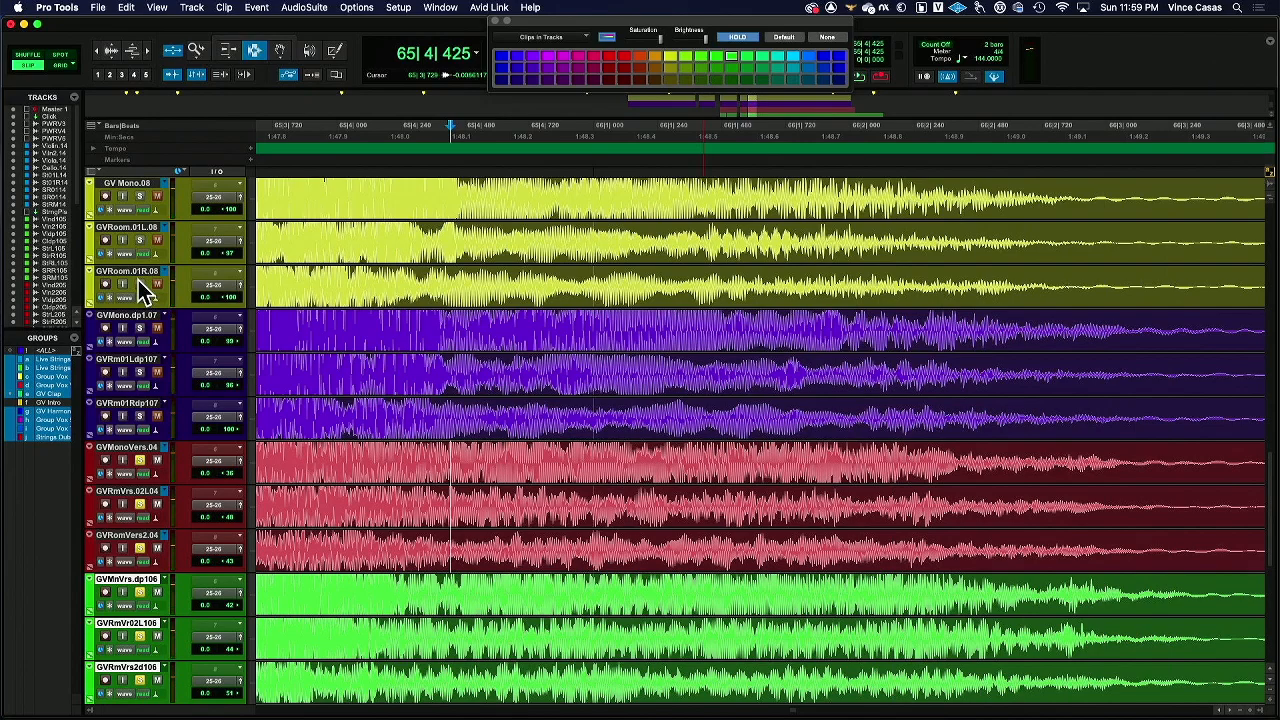
# Solo only the red group and listen to its note ending from 65|4|425.
pyautogui.press('space')
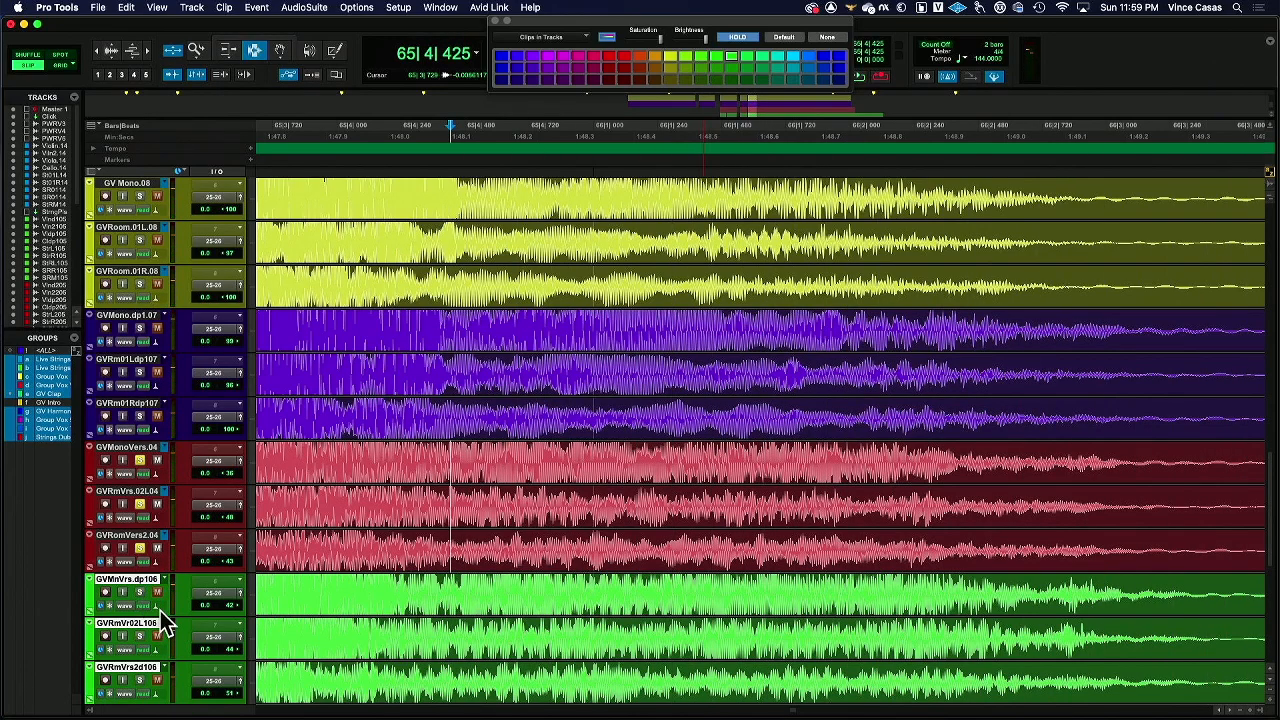
pyautogui.press('space')
pyautogui.press('space')
pyautogui.press('space')
pyautogui.press('space')
pyautogui.press('space')
# Compare the groups' endings from 65|4|425 with yellow and purple soloed again, taking red out of the solo.
pyautogui.click(139, 328)
pyautogui.press('space')
pyautogui.press('space')
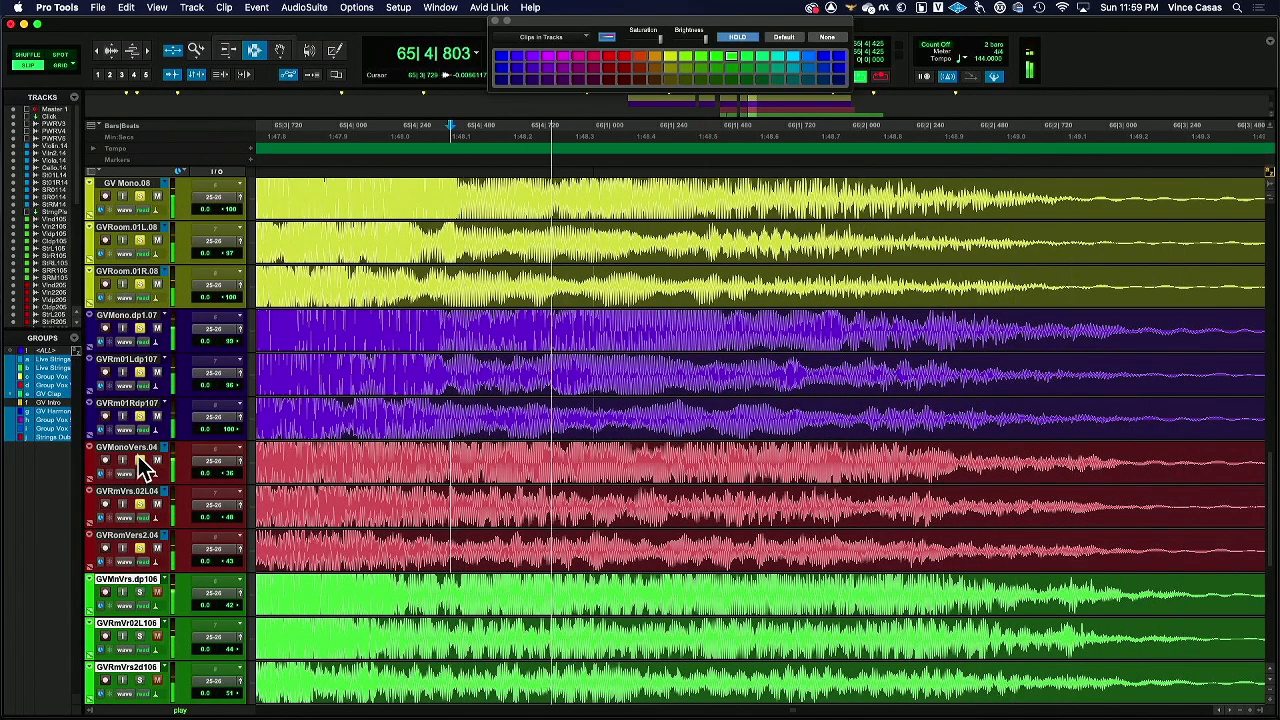
pyautogui.press('space')
pyautogui.press('space')
pyautogui.press('space')
pyautogui.press('space')
pyautogui.press('space')
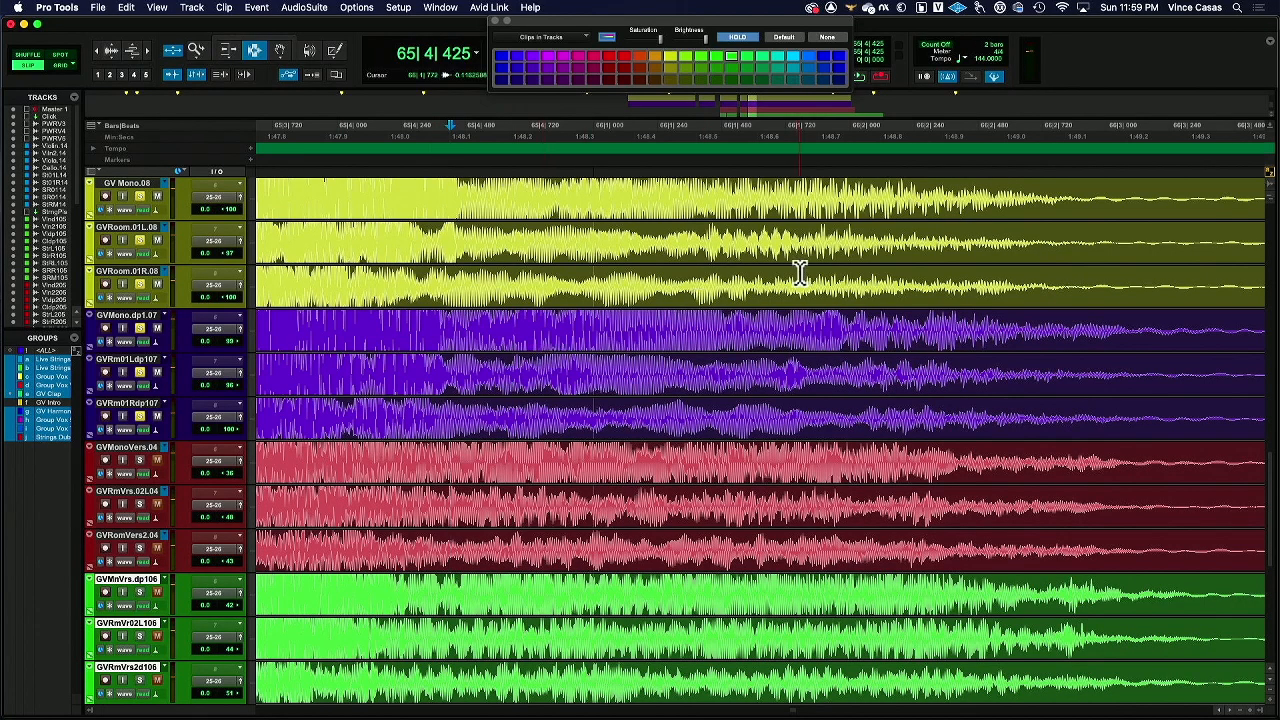
# Listen repeatedly to the yellow and purple note endings from several points in beat 1 of bar 66.
pyautogui.press('space')
pyautogui.press('space')
pyautogui.click(706, 250)
pyautogui.press('space')
pyautogui.press('space')
pyautogui.click(729, 234)
pyautogui.press('space')
pyautogui.press('space')
pyautogui.press('space')
pyautogui.press('space')
pyautogui.press('space')
pyautogui.press('space')
# Separate the yellow group's note ending into its own clips from 66|1|540 to 66|3|475.
pyautogui.moveTo(722, 252); pyautogui.dragTo(1208, 275)
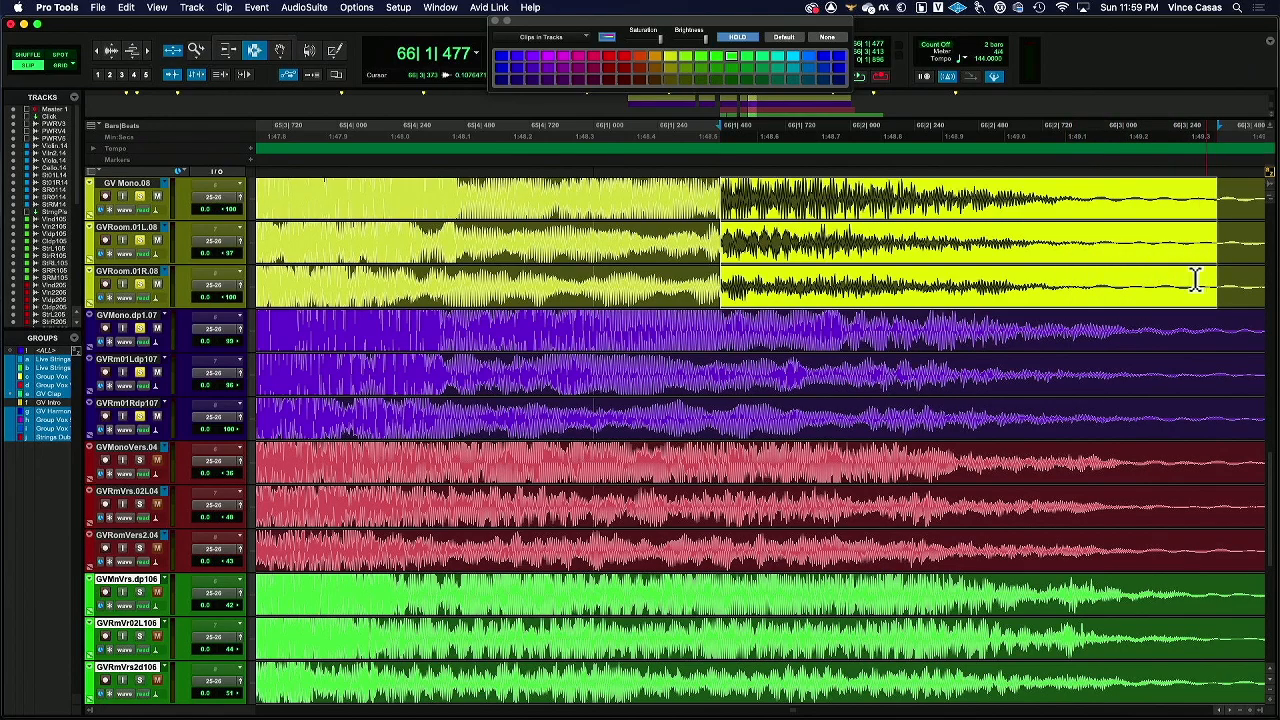
pyautogui.click(736, 231)
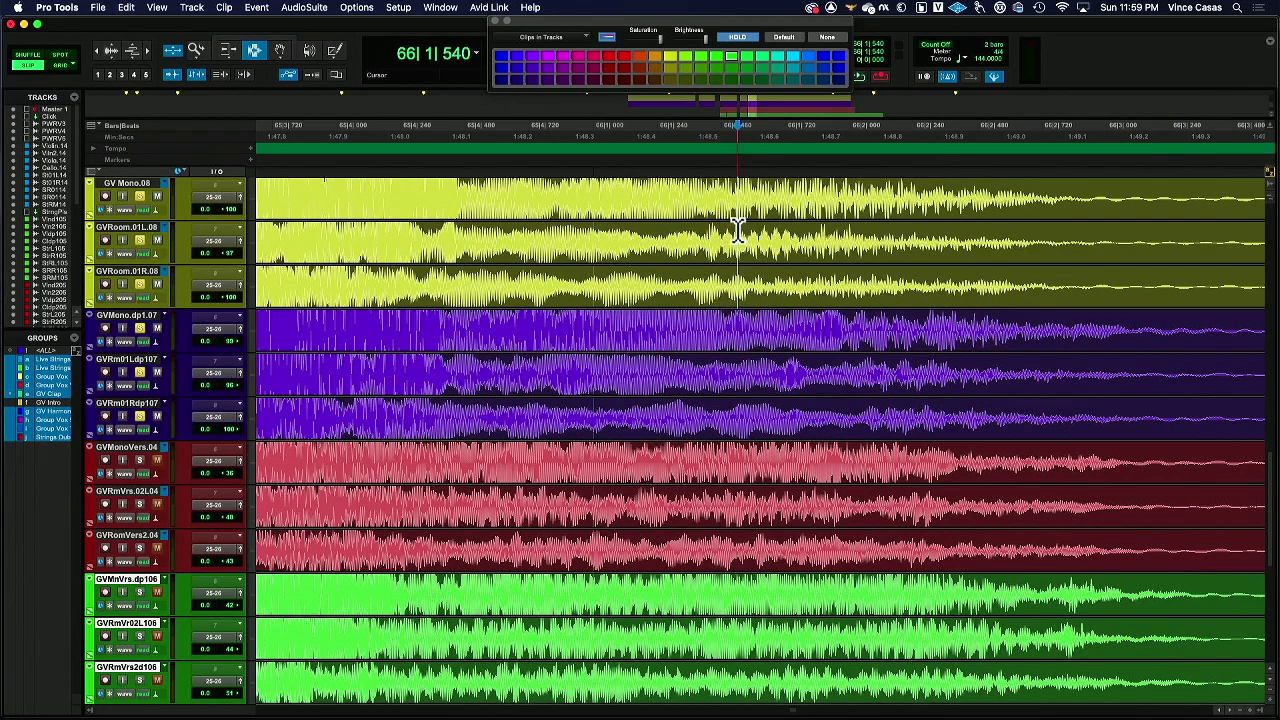
pyautogui.press('super+e')
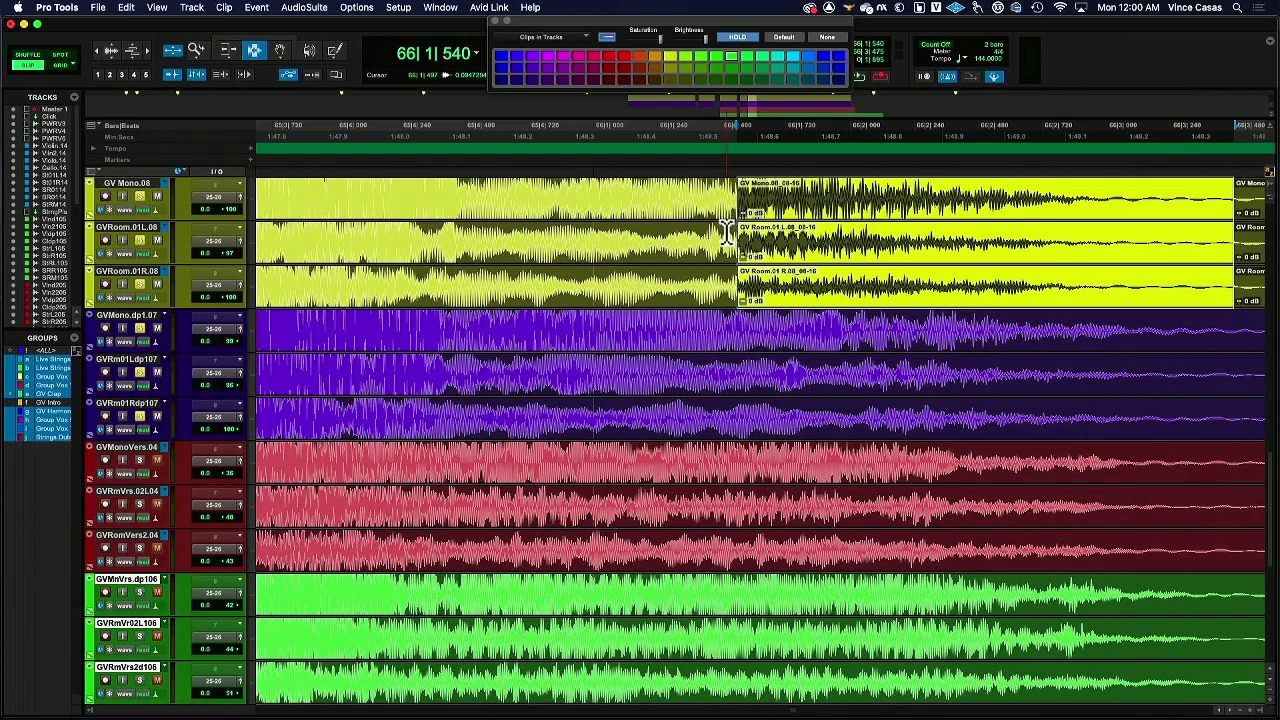
# Play across the yellow group's new cut, starting at 66|1|131 and at earlier points in bar 65.
pyautogui.click(628, 233)
pyautogui.press('space')
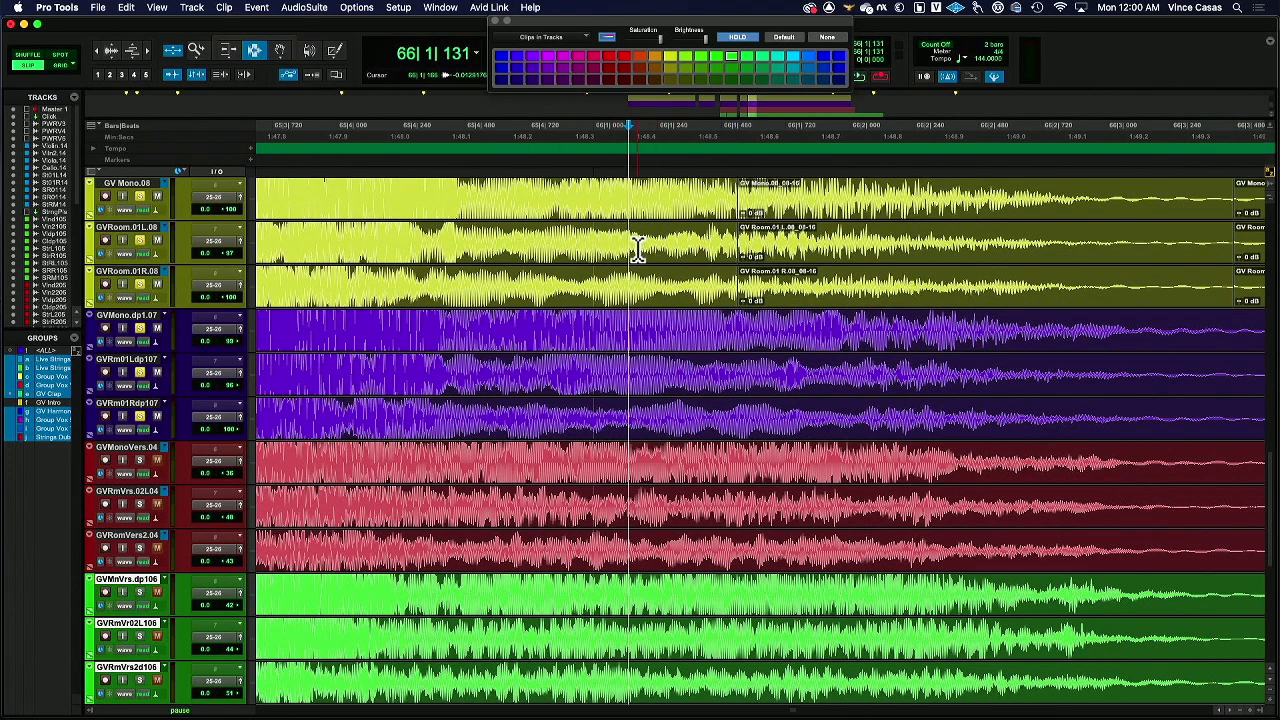
pyautogui.click(517, 252)
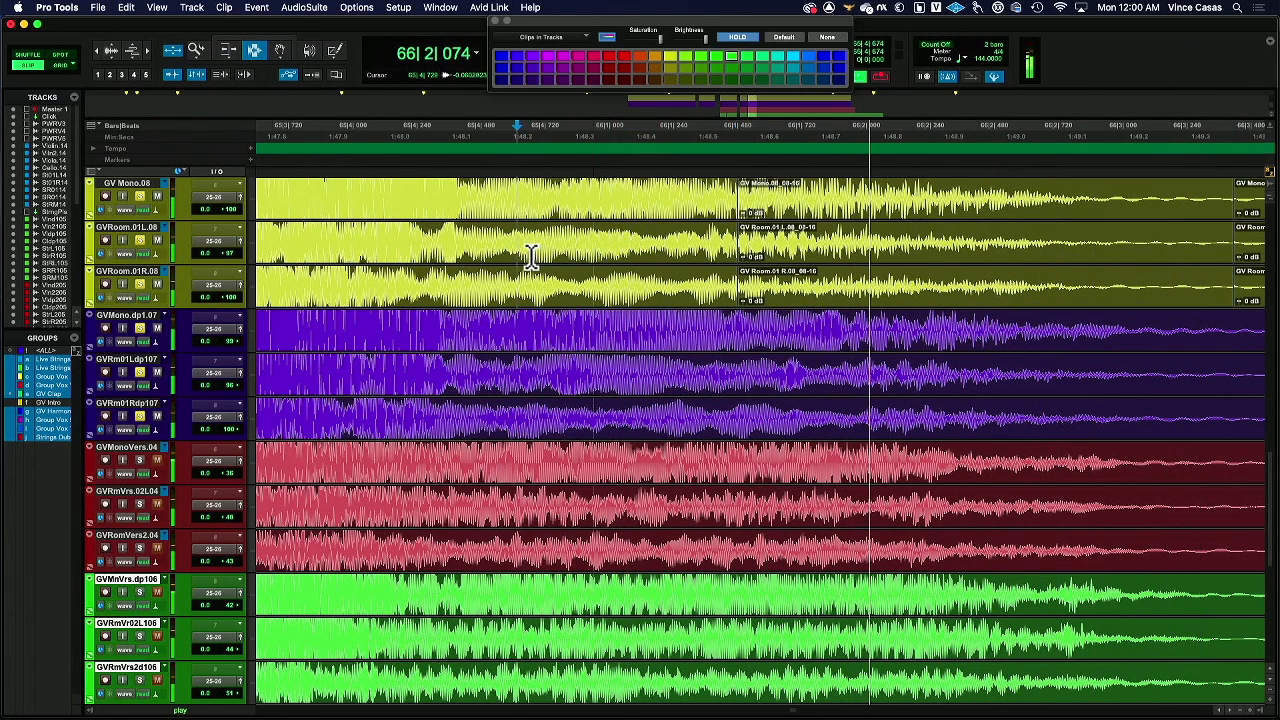
pyautogui.click(614, 258)
pyautogui.press('space')
pyautogui.press('space')
pyautogui.press('space')
pyautogui.press('space')
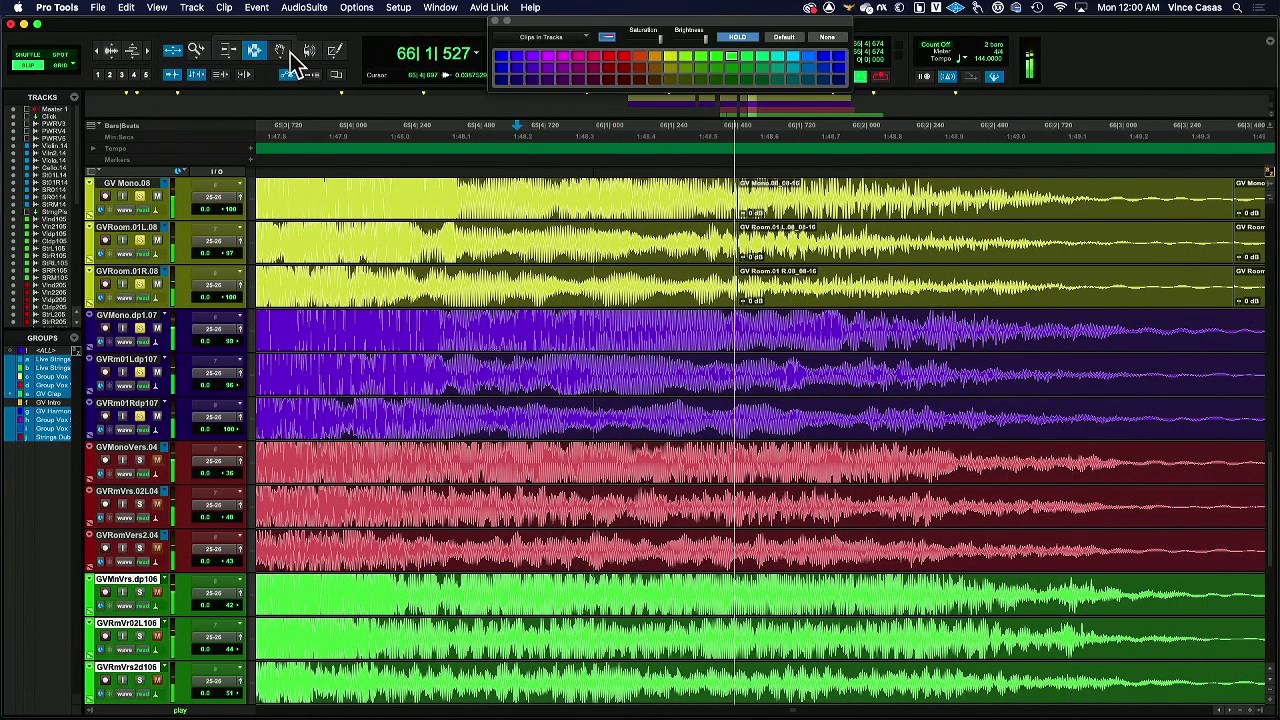
# Move the separated yellow clips to 66|1|565 and extend their start back to 66|1|338 to close the gap.
pyautogui.press('F8')
pyautogui.press('space')
pyautogui.click(822, 254)
pyautogui.moveTo(822, 254); pyautogui.dragTo(830, 254)
pyautogui.press('space')
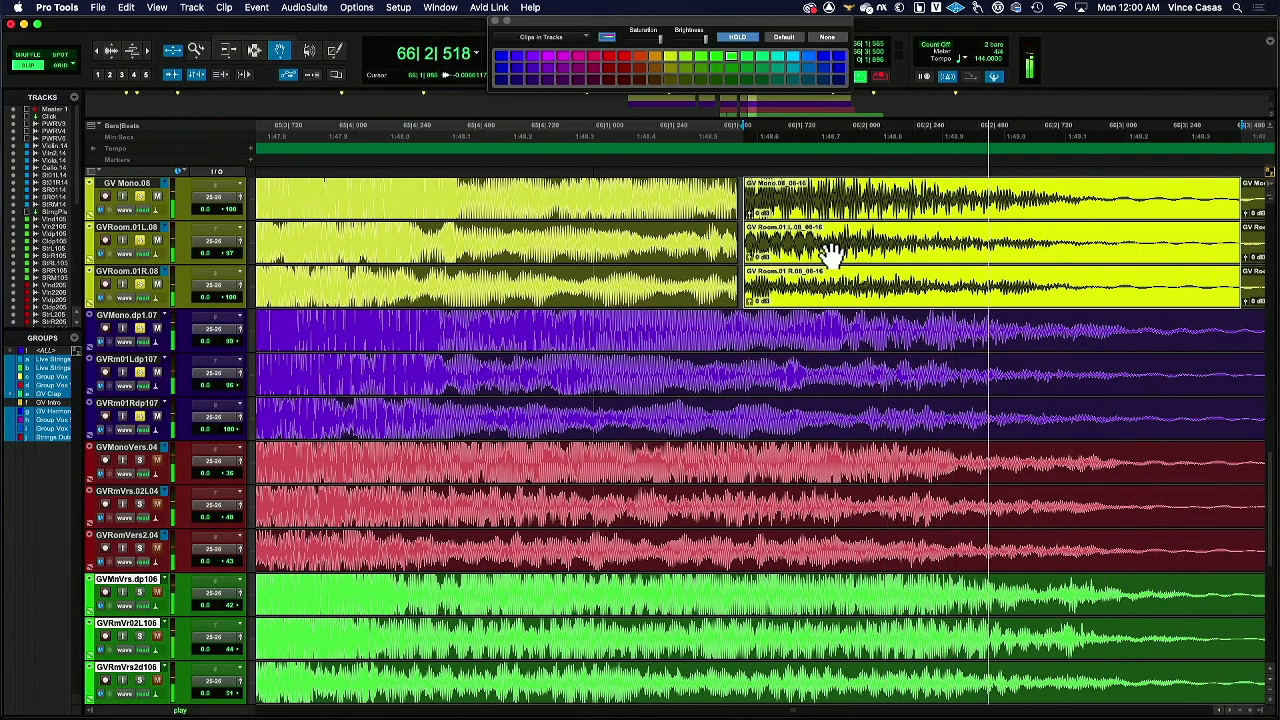
pyautogui.press('space')
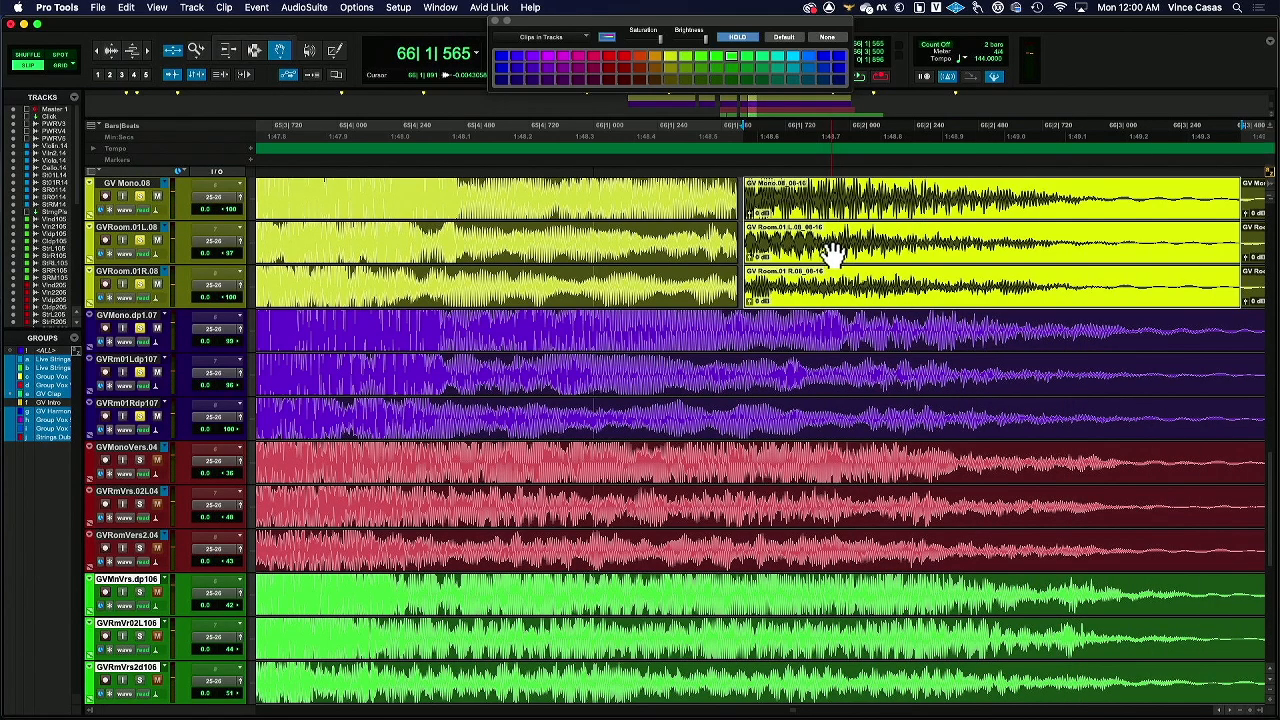
pyautogui.moveTo(748, 224); pyautogui.dragTo(685, 235)
pyautogui.click(255, 52)
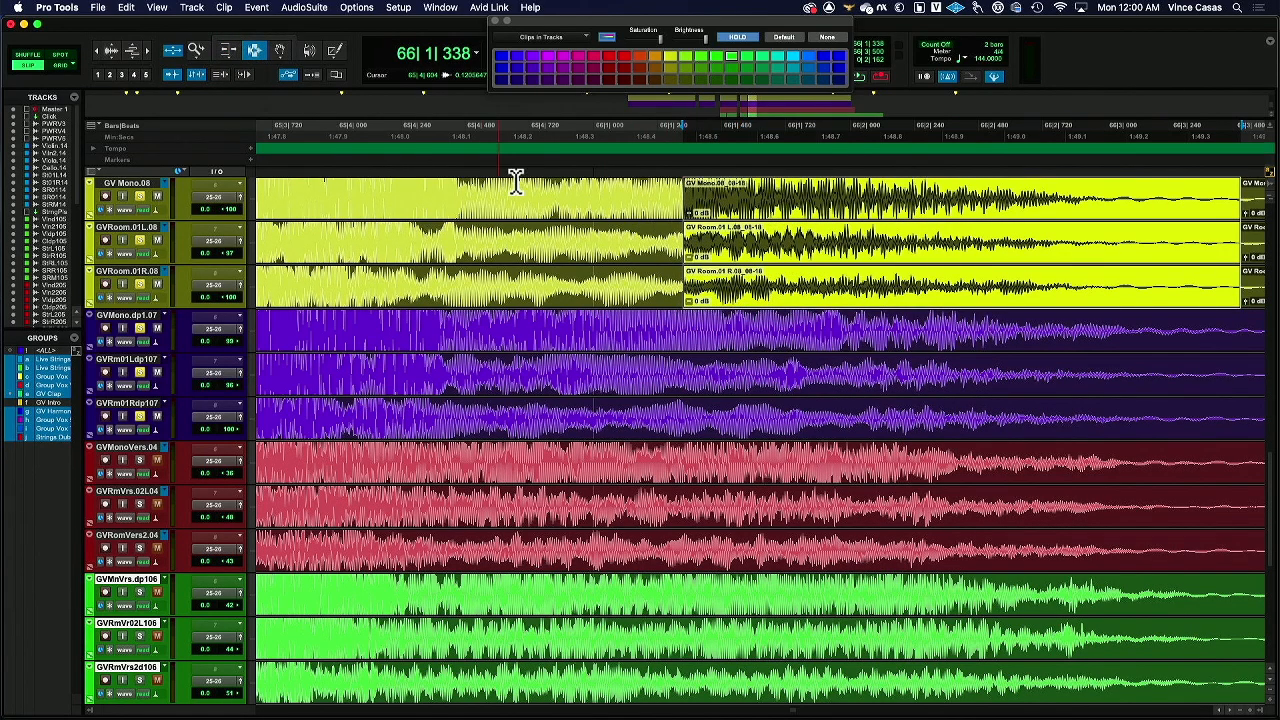
# Solo the red and green groups again and play the yellow edit with all groups from 66|1|290.
pyautogui.click(672, 232)
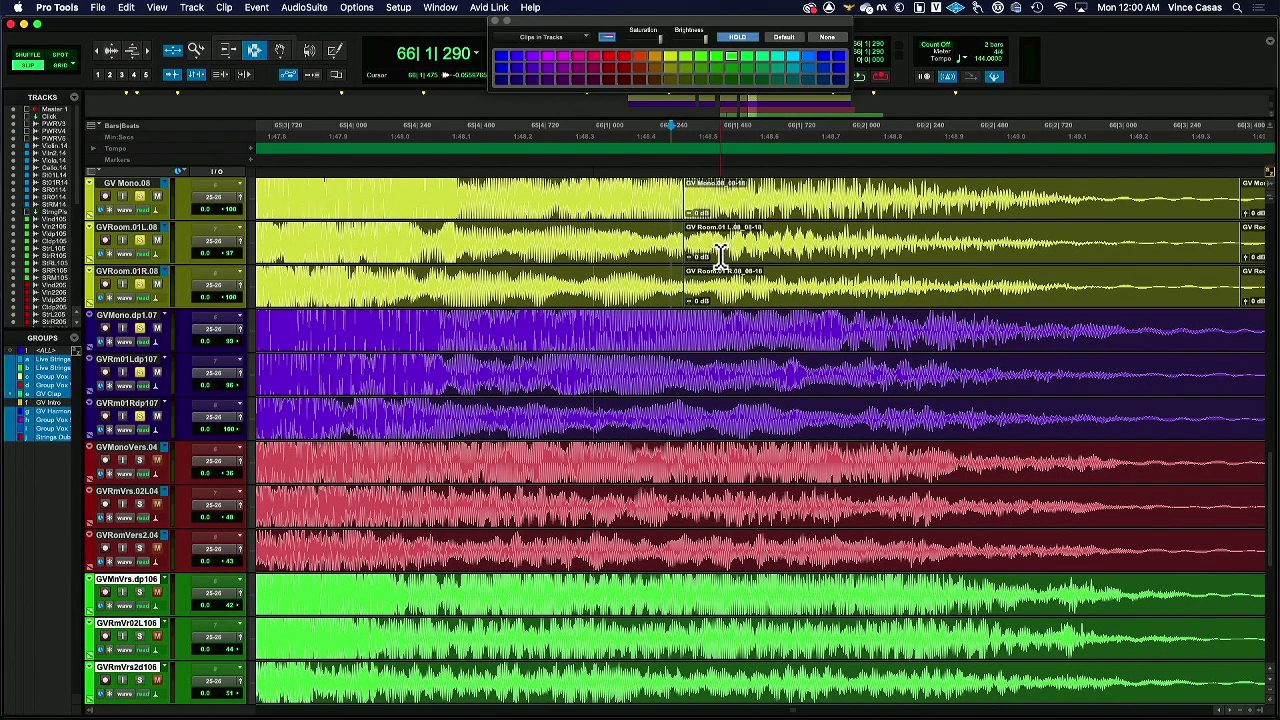
pyautogui.press('space')
pyautogui.scroll(1, 735, 278)
pyautogui.press('space')
pyautogui.press('space')
pyautogui.click(141, 489)
pyautogui.click(141, 621)
pyautogui.press('space')
pyautogui.press('space')
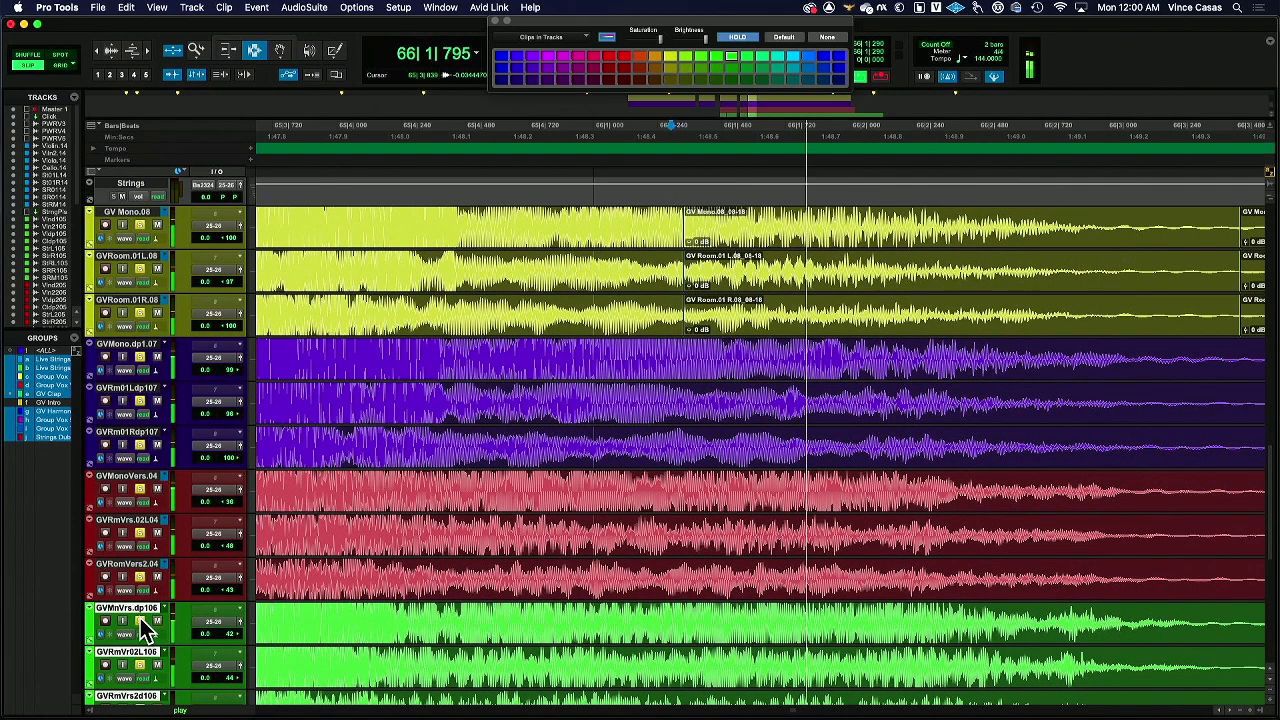
pyautogui.press('space')
pyautogui.press('space')
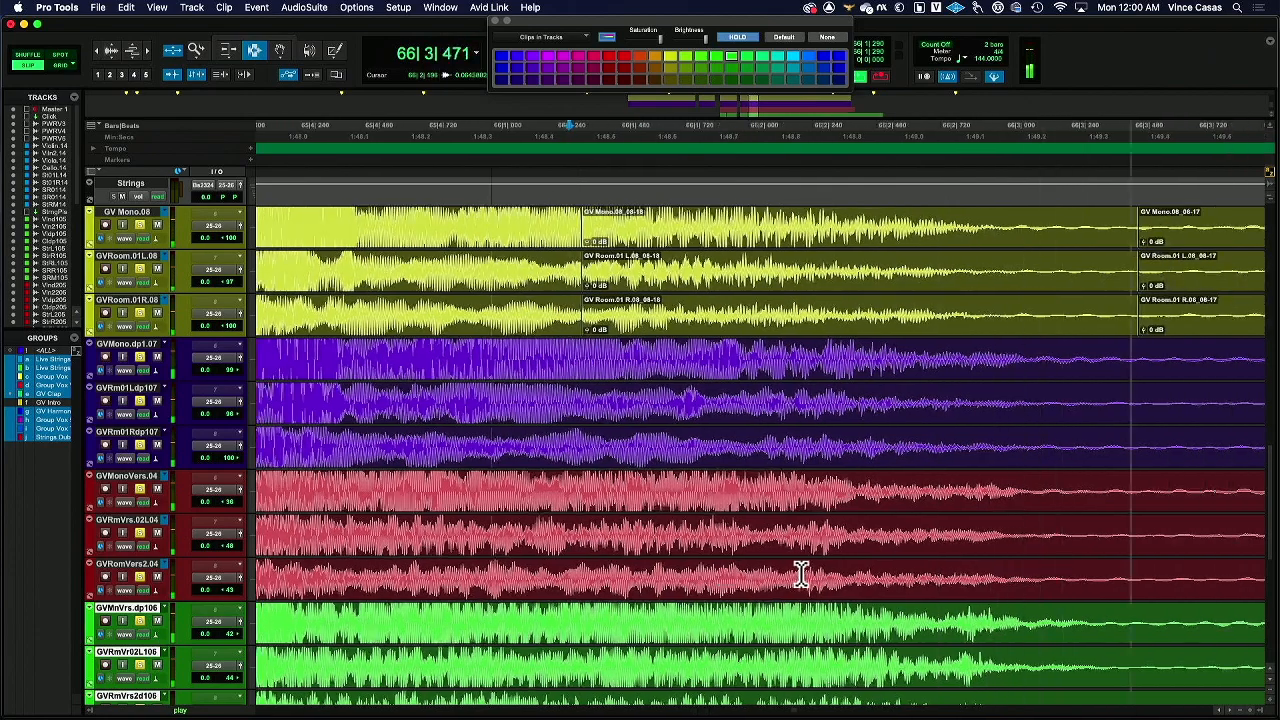
# Play the yellow group's edit in bar 66 again together with the purple, red and green groups.
pyautogui.press('space')
pyautogui.press('space')
pyautogui.press('space')
pyautogui.press('space')
pyautogui.press('space')
# Delete the quiet tails after the bar 66 note on all vocal groups and fade out the remaining clip ends from 66|3|066.
pyautogui.moveTo(961, 340); pyautogui.dragTo(1262, 627)
pyautogui.press('Delete')
pyautogui.moveTo(914, 286); pyautogui.dragTo(994, 601)
pyautogui.click(994, 604)
pyautogui.moveTo(908, 315); pyautogui.dragTo(1038, 680)
pyautogui.press('super+f')
pyautogui.click(752, 427)
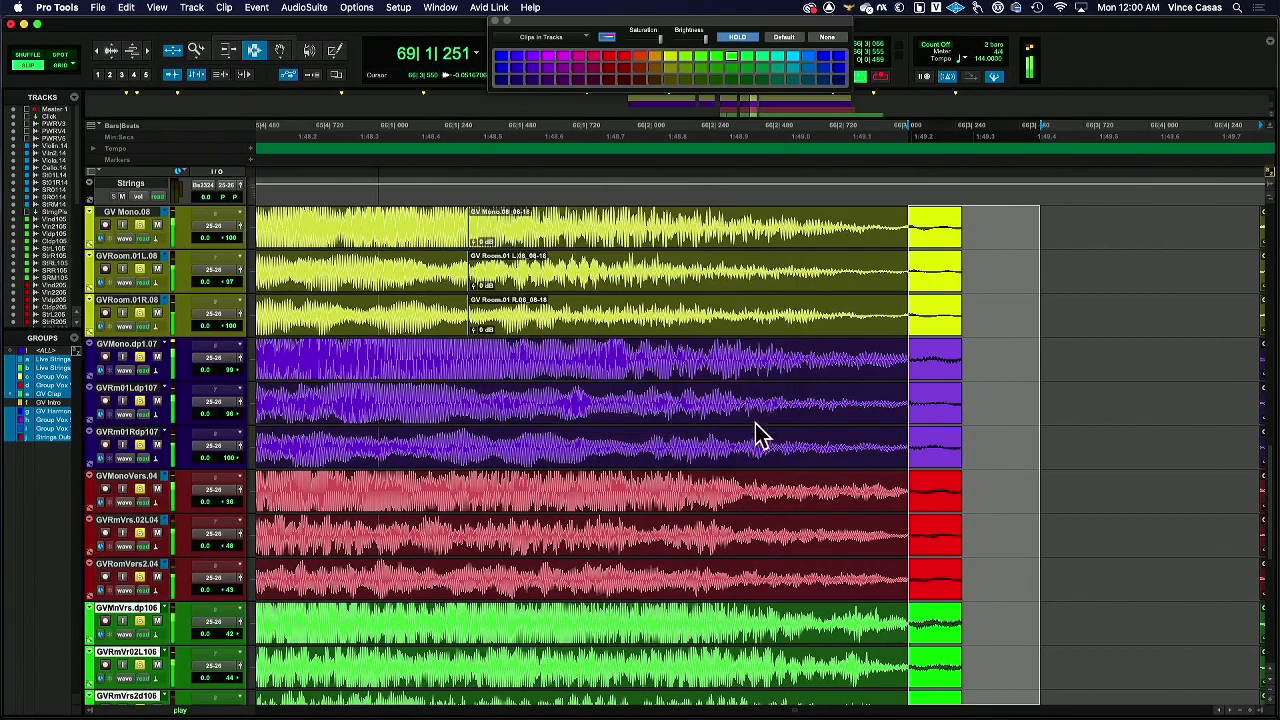
pyautogui.press('space')
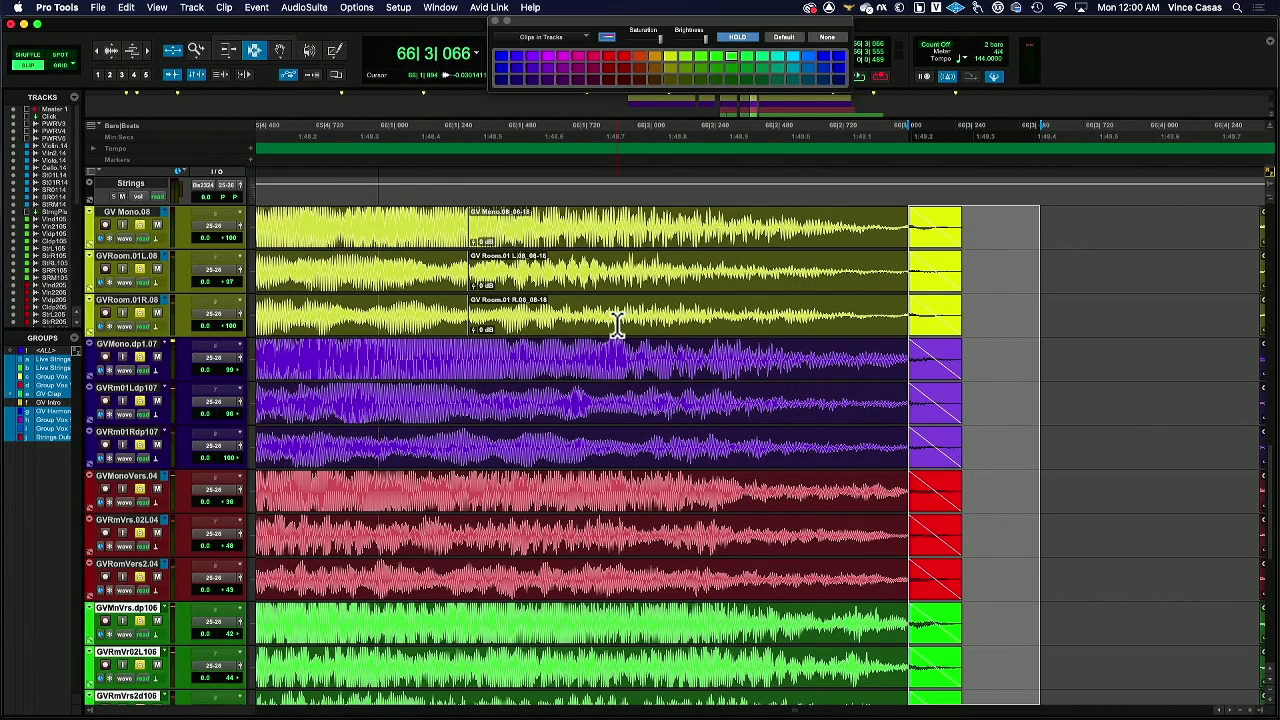
# Play the quiet yellow and purple clips before the vocal entry, starting just before bar 54.
pyautogui.click(99, 52)
pyautogui.click(100, 52)
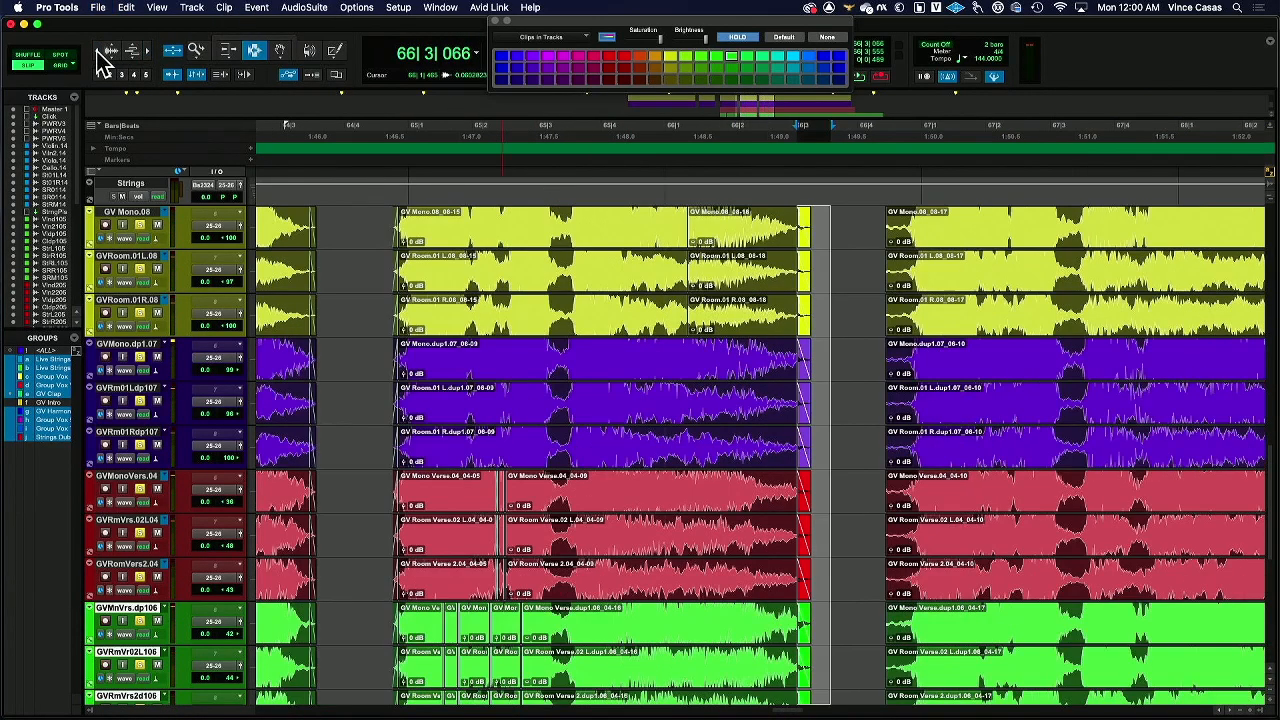
pyautogui.click(102, 52)
pyautogui.click(100, 52)
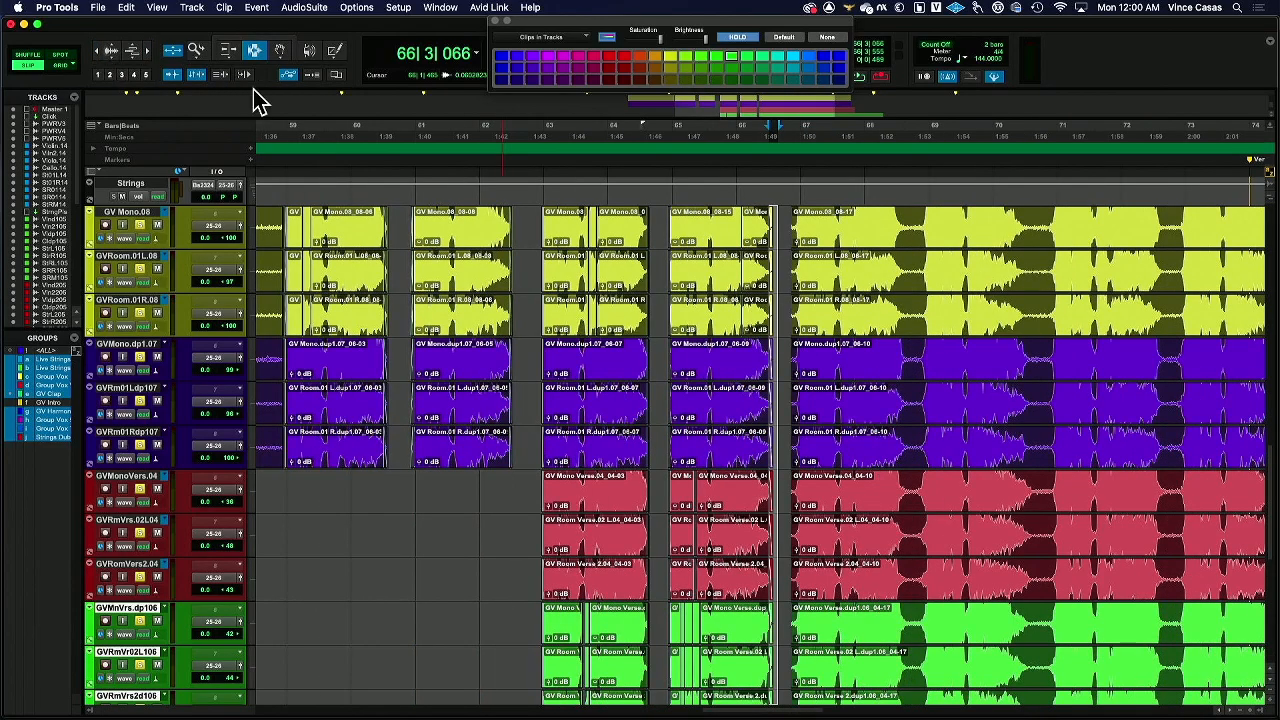
pyautogui.hscroll(-10, 340, 265)
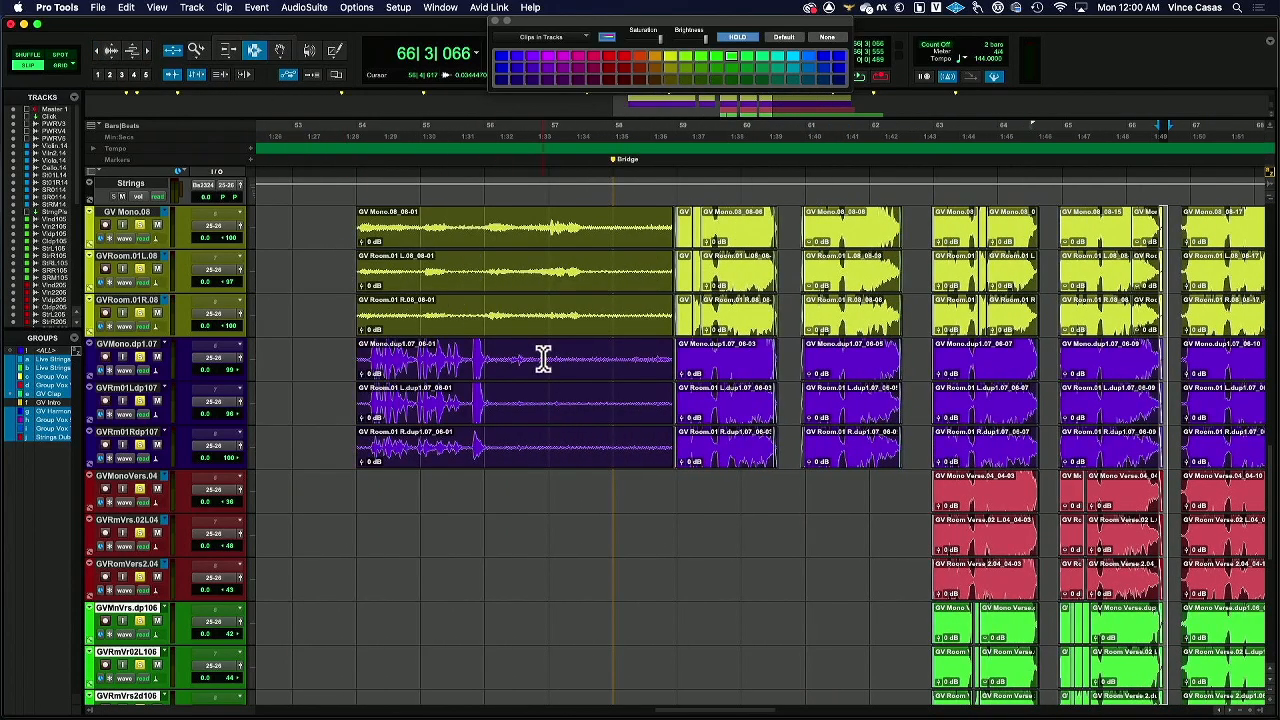
pyautogui.click(673, 250)
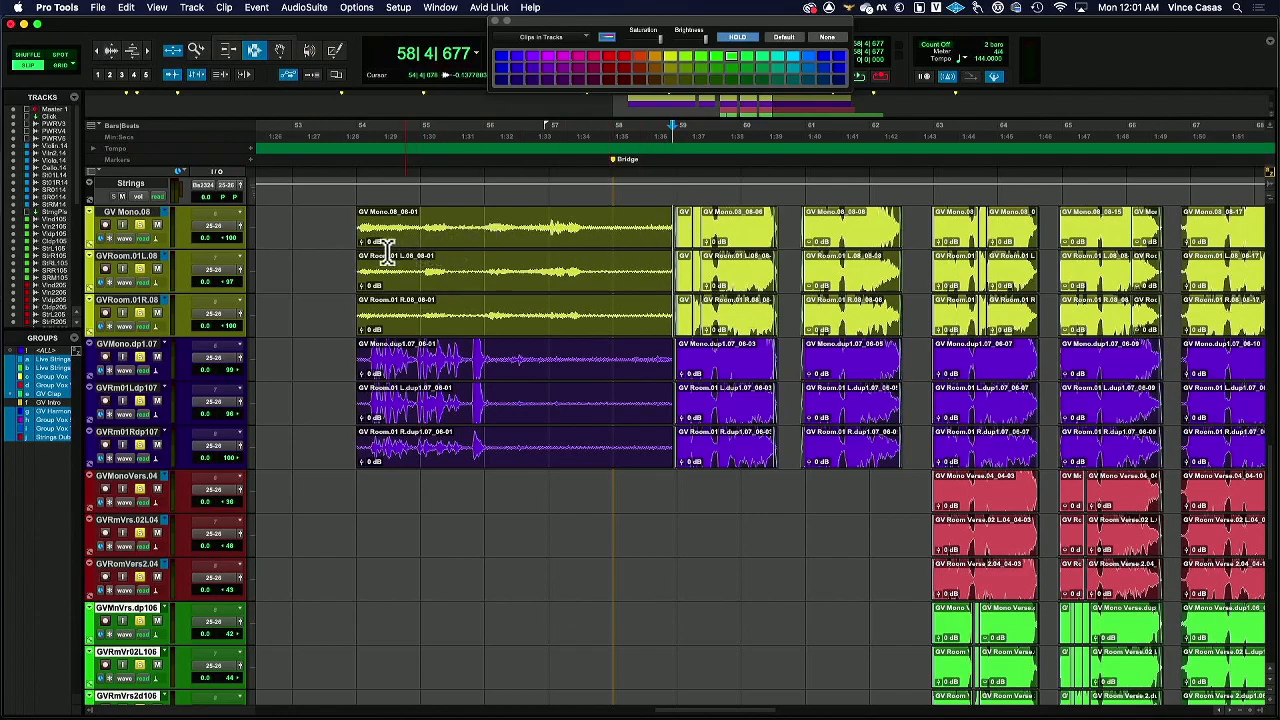
pyautogui.click(596, 243)
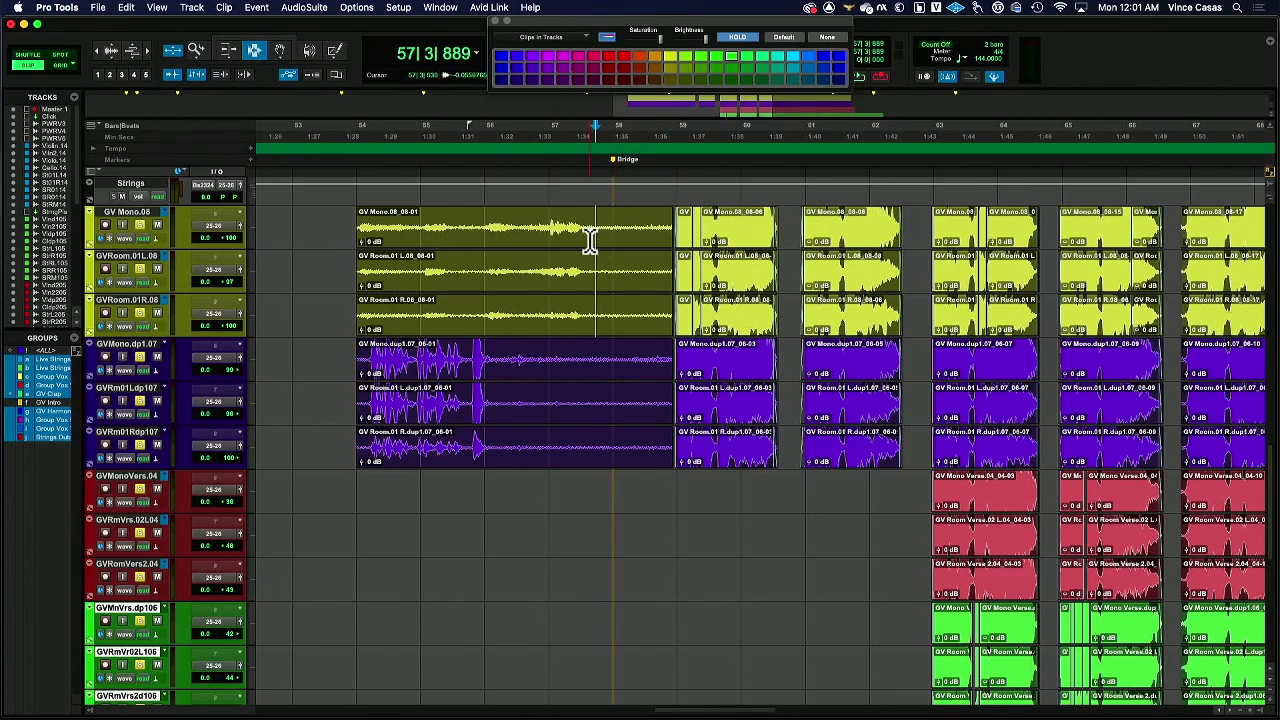
pyautogui.click(609, 245)
pyautogui.click(355, 244)
pyautogui.press('space')
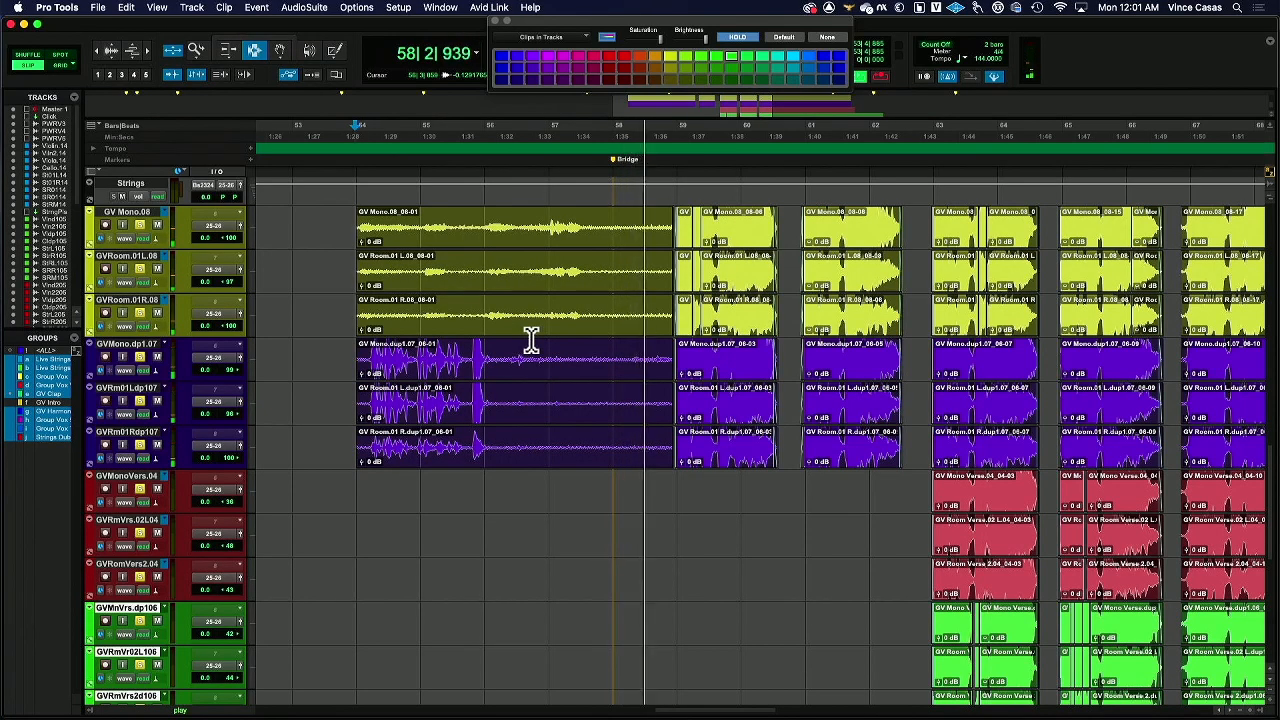
pyautogui.press('space')
# Delete the quiet yellow and purple clips that run from 54|1|000 to the first vocal entry.
pyautogui.doubleClick(471, 266)
pyautogui.keyDown('shift'); pyautogui.click(526, 370); pyautogui.keyUp('shift')
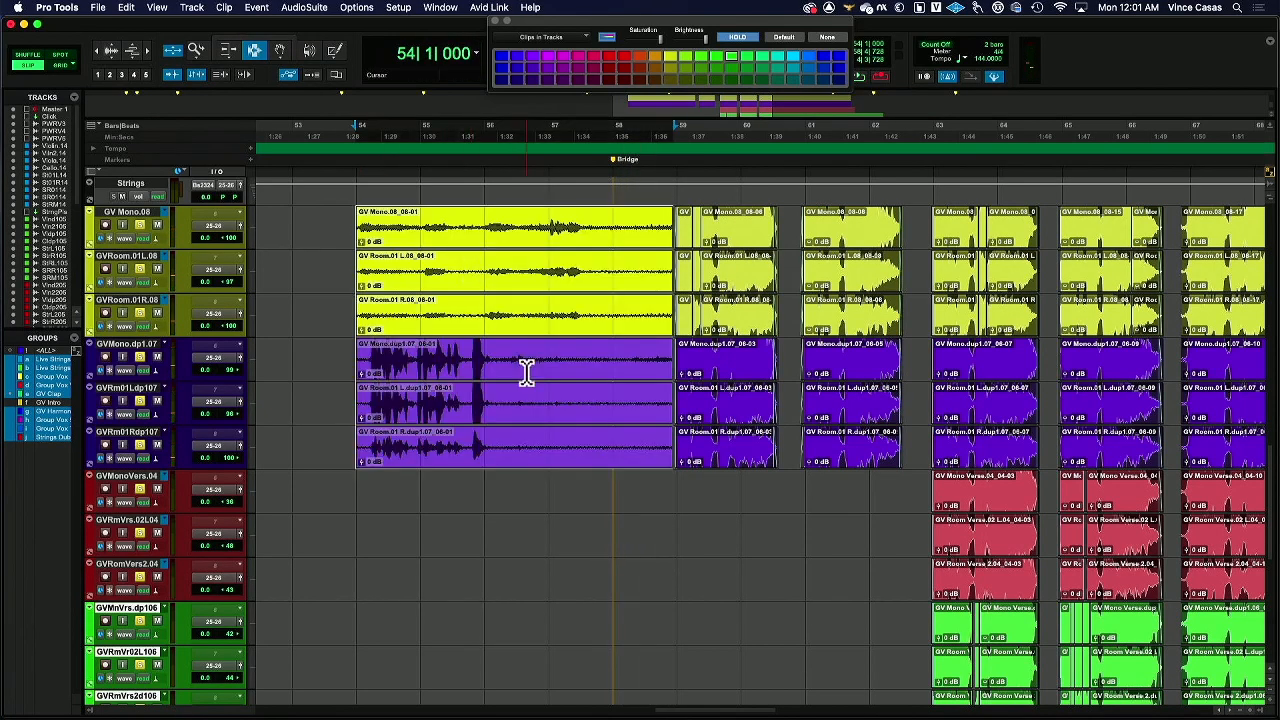
pyautogui.press('Delete')
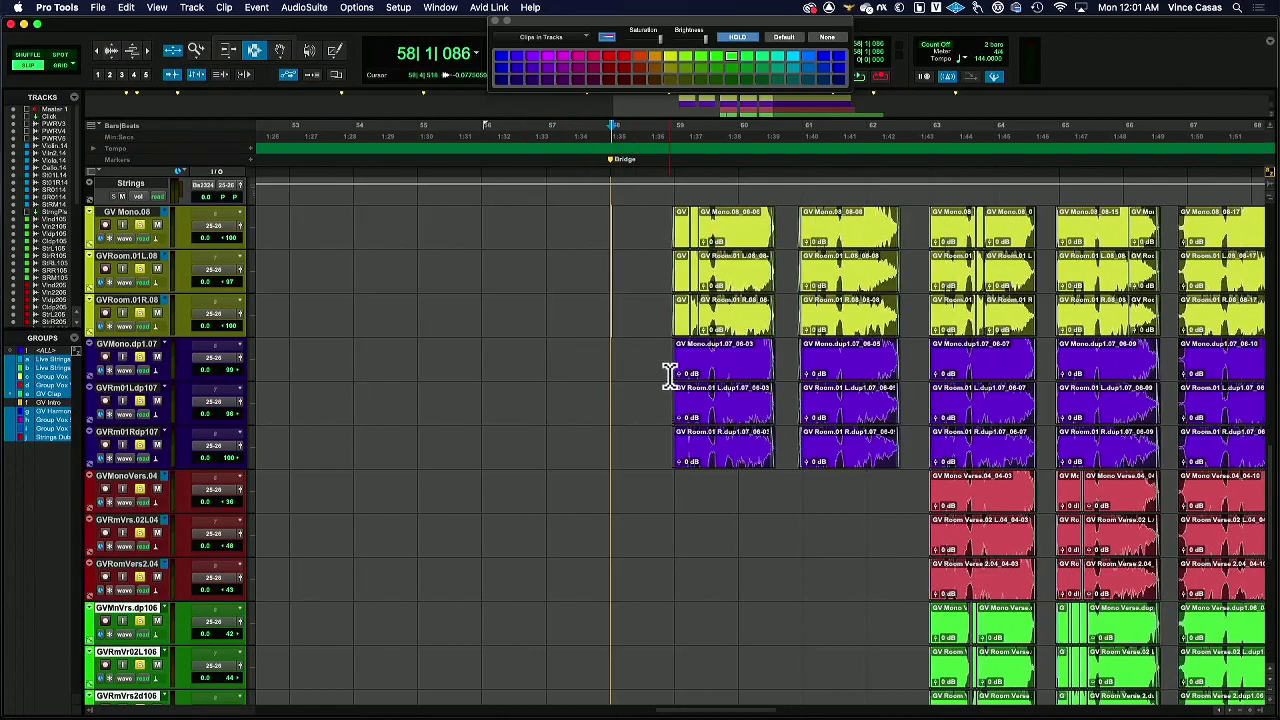
# Play the edited group vocals from the Bridge at 58|1|086 into bar 67.
pyautogui.press('space')
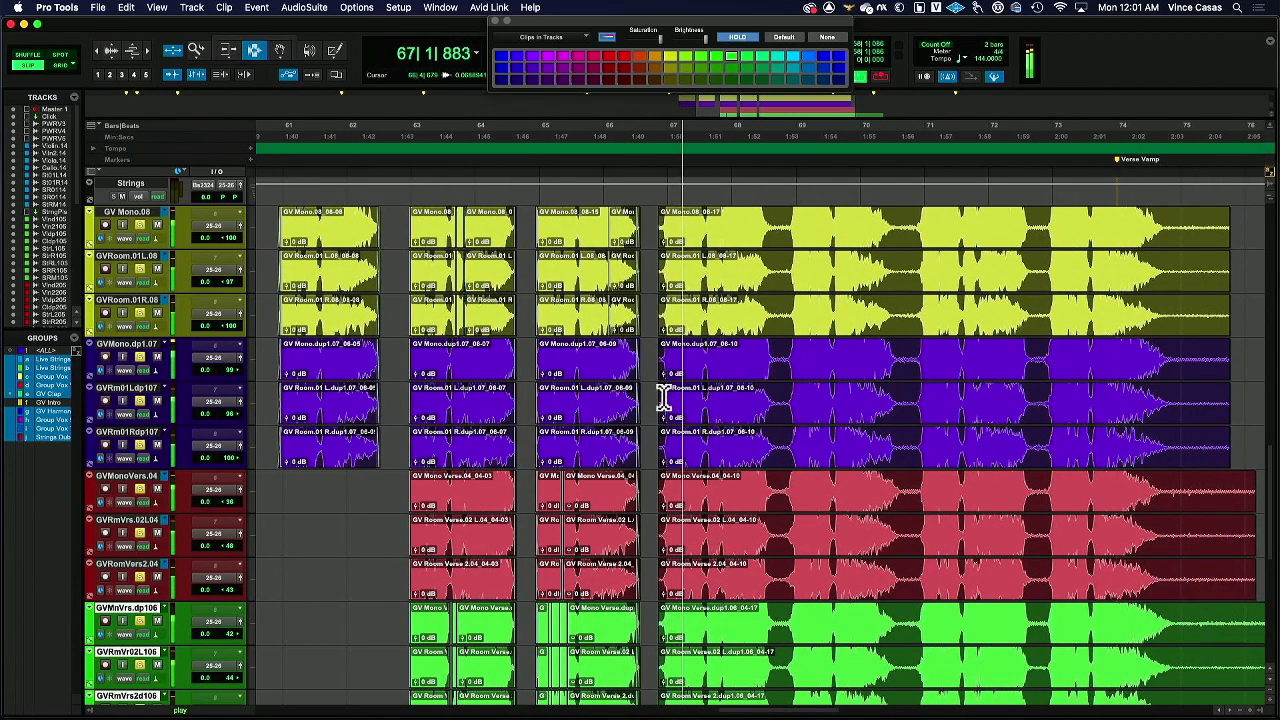
pyautogui.click(102, 50)
pyautogui.press('space')
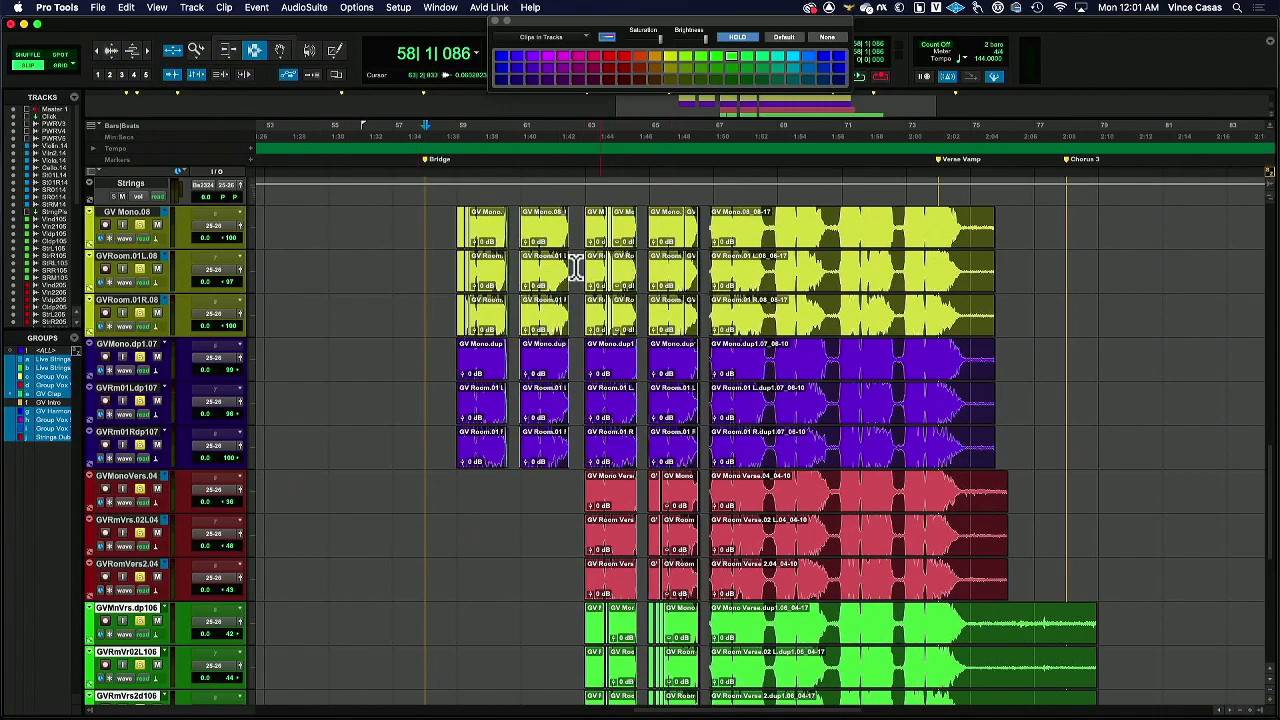
# Select the yellow, purple and red tracks from 58|3|241 to 66|3|802 and examine the bar 59 waveforms and the string tracks above.
pyautogui.moveTo(443, 243); pyautogui.dragTo(705, 508)
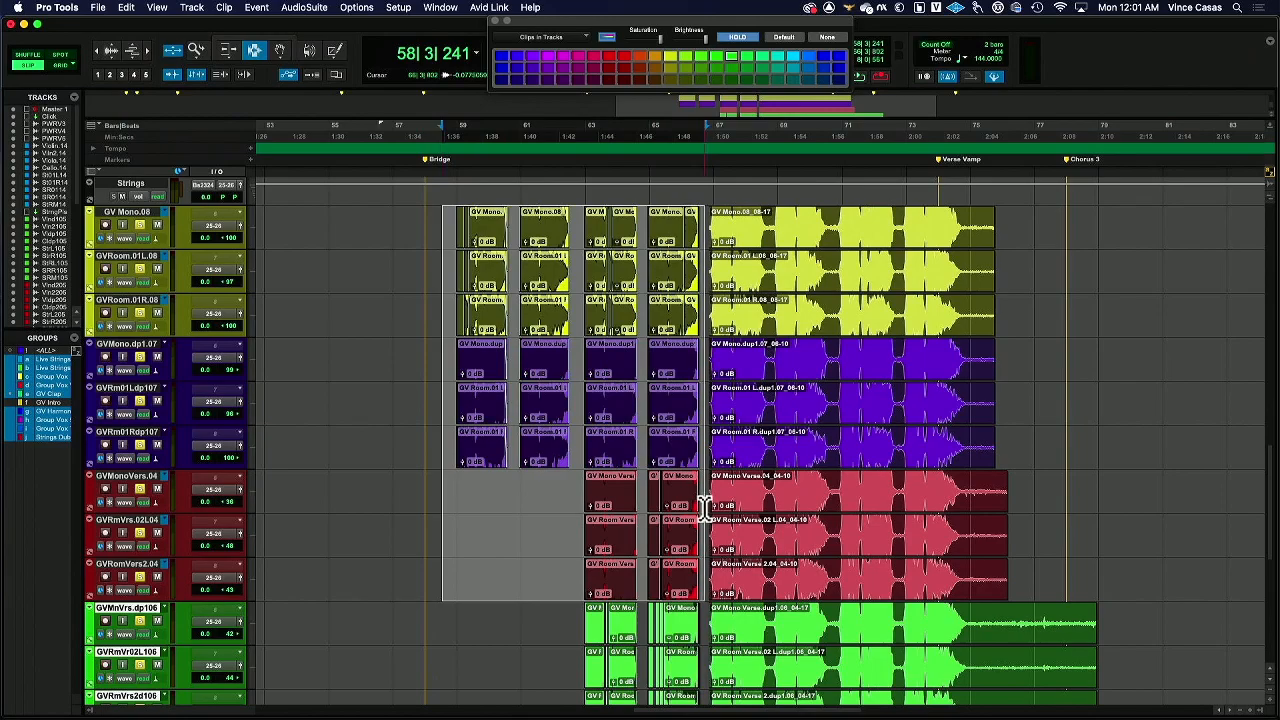
pyautogui.click(150, 53)
pyautogui.click(150, 53)
pyautogui.click(150, 53)
pyautogui.click(150, 53)
pyautogui.hscroll(4, 805, 384)
pyautogui.hscroll(3, 805, 384)
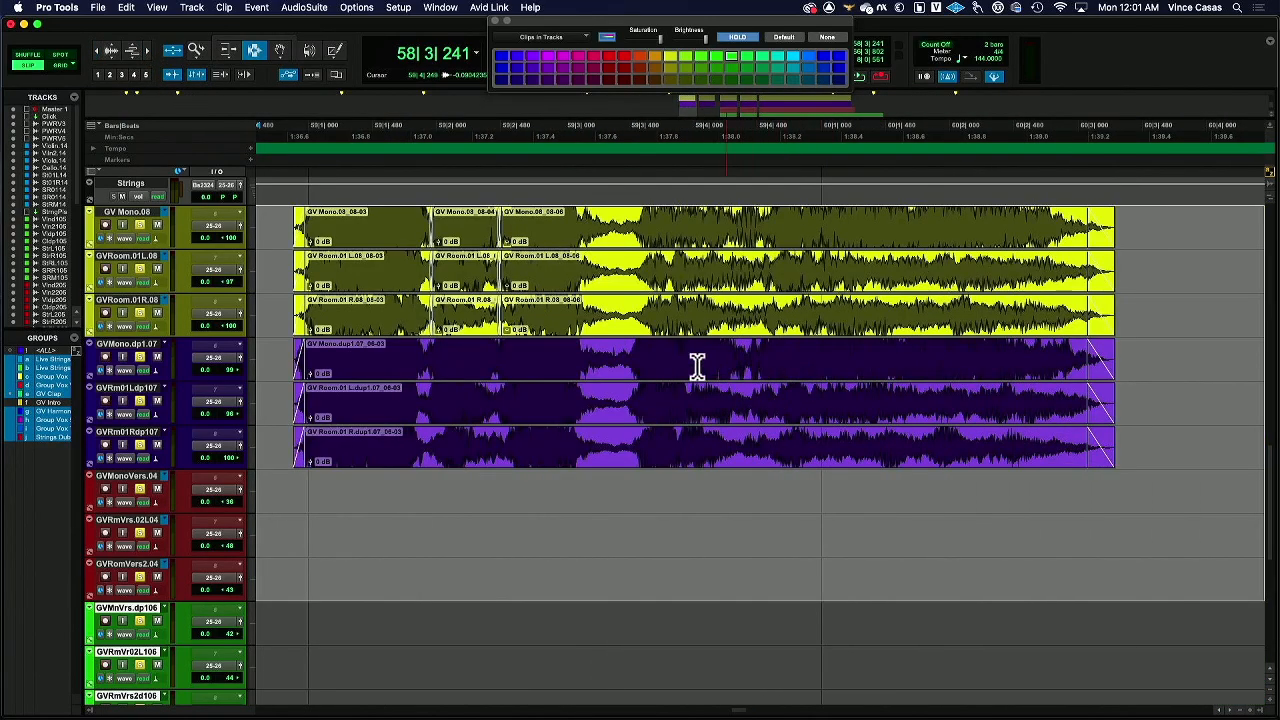
pyautogui.click(147, 52)
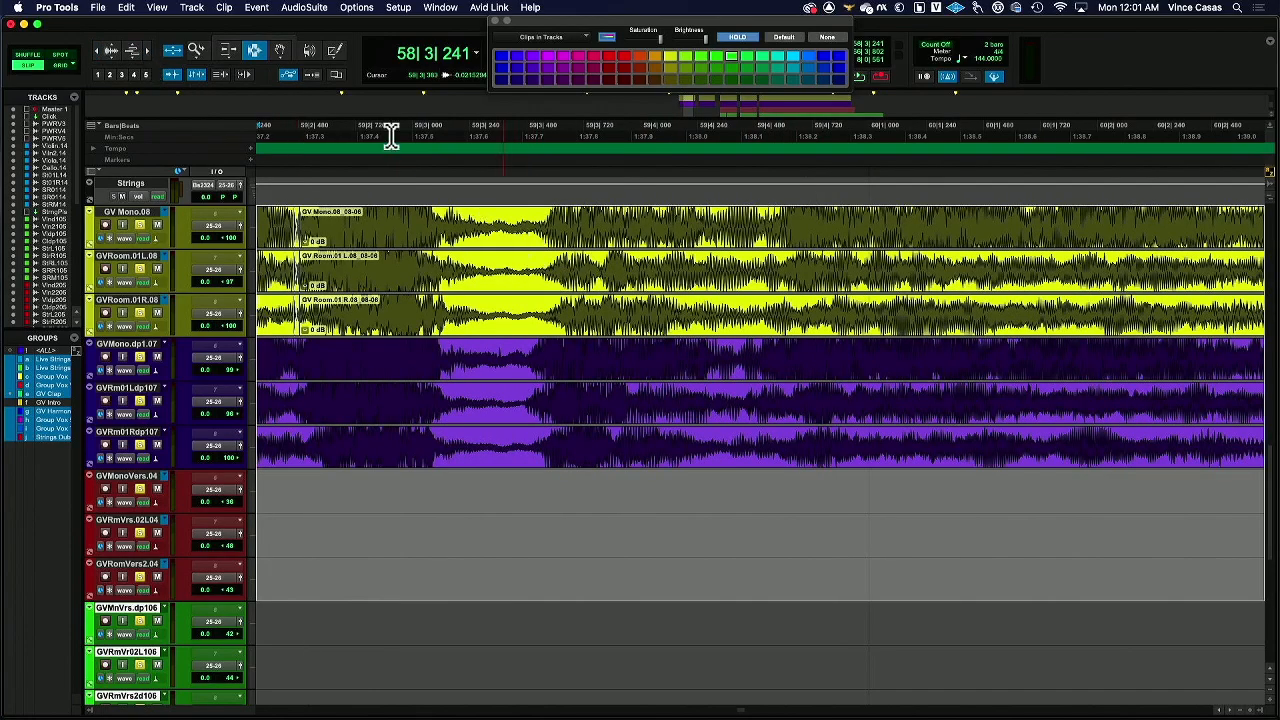
pyautogui.scroll(10, 490, 277)
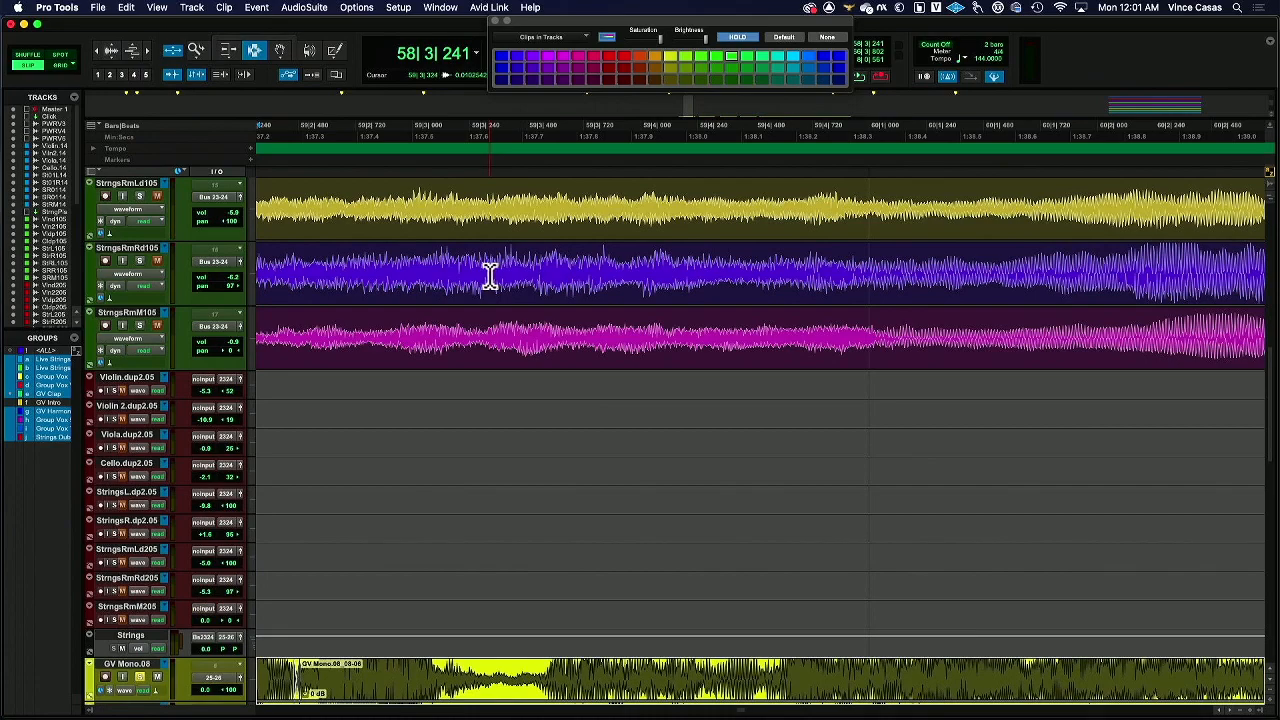
pyautogui.scroll(-5, 484, 277)
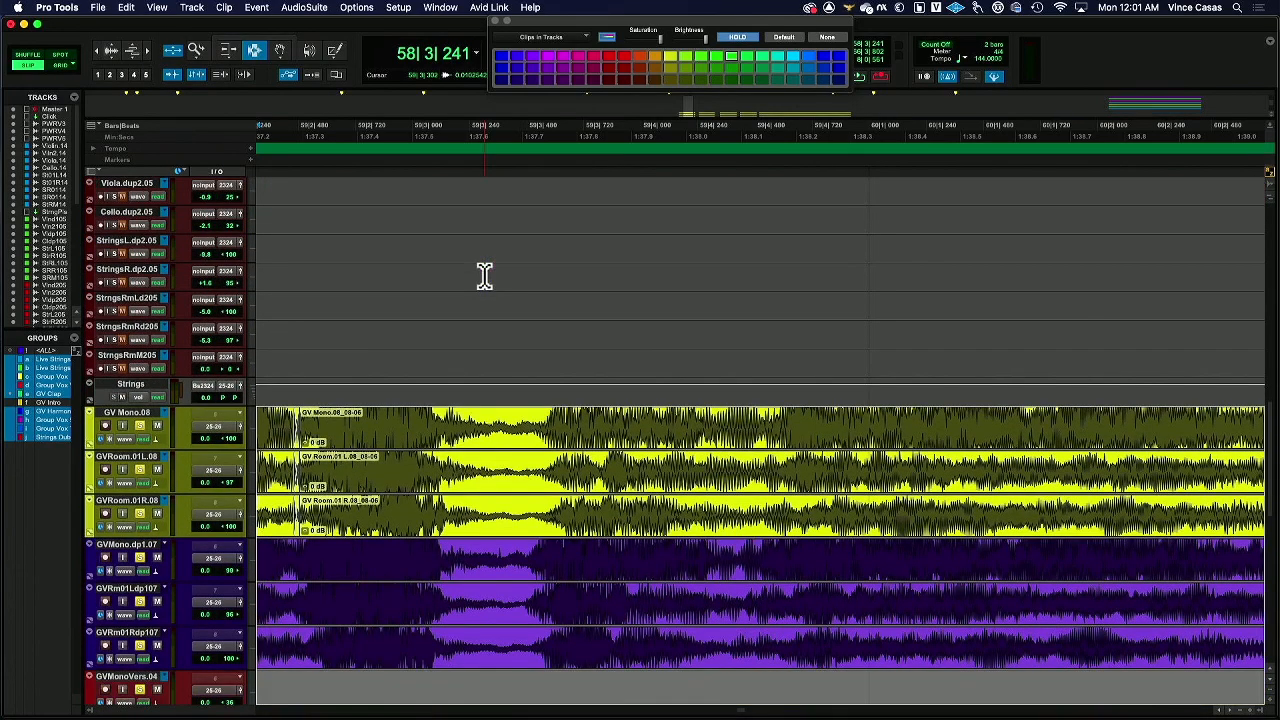